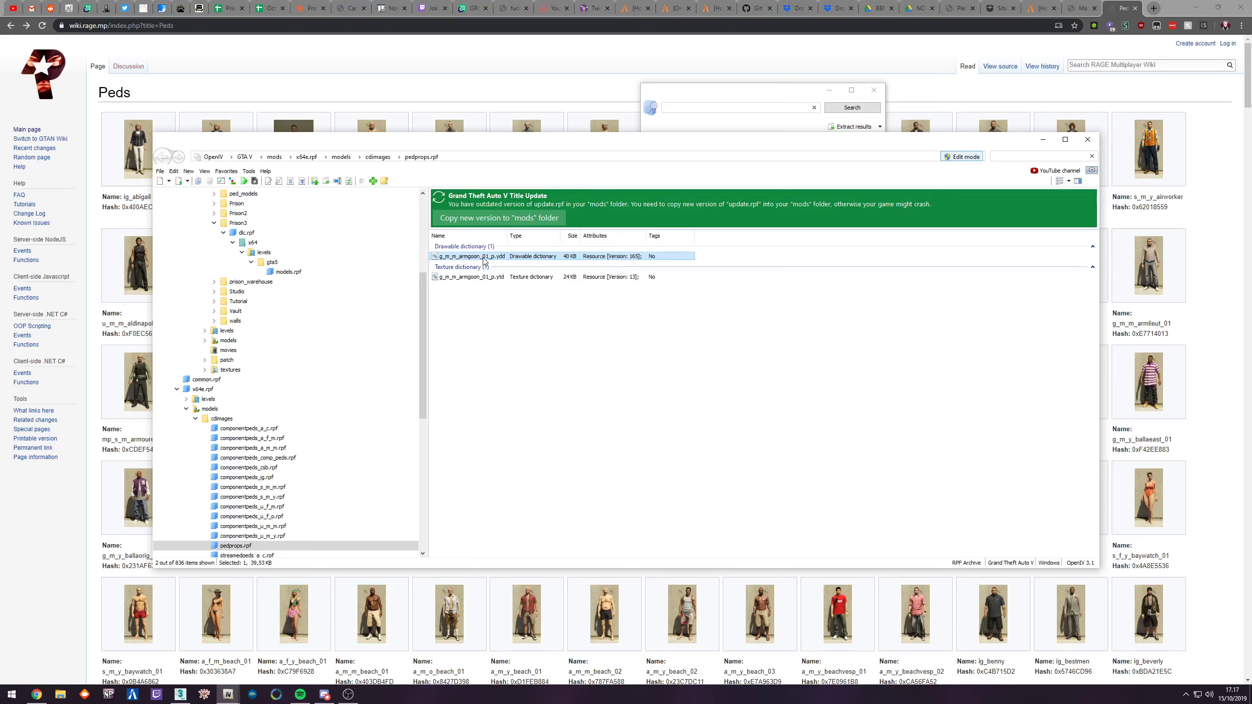
# Step: Preview the head and wrist models in g_m_m_armgoon_01_p.ydd and the textures in g_m_m_armgoon_01_p.ytd
pyautogui.doubleClick(485, 257)
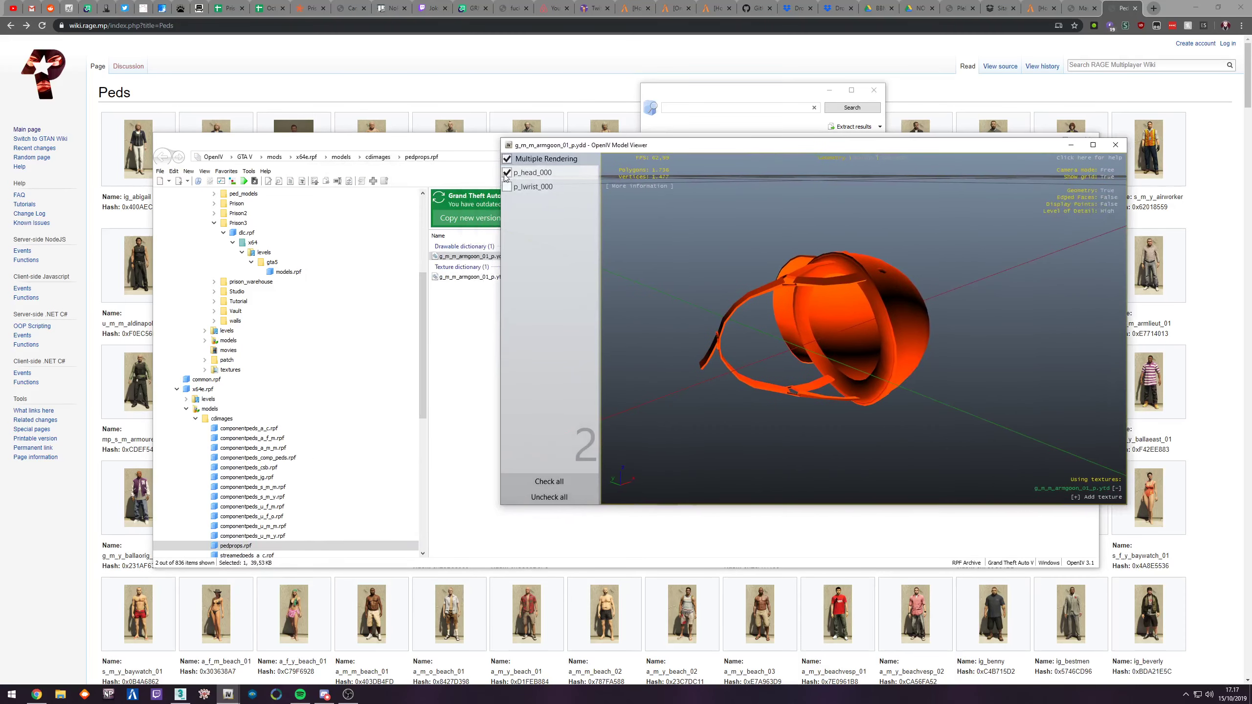
pyautogui.click(507, 172)
pyautogui.click(507, 186)
pyautogui.click(507, 172)
pyautogui.click(508, 186)
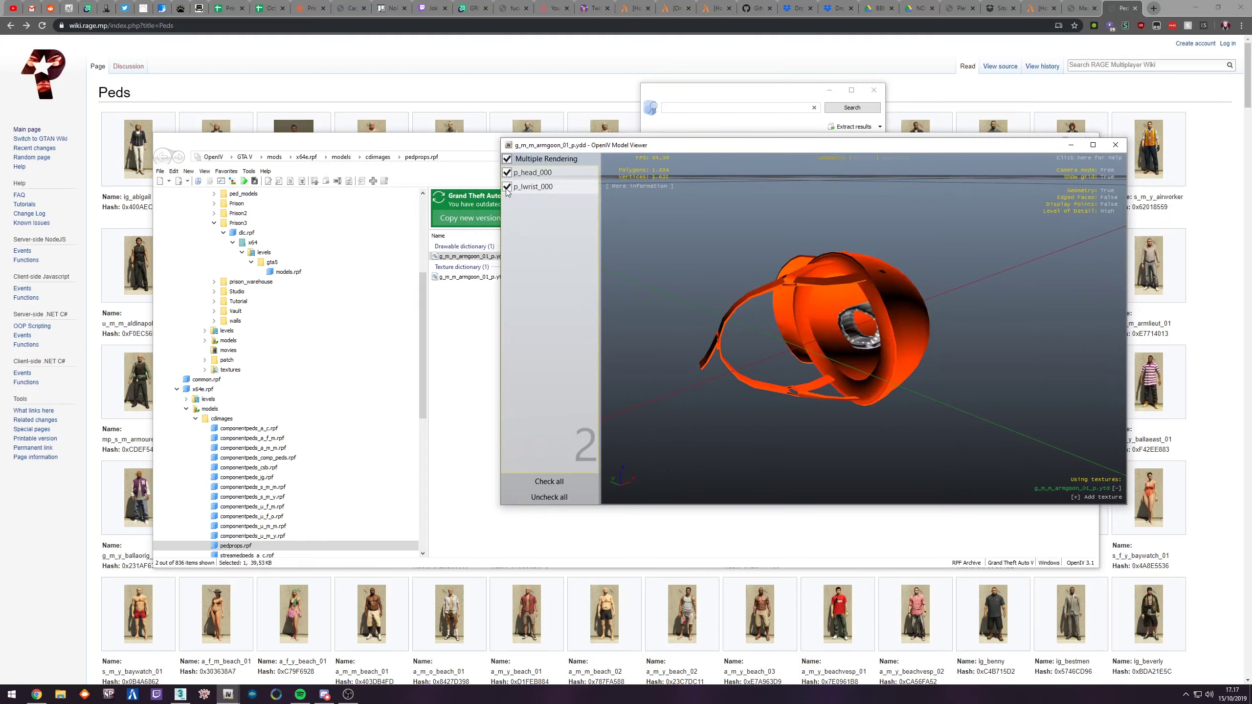
pyautogui.moveTo(849, 269); pyautogui.dragTo(804, 263)
pyautogui.scroll(-5, 804, 263)
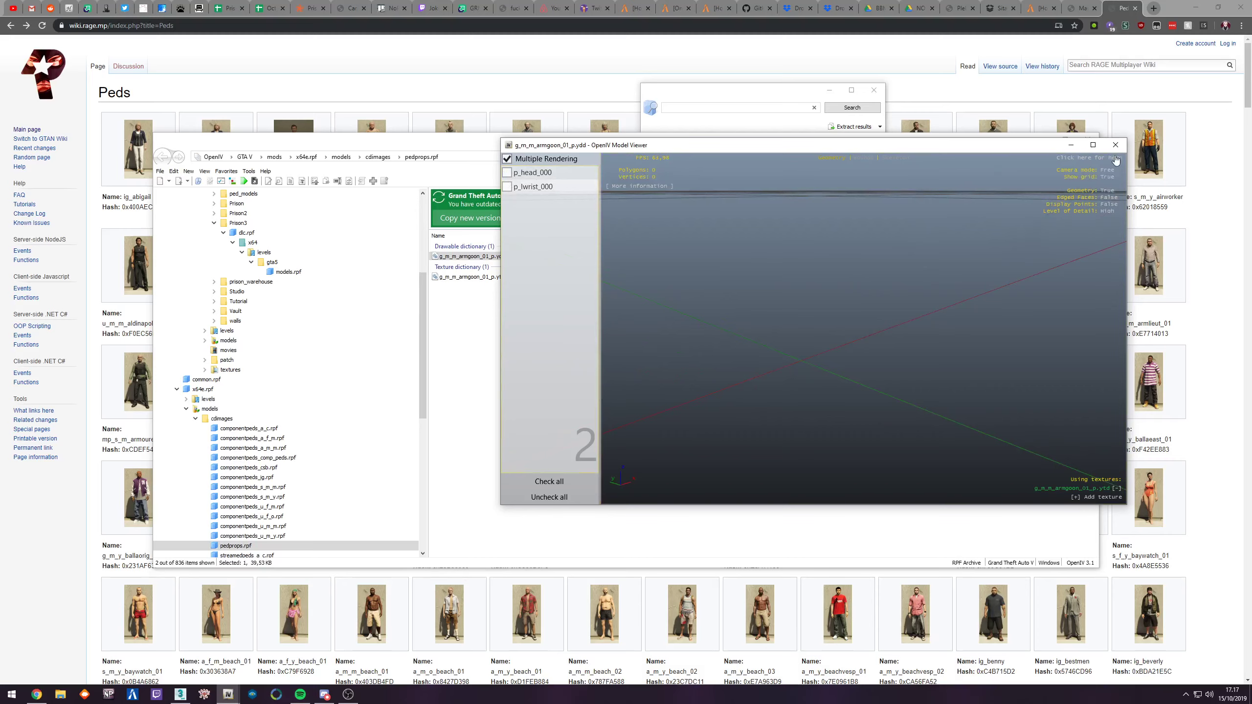
pyautogui.click(1116, 145)
pyautogui.doubleClick(473, 277)
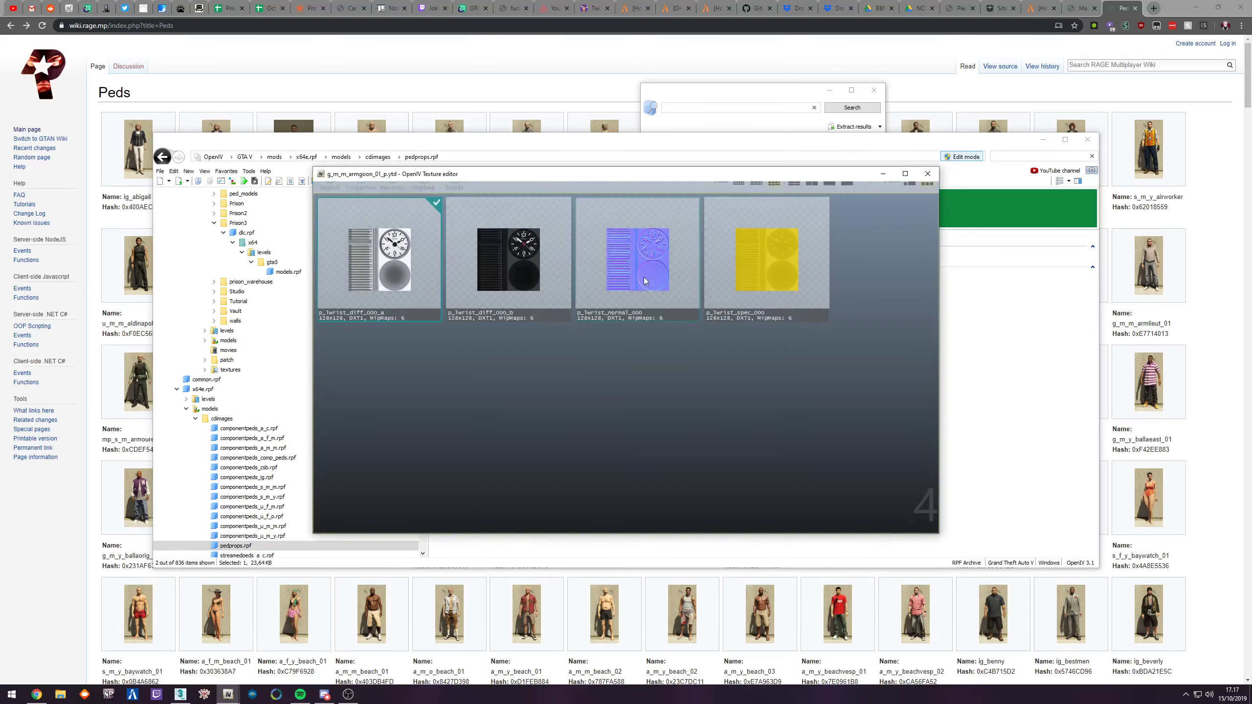
pyautogui.click(927, 173)
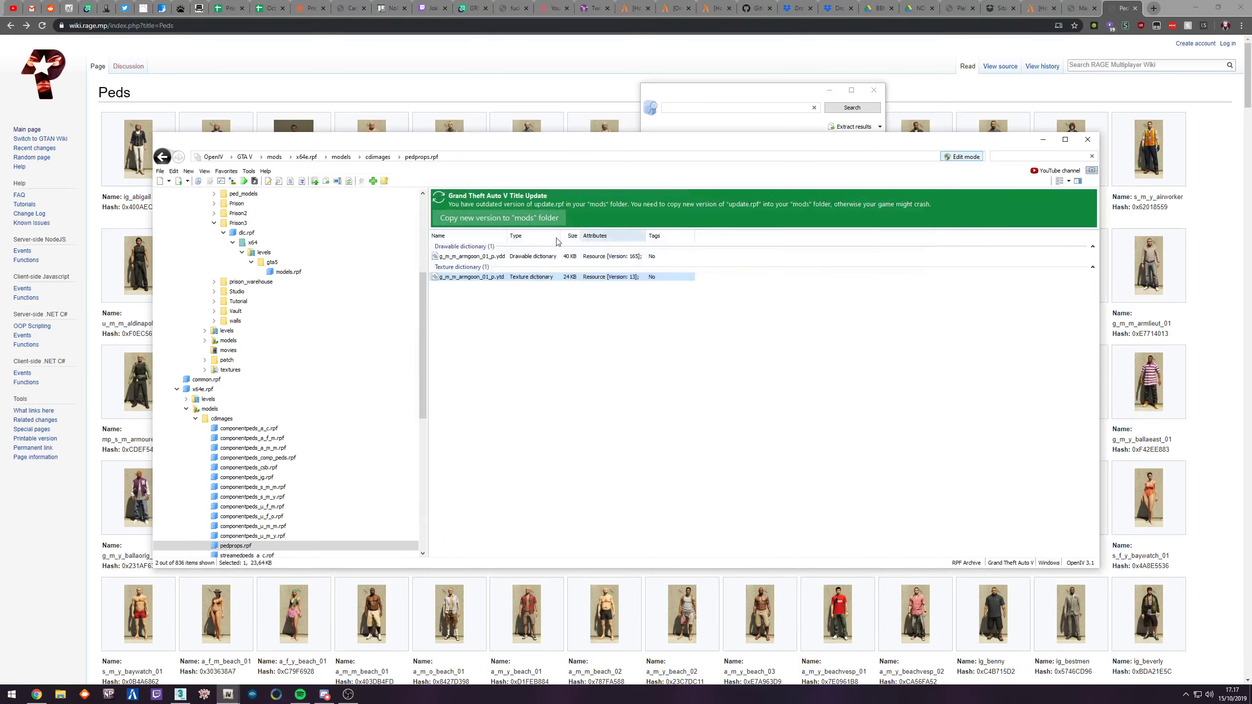
# Step: Export g_m_m_armgoon_01_p.ydd to openFormats into a new folder named Tony inside GTA Custom models\Ped models
pyautogui.rightClick(480, 256)
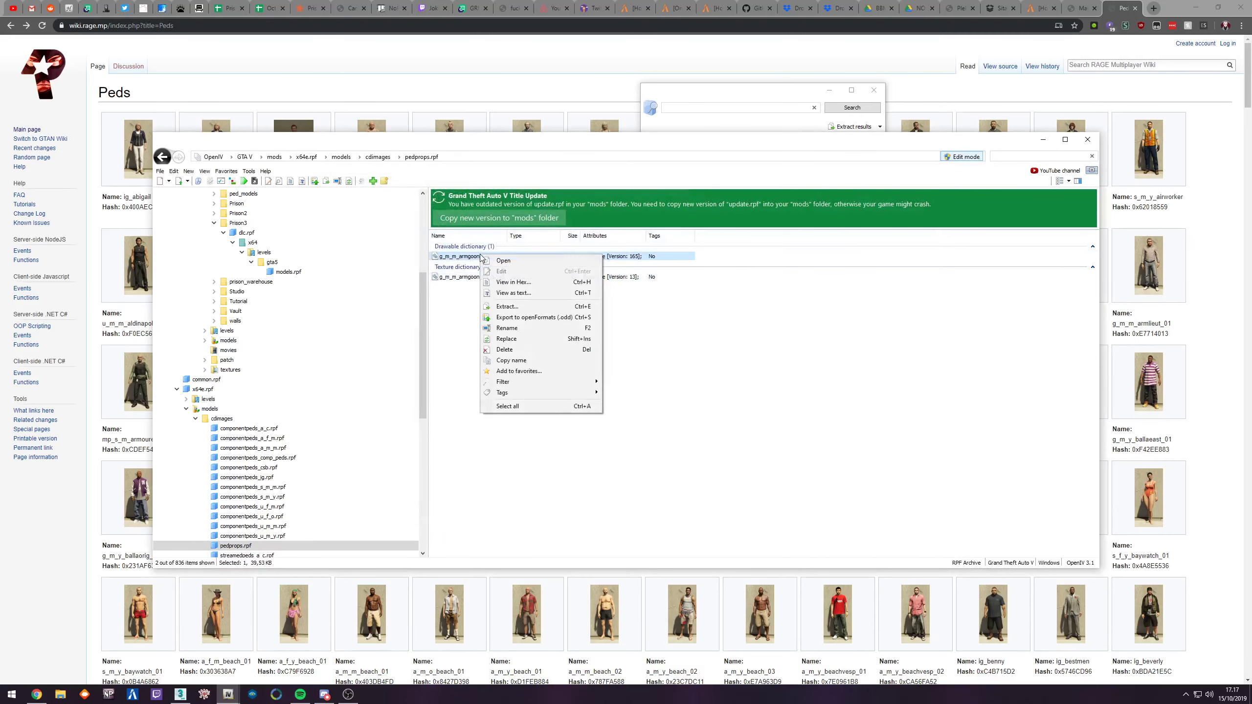
pyautogui.click(529, 317)
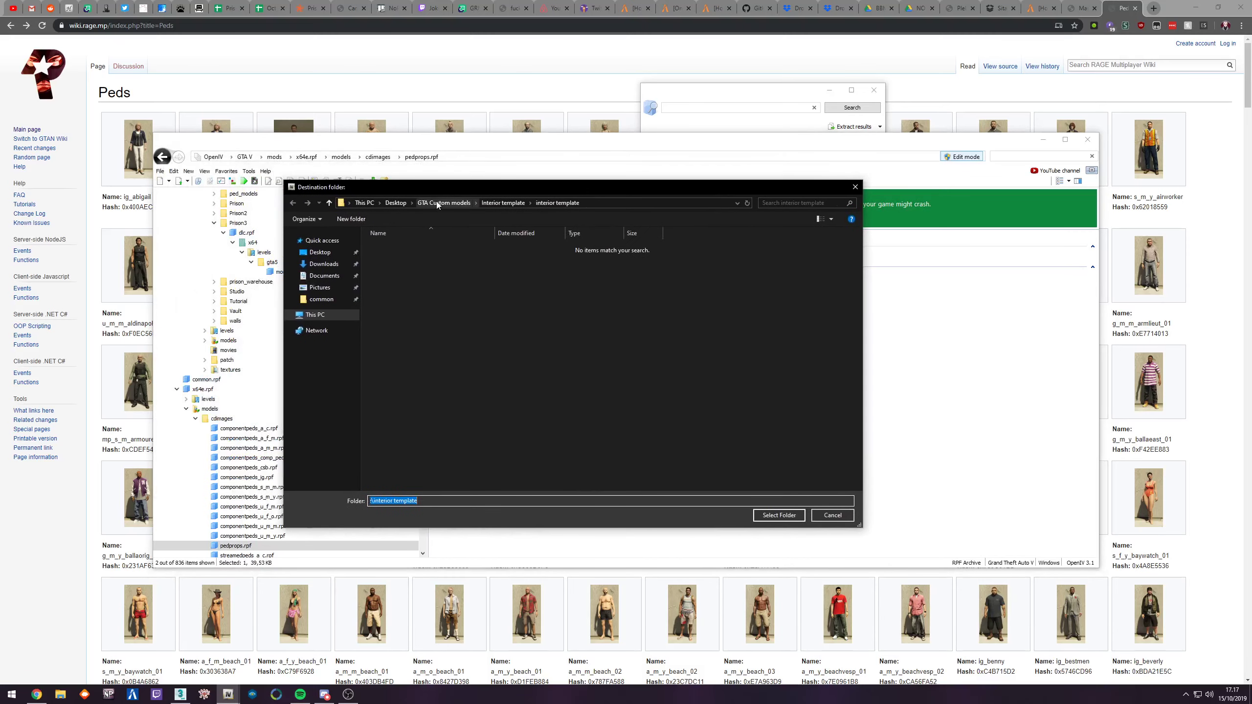
pyautogui.click(436, 202)
pyautogui.press('p')
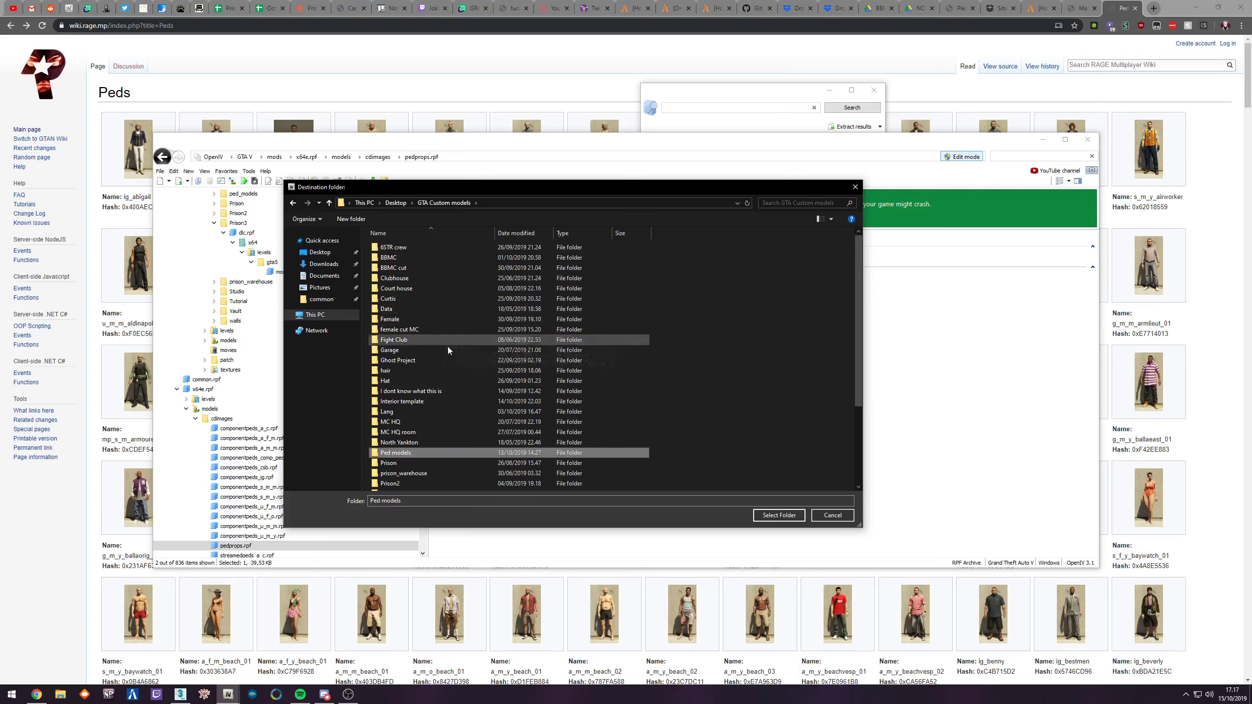
pyautogui.doubleClick(407, 453)
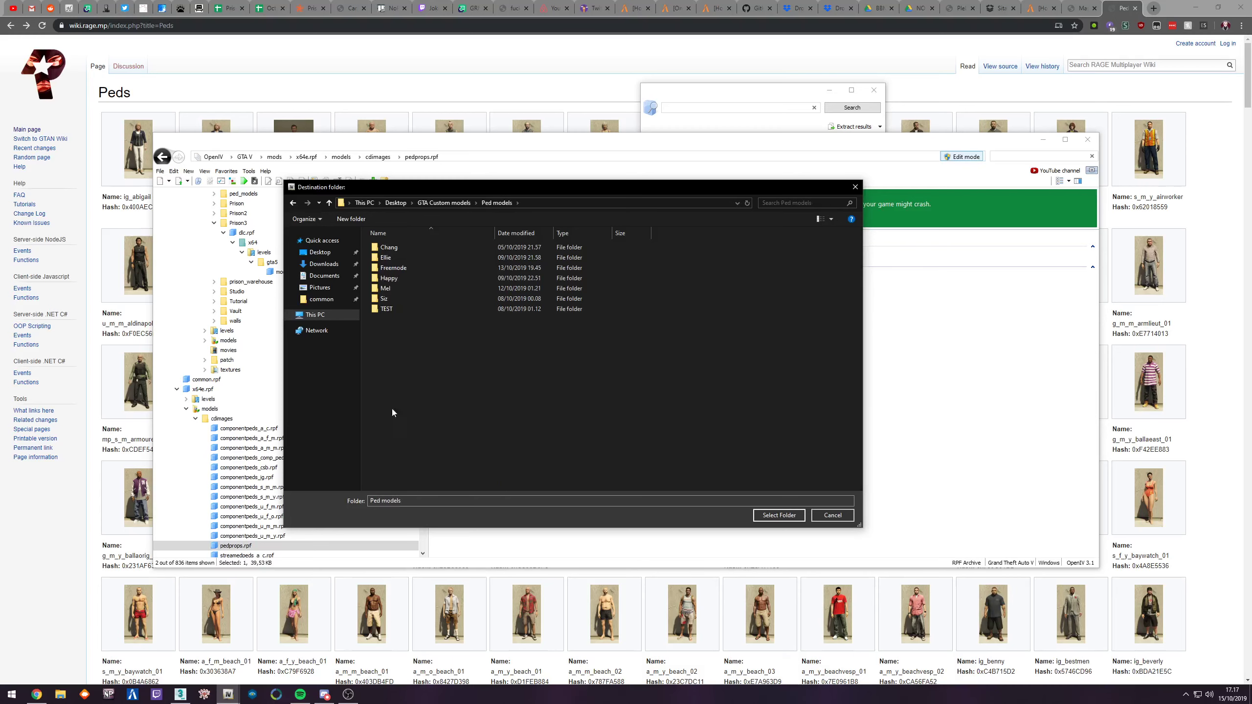
pyautogui.rightClick(400, 376)
pyautogui.moveTo(447, 466)
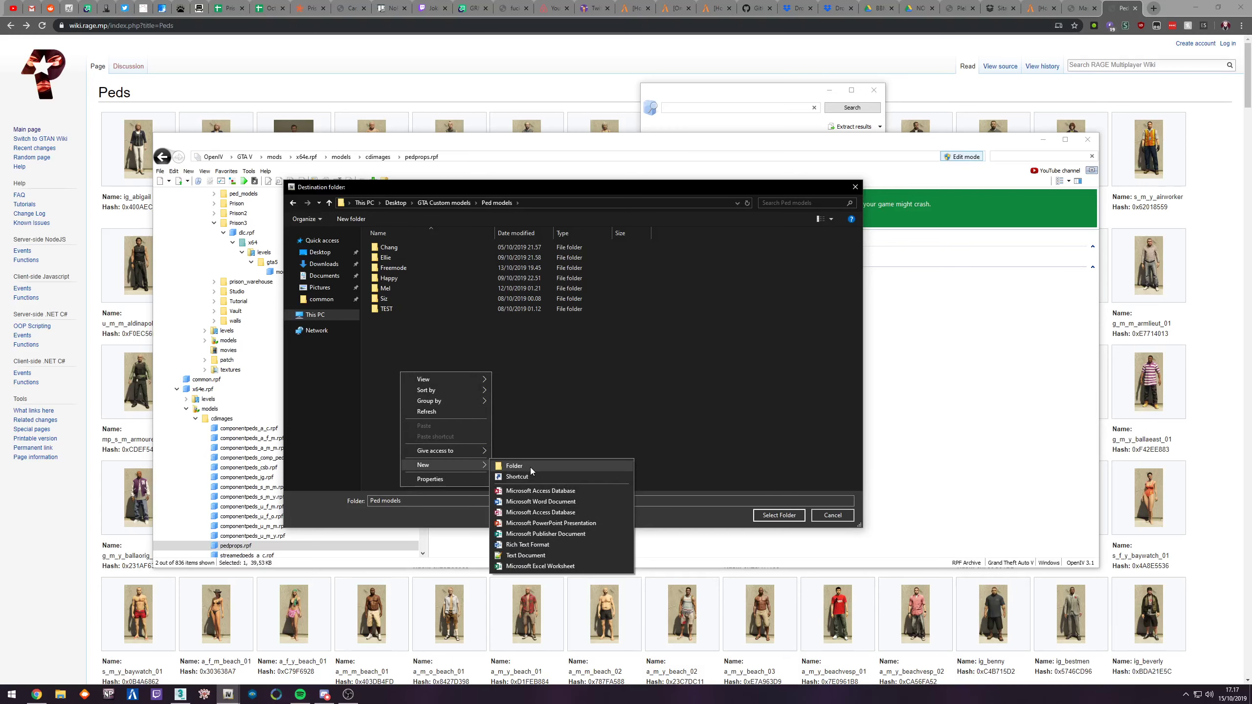
pyautogui.click(530, 467)
pyautogui.write('Tony')
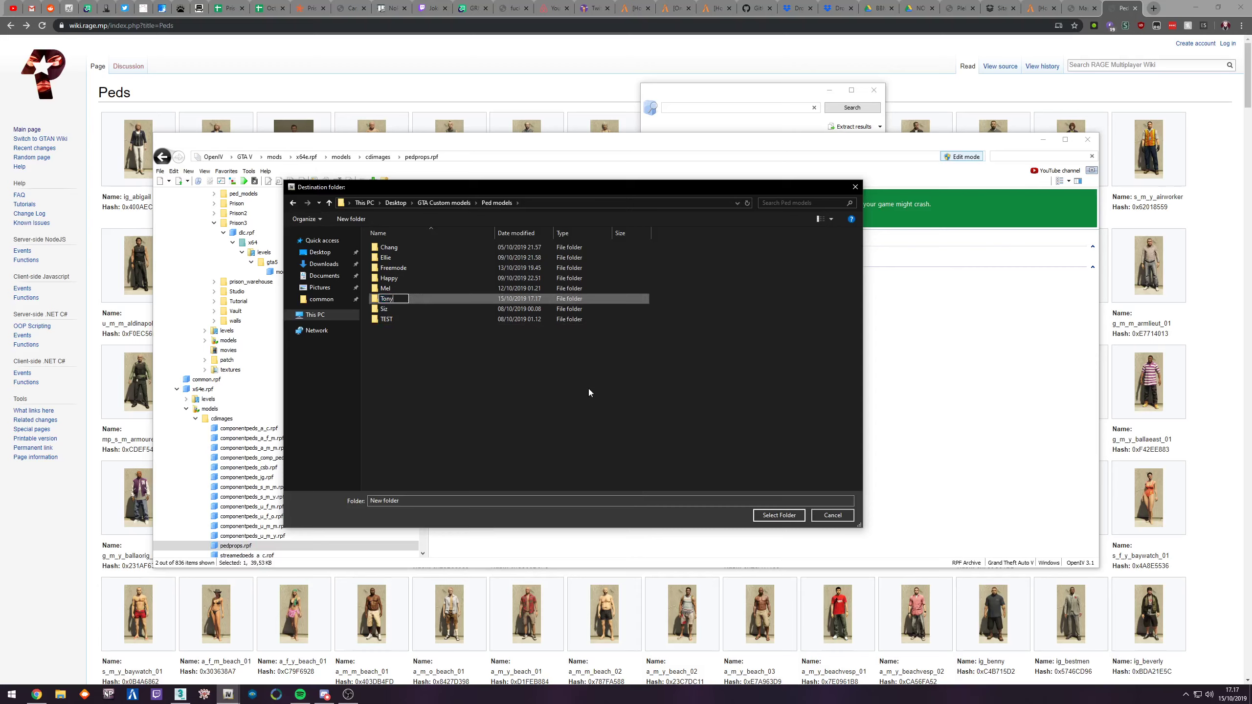
pyautogui.press('Return')
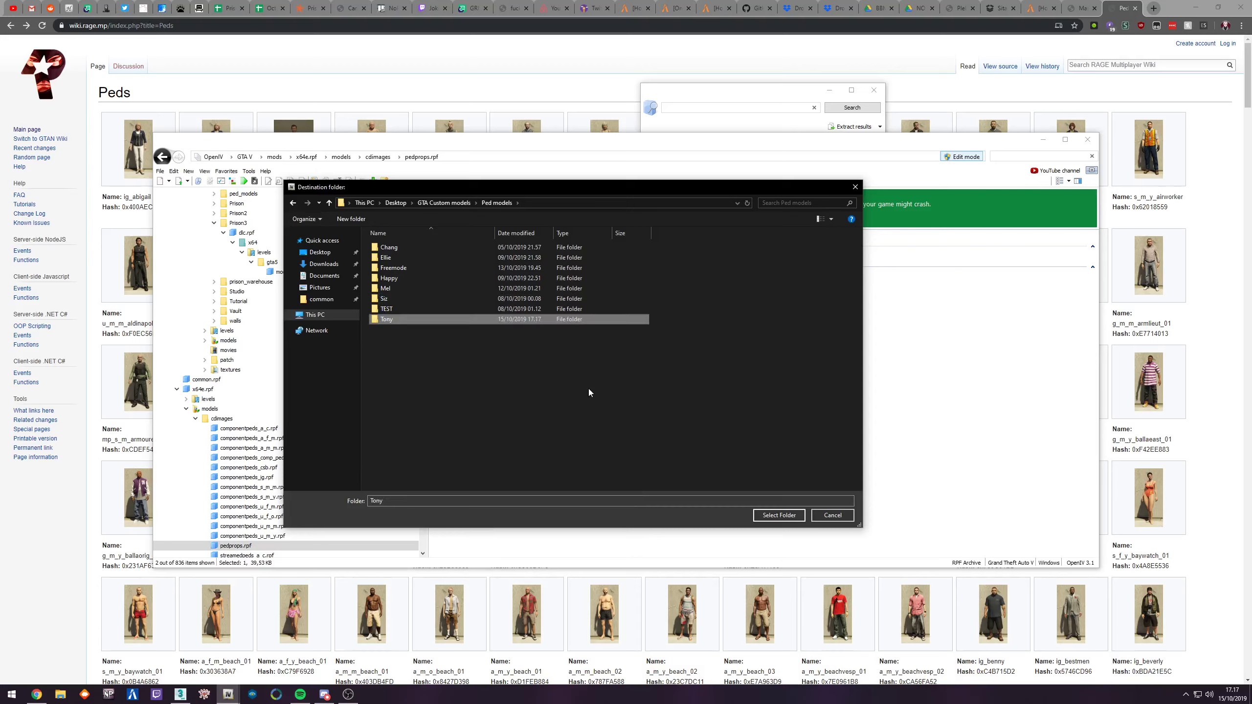
pyautogui.doubleClick(387, 319)
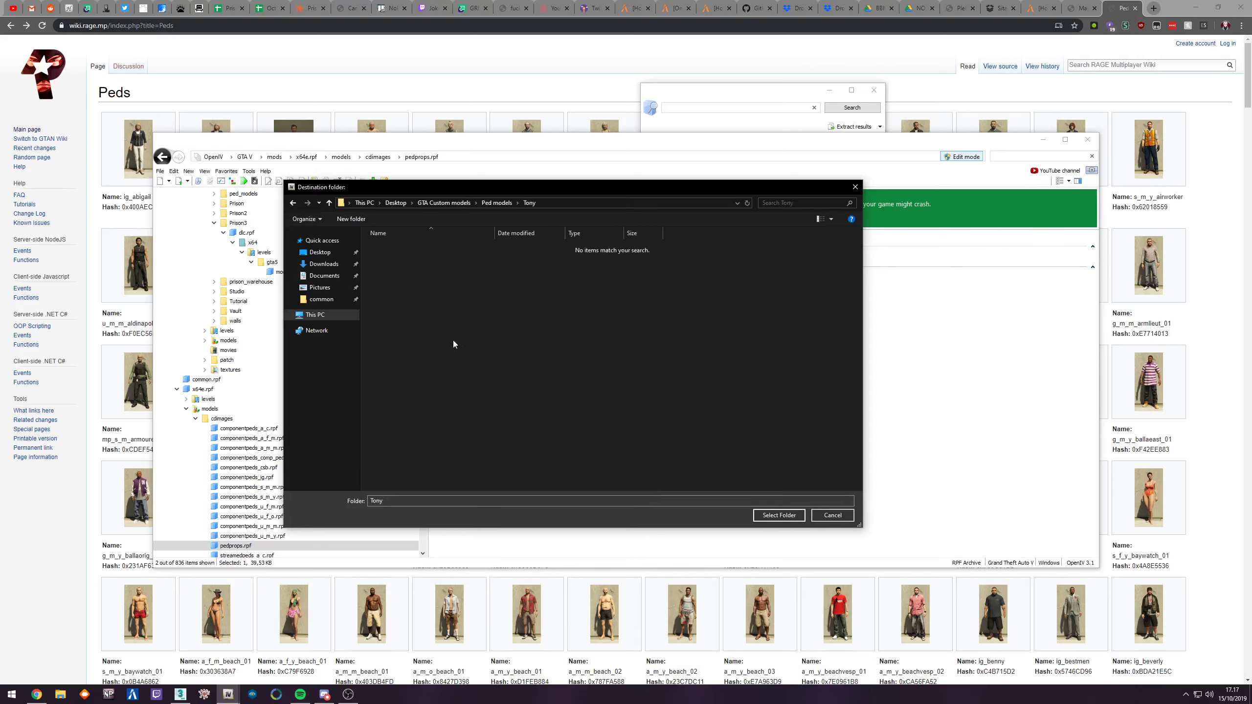
pyautogui.click(779, 515)
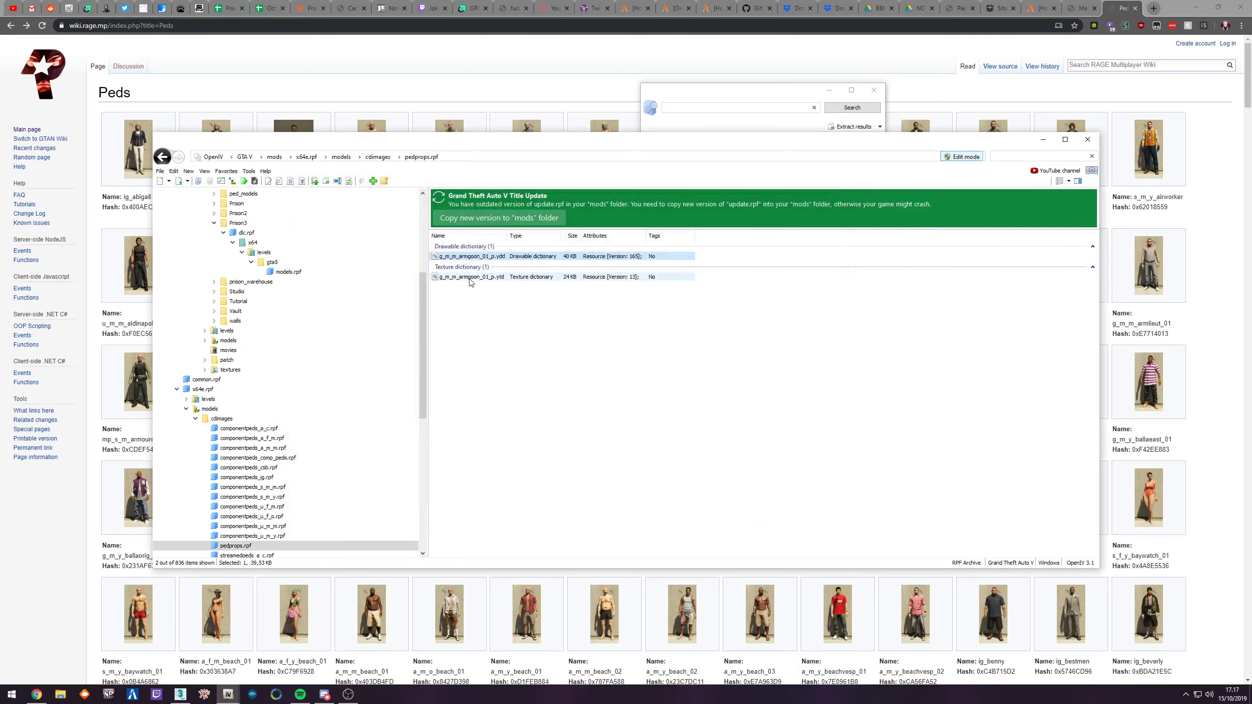
# Step: Export the g_m_m_armgoon_01_p.ytd texture dictionary to openFormats in the same Tony folder
pyautogui.rightClick(470, 280)
pyautogui.click(528, 341)
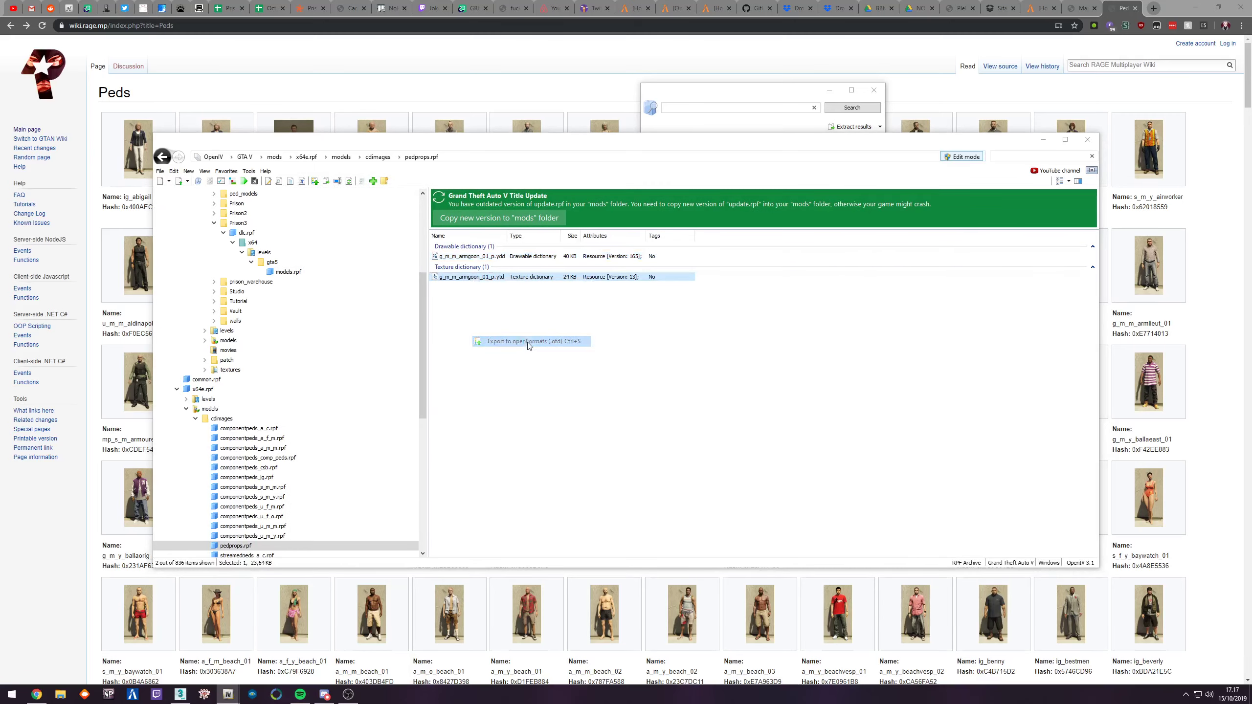
pyautogui.click(775, 515)
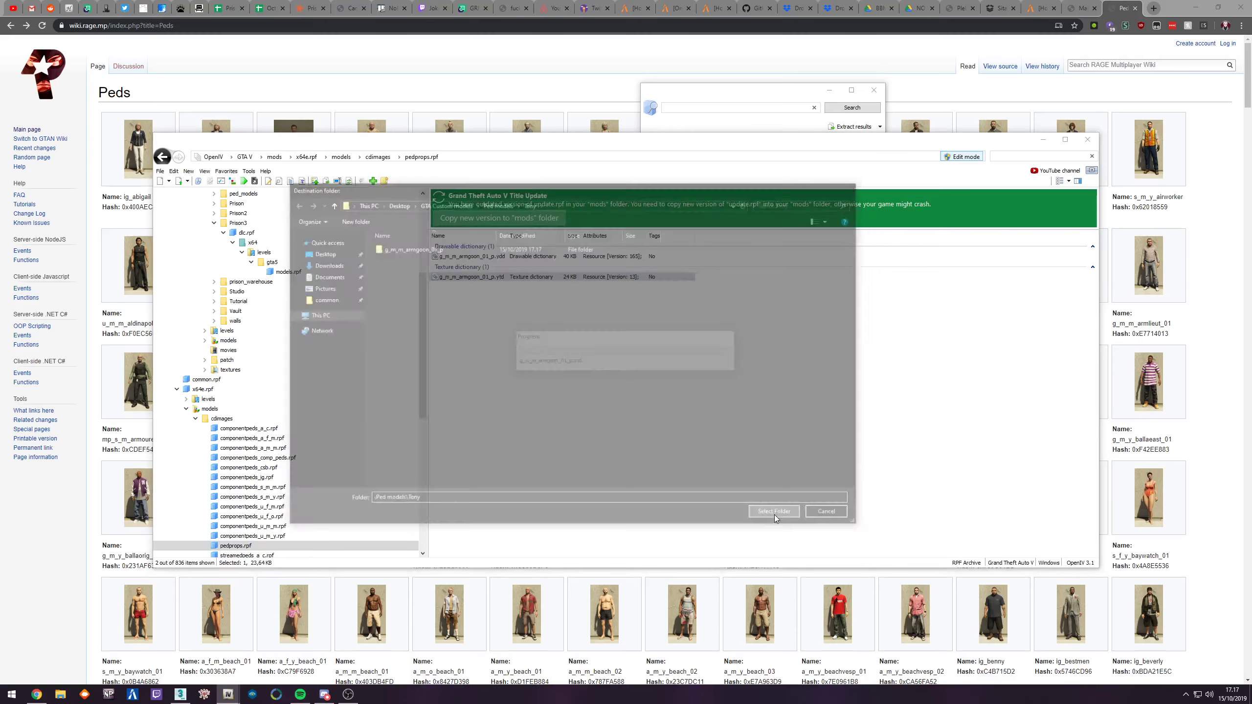
# Step: Check componentpeds_u_m_y.rpf for files matching g_m_m_armgoon_01
pyautogui.click(1031, 157)
pyautogui.write('g_m_m_armgoon_01')
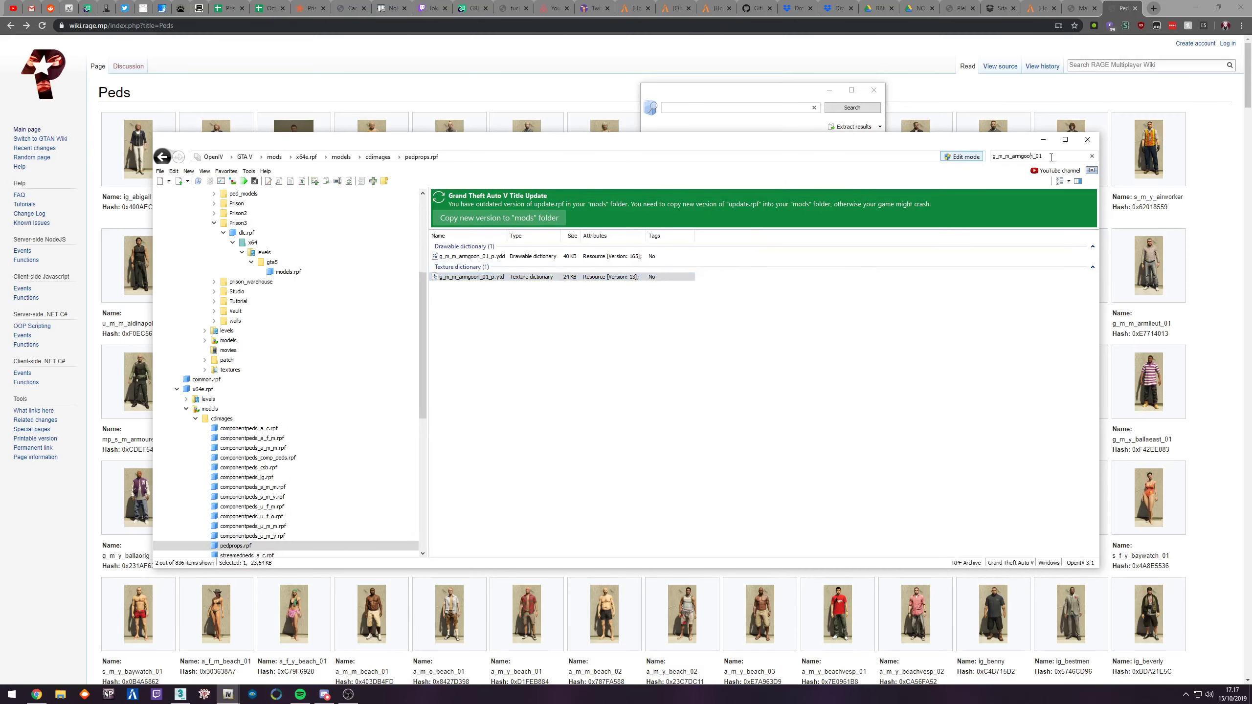
pyautogui.click(973, 159)
pyautogui.click(279, 537)
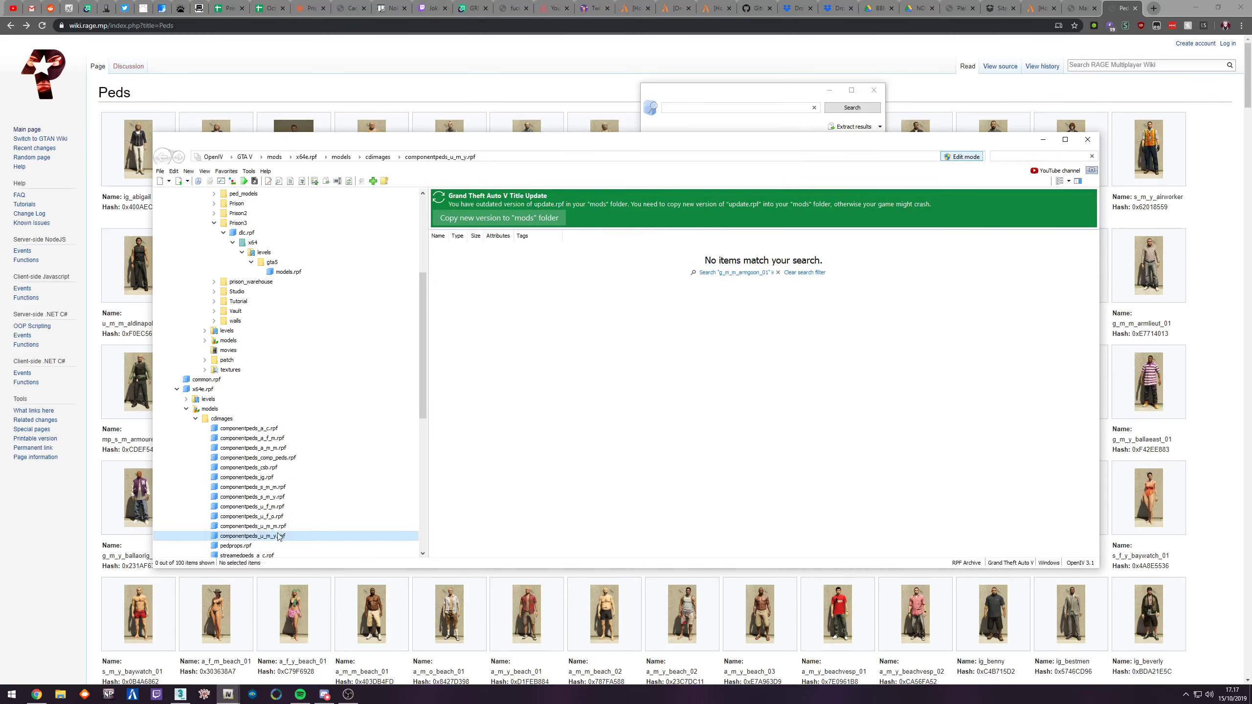
pyautogui.click(1041, 157)
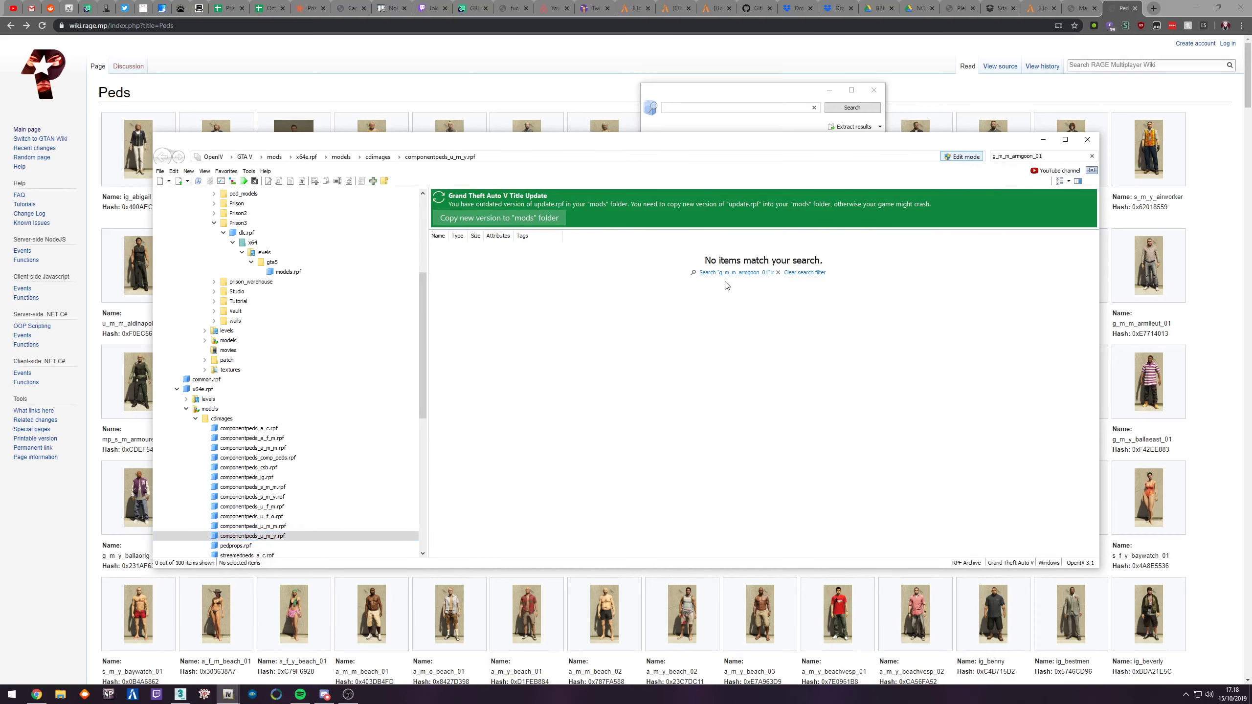
# Step: Search everywhere for g_m_m_armgoon_01 and go to the archive location of g_m_m_armgoon_01.ymt
pyautogui.click(738, 273)
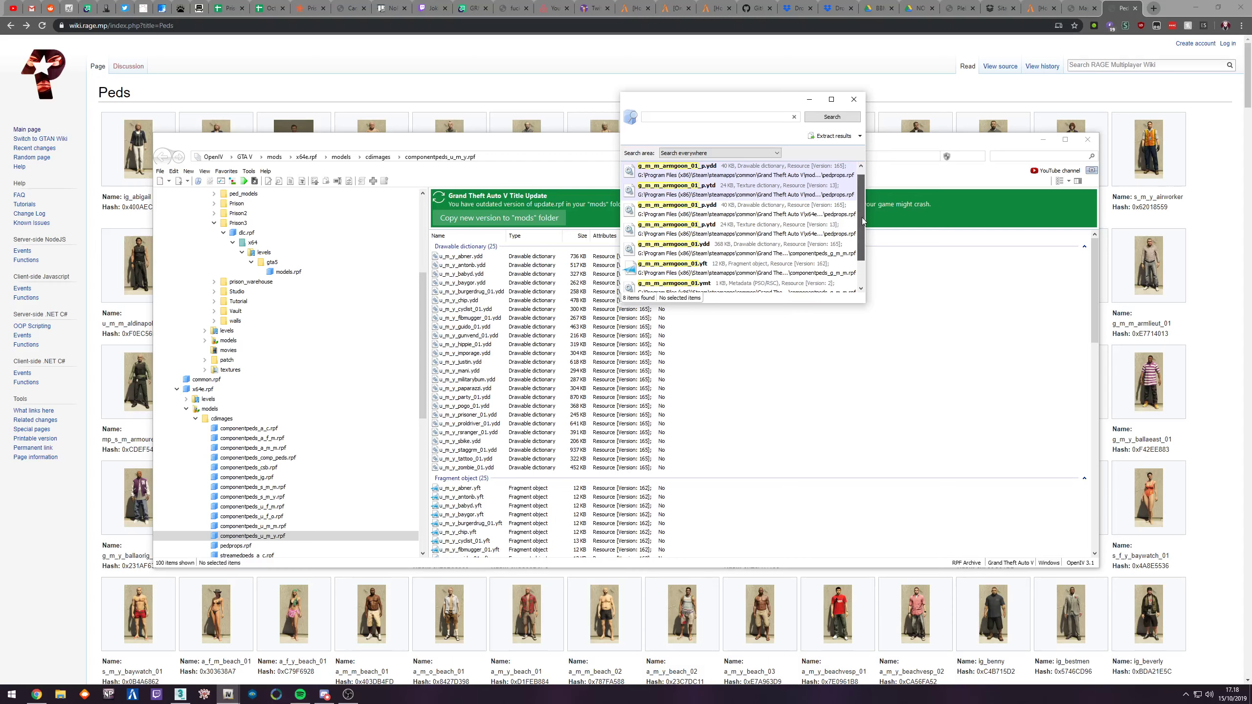
pyautogui.scroll(-2, 855, 221)
pyautogui.click(705, 251)
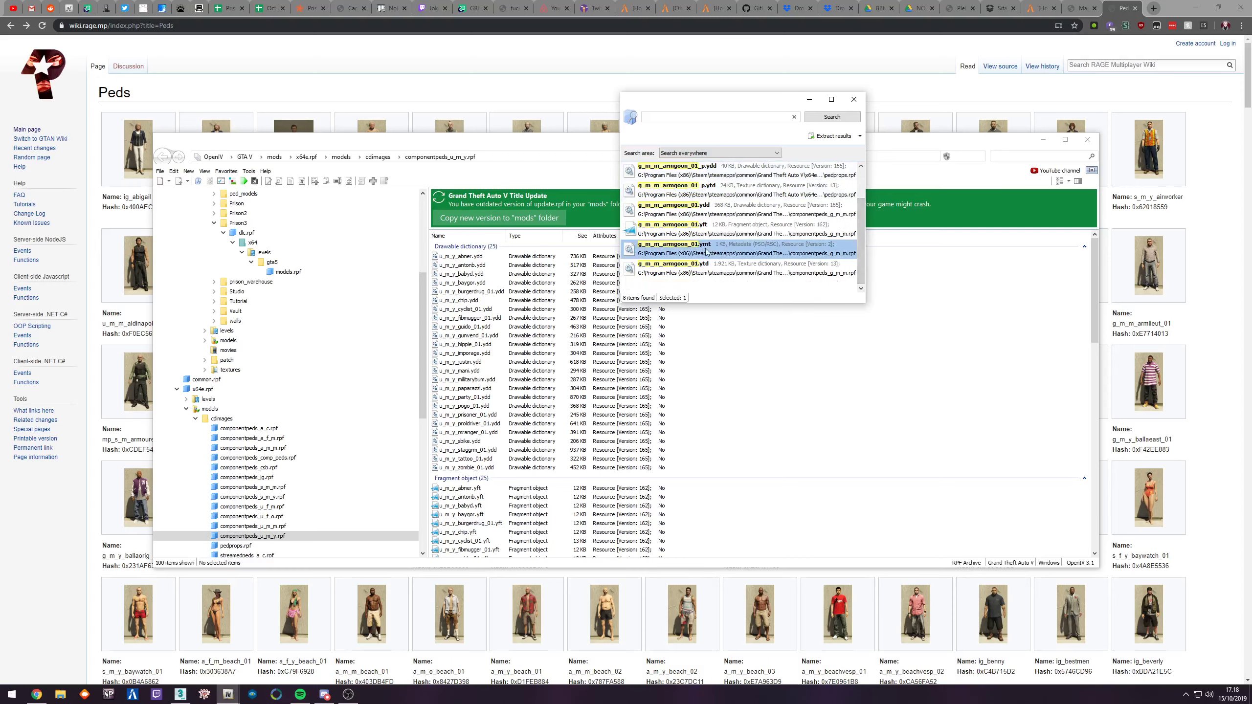
pyautogui.doubleClick(706, 252)
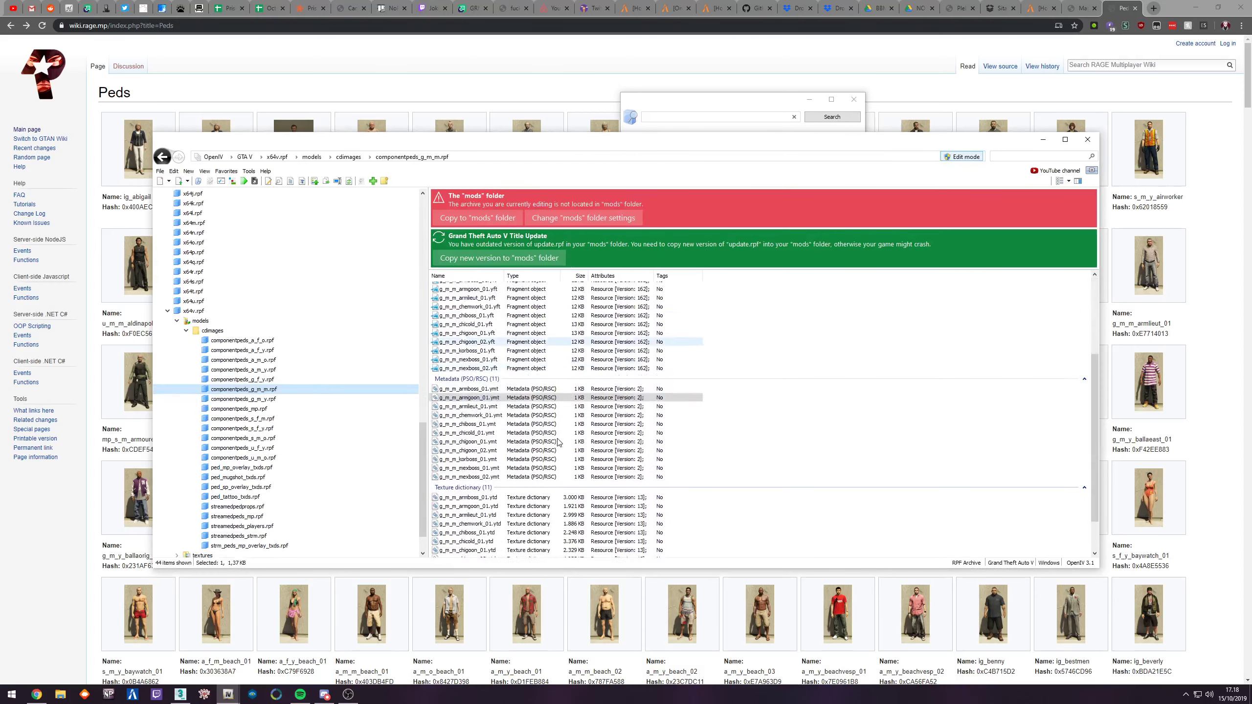
# Step: Export the g_m_m_armgoon_01.ymt metadata file from componentpeds_g_m_m.rpf into the Tony folder
pyautogui.rightClick(483, 374)
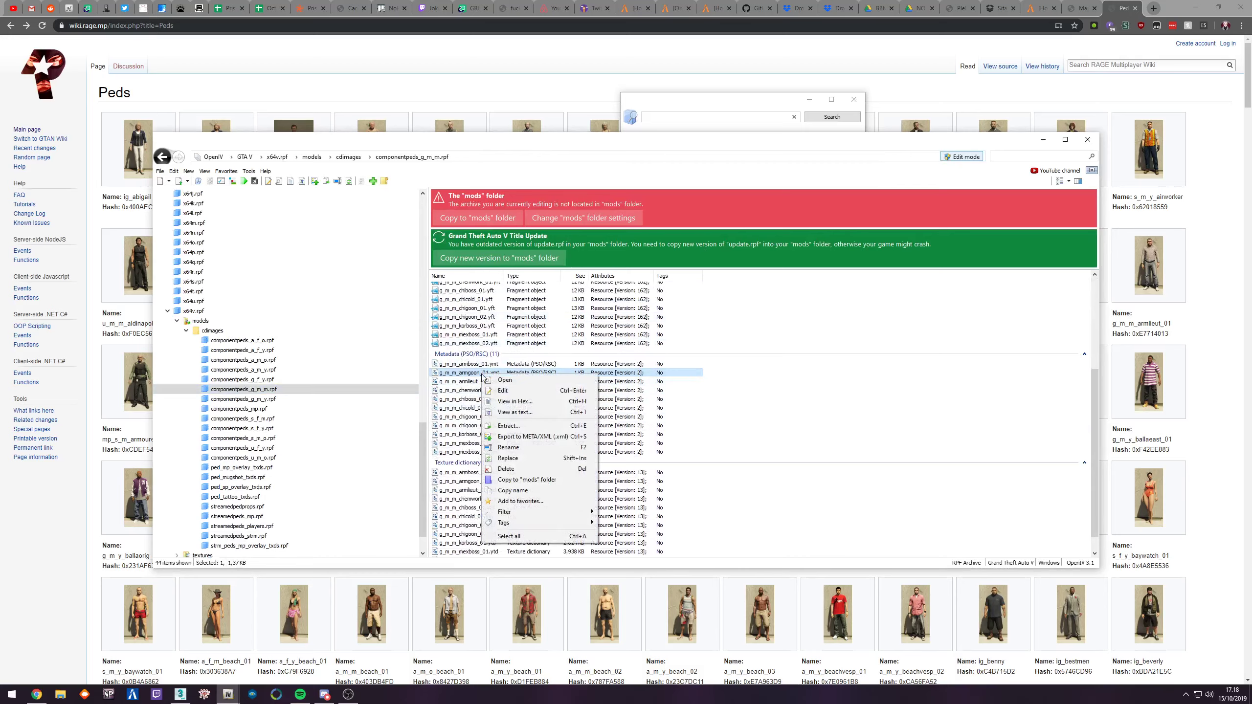
pyautogui.click(535, 437)
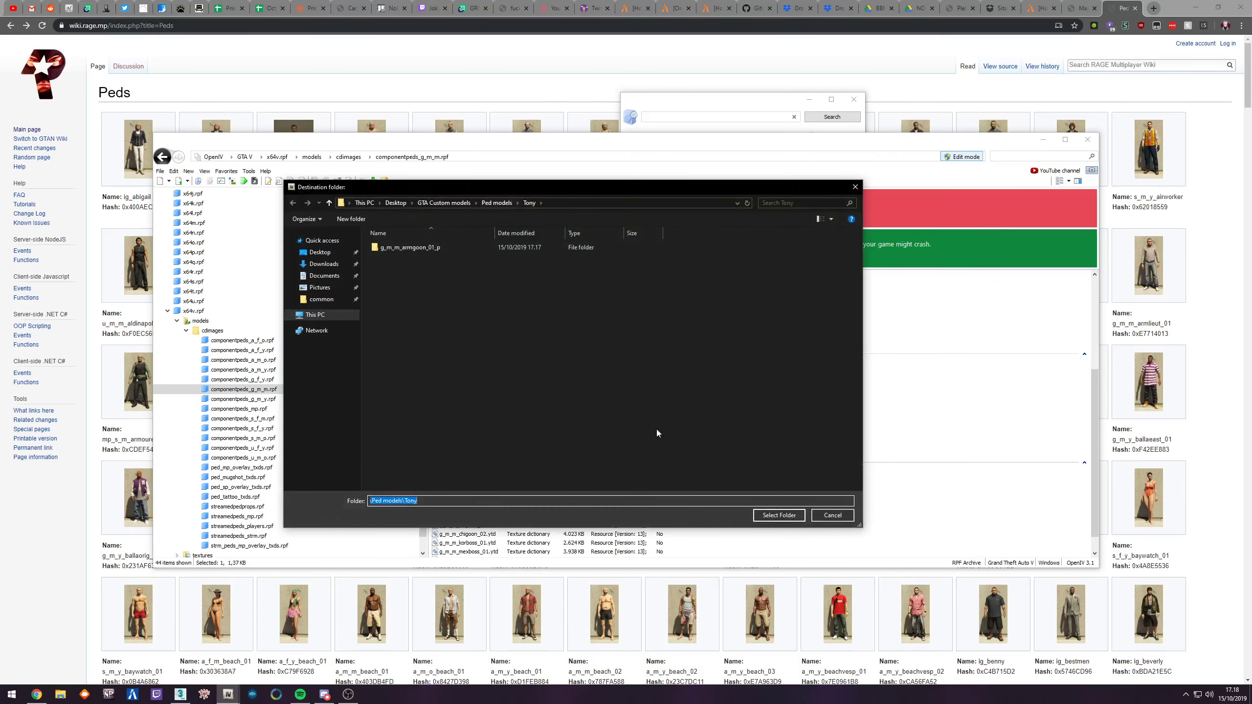
pyautogui.click(779, 515)
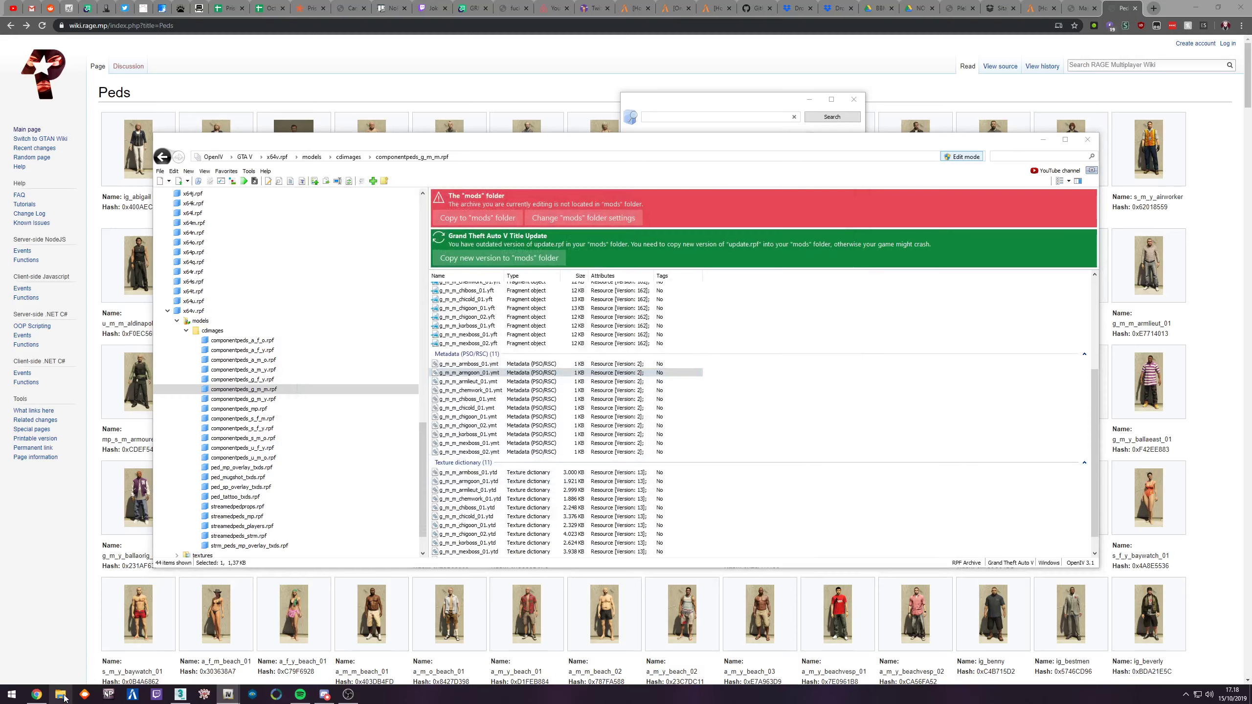
# Step: Switch to File Explorer, look at the MetaTool files in the desktop's New folder, and return to Desktop
pyautogui.click(63, 696)
pyautogui.click(402, 326)
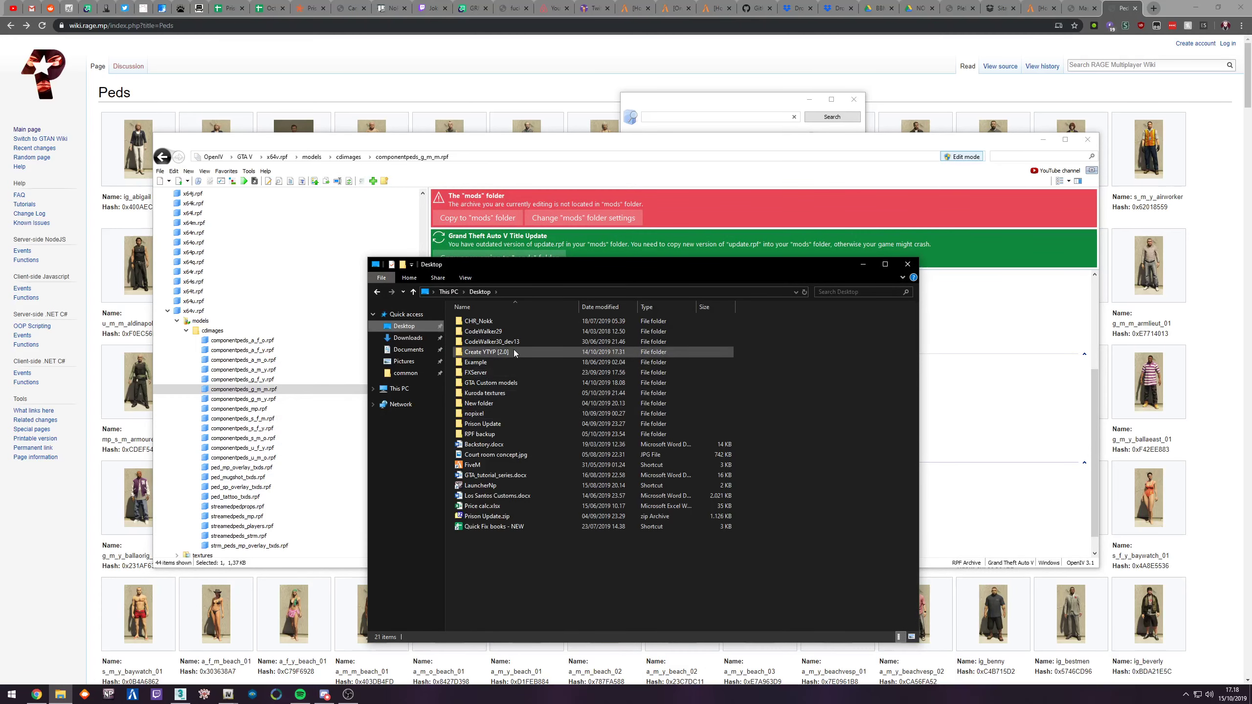
pyautogui.doubleClick(479, 404)
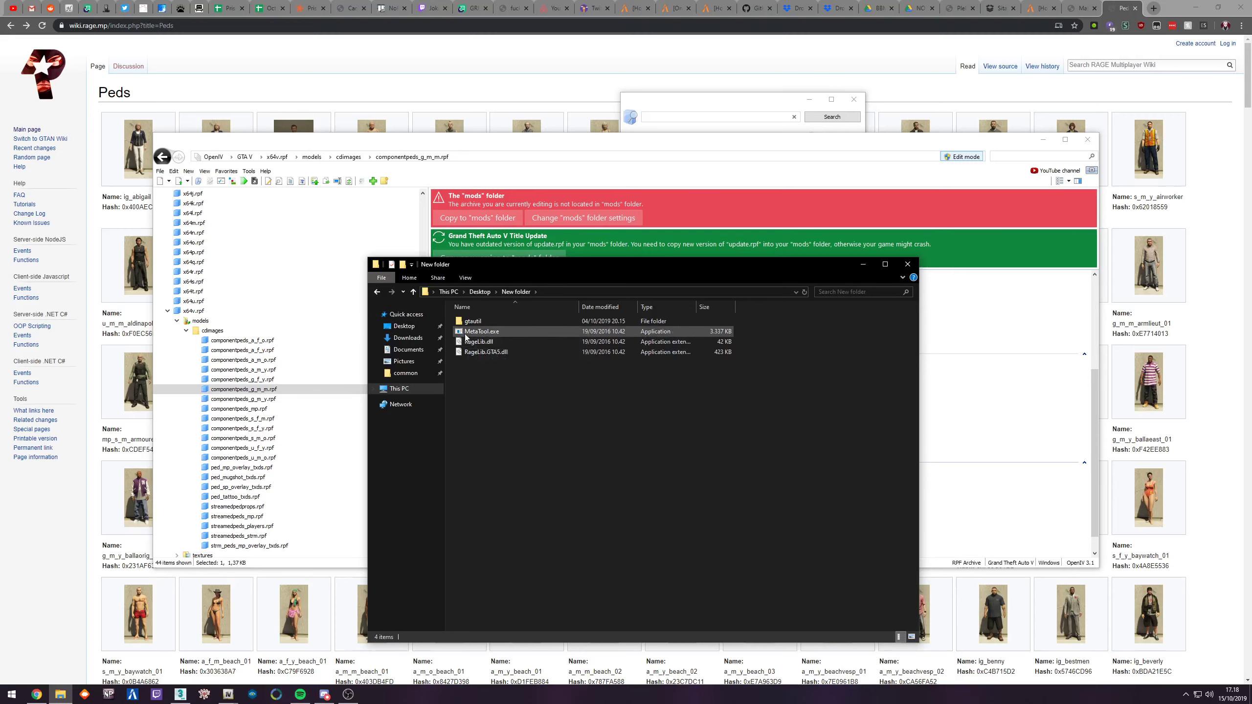
pyautogui.click(402, 328)
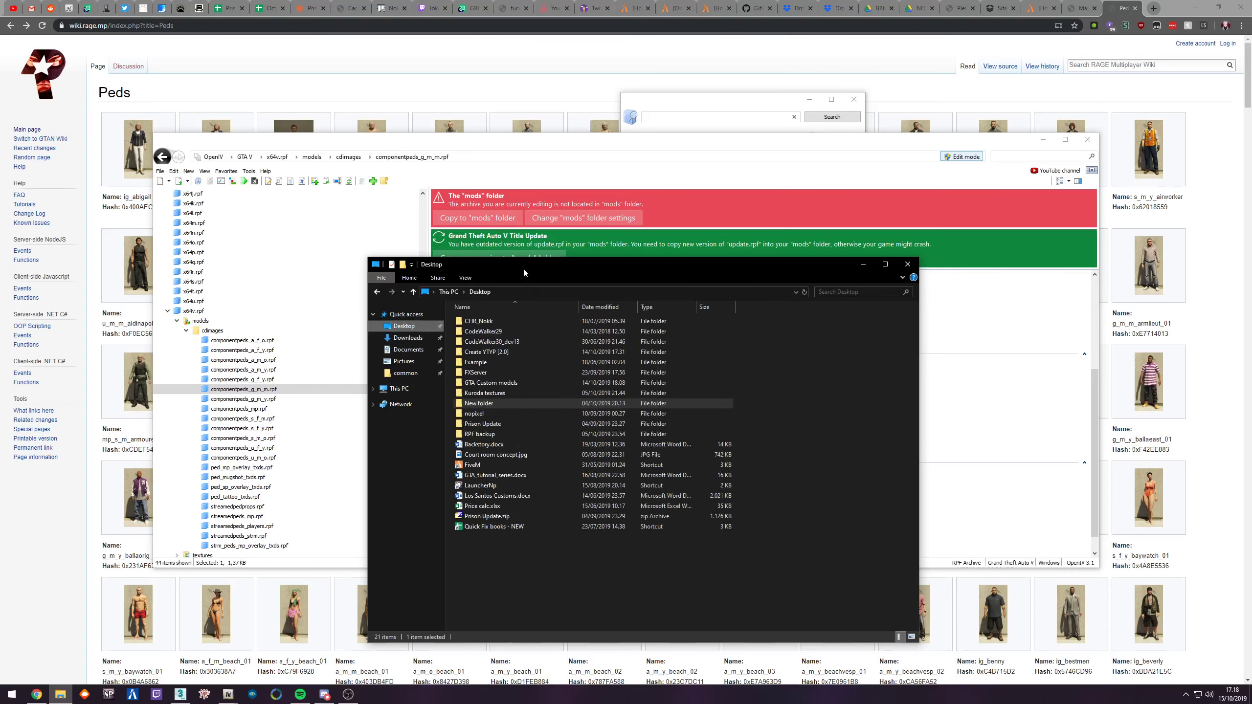
# Step: Open the Tony folder under GTA Custom models\Ped models in File Explorer
pyautogui.moveTo(508, 264); pyautogui.dragTo(606, 177)
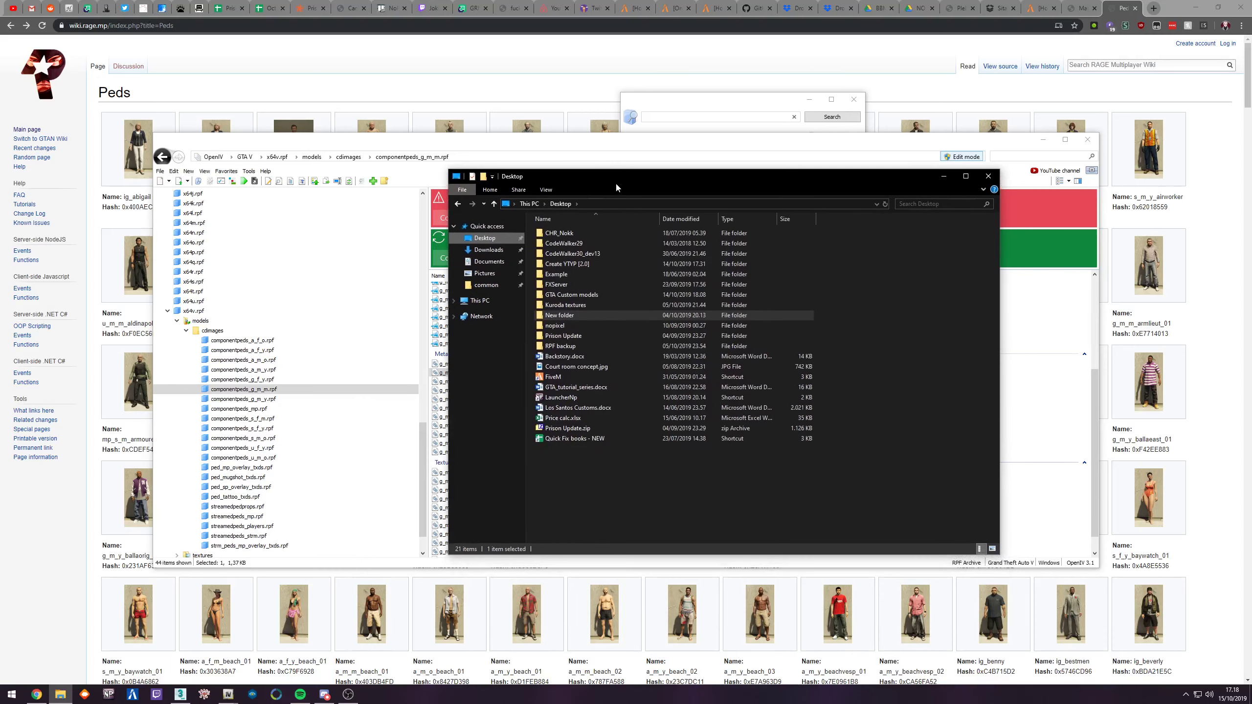
pyautogui.doubleClick(587, 295)
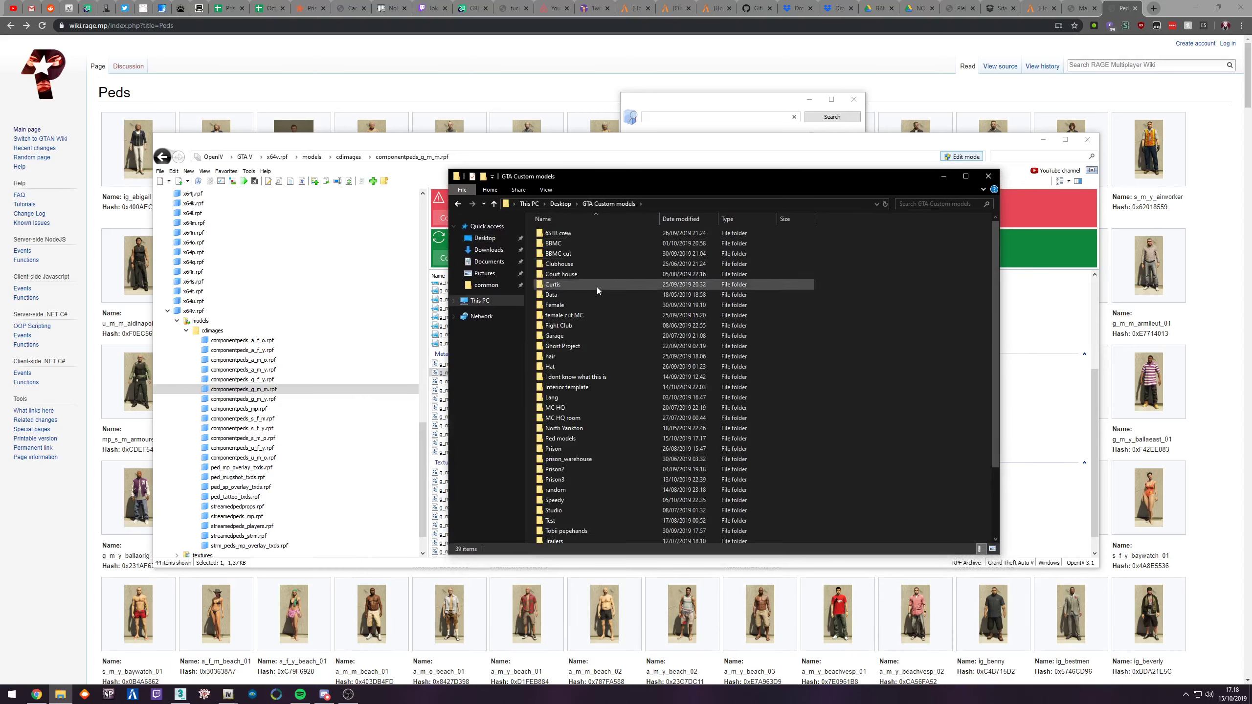
pyautogui.doubleClick(563, 438)
pyautogui.doubleClick(555, 305)
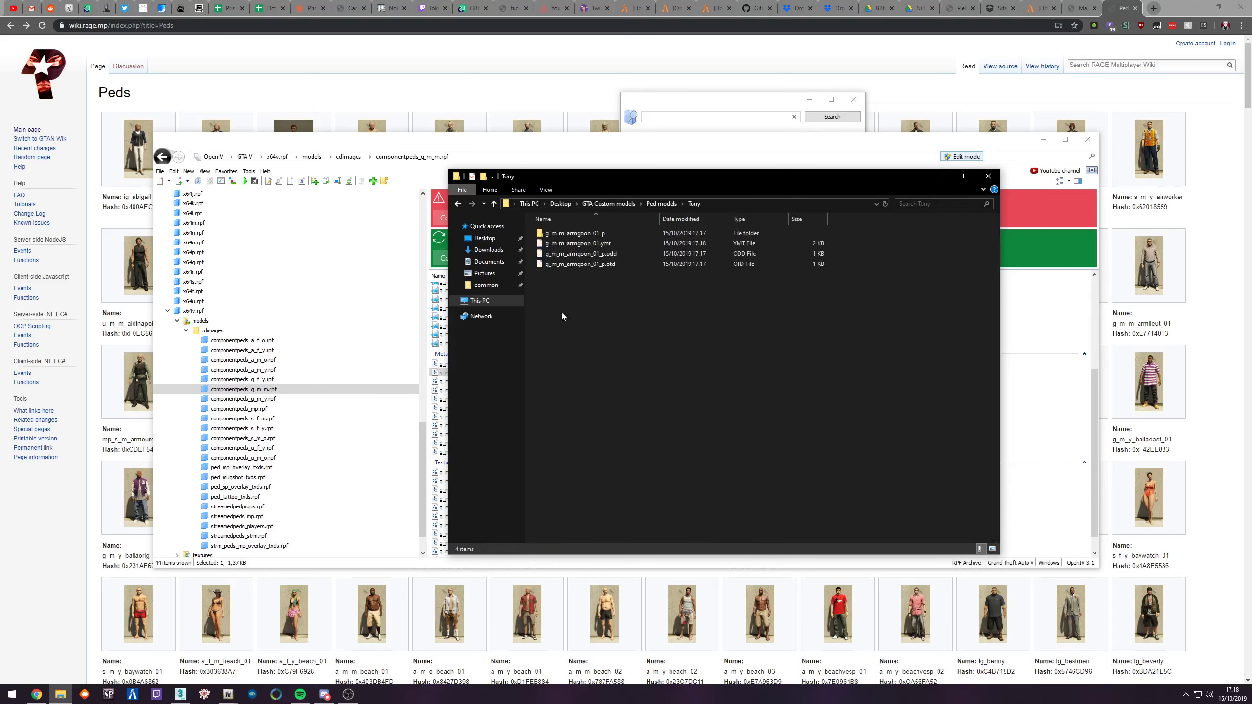
# Step: Review the exported g_m_m_armgoon_01 .ymt, .odd and .otd files, selecting the .odd and .otd pair
pyautogui.moveTo(697, 315); pyautogui.dragTo(559, 254)
pyautogui.click(606, 255)
pyautogui.click(606, 266)
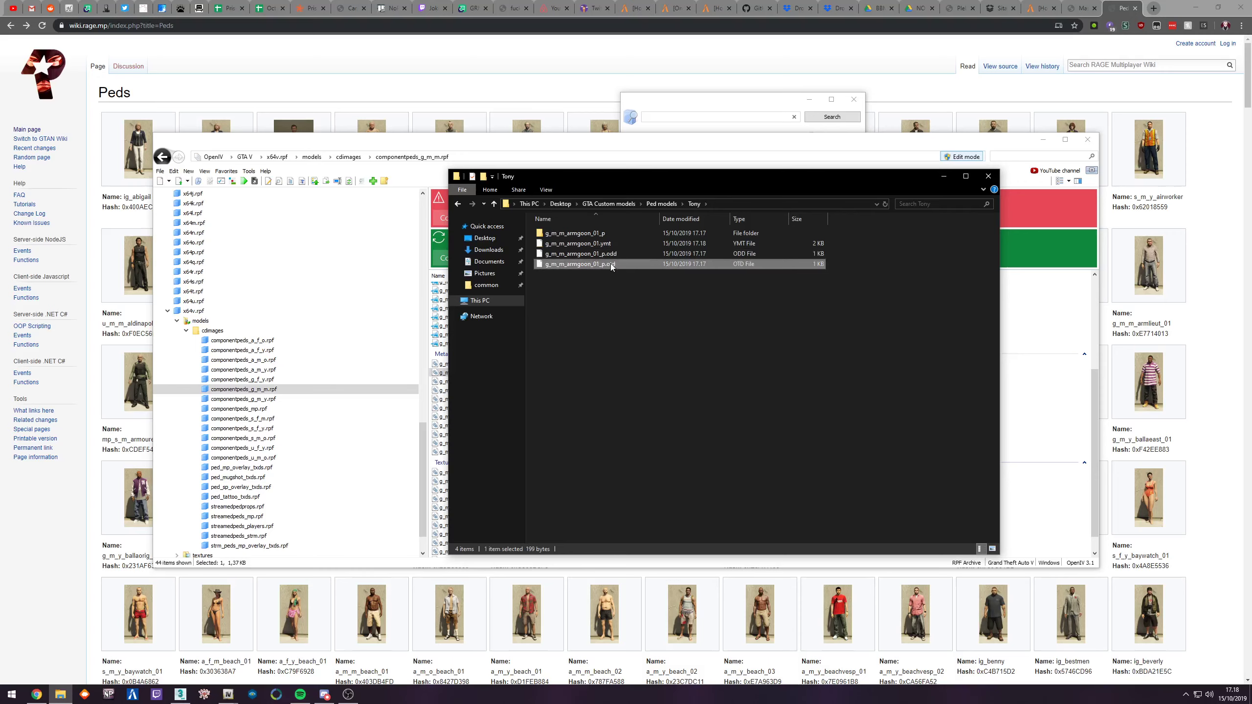
pyautogui.click(594, 244)
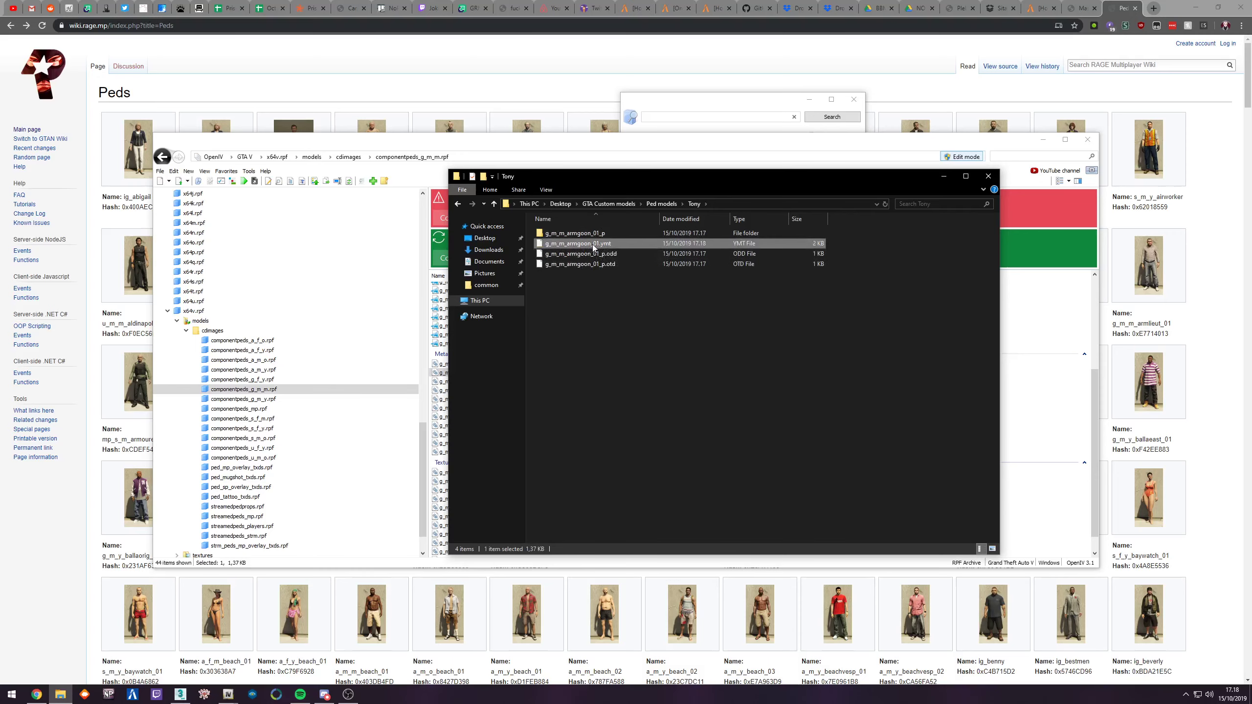
pyautogui.moveTo(623, 177); pyautogui.dragTo(781, 116)
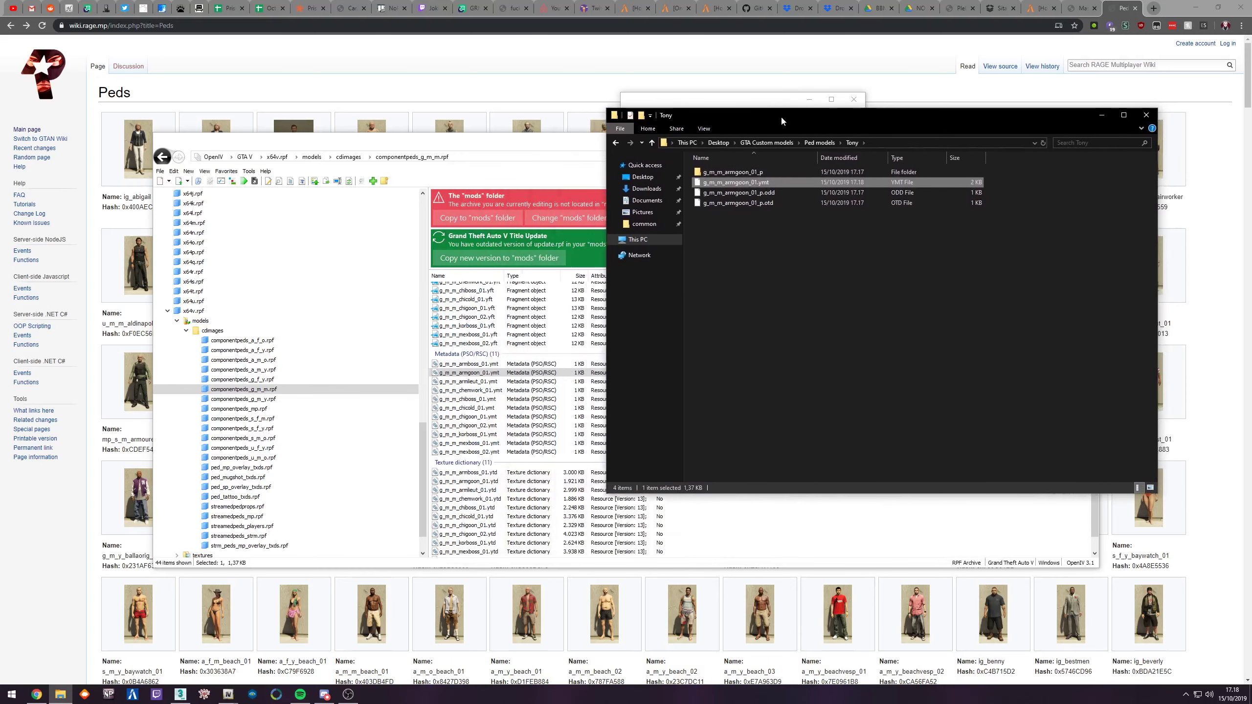
pyautogui.click(841, 232)
pyautogui.moveTo(841, 233); pyautogui.dragTo(779, 193)
pyautogui.moveTo(797, 238); pyautogui.dragTo(727, 193)
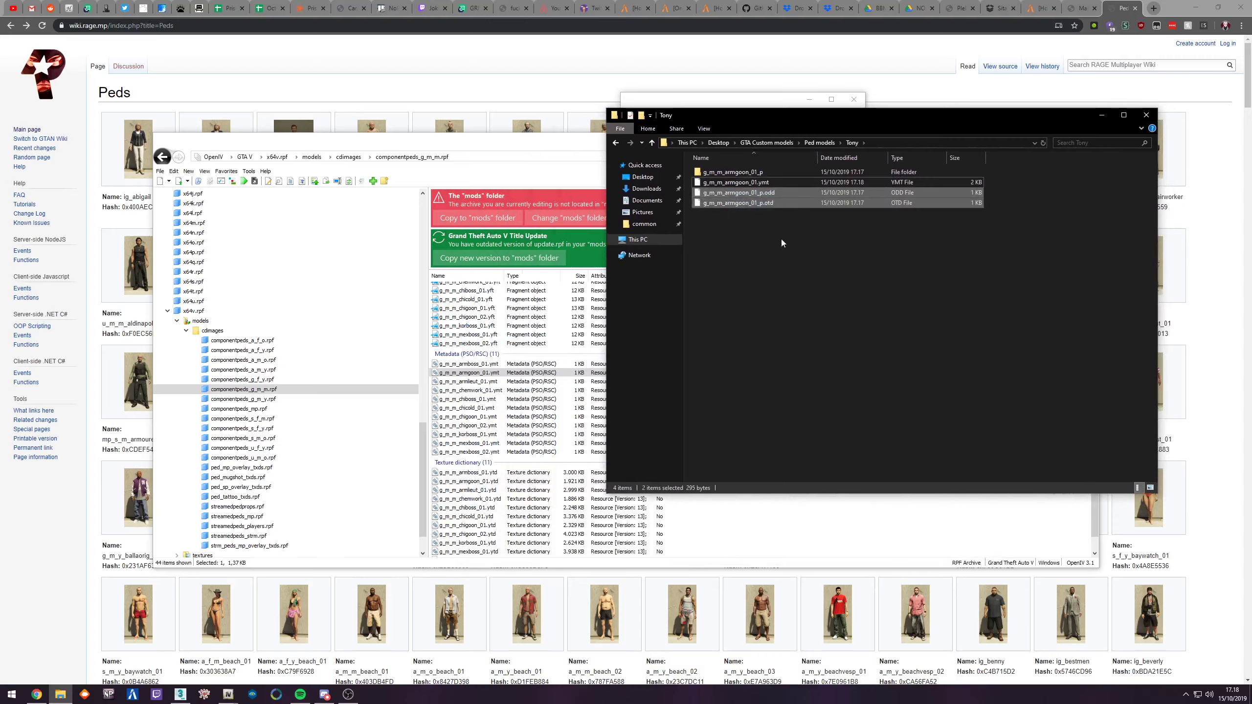
# Step: Switch to 3ds Max and import g_m_m_armgoon_01_p.odd from the Ped models\Tony folder with GIMS Evo
pyautogui.click(781, 238)
pyautogui.click(180, 695)
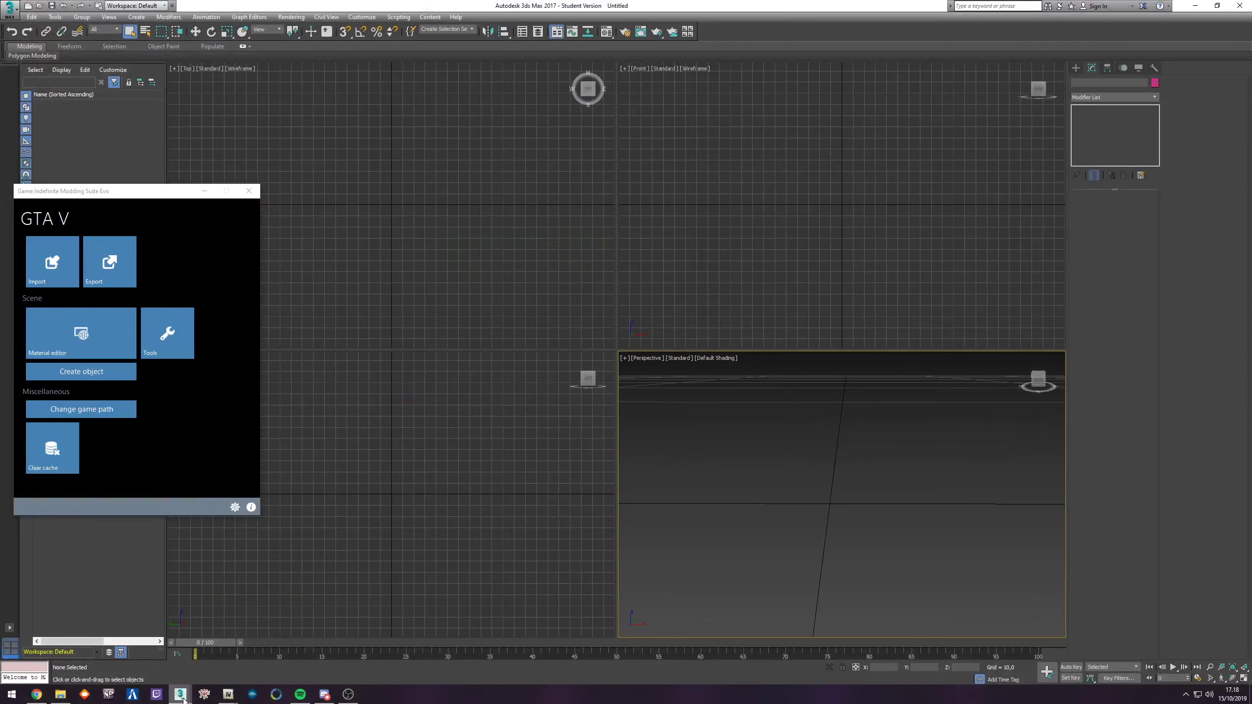
pyautogui.moveTo(100, 197); pyautogui.dragTo(150, 286)
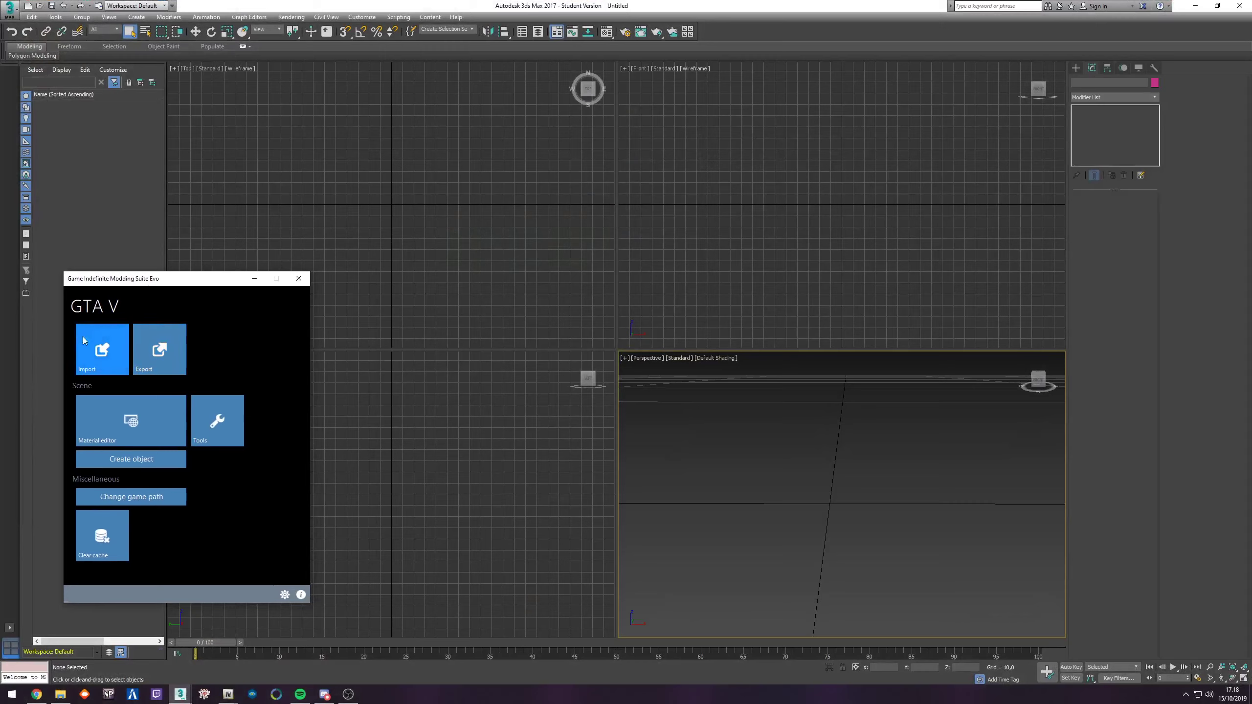
pyautogui.click(100, 366)
pyautogui.click(324, 309)
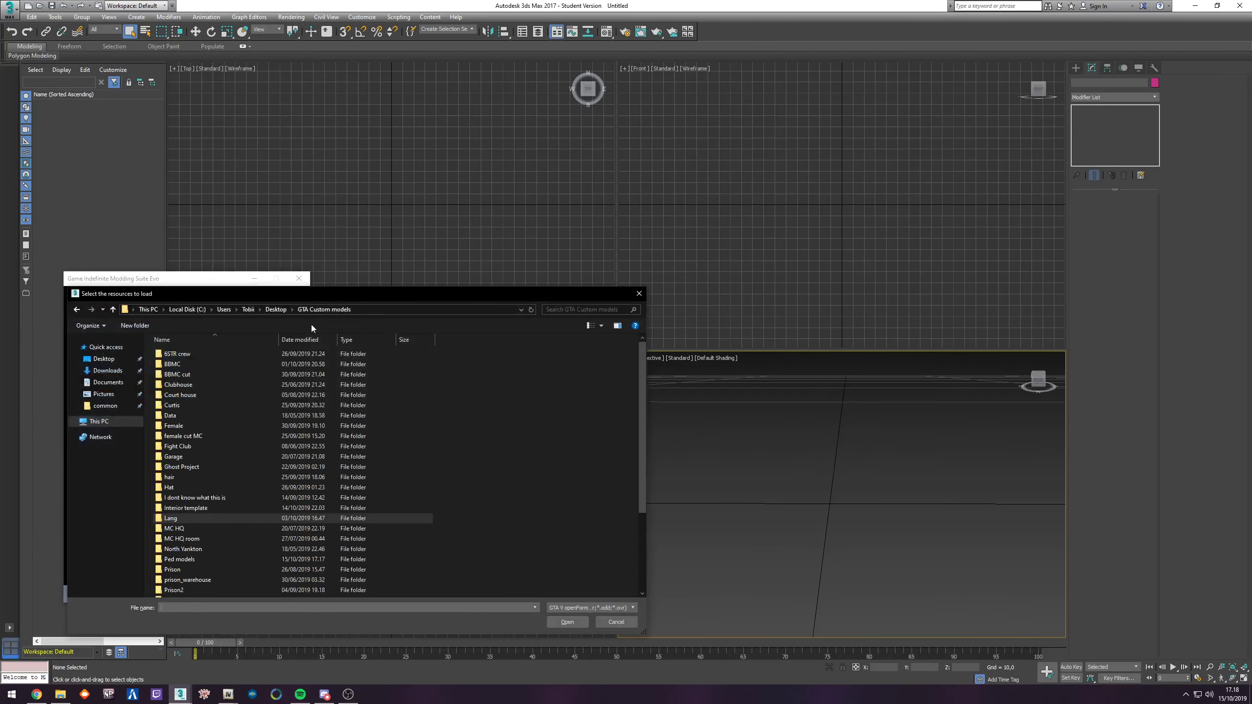
pyautogui.scroll(-1, 204, 479)
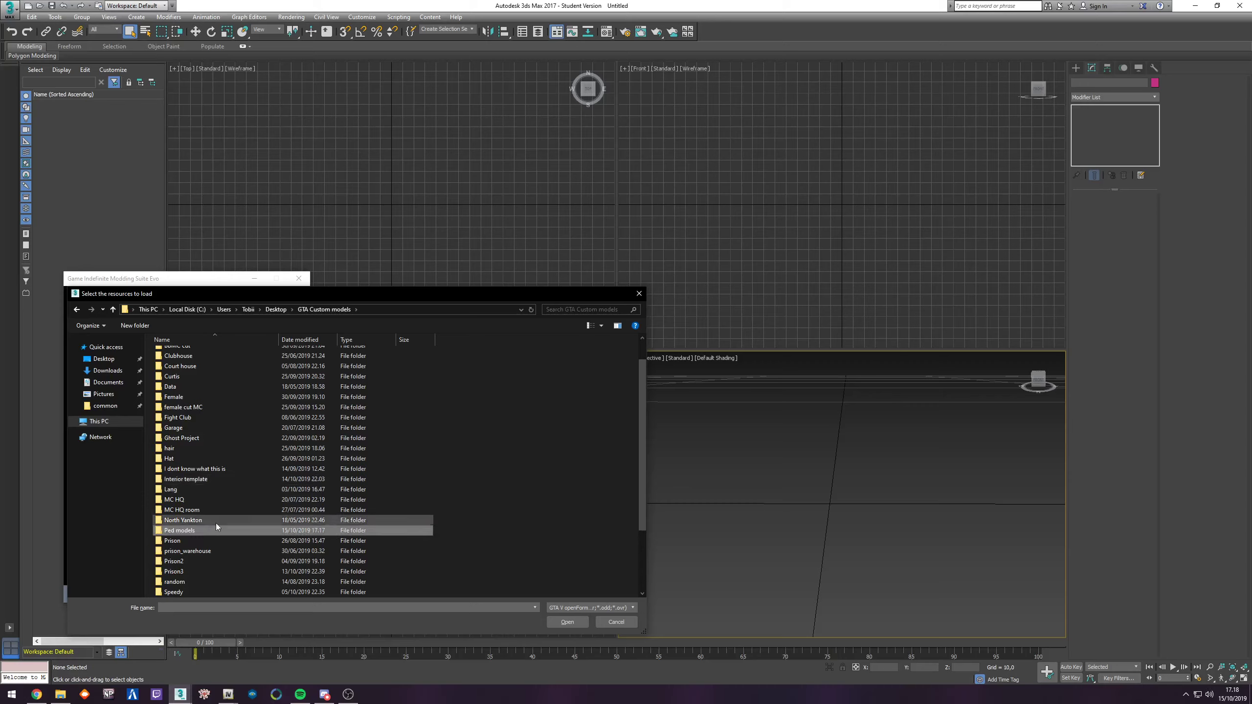
pyautogui.doubleClick(188, 532)
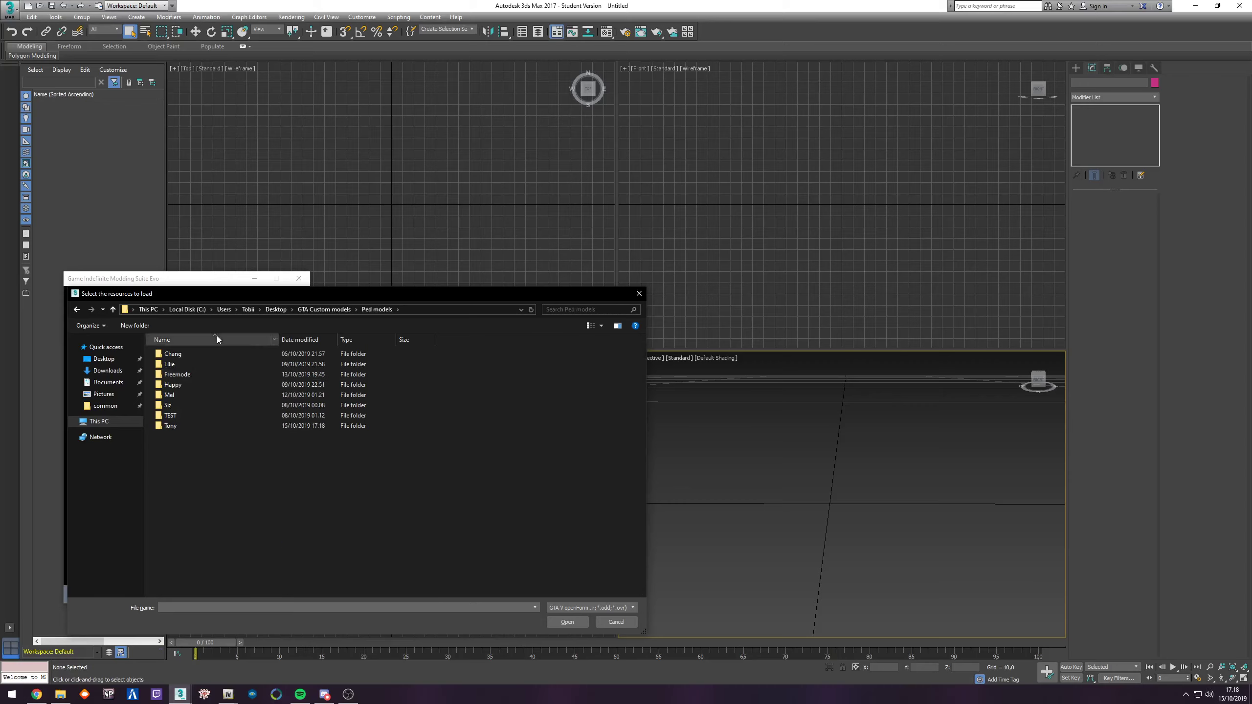
pyautogui.doubleClick(171, 426)
pyautogui.doubleClick(199, 364)
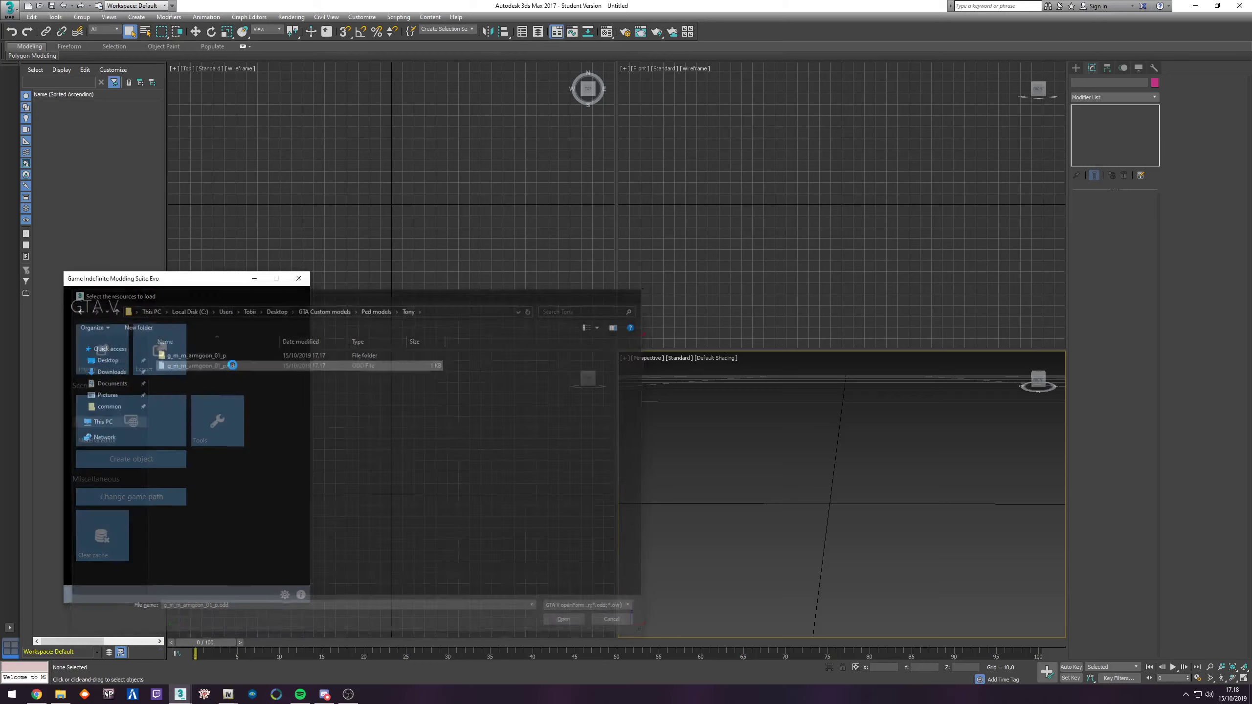
pyautogui.click(688, 493)
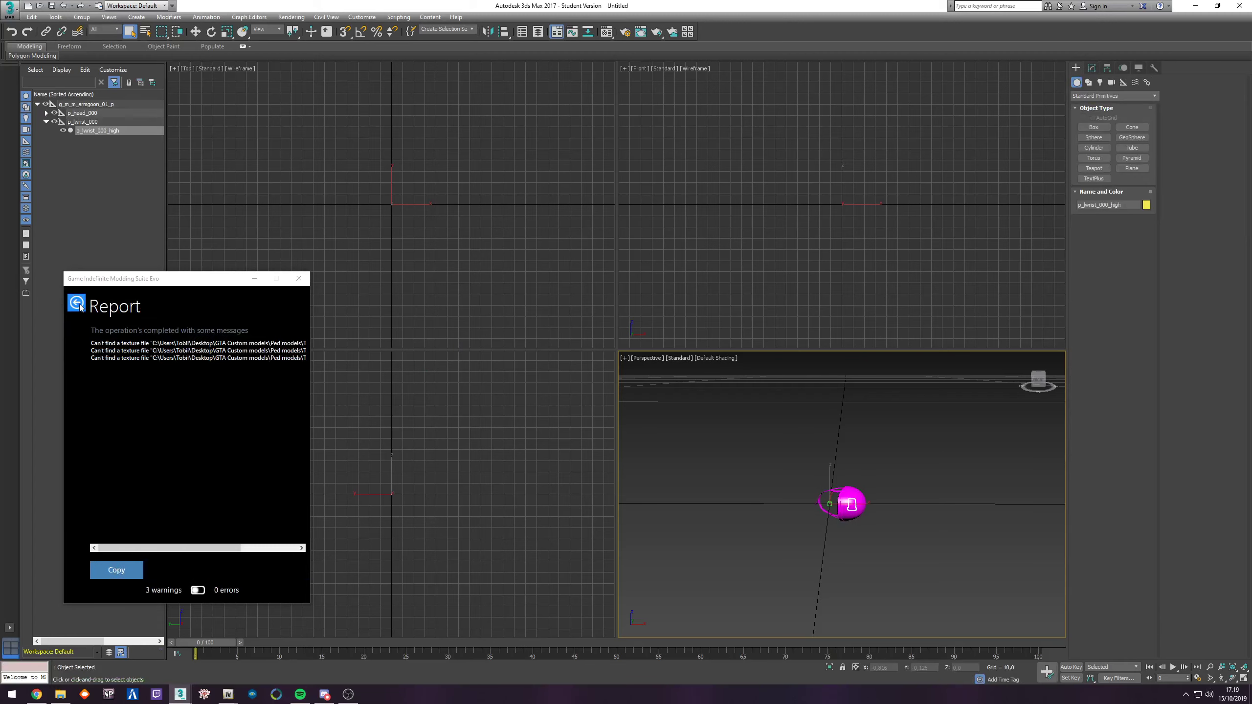
# Step: Read the full texture paths in the import report, then close the report and minimize the GIMS Evo window
pyautogui.moveTo(212, 548); pyautogui.dragTo(269, 548)
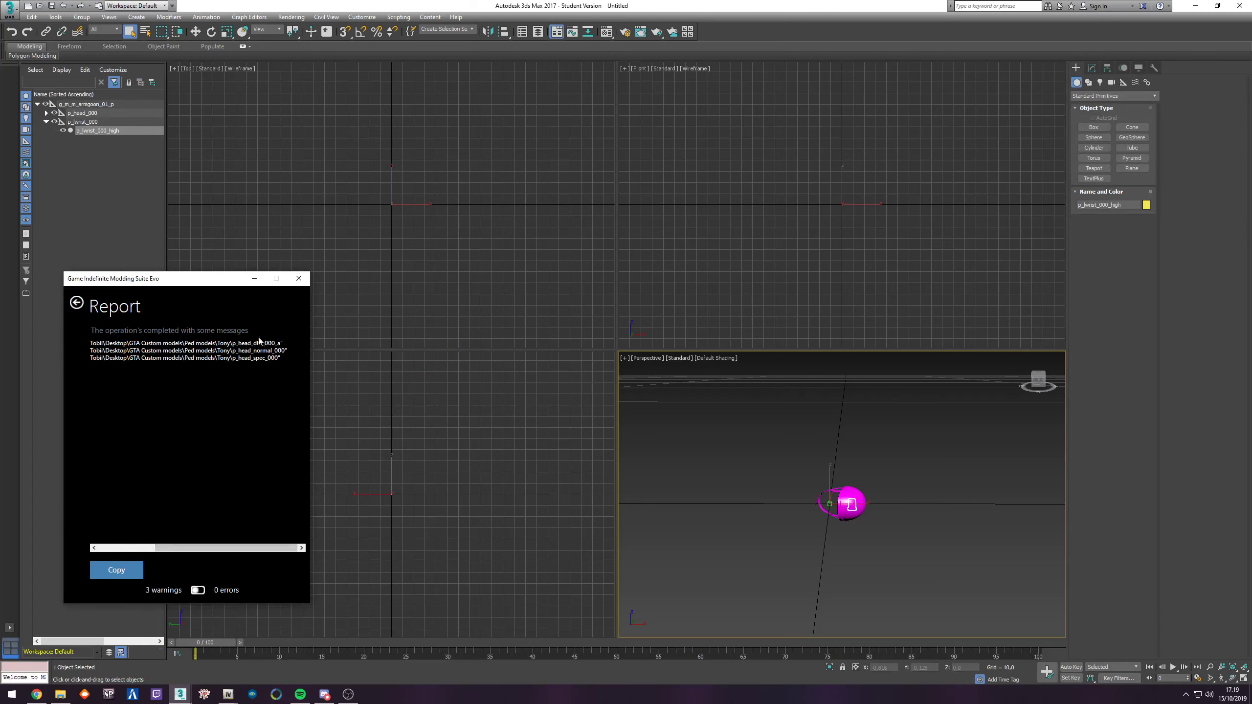
pyautogui.moveTo(267, 355); pyautogui.dragTo(91, 342)
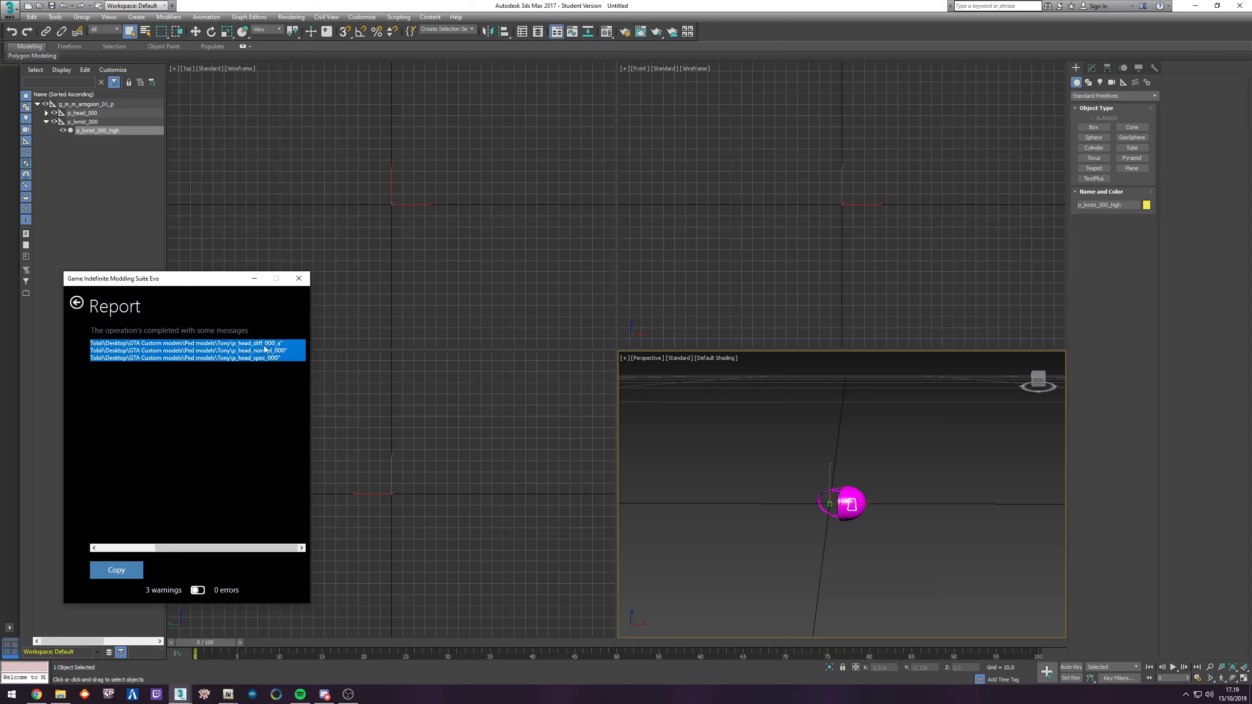
pyautogui.click(77, 303)
pyautogui.click(254, 279)
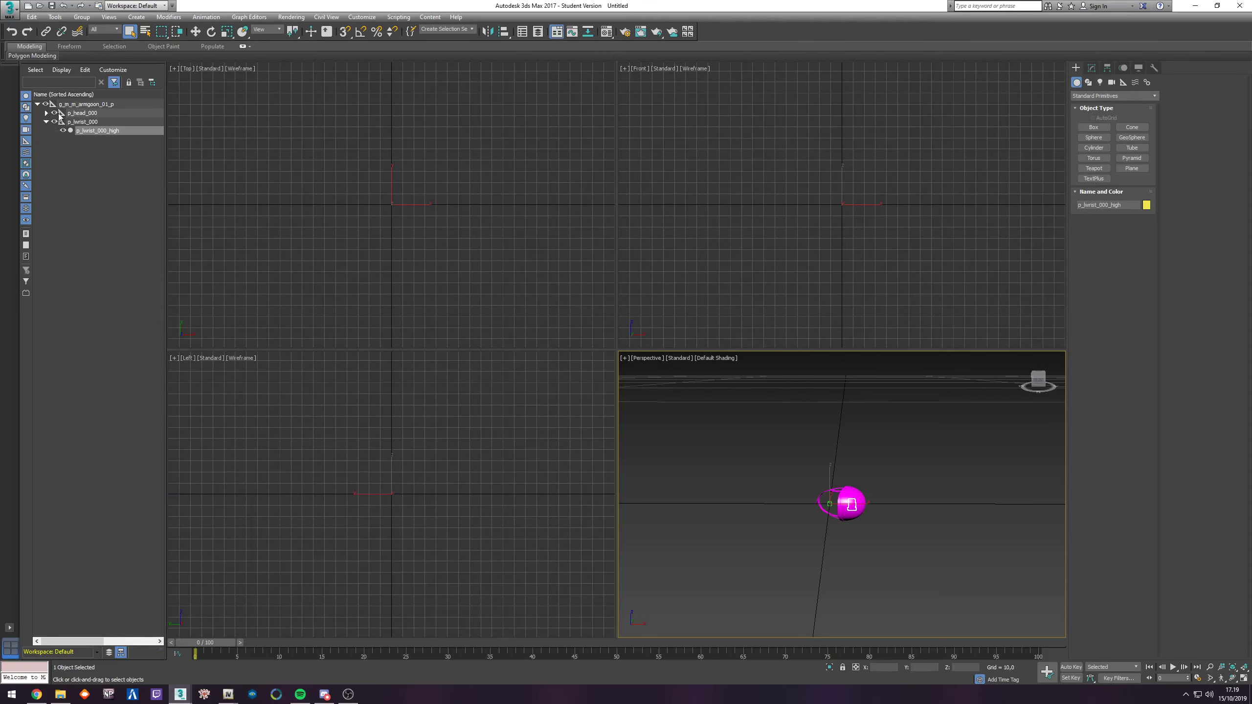
# Step: Expand p_head_000 in the scene hierarchy and inspect the p_head_000_high and p_lwrist_000_high meshes
pyautogui.click(46, 113)
pyautogui.click(82, 113)
pyautogui.click(98, 122)
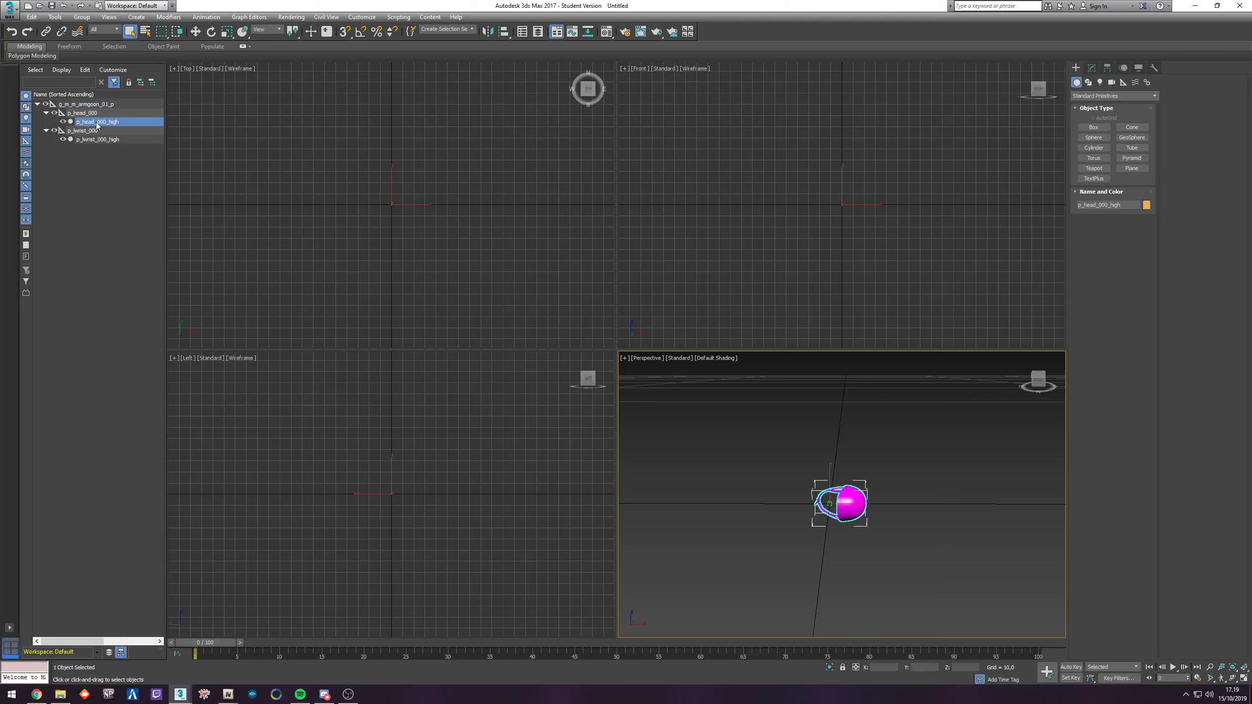
pyautogui.click(89, 140)
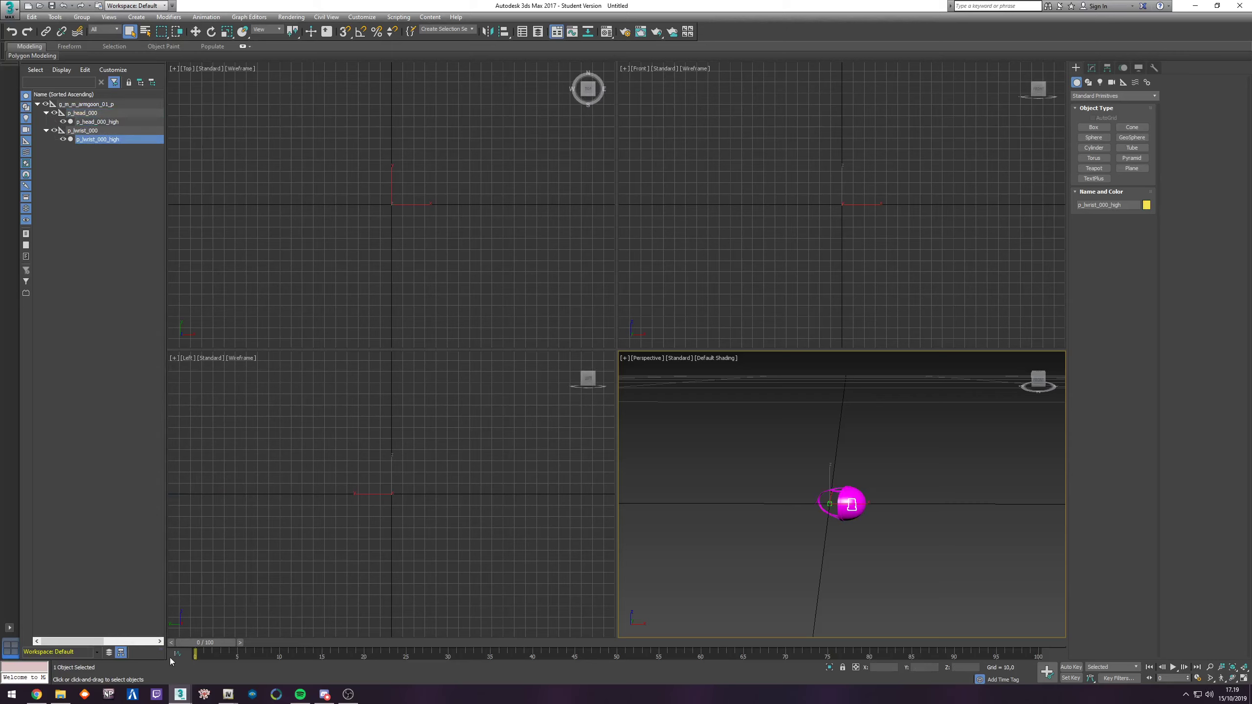
# Step: Switch to Chrome and browse the mask drawables on the RAGE Multiplayer Wiki's Masks page
pyautogui.click(36, 695)
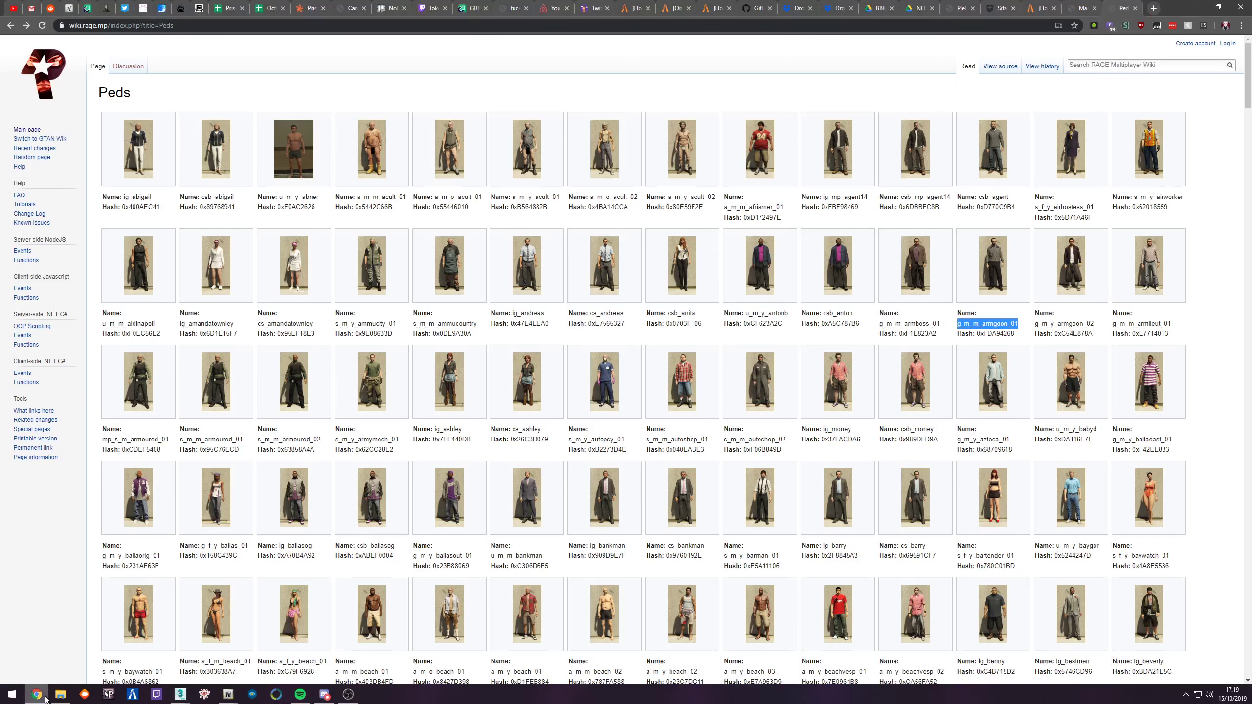
pyautogui.click(1079, 7)
pyautogui.doubleClick(131, 97)
pyautogui.click(188, 101)
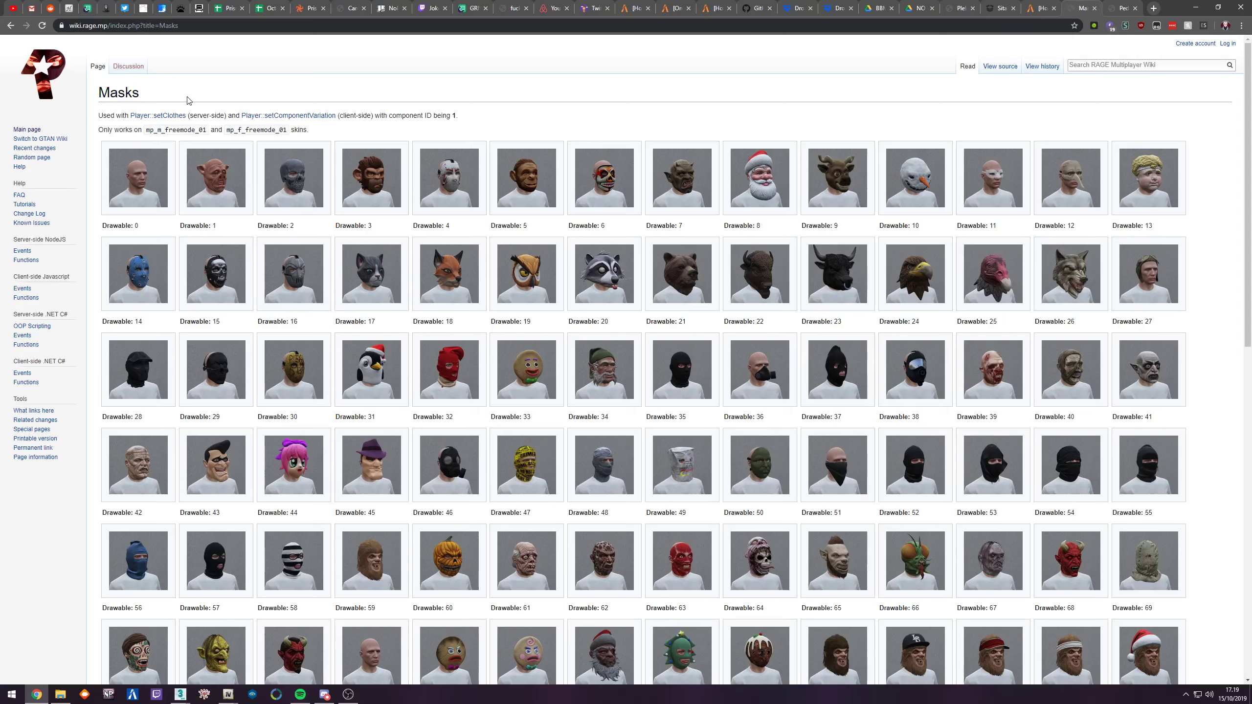
pyautogui.scroll(-7, 602, 266)
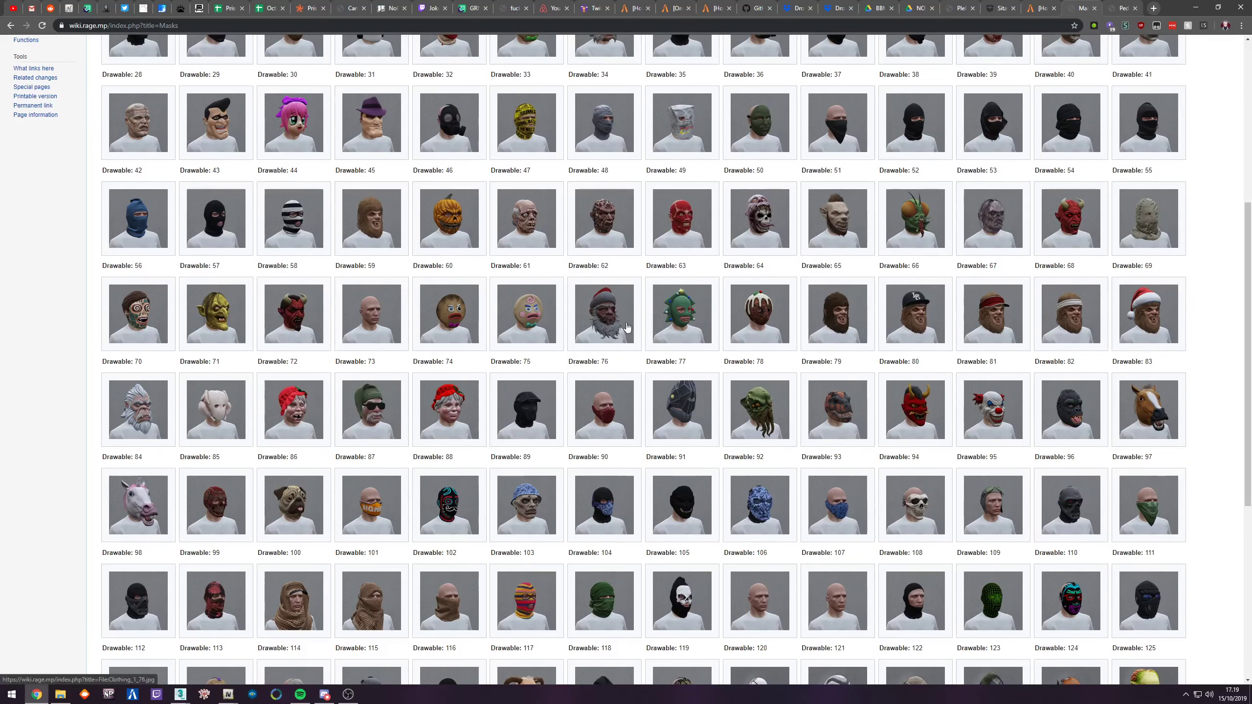
pyautogui.scroll(-7, 665, 418)
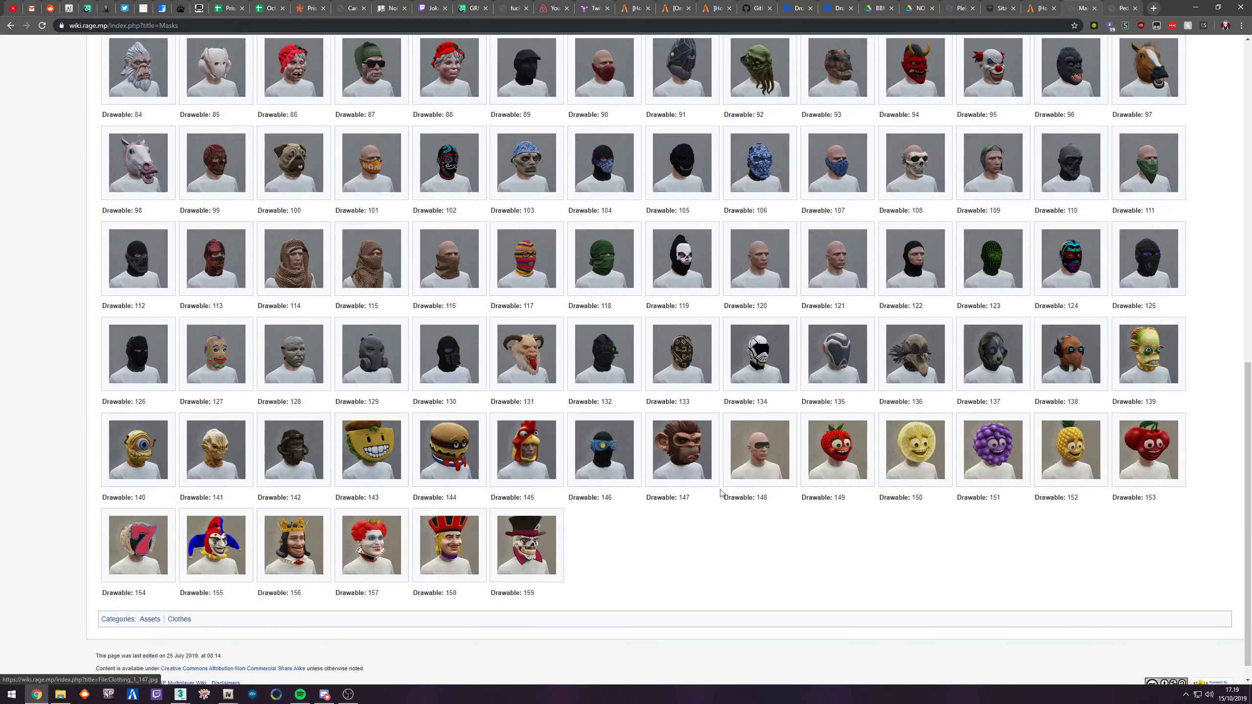
pyautogui.scroll(12, 694, 532)
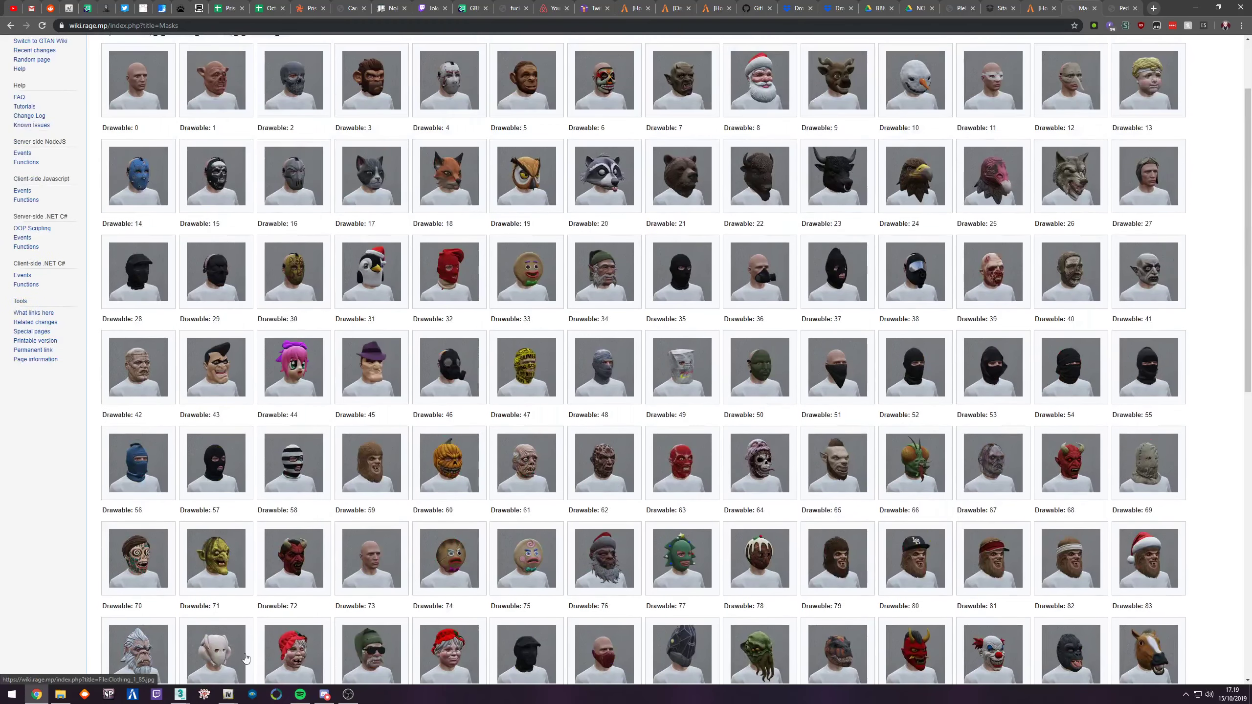
# Step: Switch to OpenIV and open the dlcpacks folder under update\x64
pyautogui.moveTo(228, 695)
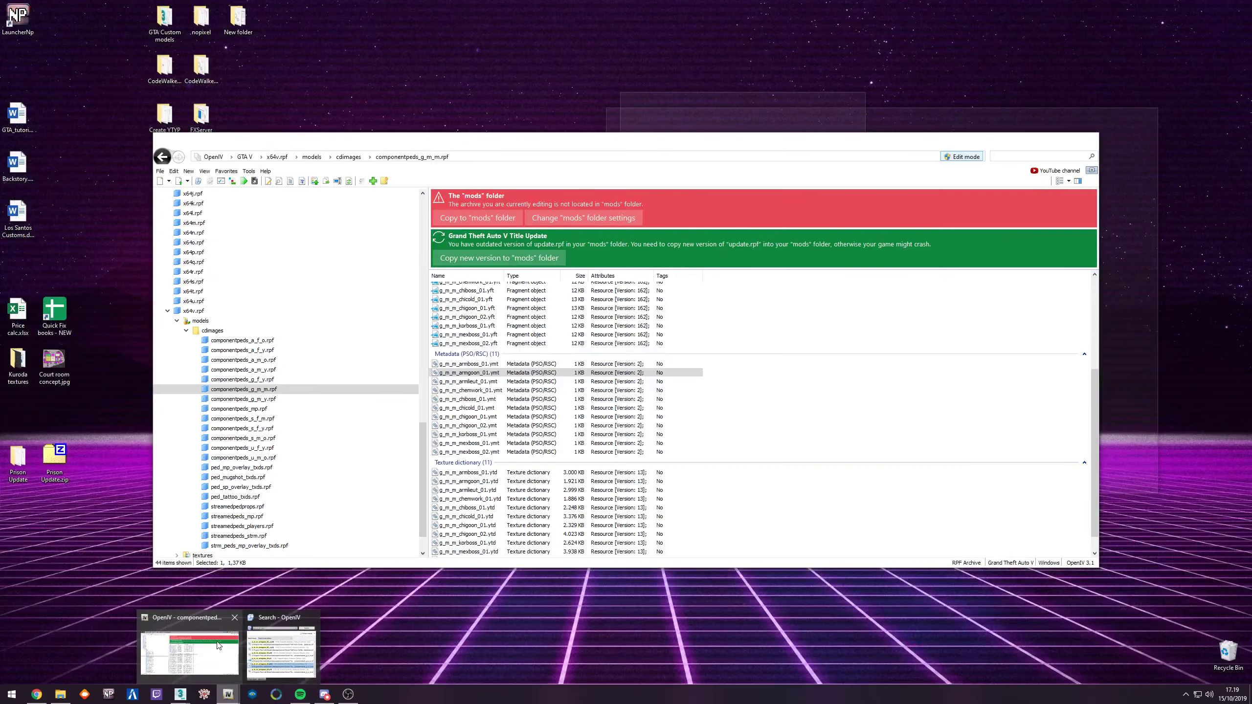
pyautogui.click(225, 649)
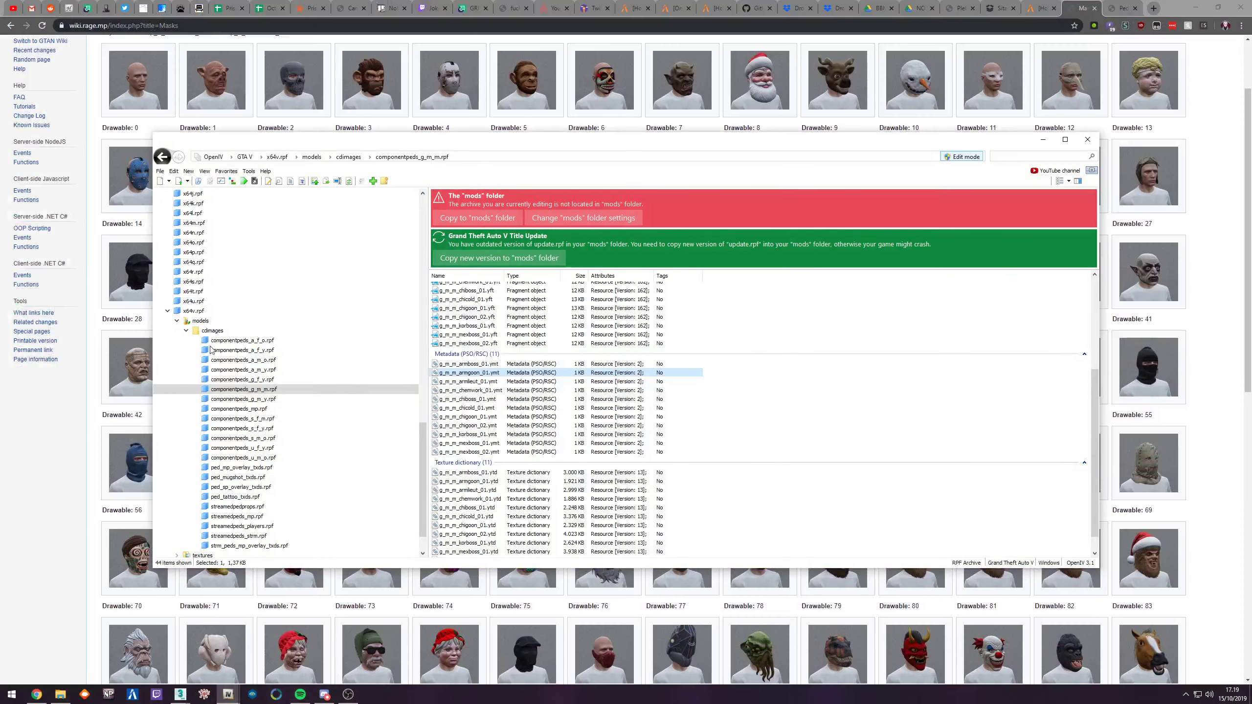
pyautogui.scroll(12, 239, 369)
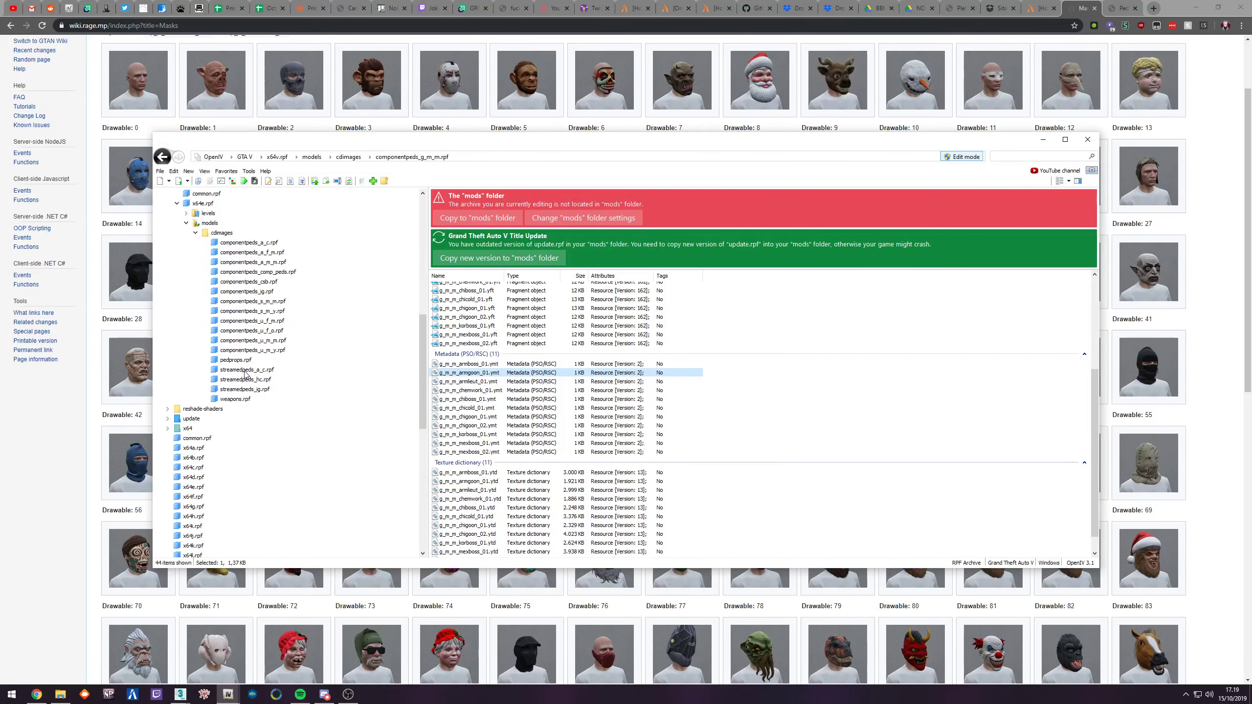
pyautogui.click(168, 420)
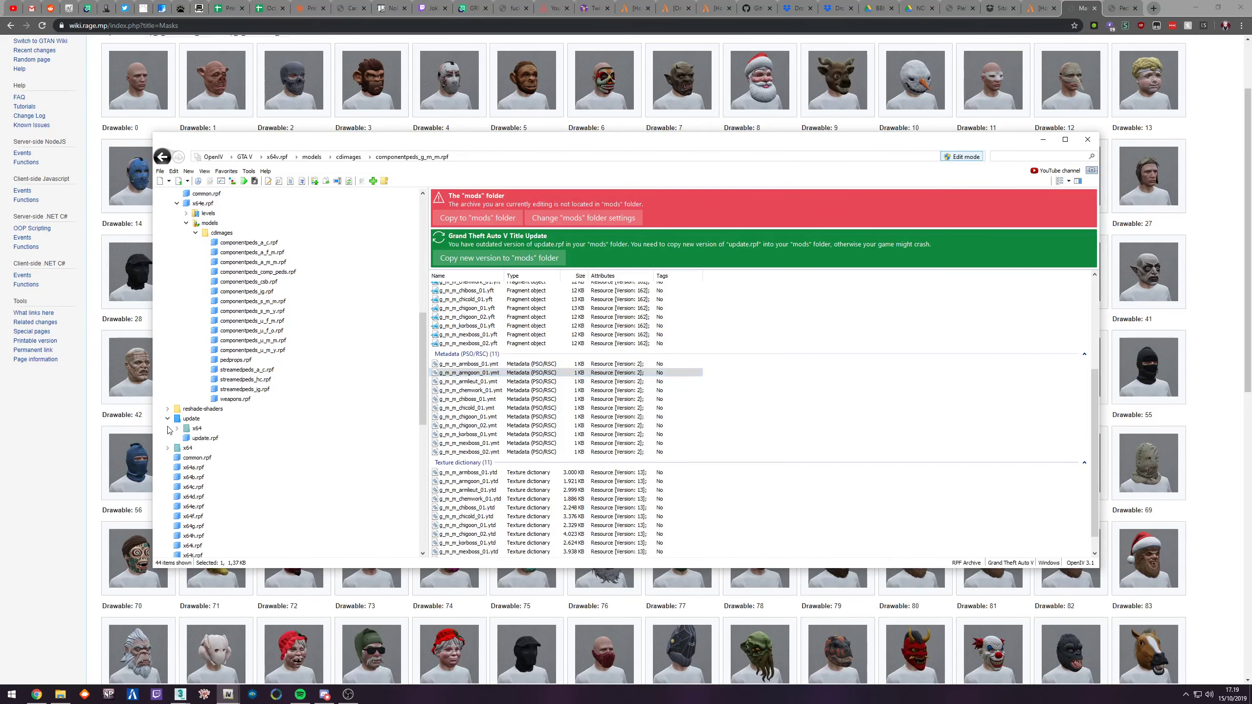
pyautogui.click(197, 428)
pyautogui.doubleClick(456, 257)
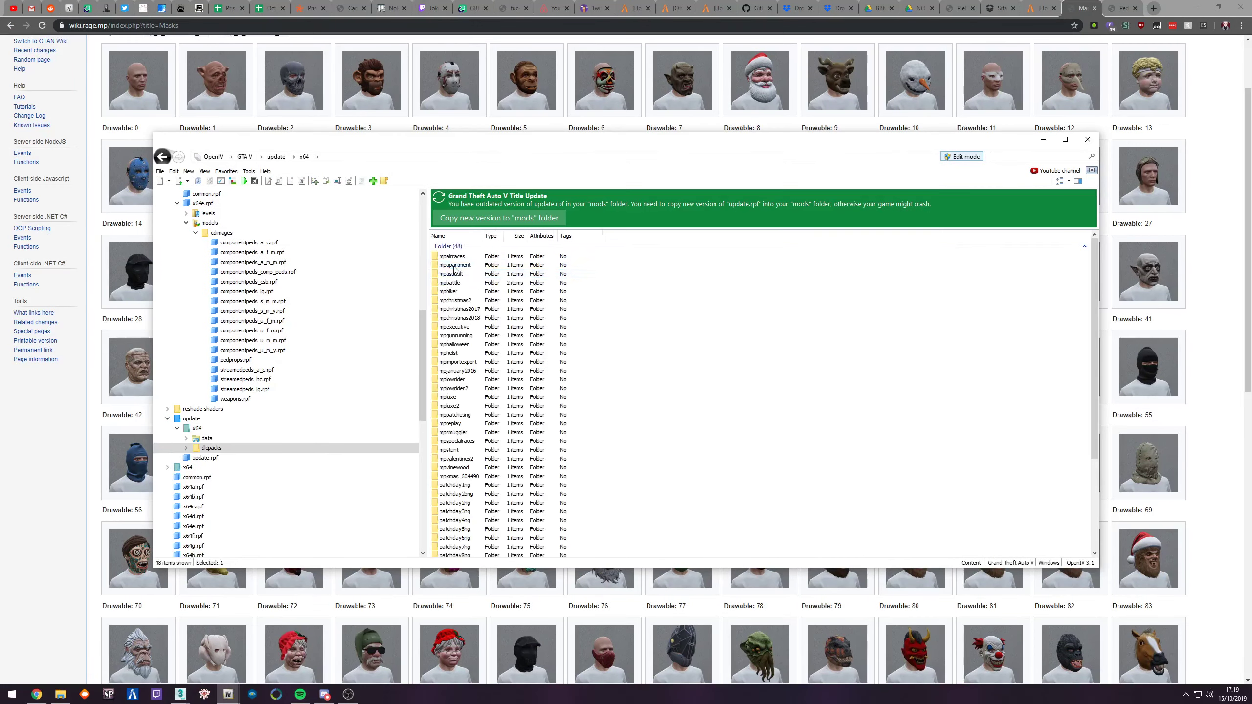
# Step: Look inside mpassault_male.rpf under mpassault\dlc.rpf\x64\models\cdimages for prop files
pyautogui.scroll(2, 485, 296)
pyautogui.doubleClick(463, 275)
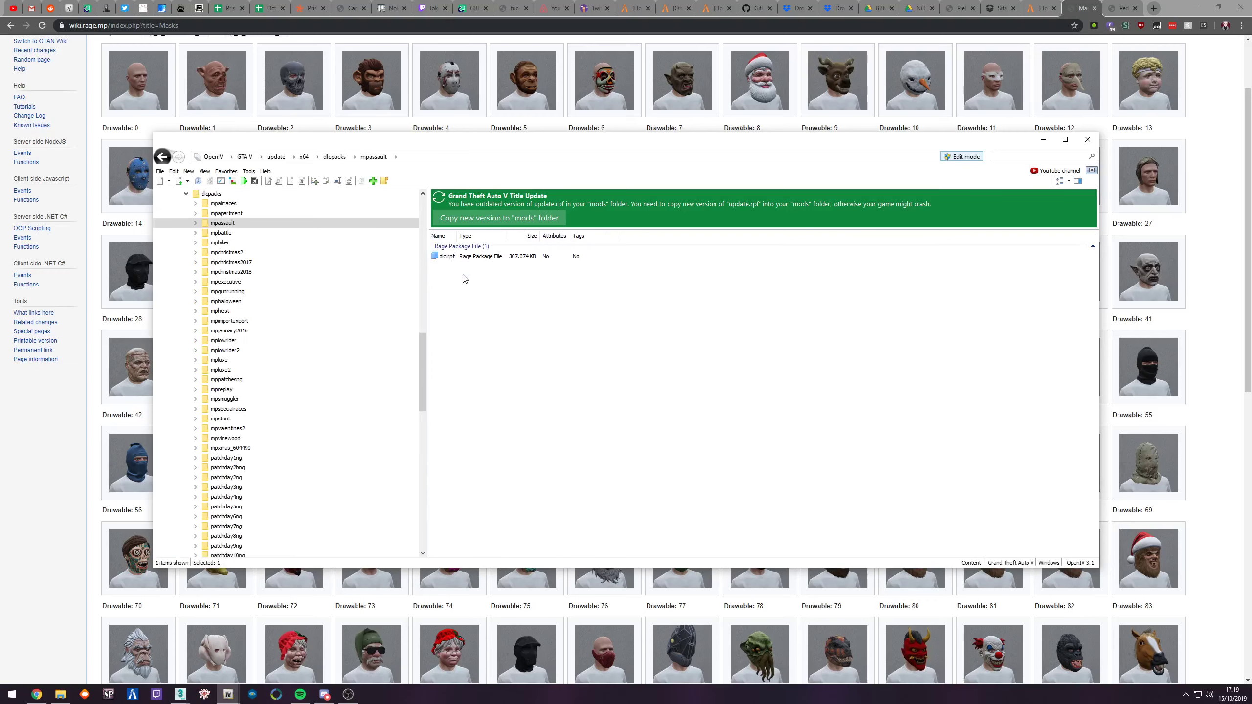
pyautogui.doubleClick(447, 256)
pyautogui.doubleClick(447, 306)
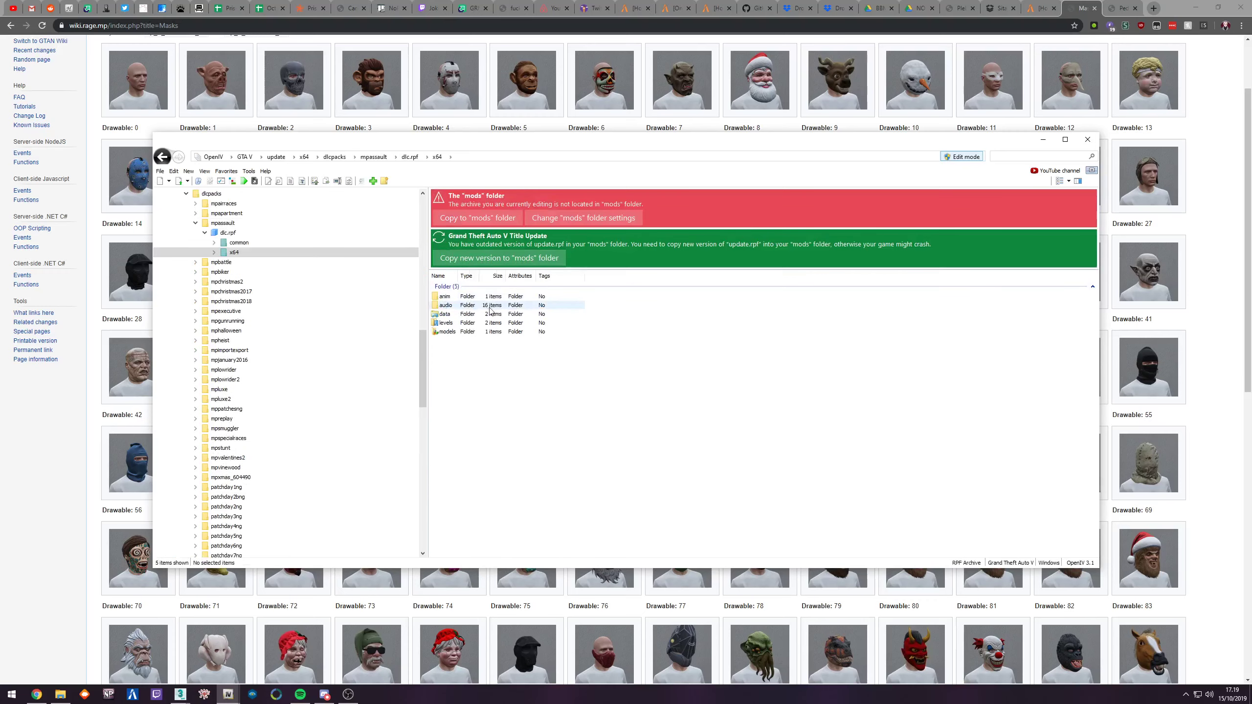
pyautogui.doubleClick(451, 334)
pyautogui.doubleClick(488, 296)
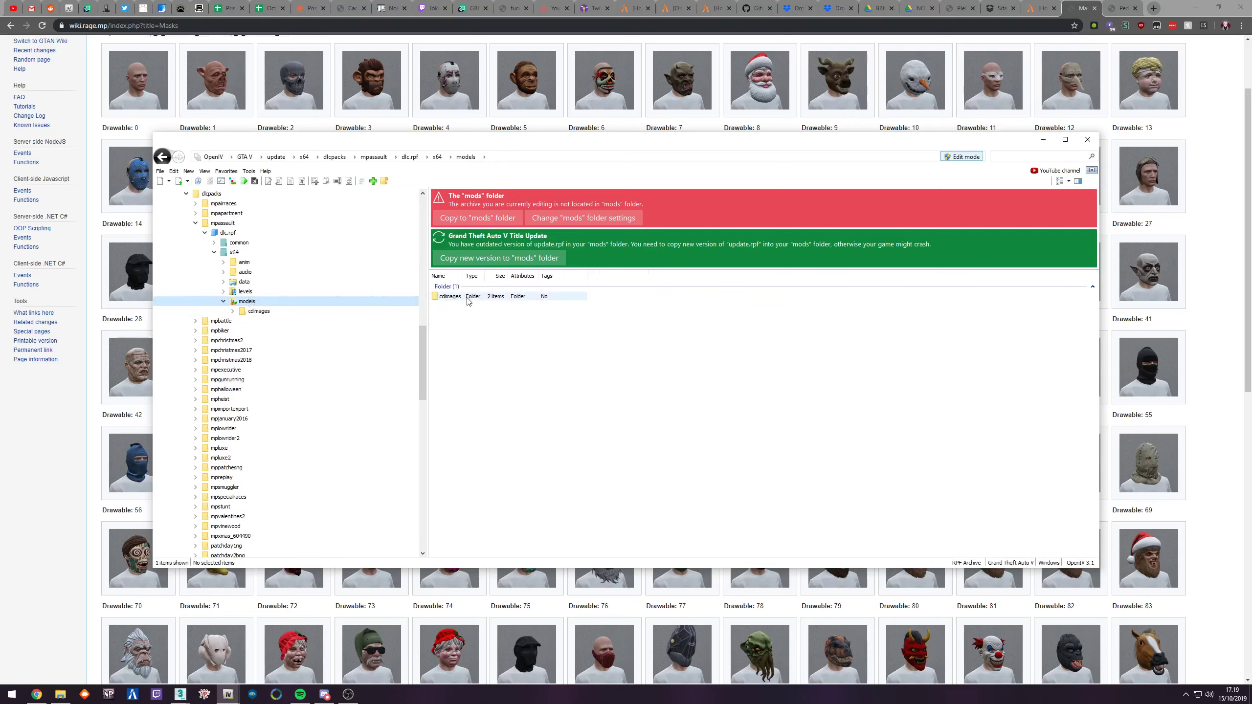
pyautogui.doubleClick(482, 305)
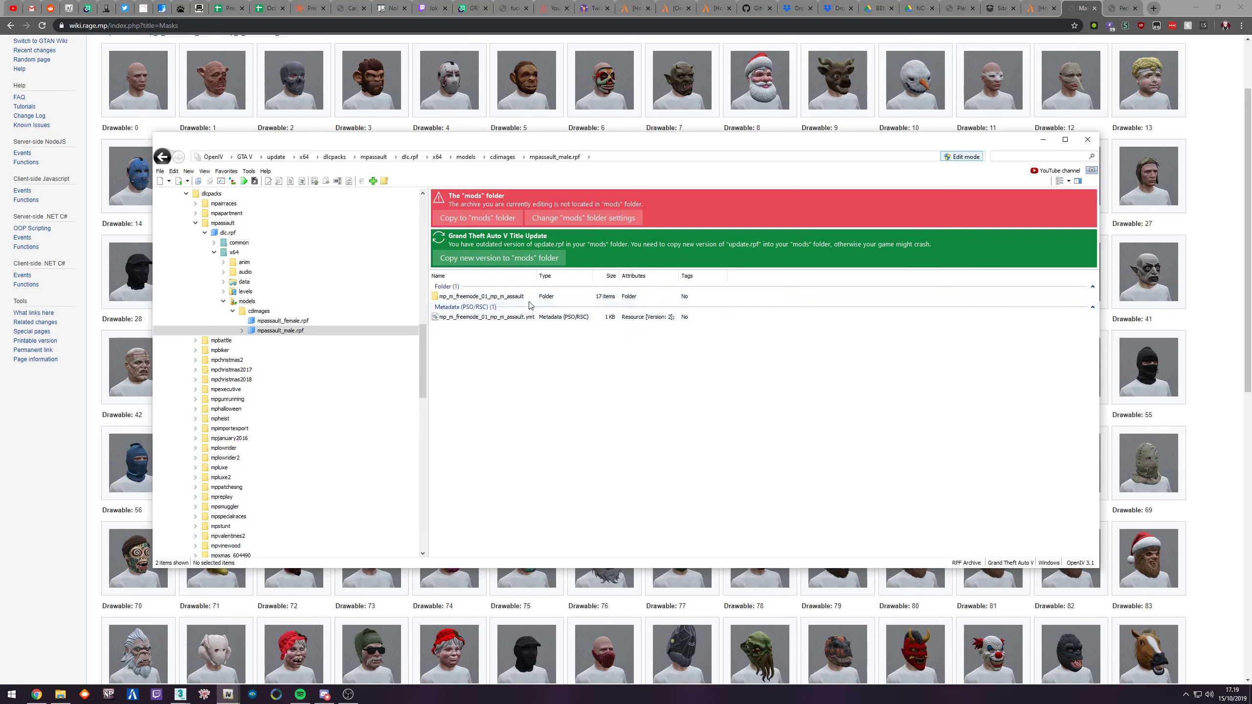
# Step: Open the x64\models\cdimages folder inside the mpbiker pack's dlc.rpf
pyautogui.click(196, 341)
pyautogui.click(196, 341)
pyautogui.click(196, 351)
pyautogui.click(228, 360)
pyautogui.doubleClick(462, 306)
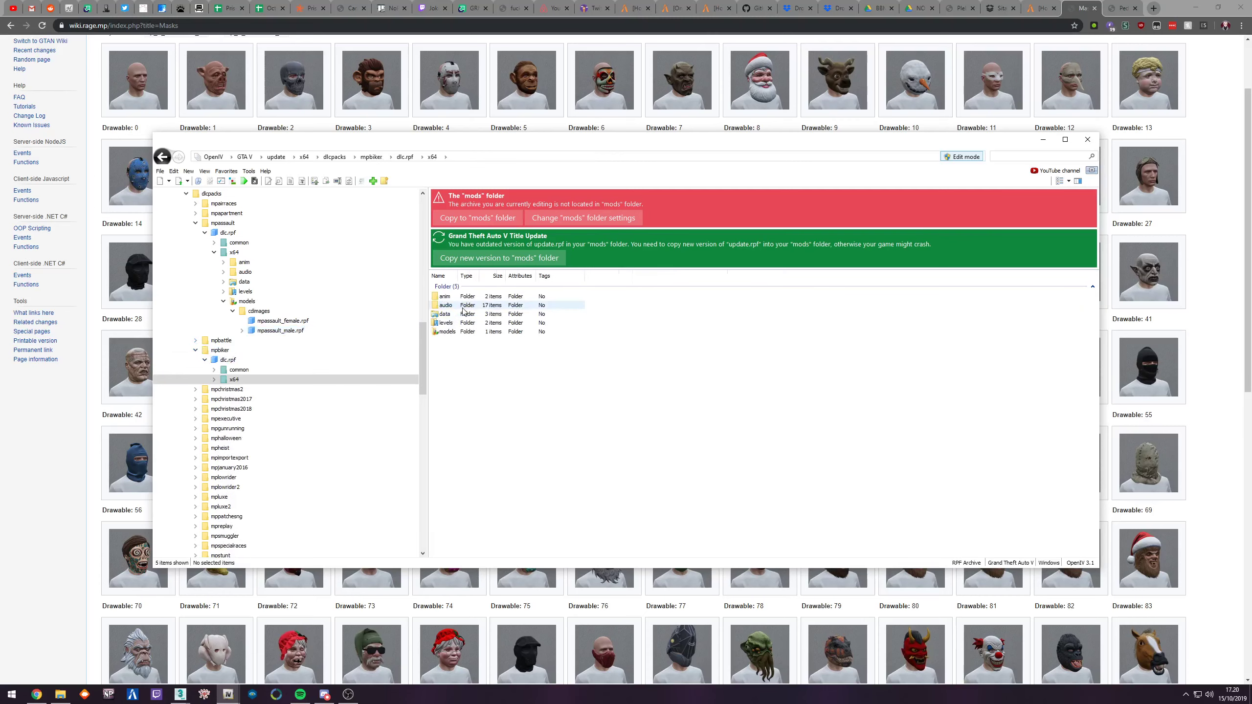
pyautogui.doubleClick(459, 332)
pyautogui.doubleClick(461, 297)
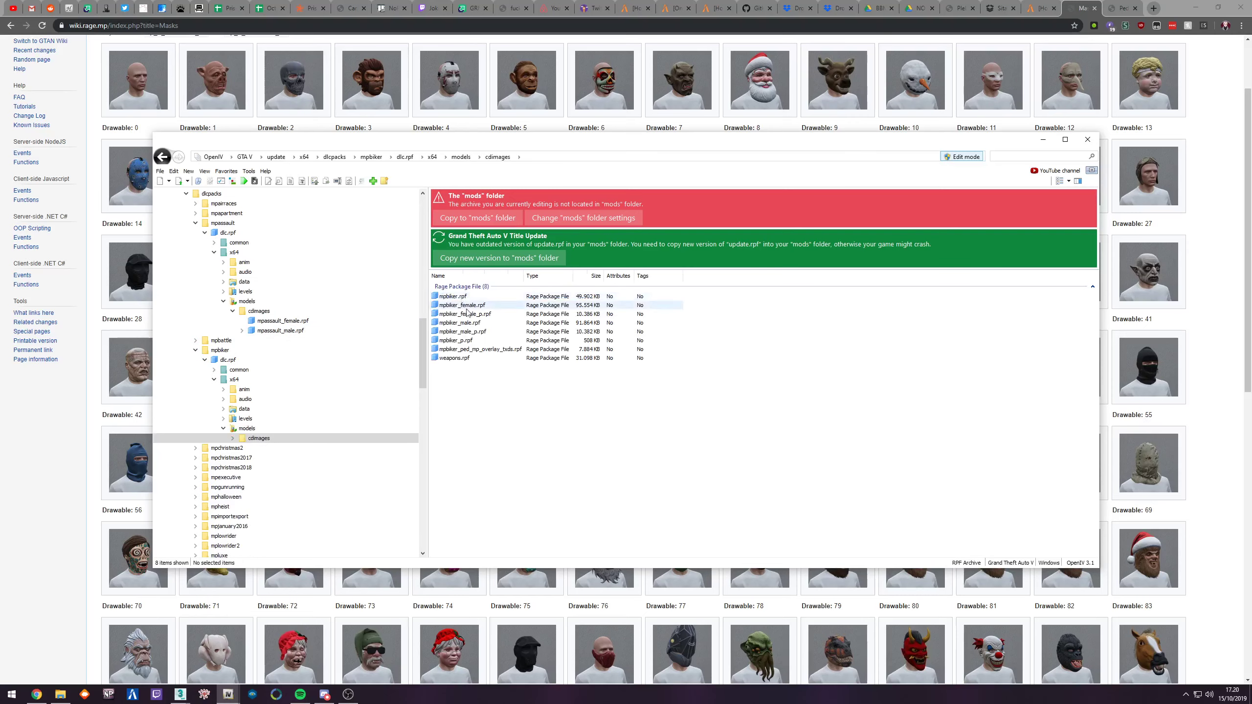
# Step: Check the contents of mpbiker_p.rpf, then open the mp_m_freemode_01_p_mp_m_bikerdlc_01 folder in mpbiker_male_p.rpf
pyautogui.click(459, 341)
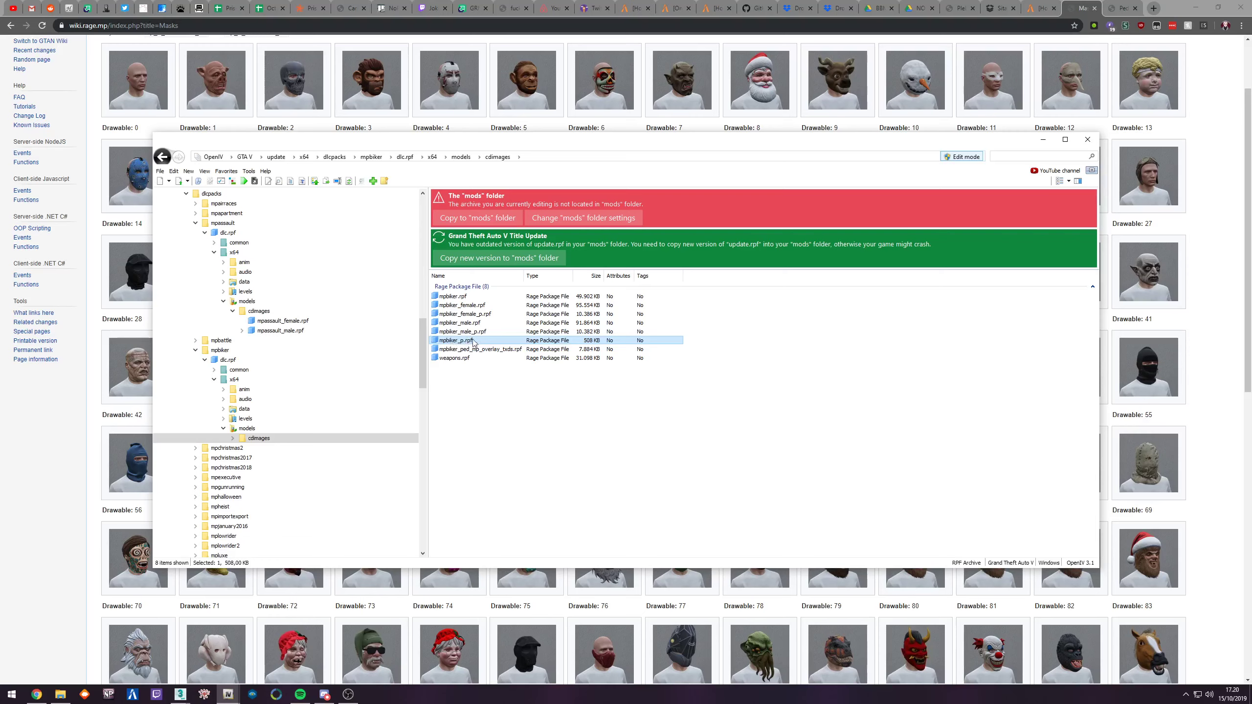
pyautogui.doubleClick(462, 341)
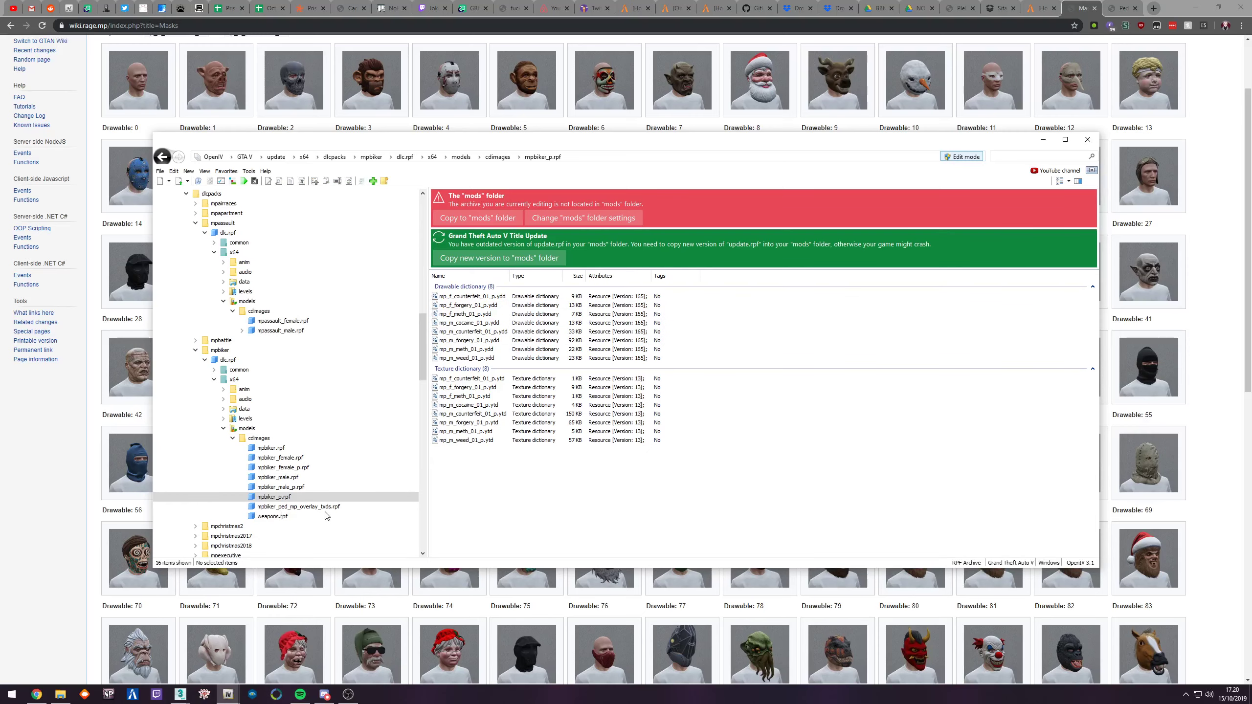
pyautogui.click(295, 487)
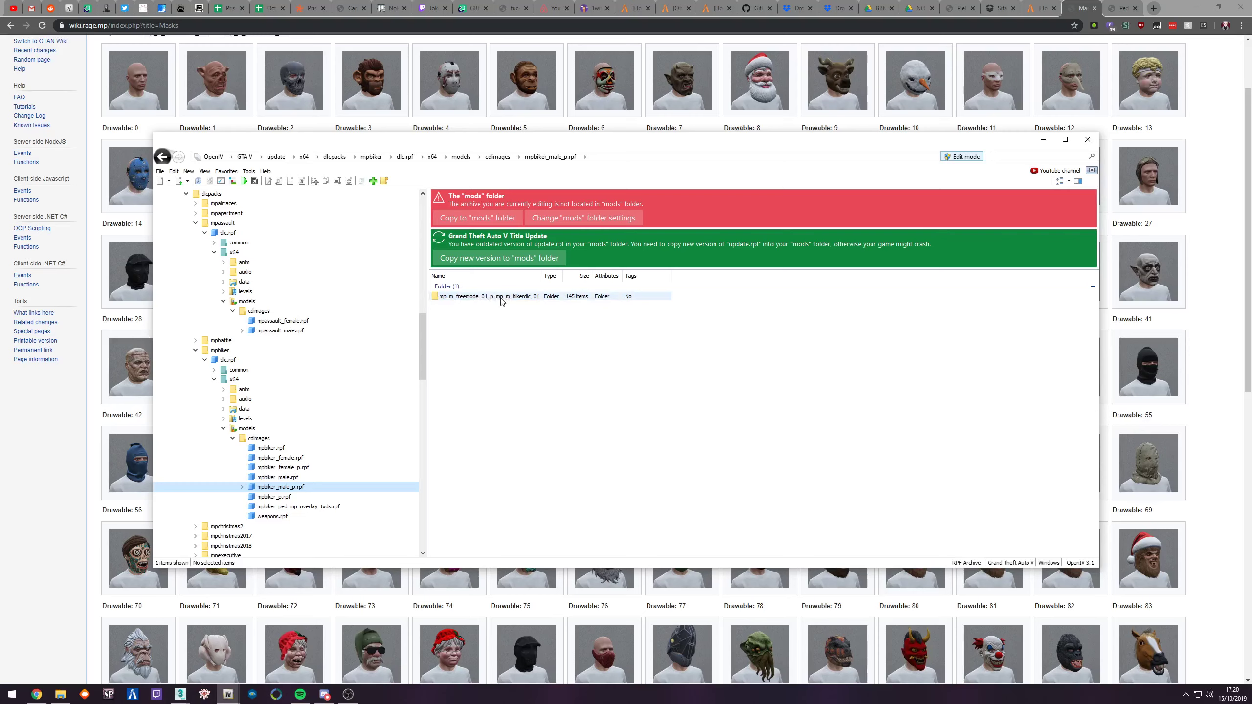
pyautogui.doubleClick(512, 298)
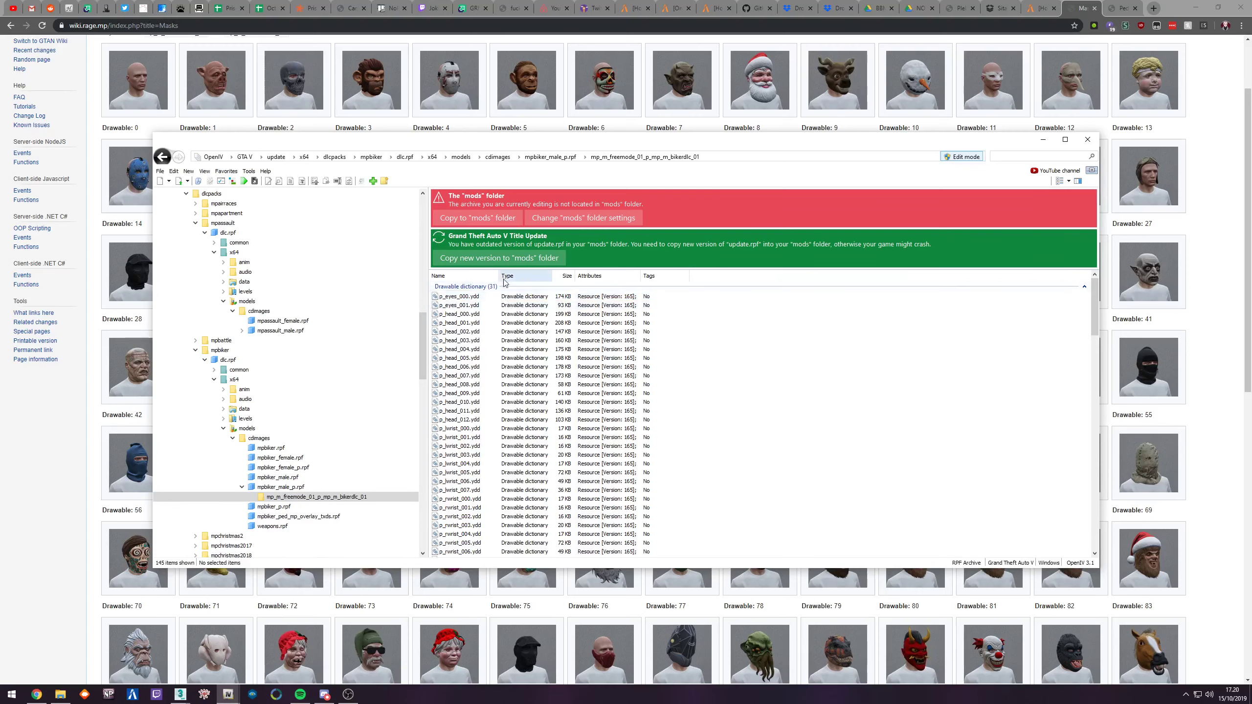
# Step: Widen the file name column and select the head prop models from p_head_000.ydd to p_head_012.ydd
pyautogui.moveTo(543, 277)
pyautogui.mouseDown()
pyautogui.moveTo(526, 277)
pyautogui.moveTo(536, 277)
pyautogui.mouseUp()
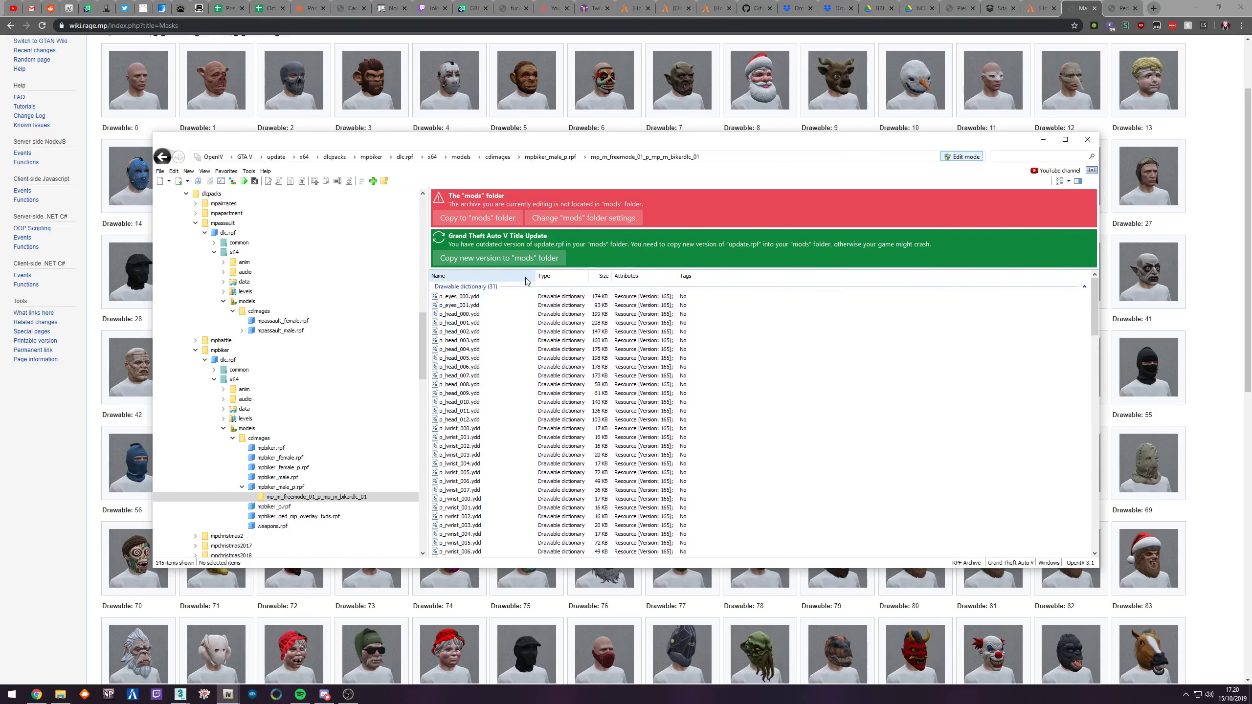
pyautogui.click(461, 315)
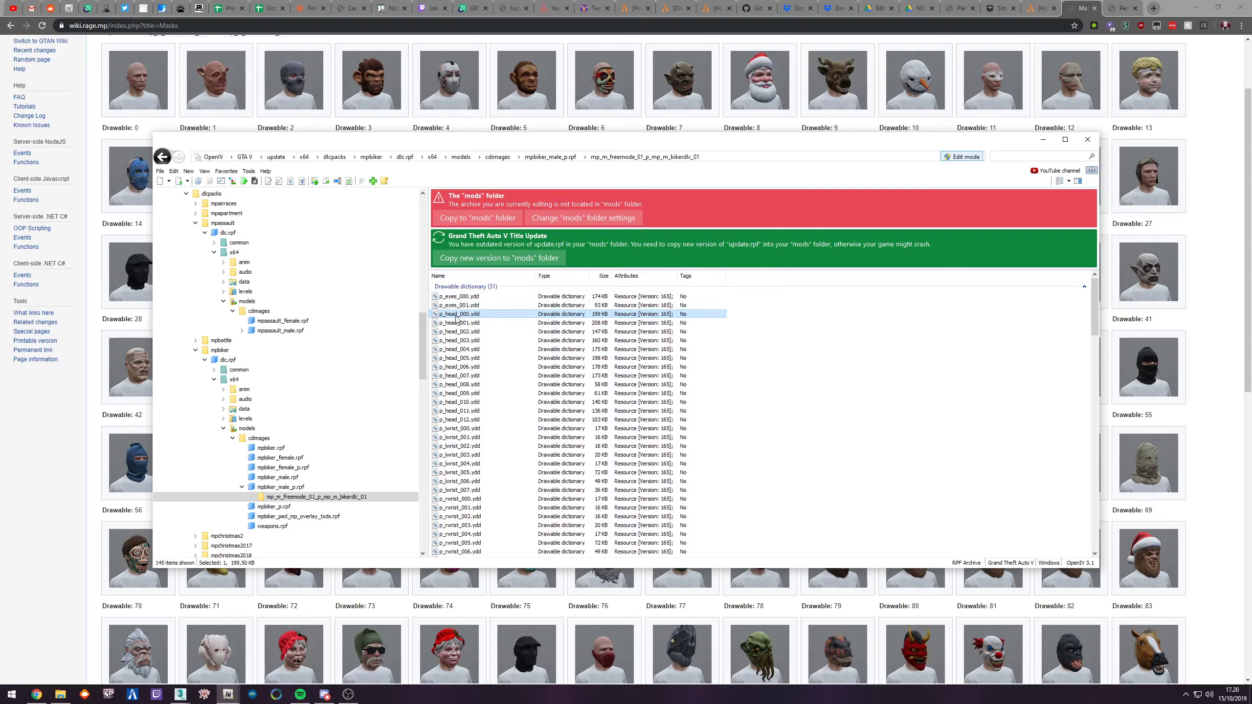
pyautogui.keyDown('shift'); pyautogui.click(466, 419); pyautogui.keyUp('shift')
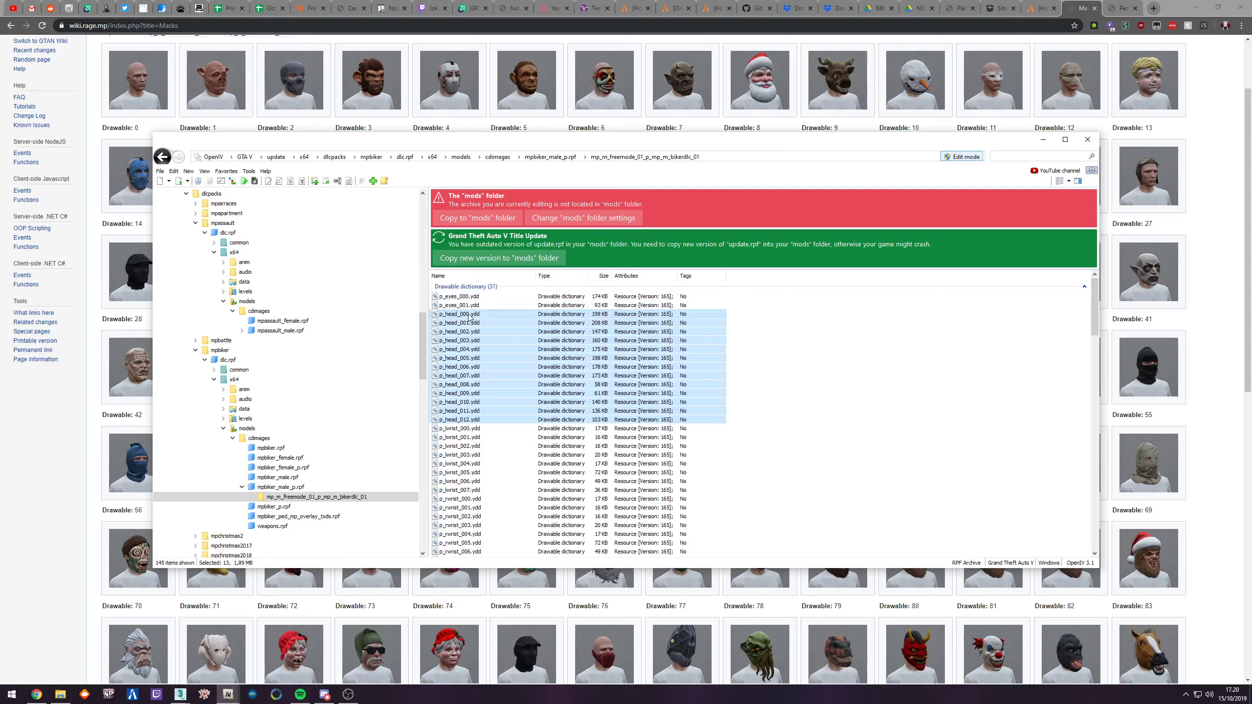
# Step: Filter the mp_m_freemode_01_p_mp_m_bikerdlc_01 folder by p_head_00, copy the filter text, and reopen the folder with the filter active
pyautogui.click(1018, 157)
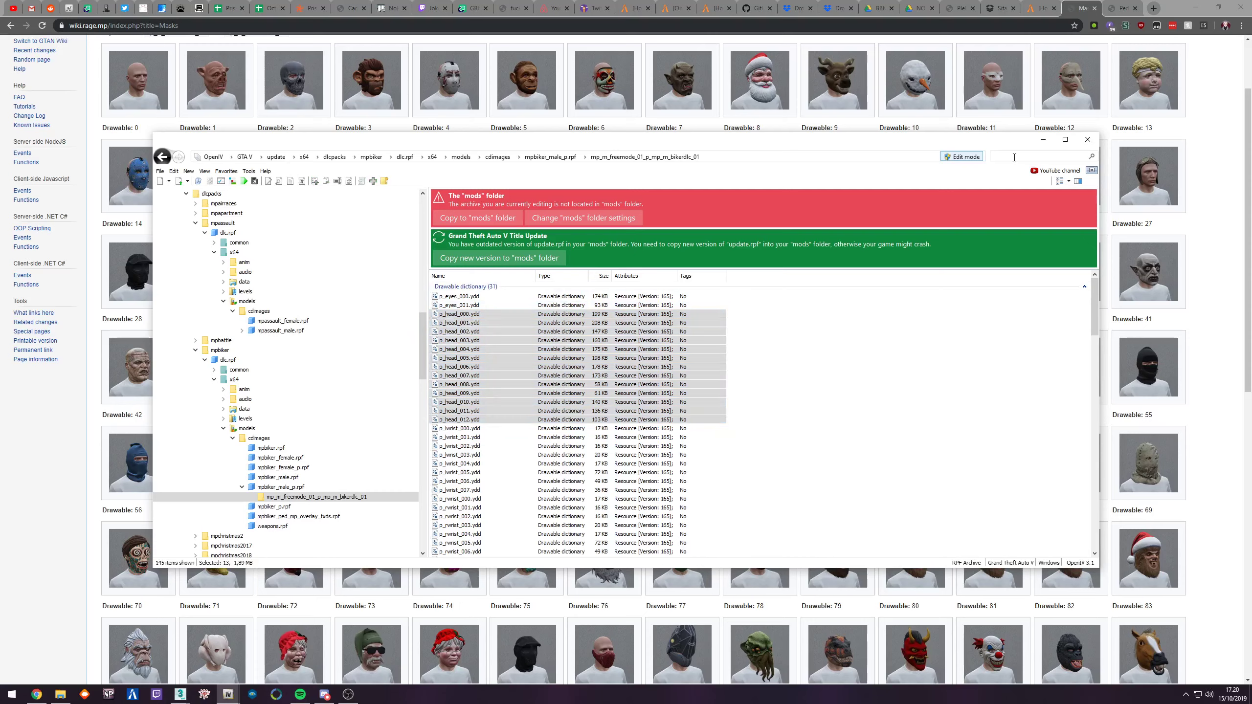
pyautogui.write('p_hea')
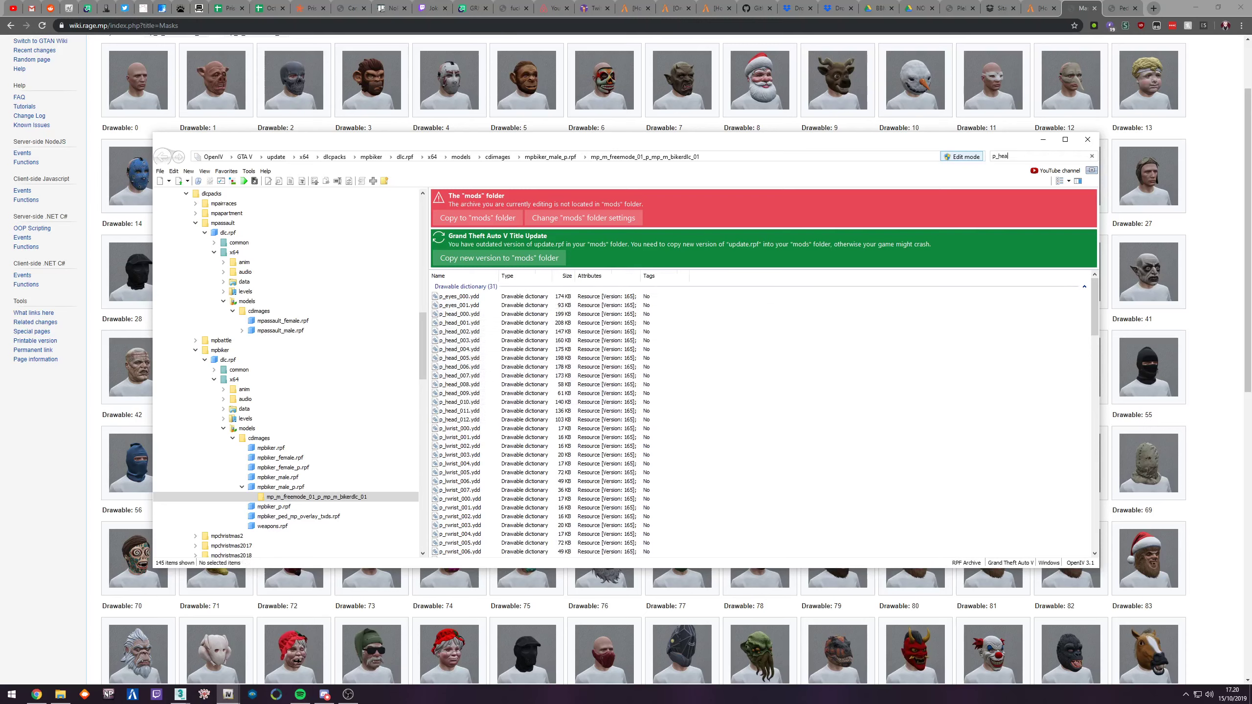
pyautogui.write('d_00')
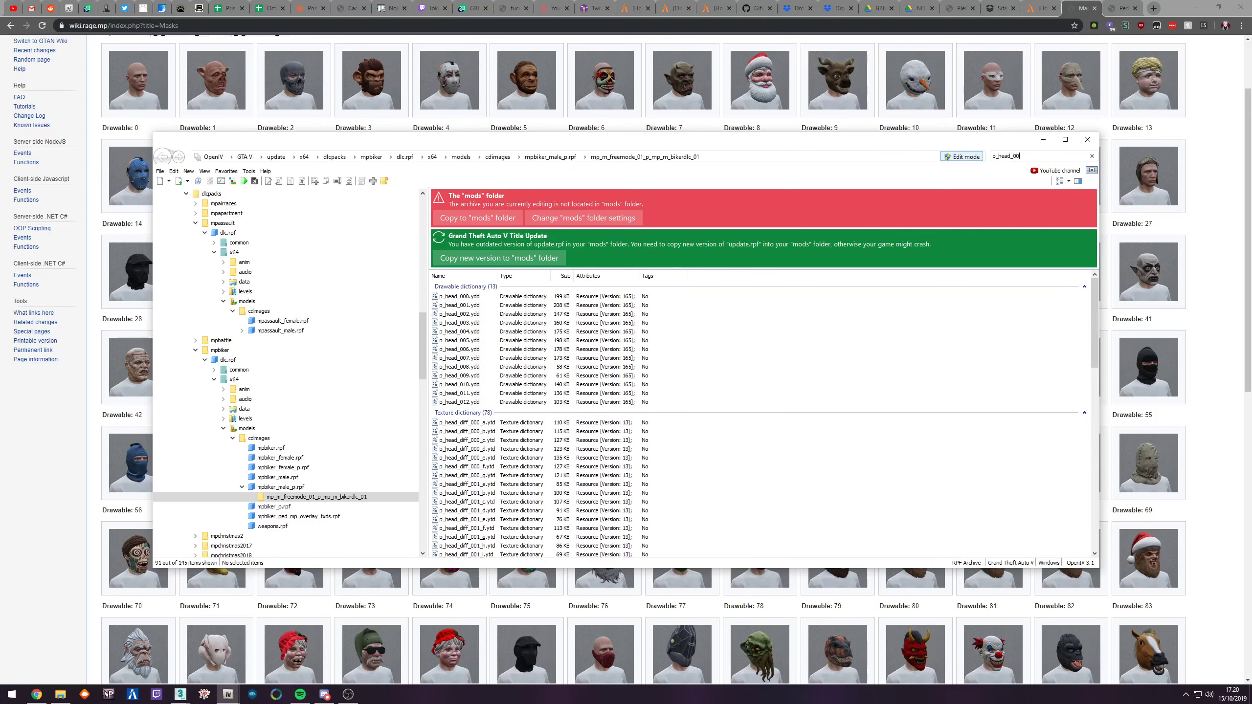
pyautogui.press('Return')
pyautogui.hotkey('ctrl', 'c')
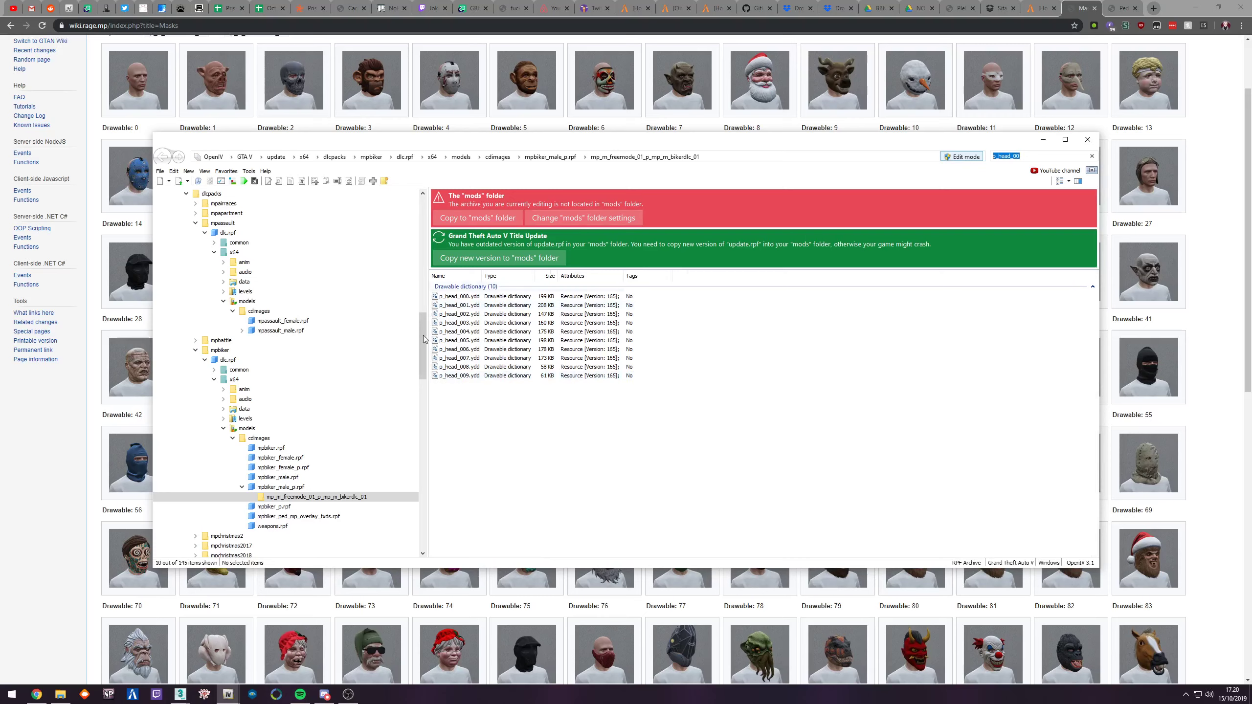
pyautogui.click(284, 487)
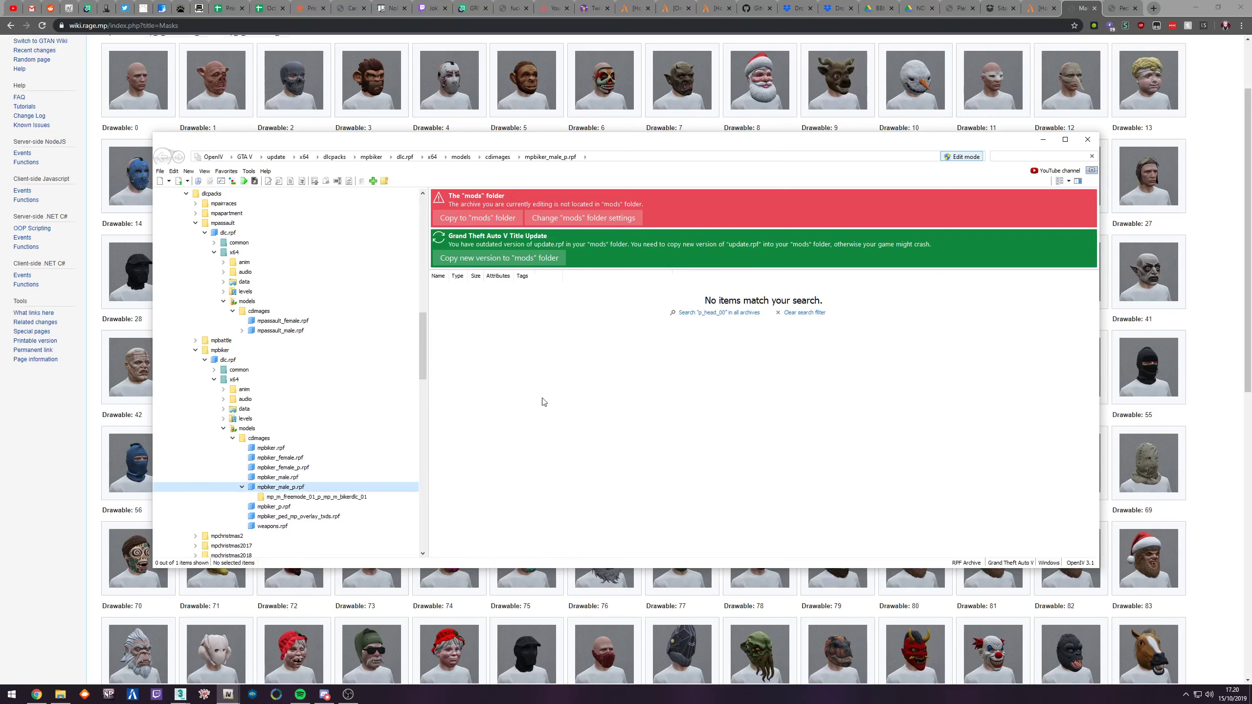
pyautogui.click(311, 497)
# Step: Preview the head prop models p_head_000.ydd, p_head_002.ydd and p_head_004.ydd one after another
pyautogui.click(465, 297)
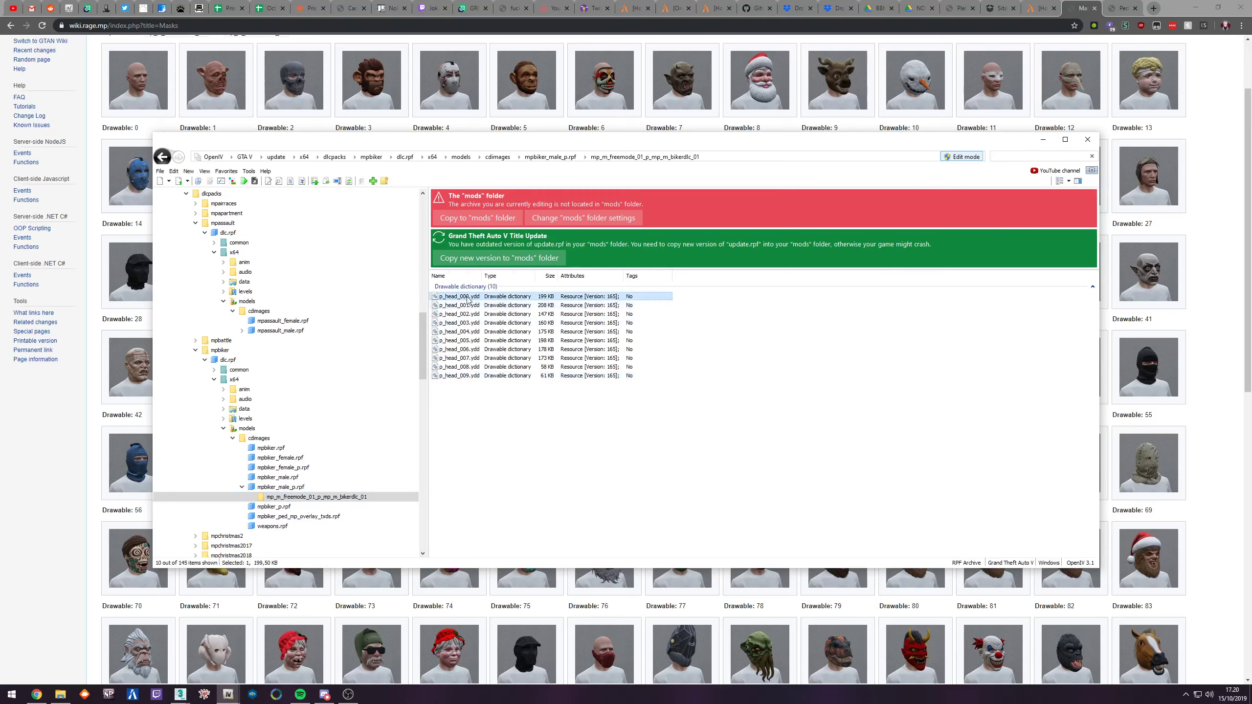
pyautogui.doubleClick(466, 297)
pyautogui.press('Escape')
pyautogui.click(463, 314)
pyautogui.doubleClick(463, 314)
pyautogui.press('Escape')
pyautogui.click(465, 332)
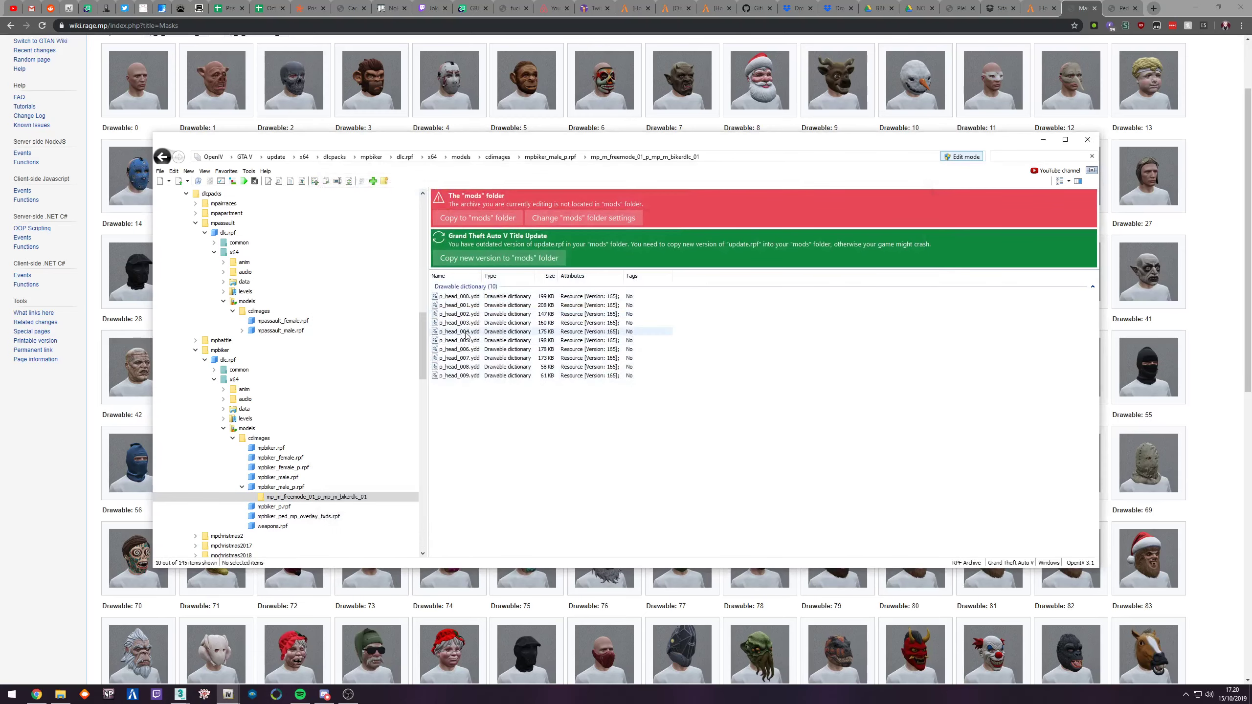
pyautogui.doubleClick(466, 331)
pyautogui.press('Escape')
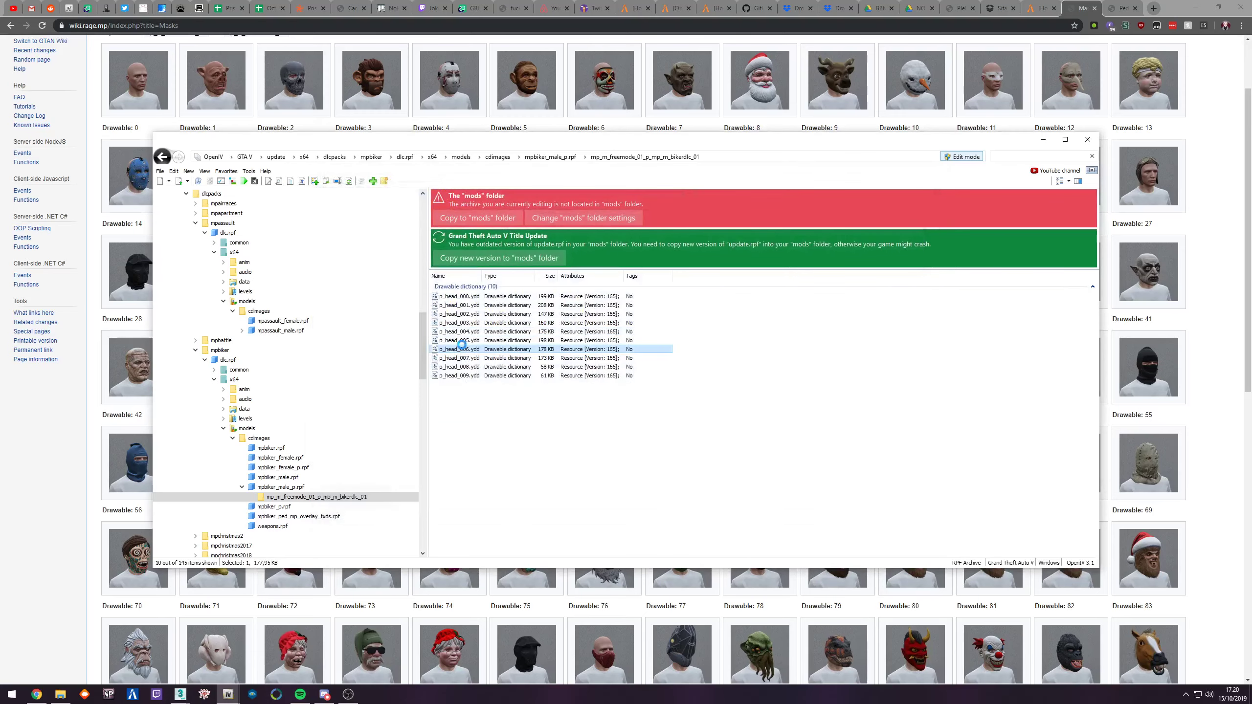
# Step: Preview the head prop models p_head_006.ydd, p_head_007.ydd, p_head_008.ydd and p_head_009.ydd
pyautogui.doubleClick(464, 349)
pyautogui.press('Escape')
pyautogui.click(454, 357)
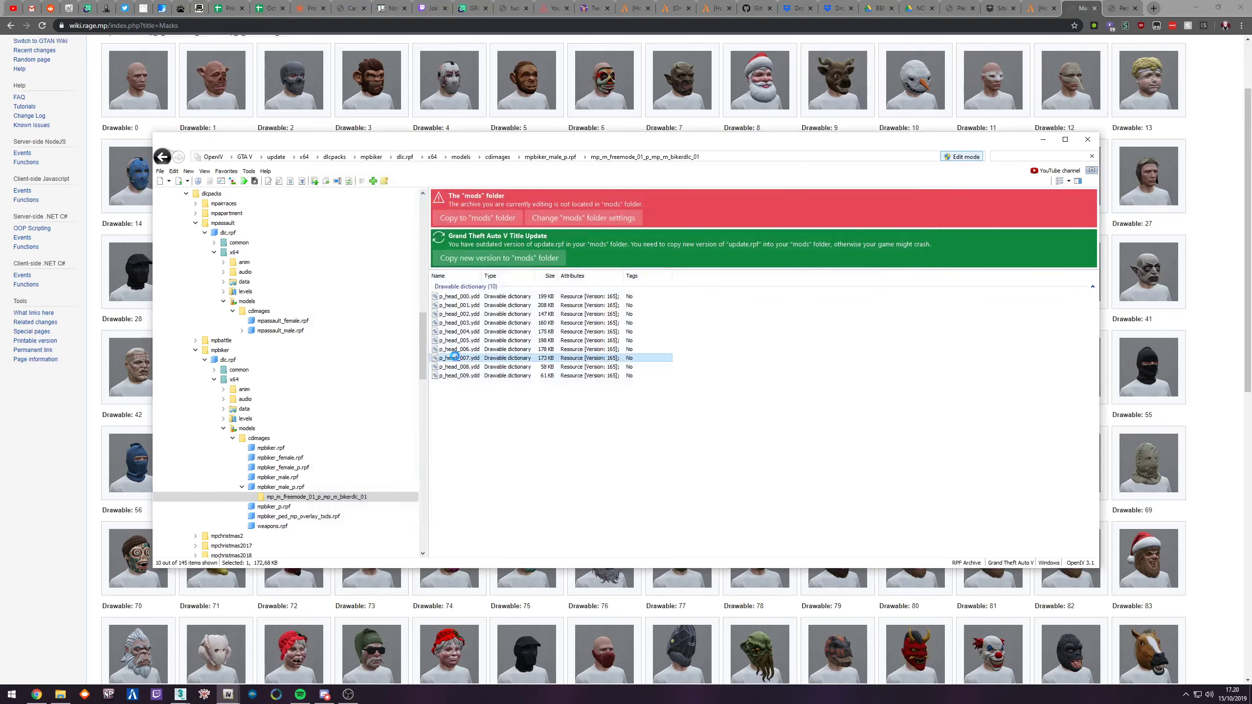
pyautogui.press('Escape')
pyautogui.doubleClick(458, 366)
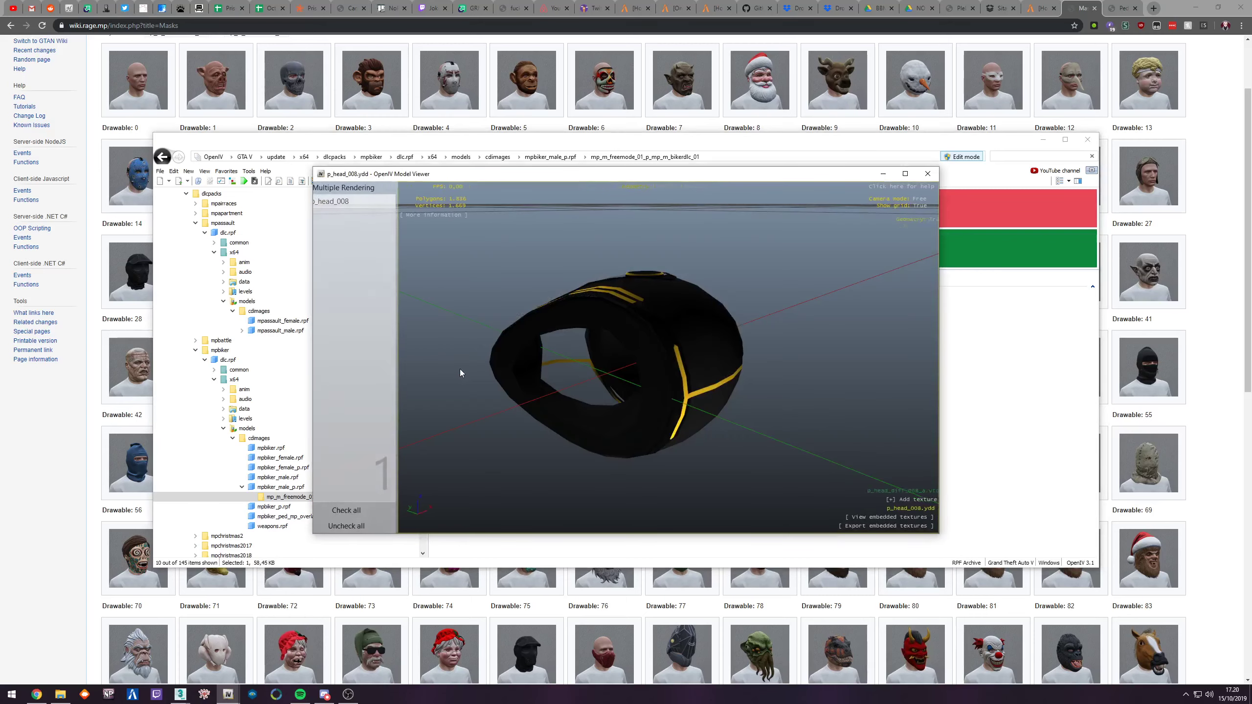
pyautogui.press('Escape')
pyautogui.click(468, 376)
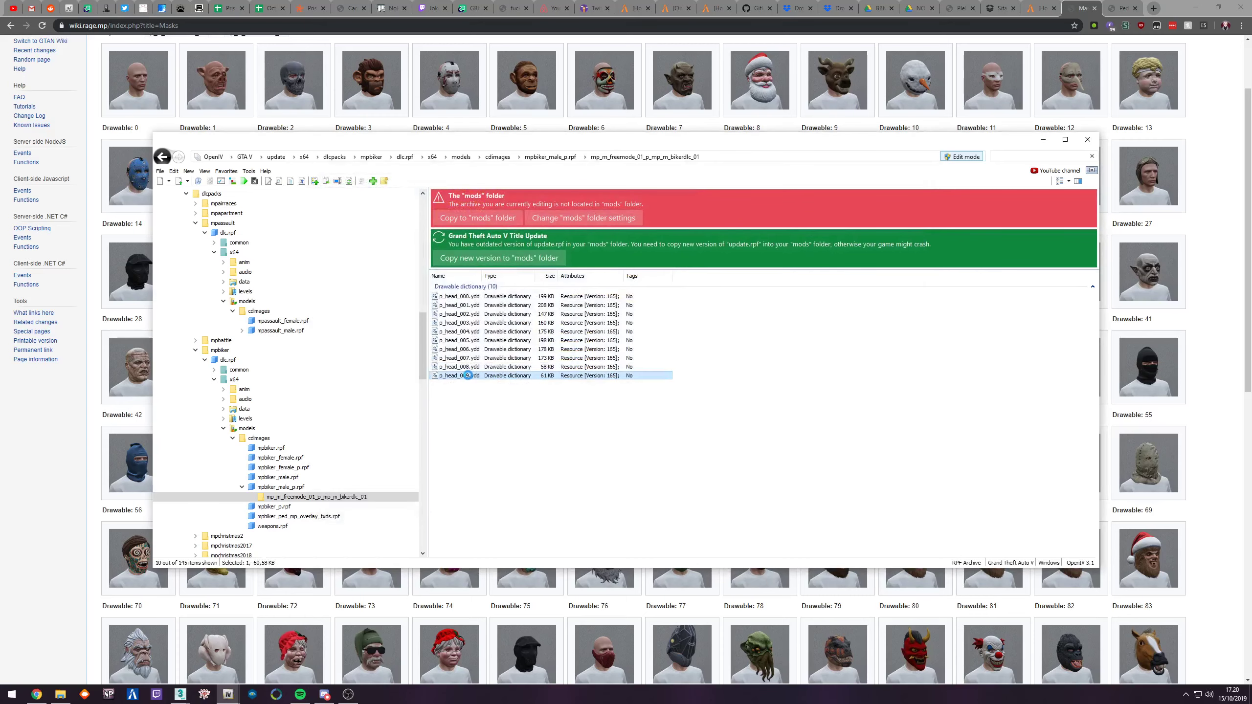
pyautogui.doubleClick(467, 376)
pyautogui.press('Escape')
# Step: Compare p_head_008.ydd and p_head_006.ydd again by viewing both models from other angles
pyautogui.click(475, 359)
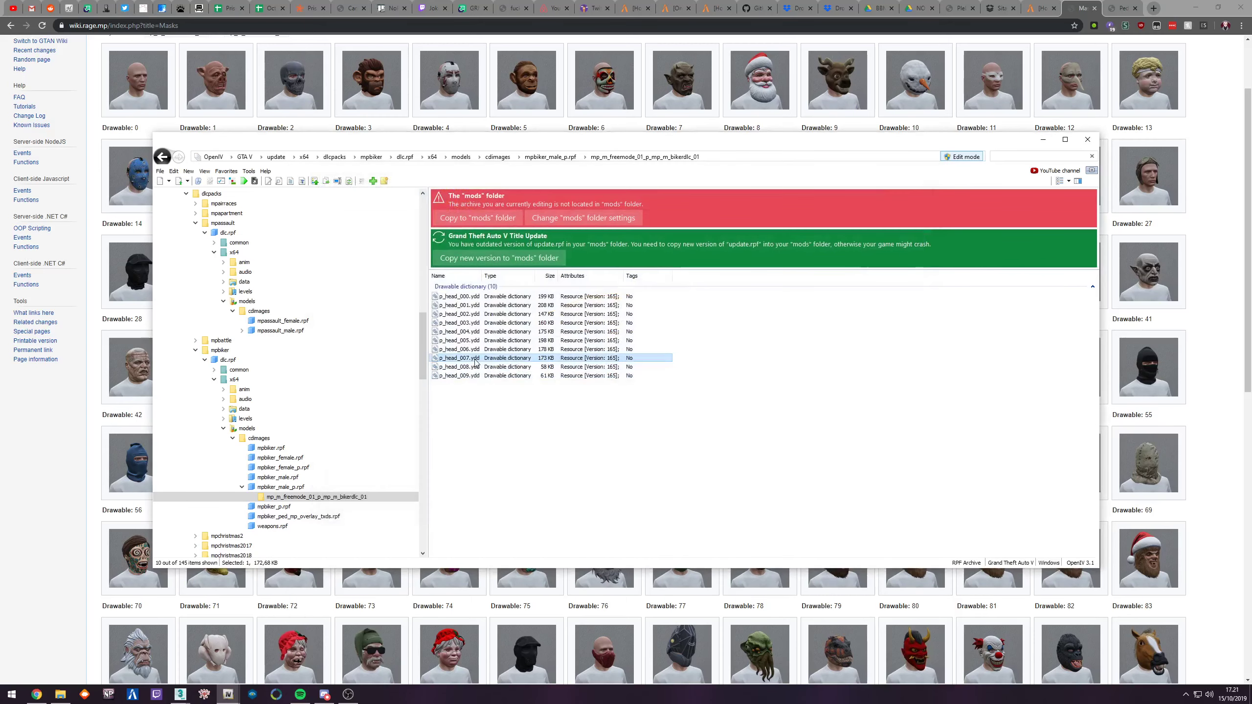
pyautogui.doubleClick(471, 367)
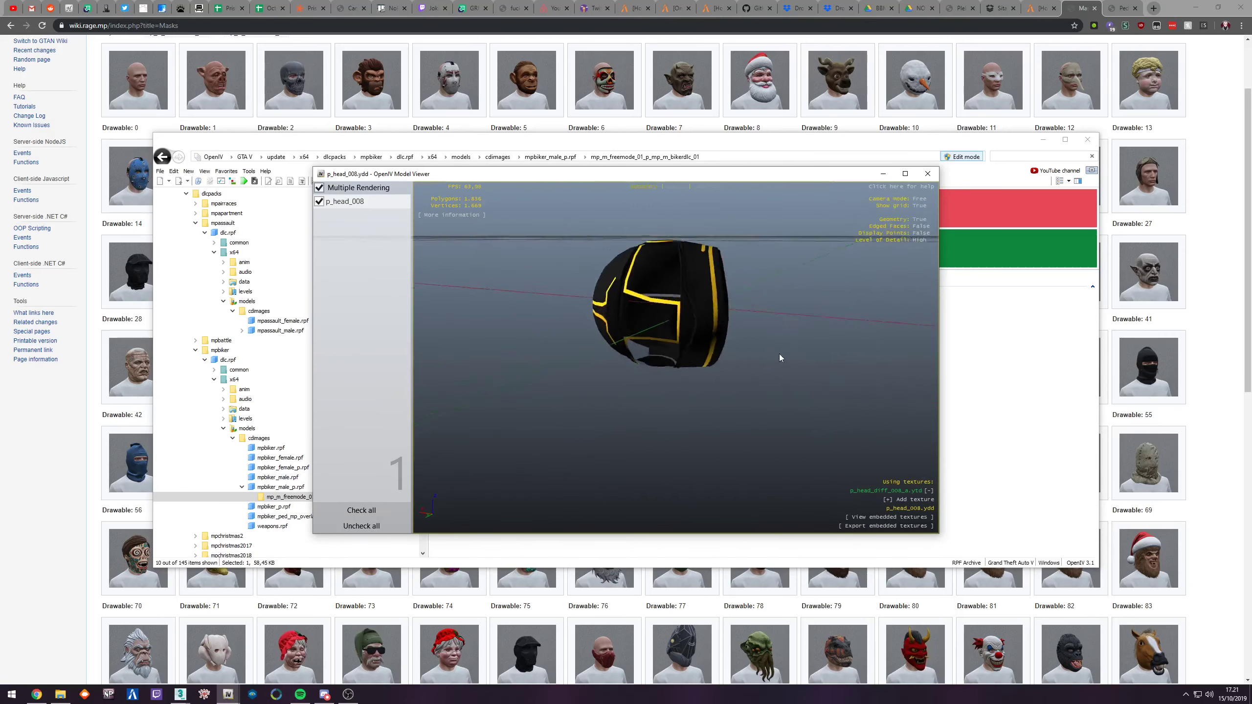
pyautogui.press('Escape')
pyautogui.click(473, 350)
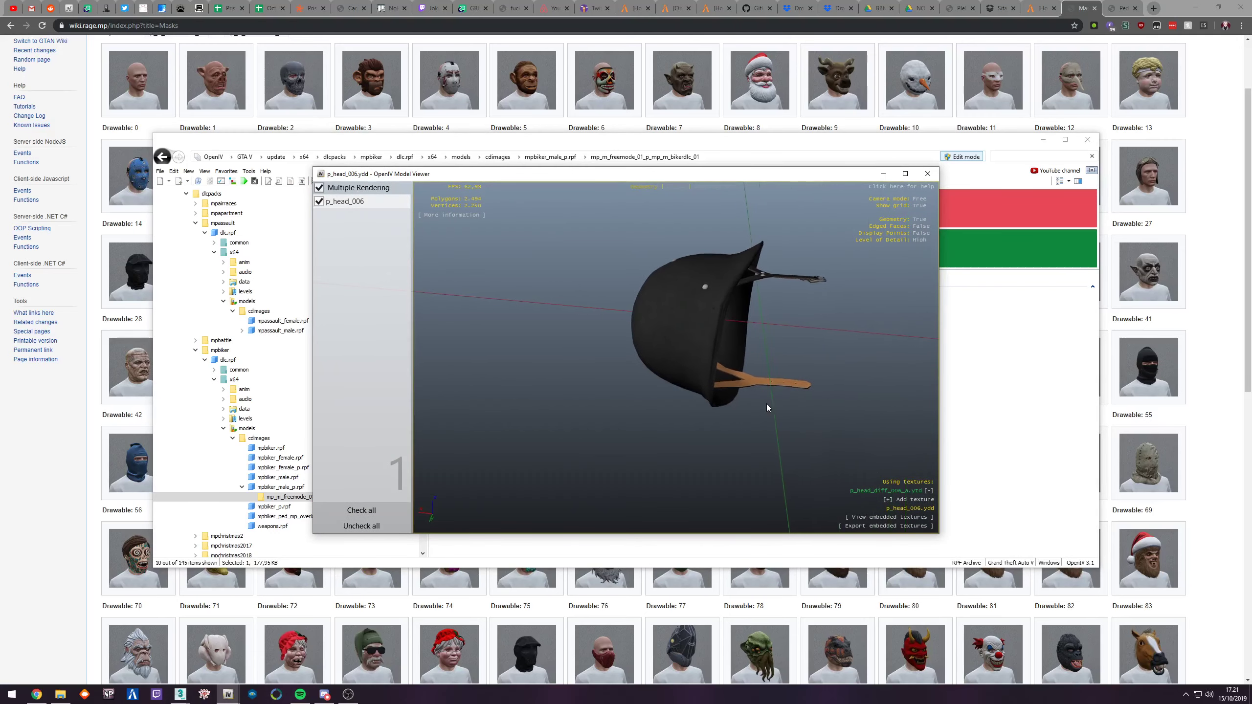
pyautogui.press('Escape')
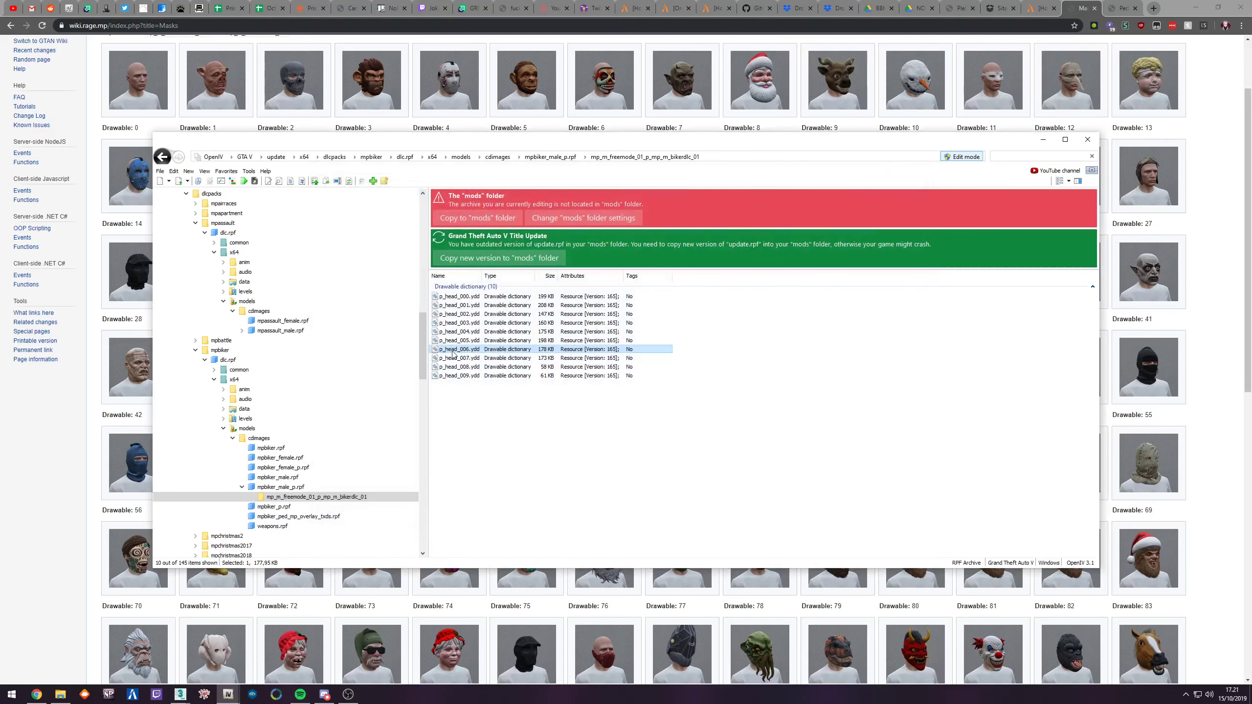
pyautogui.click(458, 341)
pyautogui.click(466, 350)
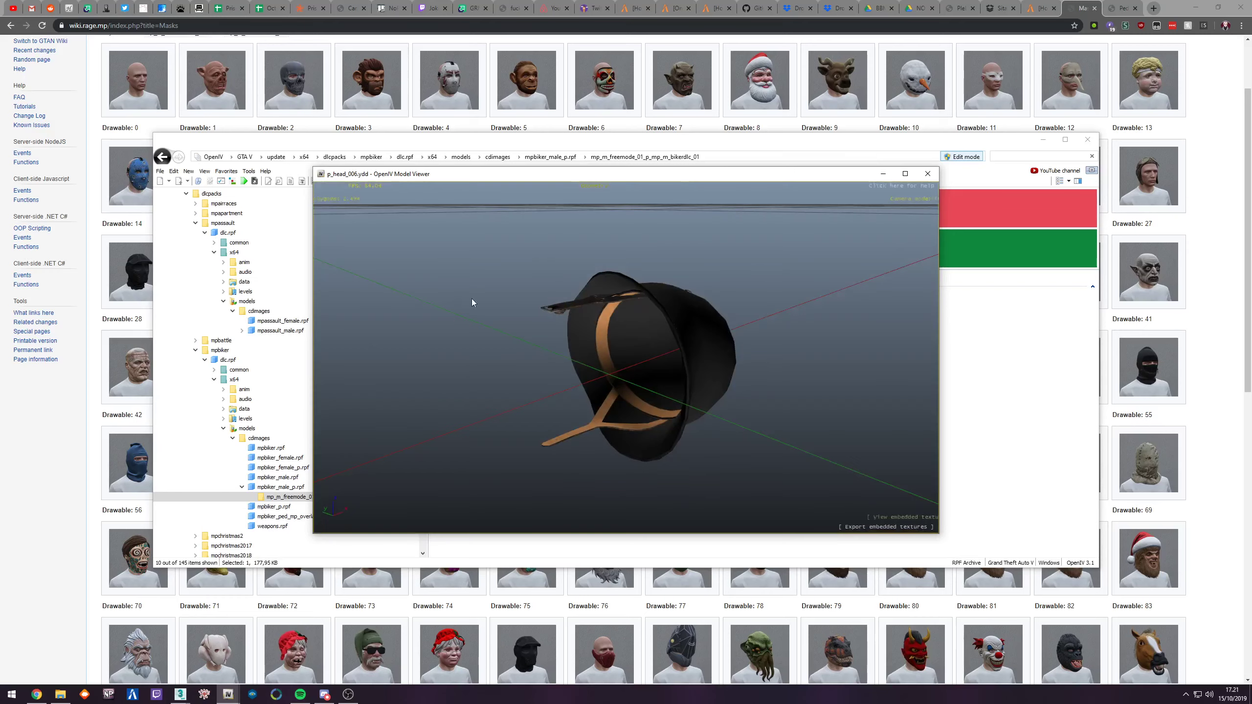
pyautogui.click(928, 176)
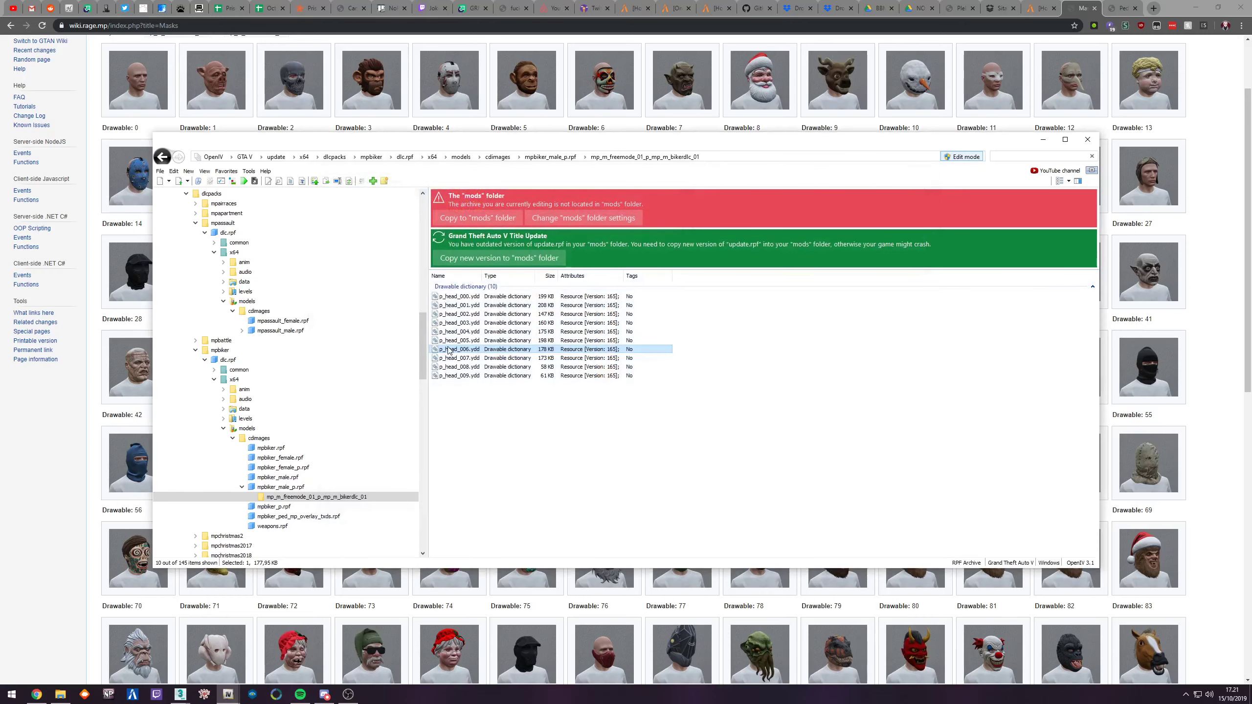
# Step: Export the p_head_006.ydd model to a new folder named head inside Ped models\Tony
pyautogui.rightClick(458, 351)
pyautogui.click(510, 411)
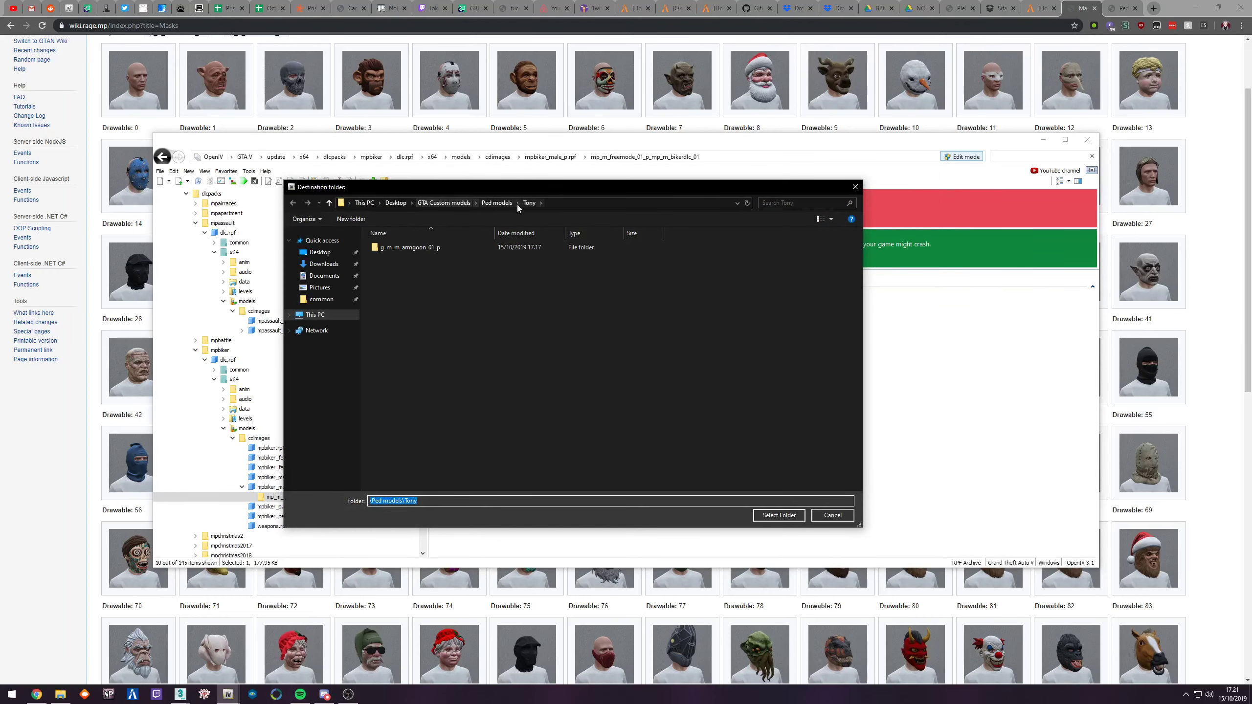
pyautogui.rightClick(383, 332)
pyautogui.moveTo(428, 431)
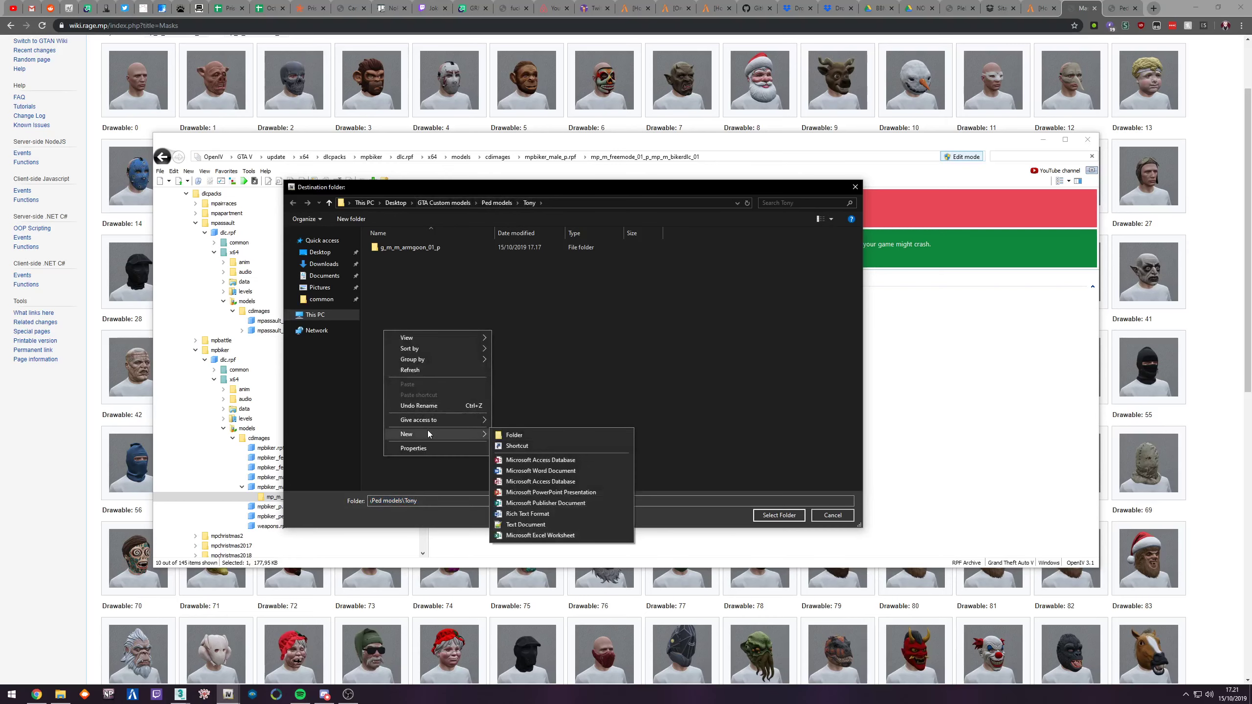
pyautogui.click(538, 432)
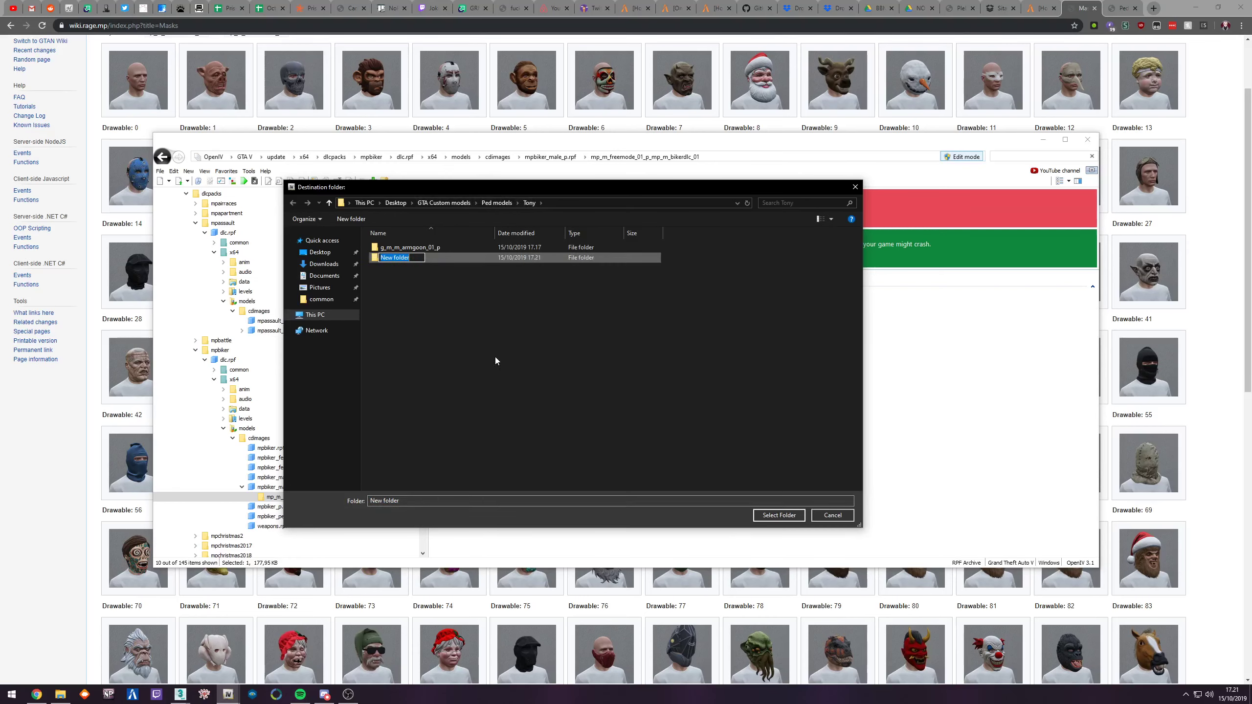
pyautogui.write('head')
pyautogui.press('BackSpace')
pyautogui.press('BackSpace')
pyautogui.press('BackSpace')
pyautogui.press('BackSpace')
pyautogui.write('head')
pyautogui.press('Return')
pyautogui.doubleClick(387, 257)
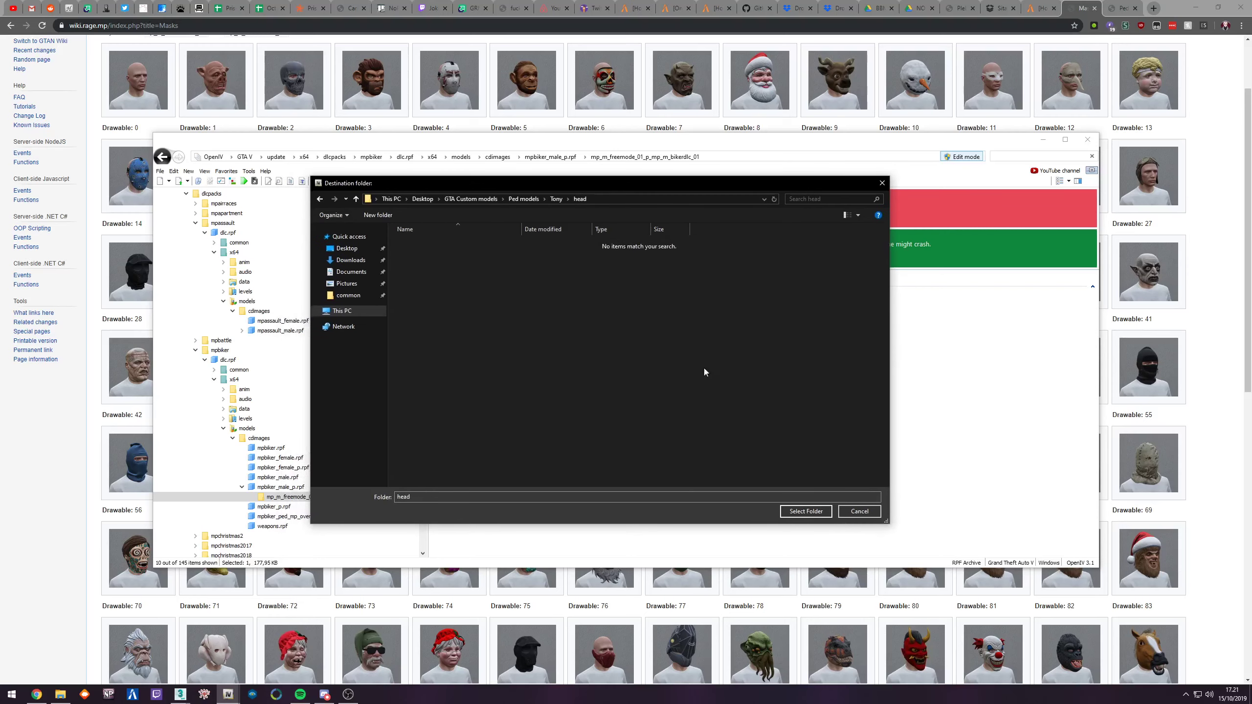
pyautogui.click(806, 511)
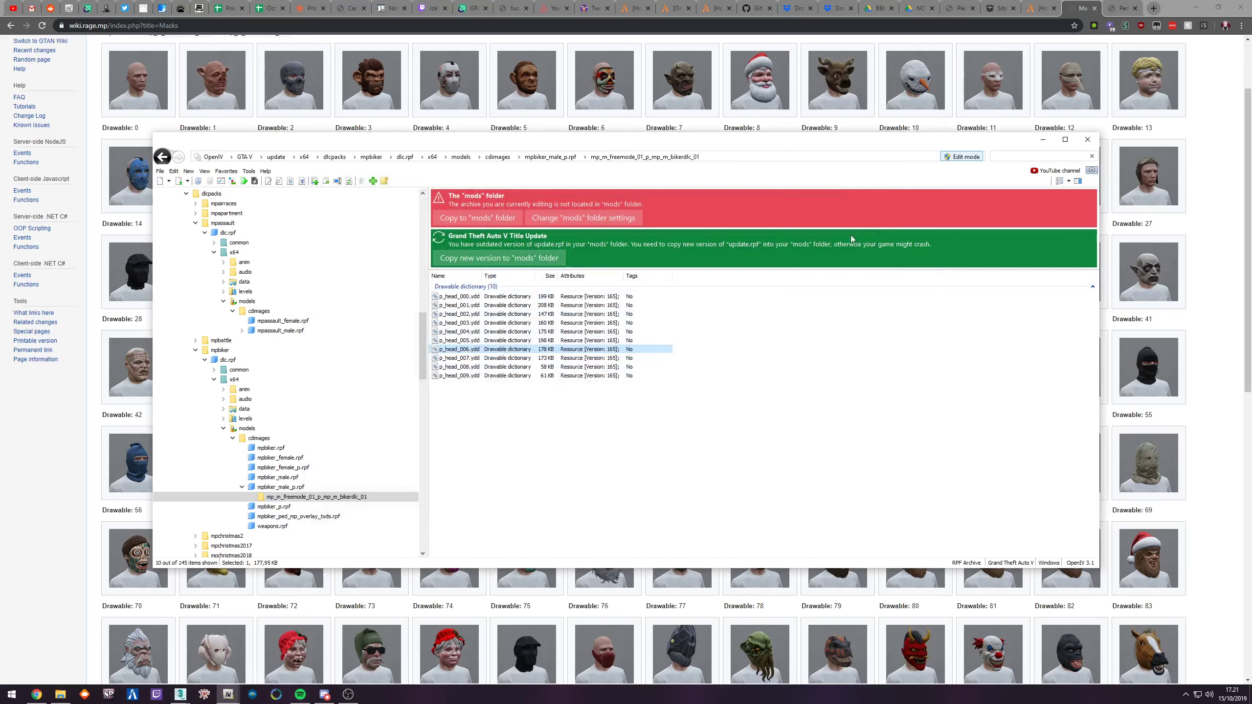
# Step: Clear the file name filter and locate the p_head_diff texture dictionaries in the full file list
pyautogui.click(1048, 158)
pyautogui.hotkey('ctrl', 'v')
pyautogui.press('BackSpace')
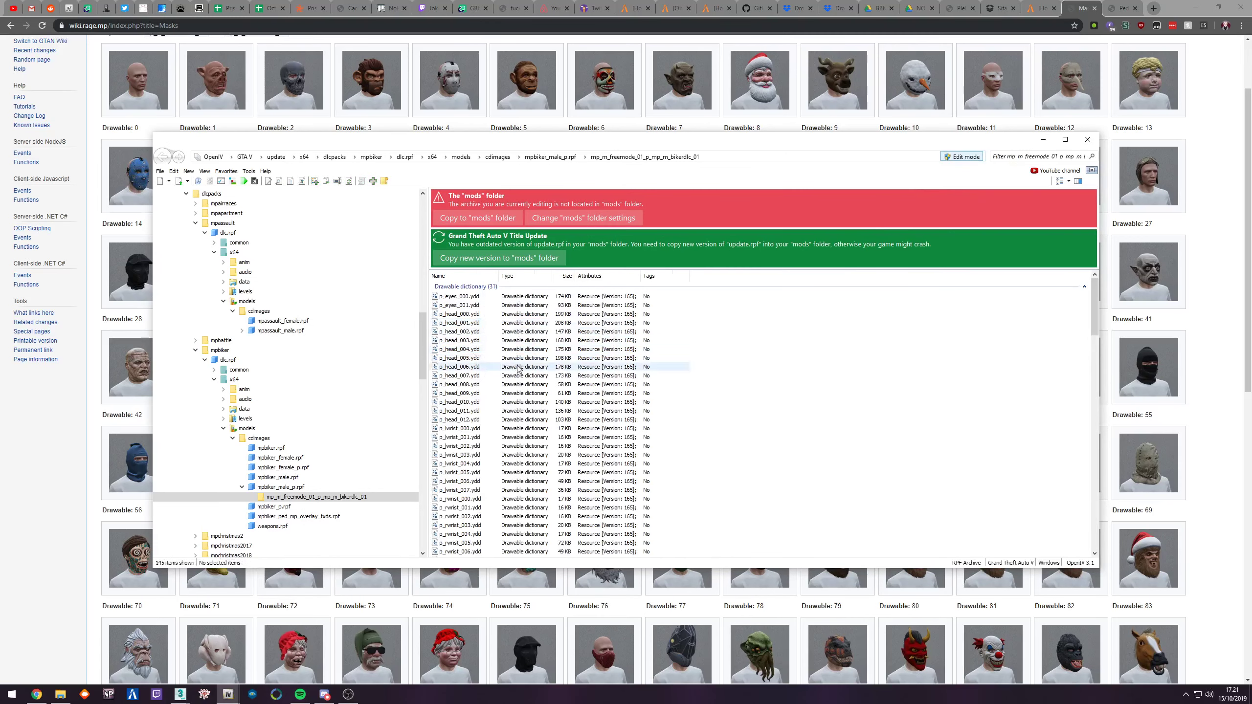
pyautogui.scroll(-8, 489, 363)
pyautogui.scroll(2, 491, 364)
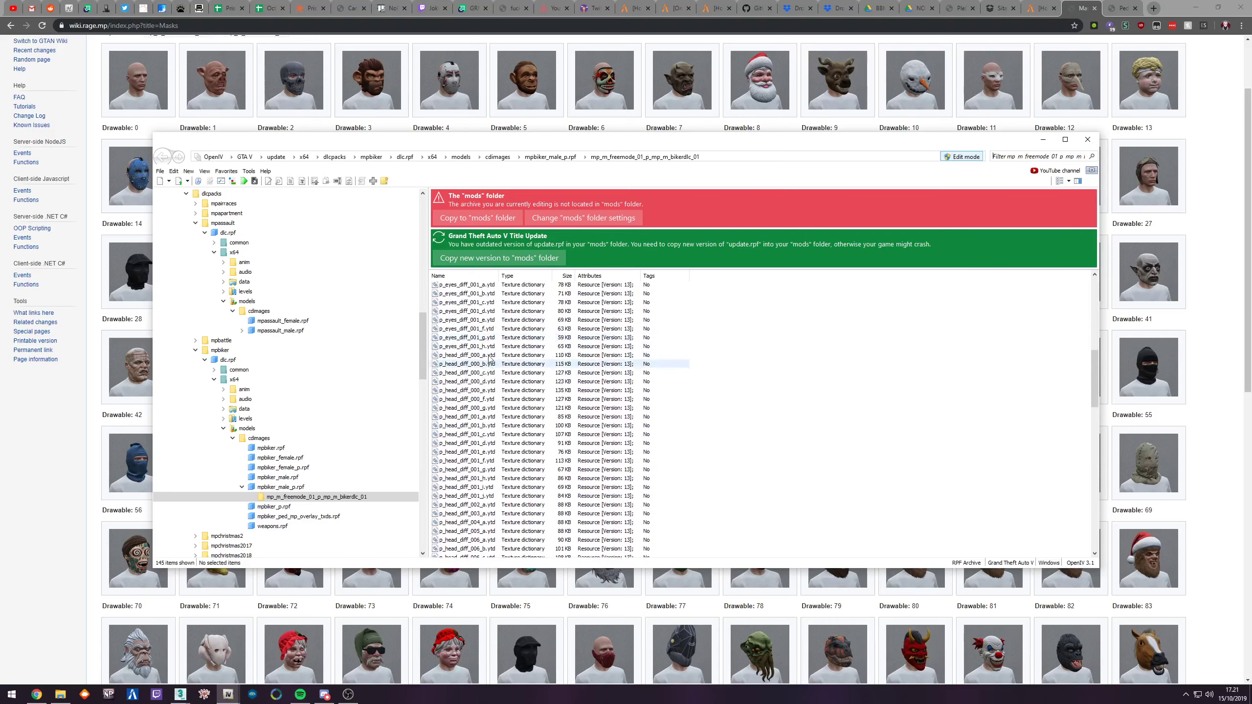
pyautogui.scroll(-8, 468, 395)
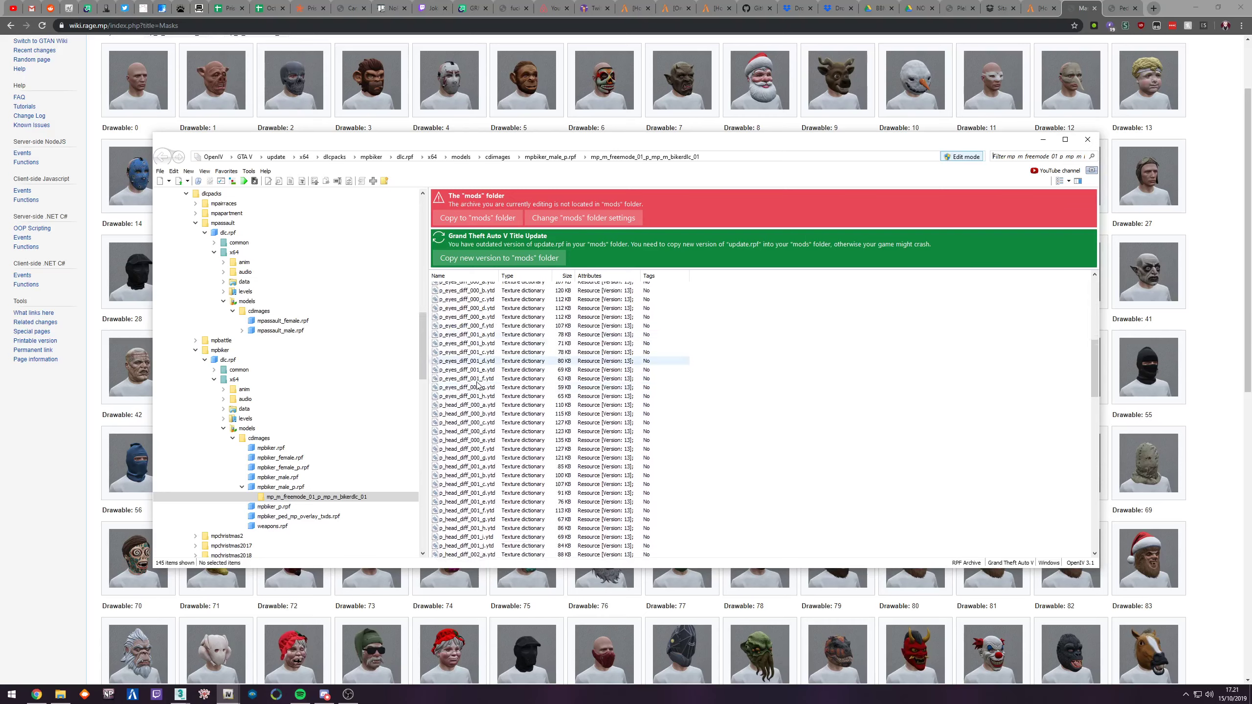
pyautogui.scroll(-8, 486, 388)
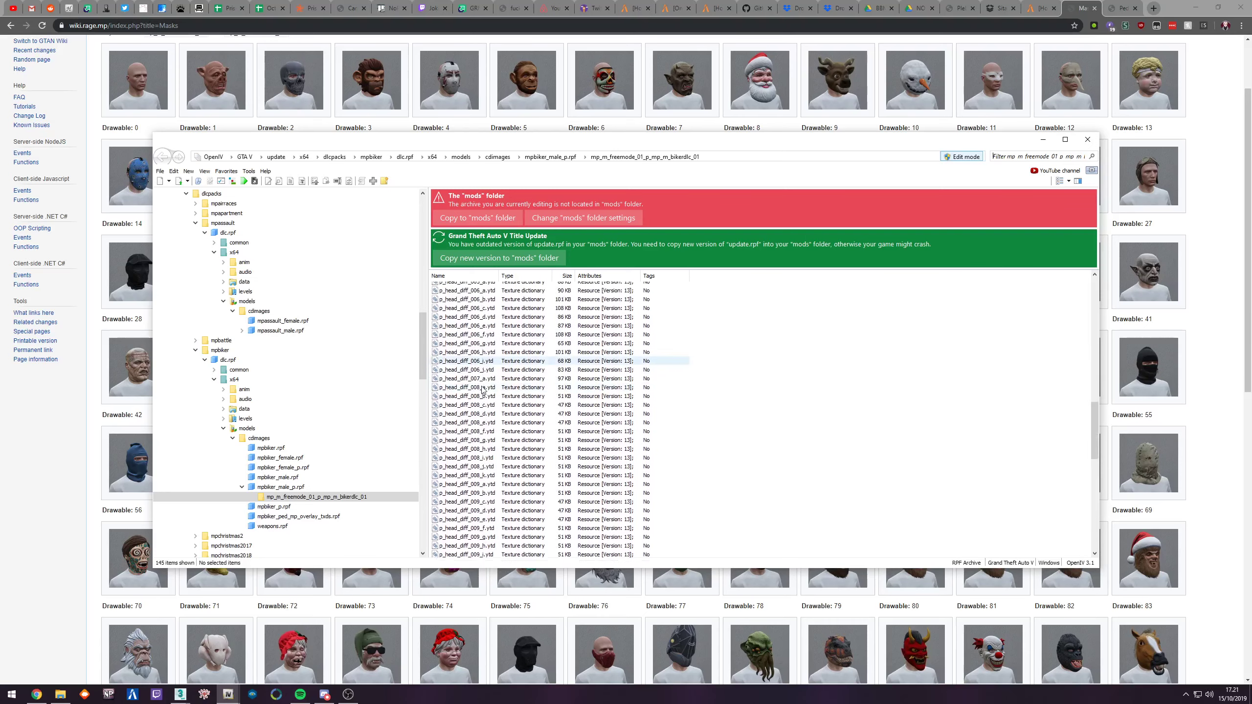
pyautogui.click(493, 379)
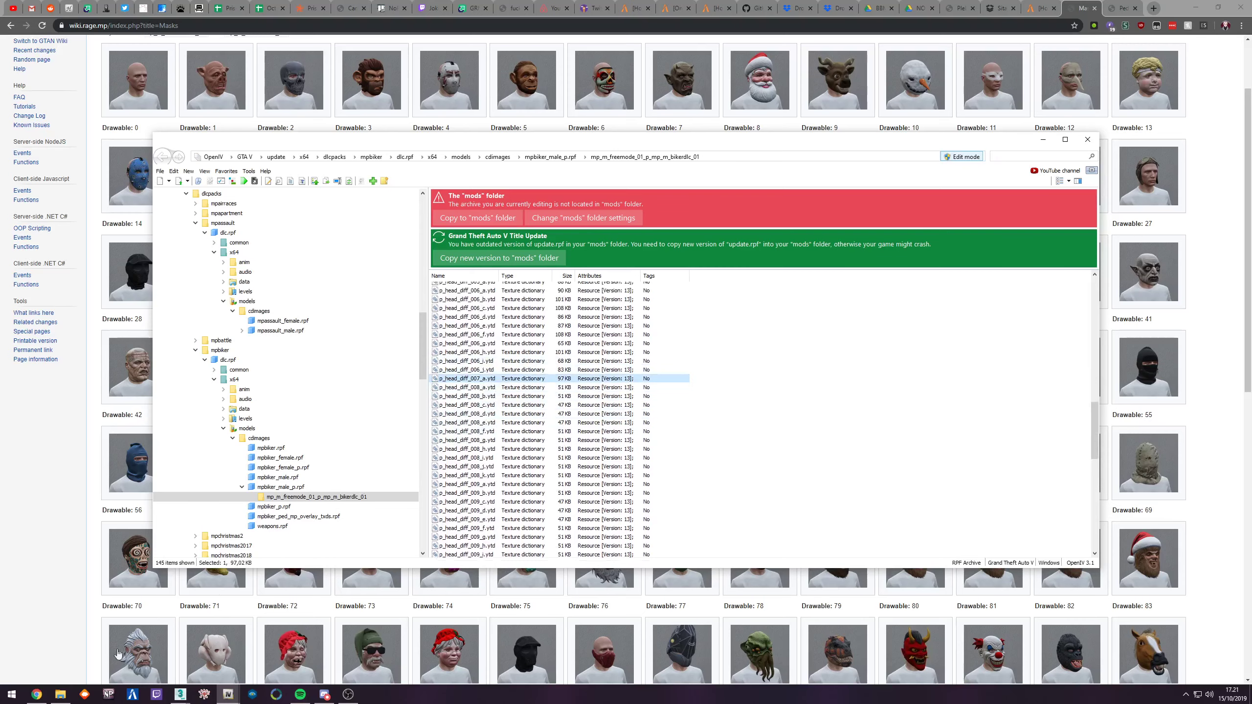
# Step: Check the exported files in the head folder in File Explorer, and preview the p_head_diff_006_a.ytd texture in OpenIV
pyautogui.hotkey('alt', 'Tab')
pyautogui.doubleClick(710, 182)
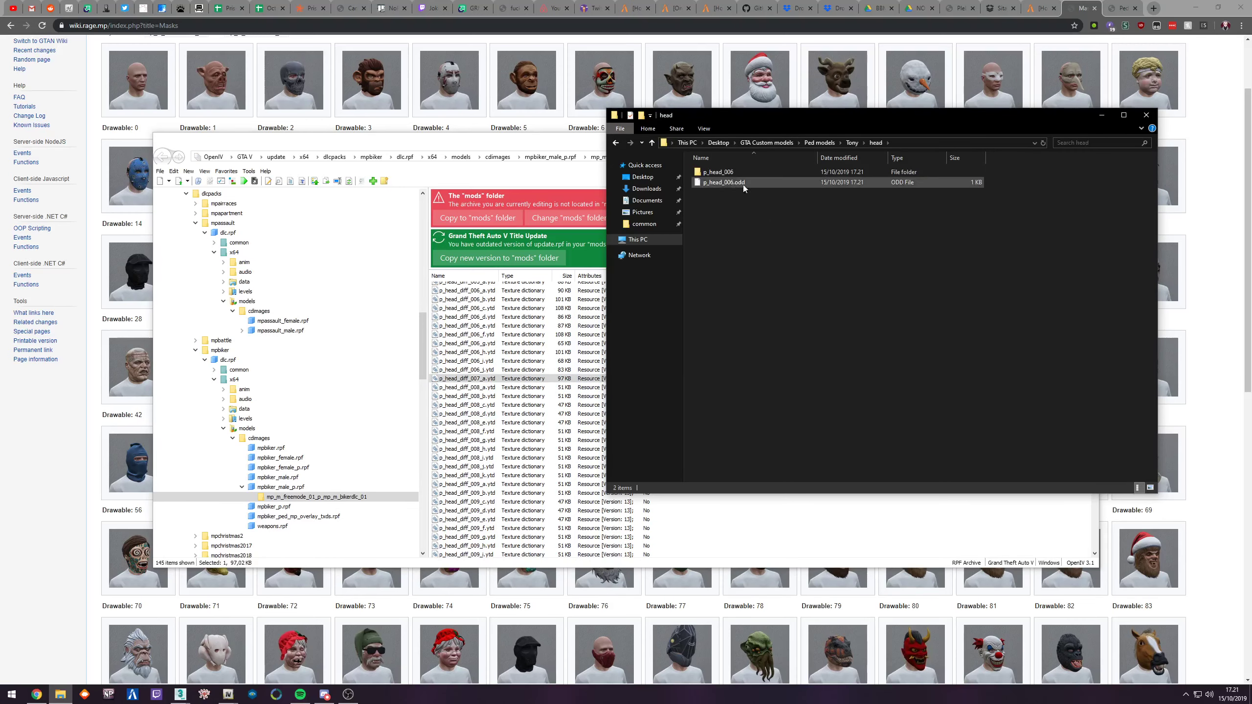
pyautogui.click(491, 369)
pyautogui.scroll(1, 503, 346)
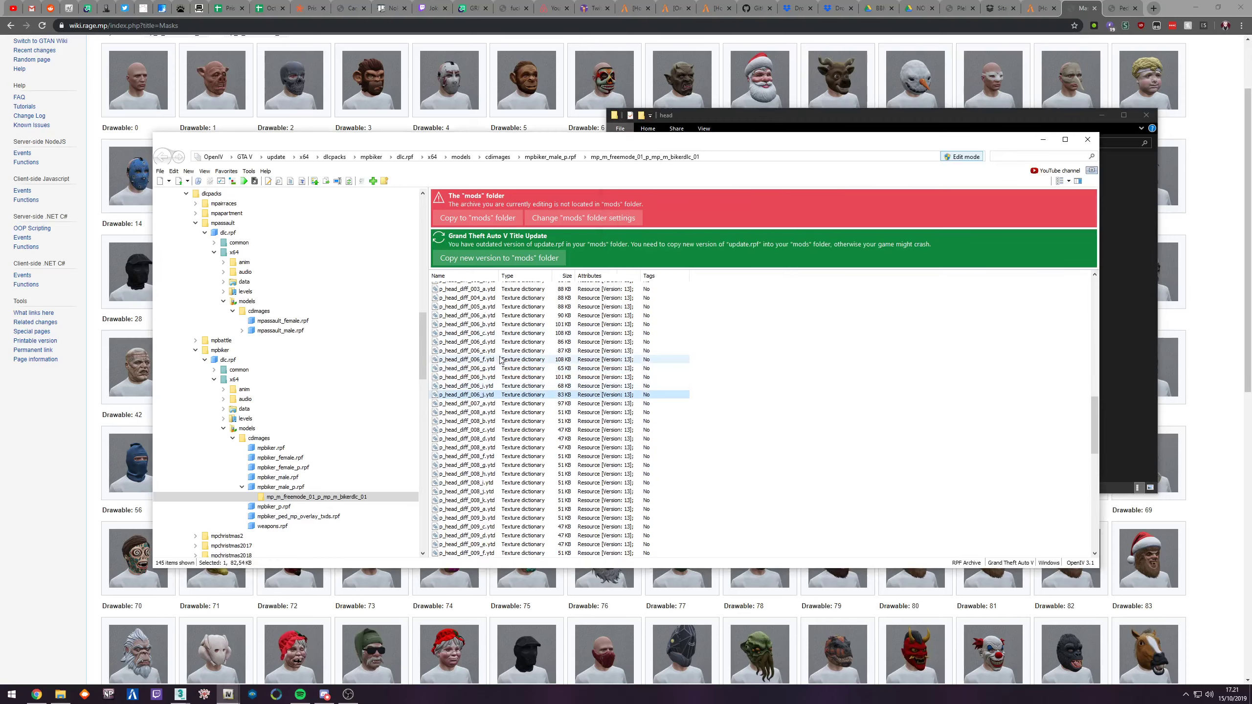
pyautogui.doubleClick(470, 316)
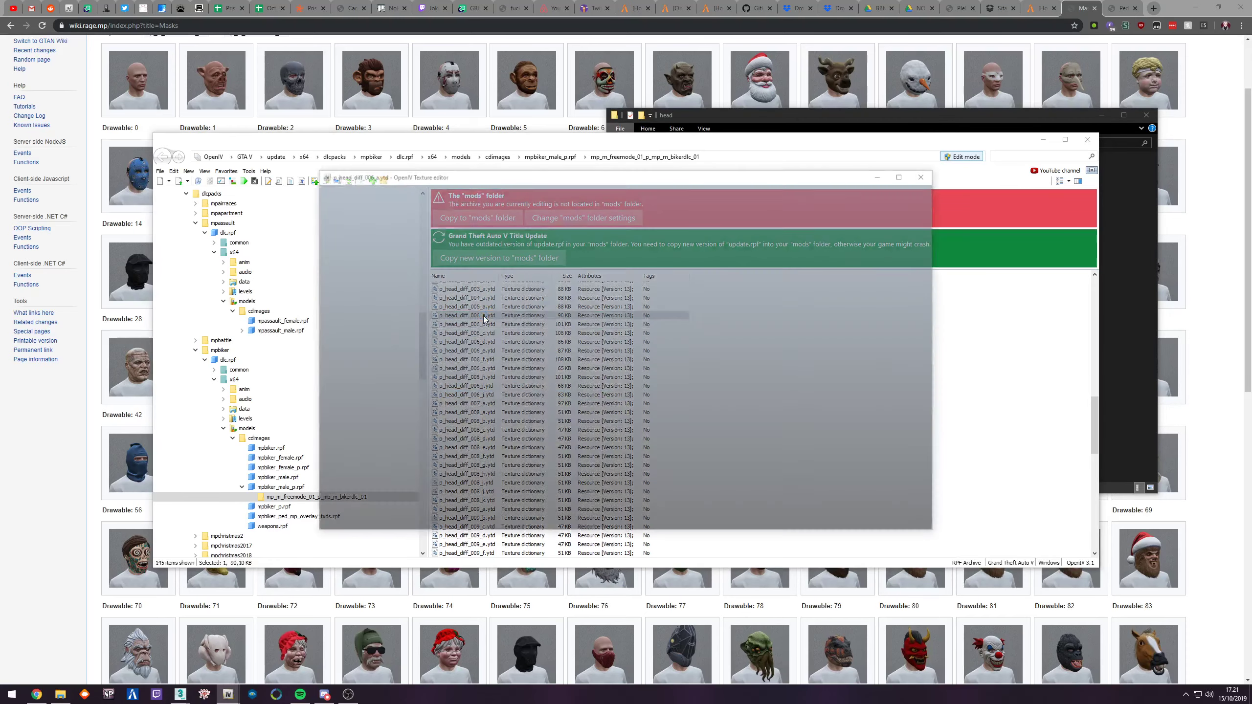
pyautogui.press('Escape')
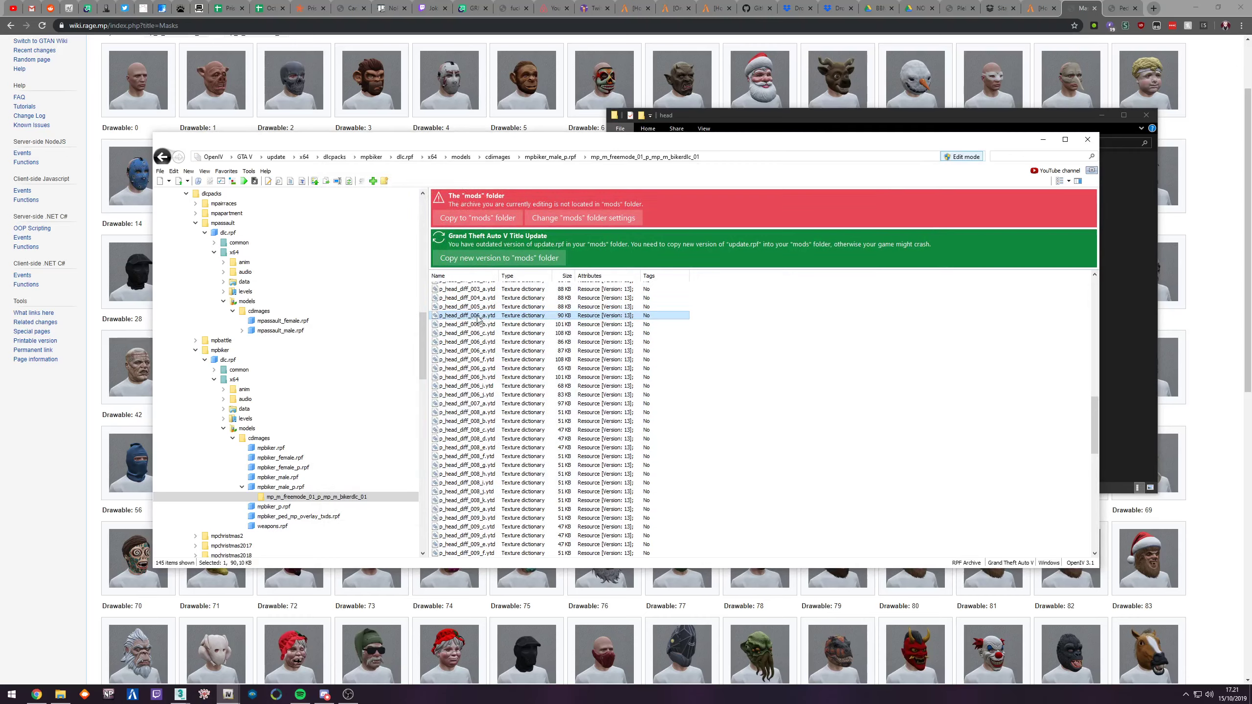
# Step: Export the texture dictionaries p_head_diff_006_a.ytd, p_head_diff_006_b.ytd and p_head_diff_006_c.ytd to the Tony\head folder
pyautogui.rightClick(478, 318)
pyautogui.click(535, 382)
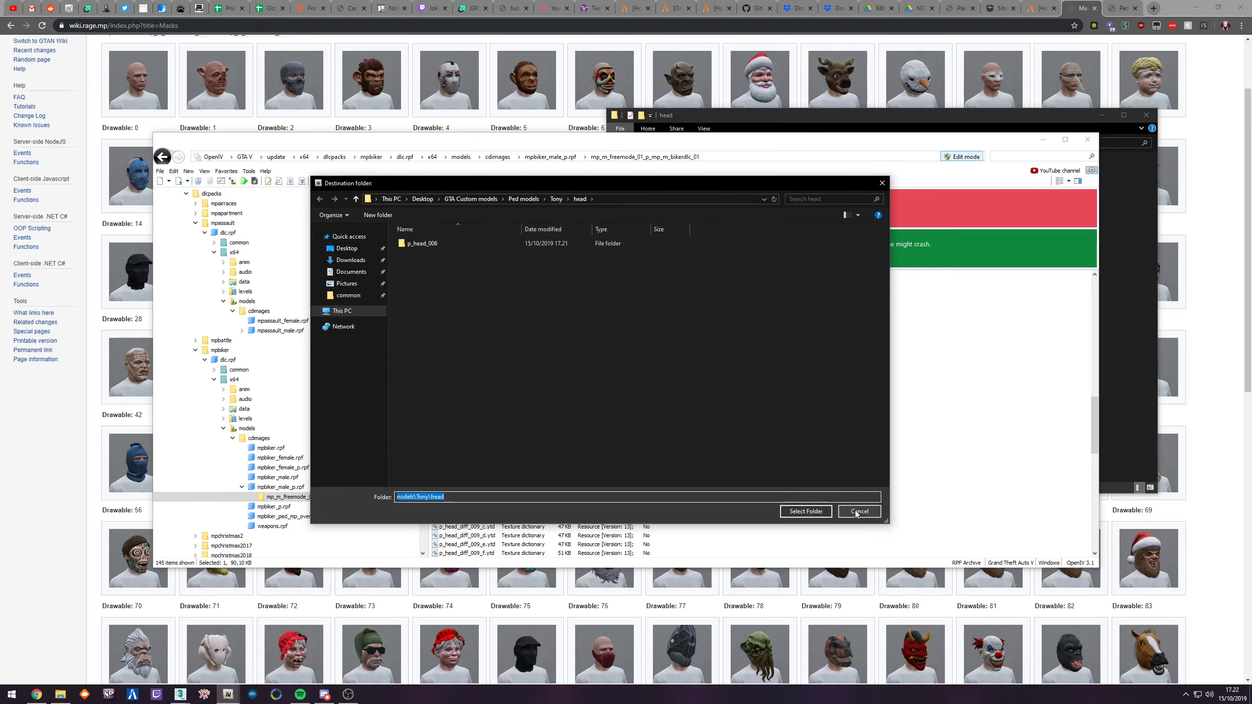
pyautogui.click(816, 512)
pyautogui.rightClick(485, 327)
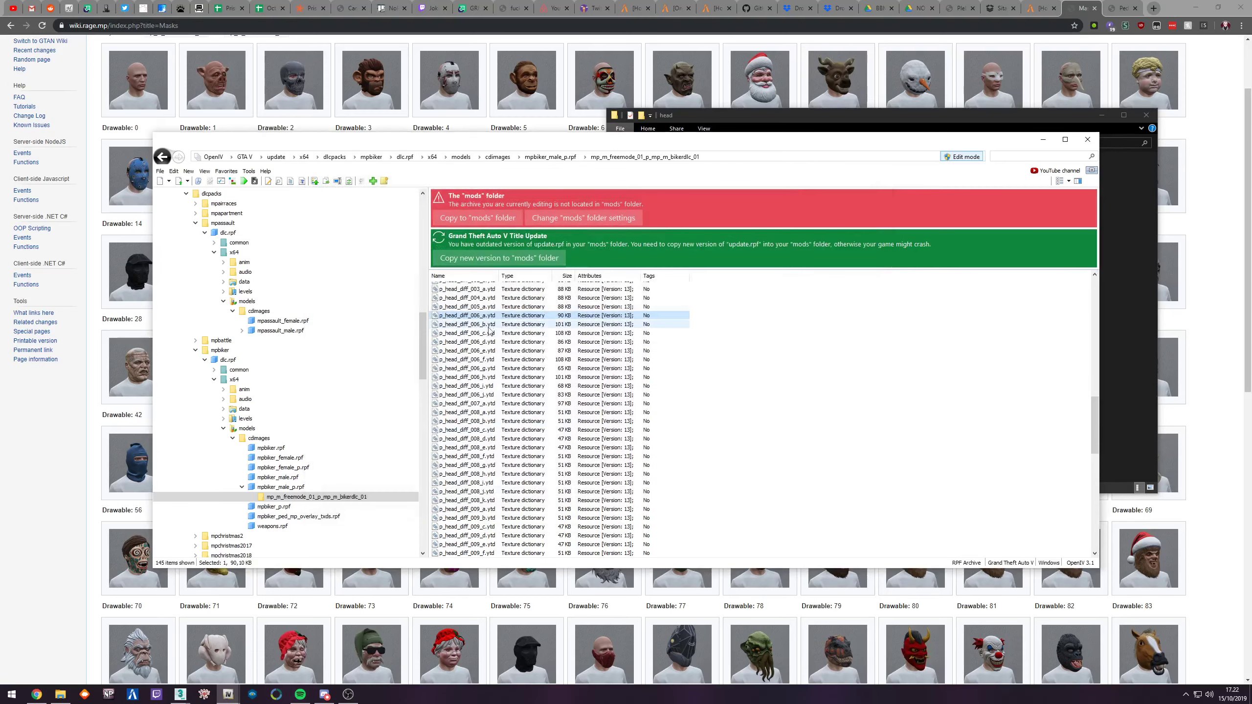
pyautogui.click(508, 390)
pyautogui.press('Return')
pyautogui.rightClick(488, 335)
pyautogui.click(508, 398)
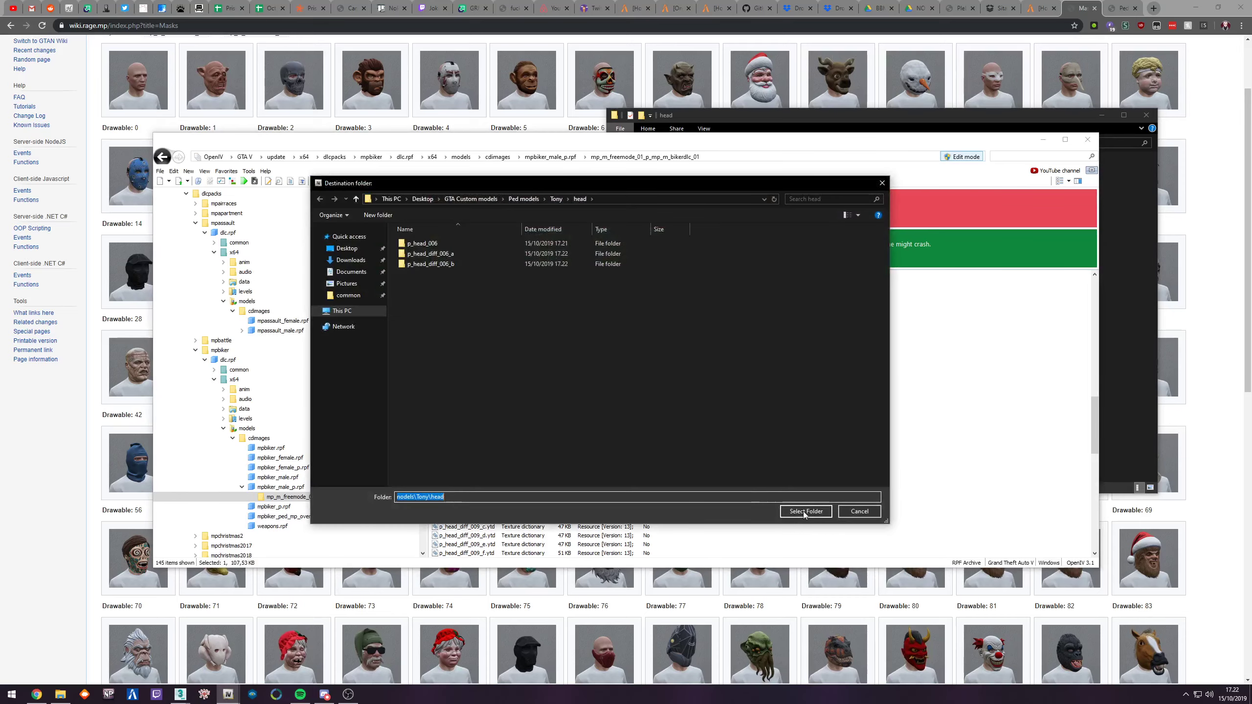
pyautogui.click(807, 512)
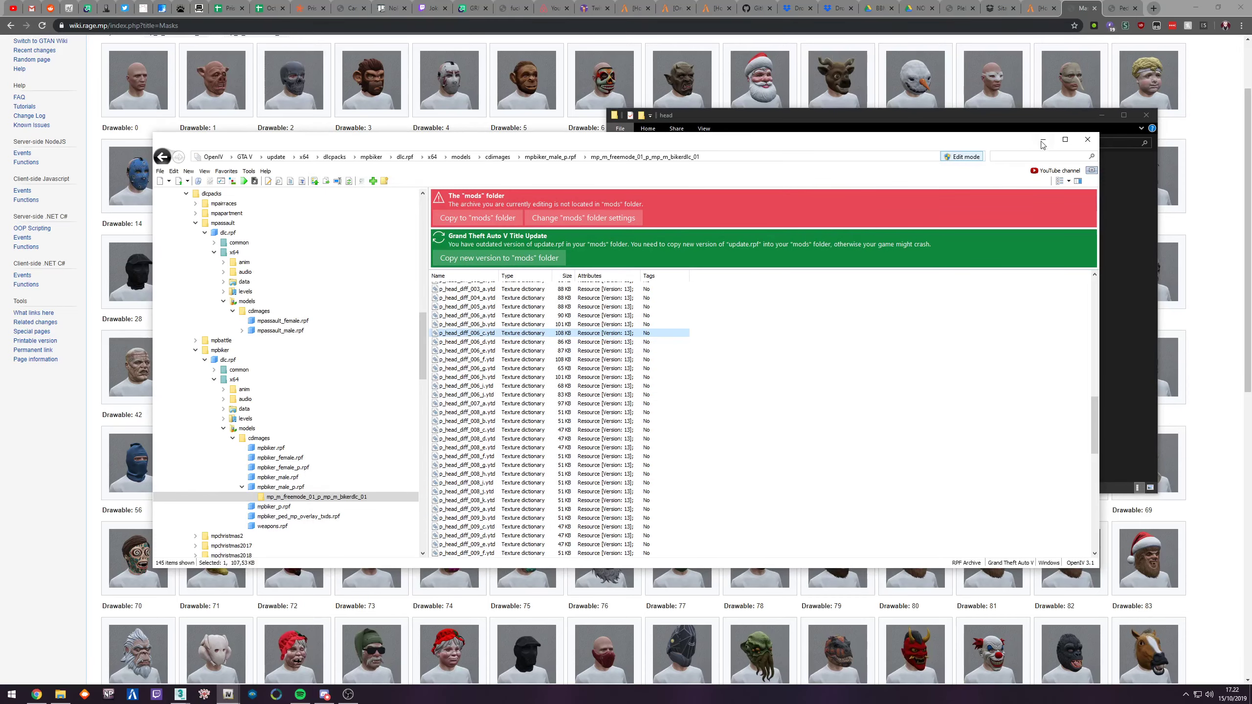
# Step: Switch to 3ds Max and import p_head_006.odd from Tony\head with GIMS Evo, using the head folder as external textures directory
pyautogui.click(1043, 144)
pyautogui.moveTo(789, 115); pyautogui.dragTo(560, 113)
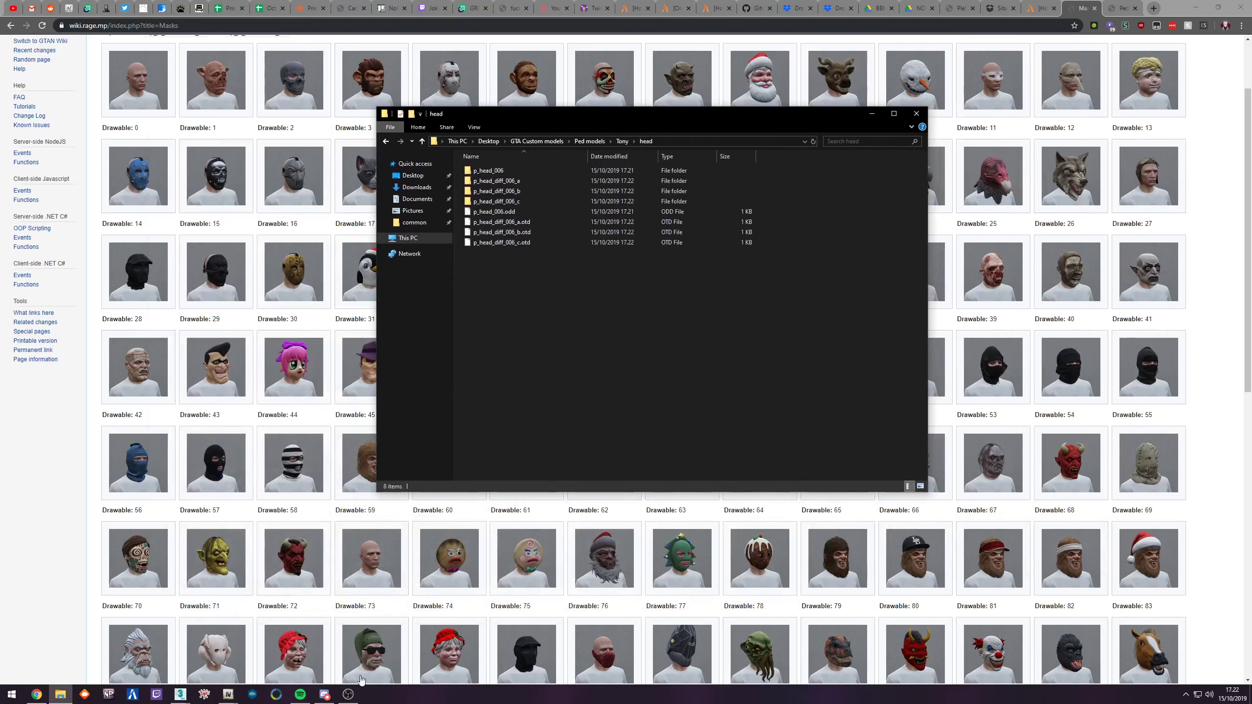
pyautogui.moveTo(181, 693)
pyautogui.click(152, 668)
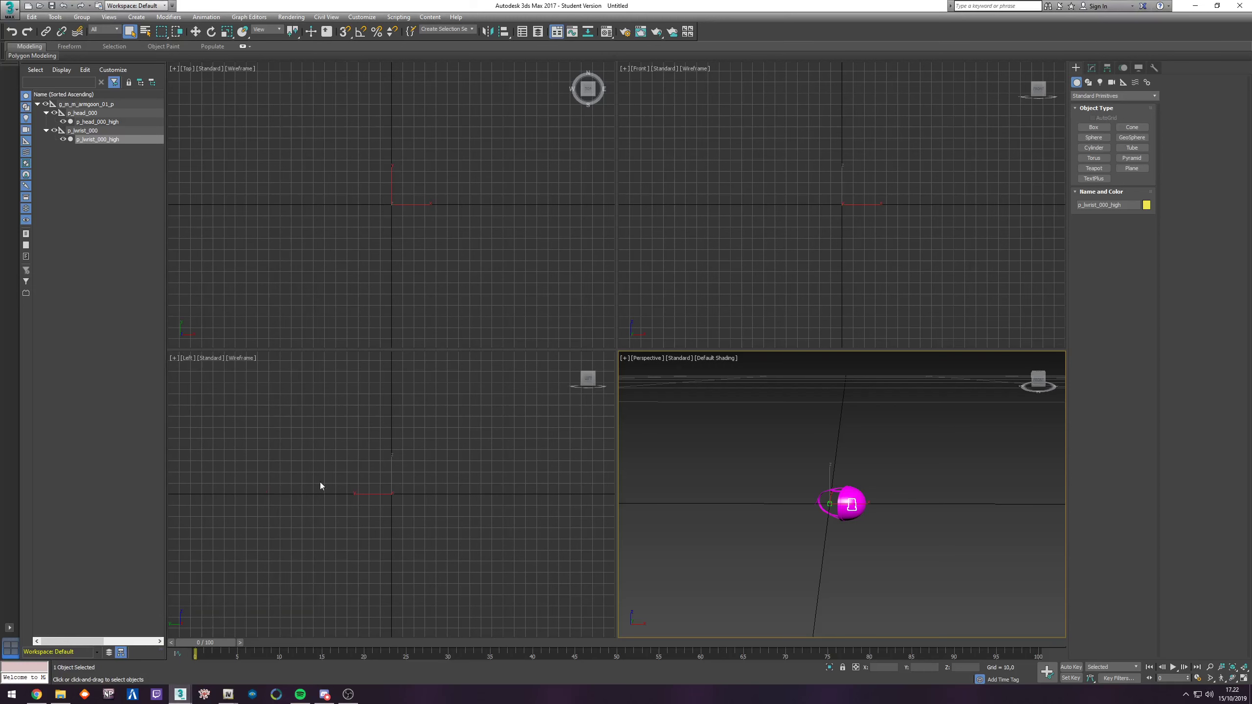
pyautogui.click(229, 644)
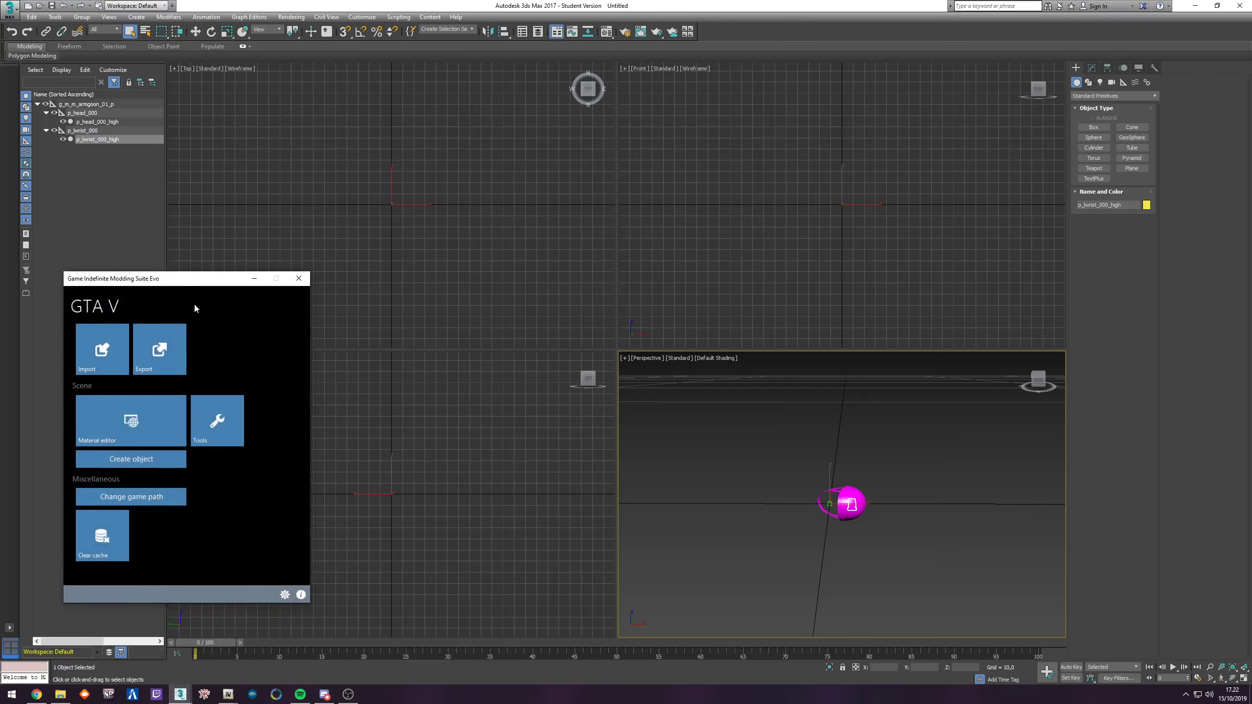
pyautogui.click(104, 356)
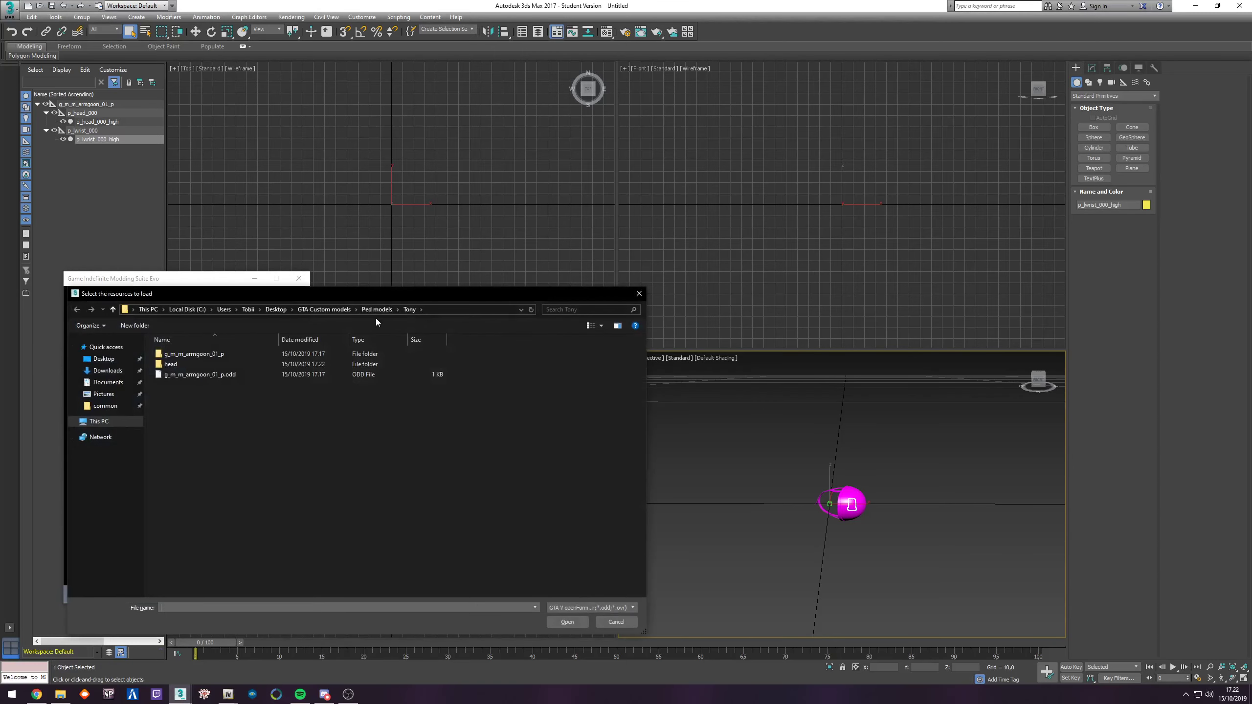
pyautogui.doubleClick(180, 364)
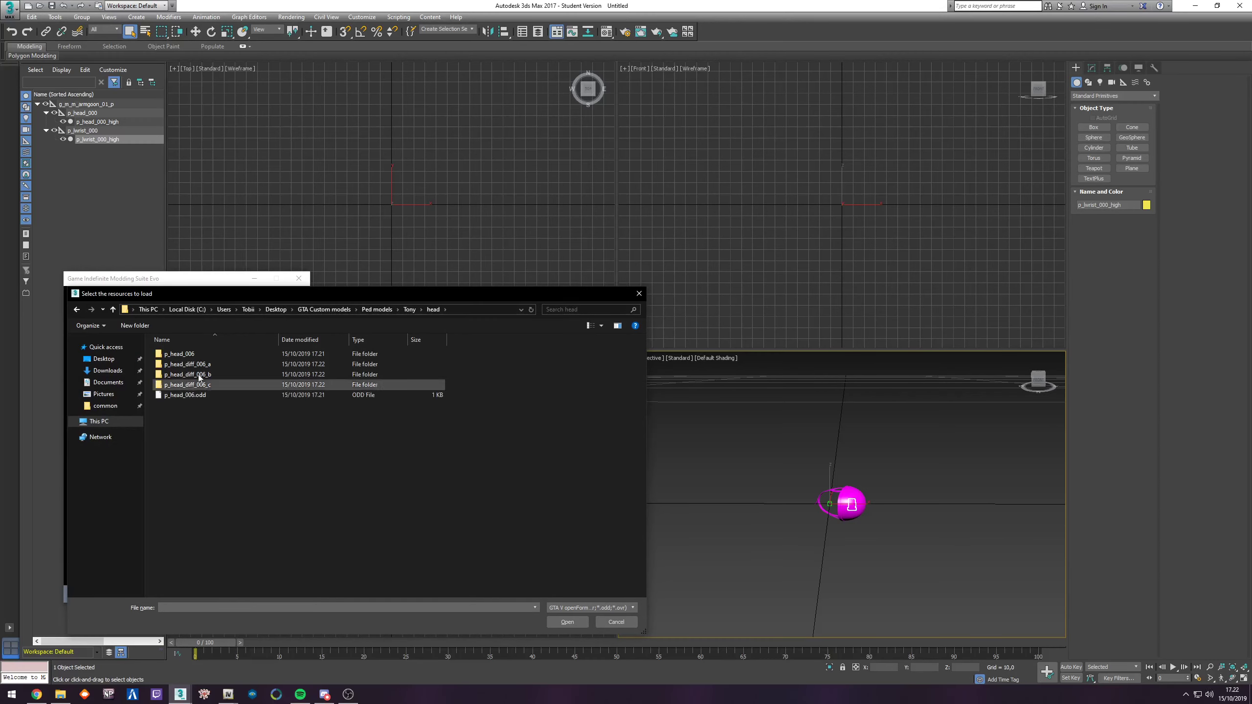
pyautogui.moveTo(225, 294); pyautogui.dragTo(272, 286)
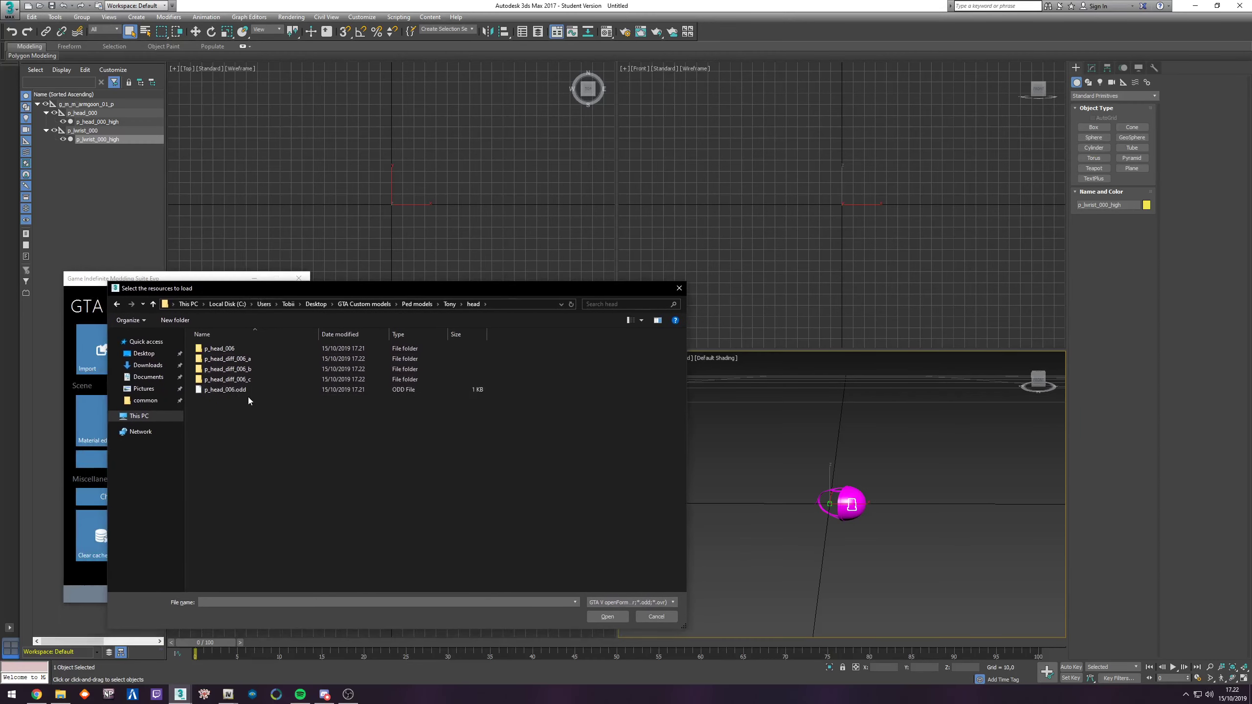
pyautogui.moveTo(255, 422); pyautogui.dragTo(204, 345)
pyautogui.doubleClick(229, 392)
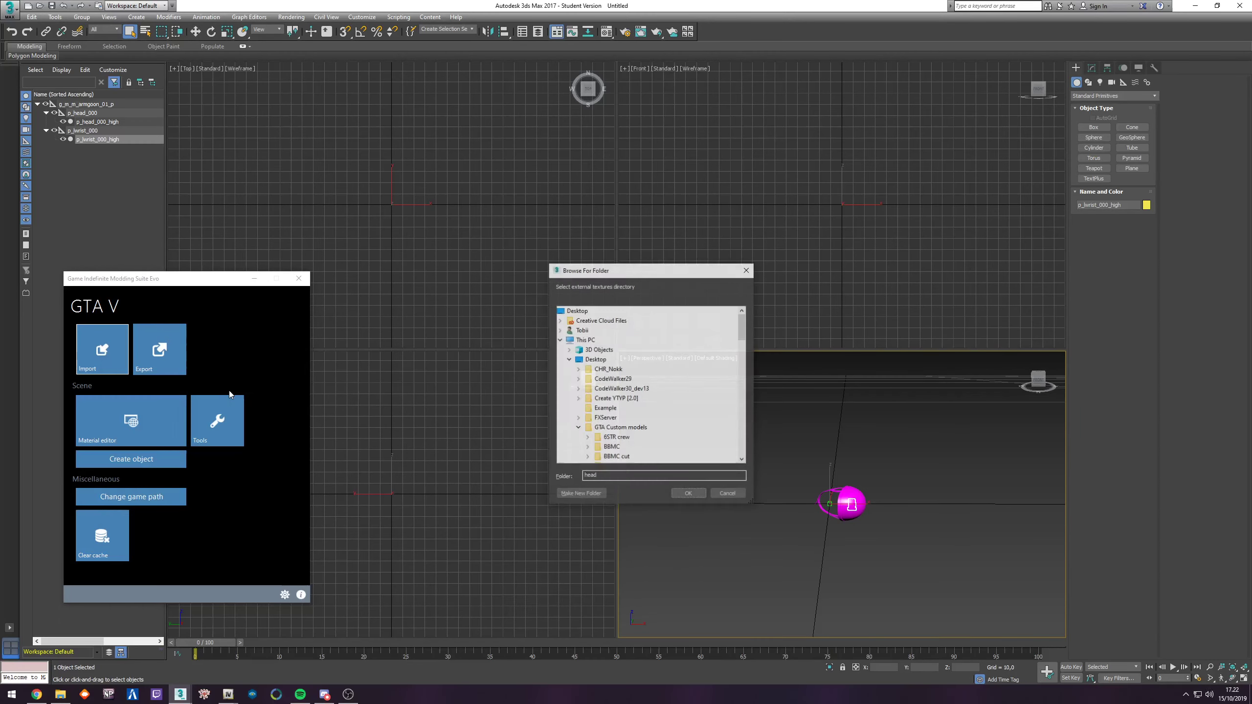
pyautogui.click(689, 495)
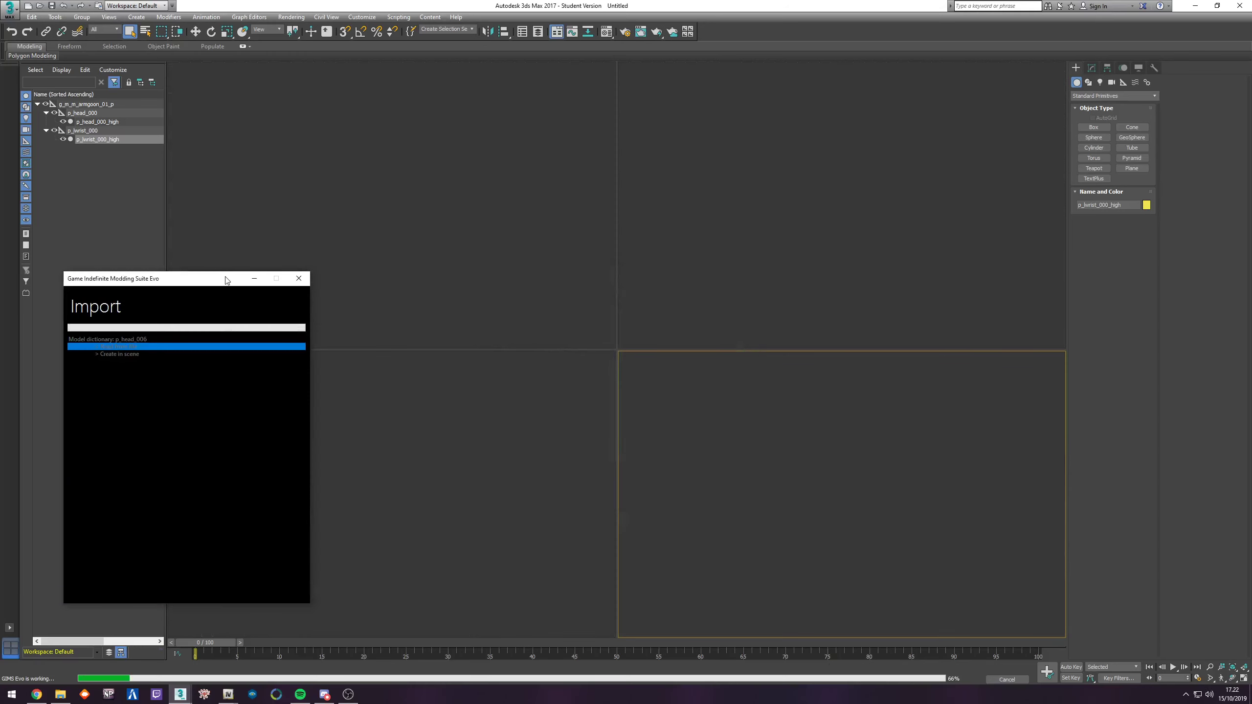
# Step: Enable viewport clipping in the perspective view and widen the near and far limits to show the whole helmet
pyautogui.click(647, 358)
pyautogui.moveTo(726, 508)
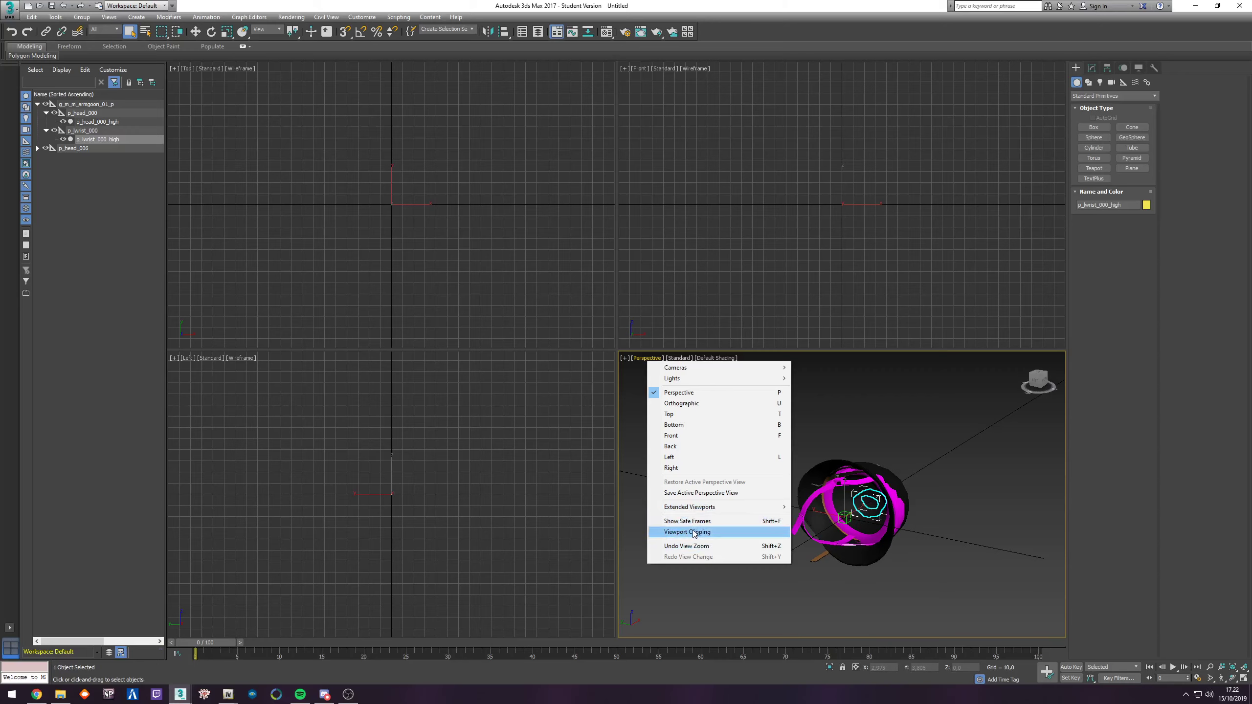
pyautogui.click(694, 533)
pyautogui.moveTo(1062, 380); pyautogui.dragTo(1060, 356)
pyautogui.moveTo(1061, 610); pyautogui.dragTo(1062, 630)
pyautogui.click(951, 555)
pyautogui.keyDown('alt'); pyautogui.moveTo(967, 511); pyautogui.dragTo(917, 567, button='middle'); pyautogui.keyUp('alt')
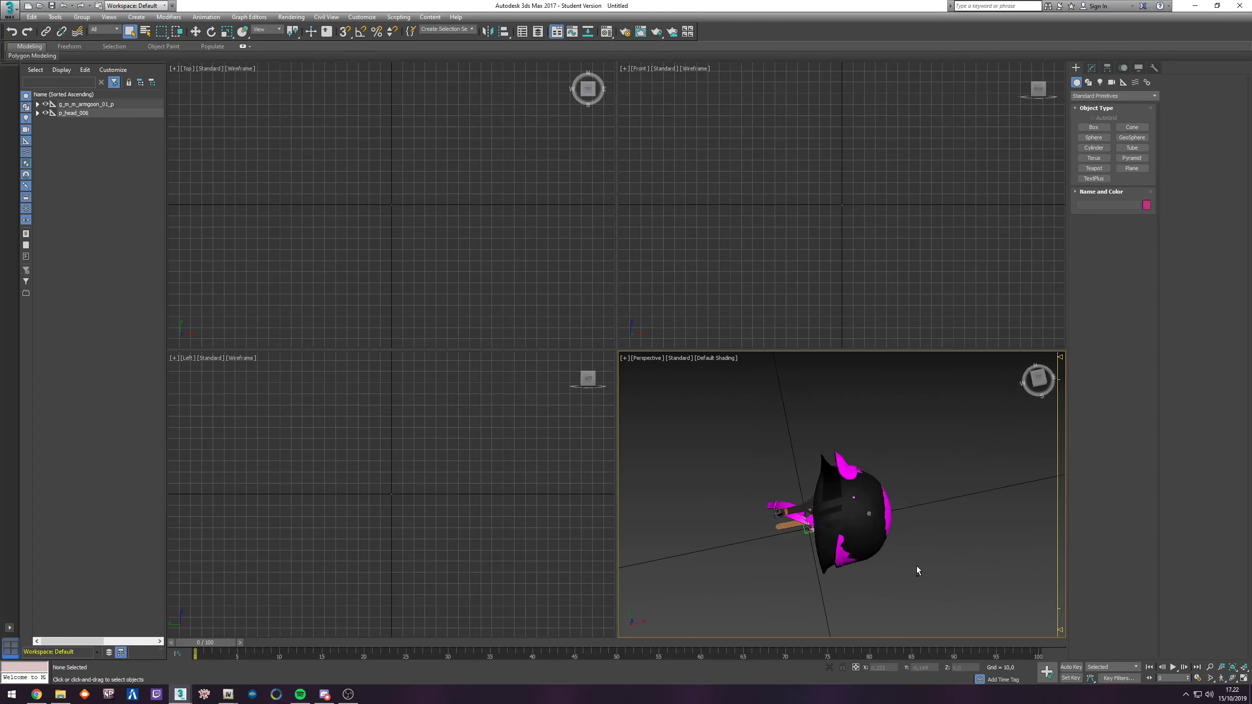
# Step: Move the inner p_head_006 model out of its own root and parent it under g_m_m_armgoon_01_p in the scene hierarchy
pyautogui.click(38, 113)
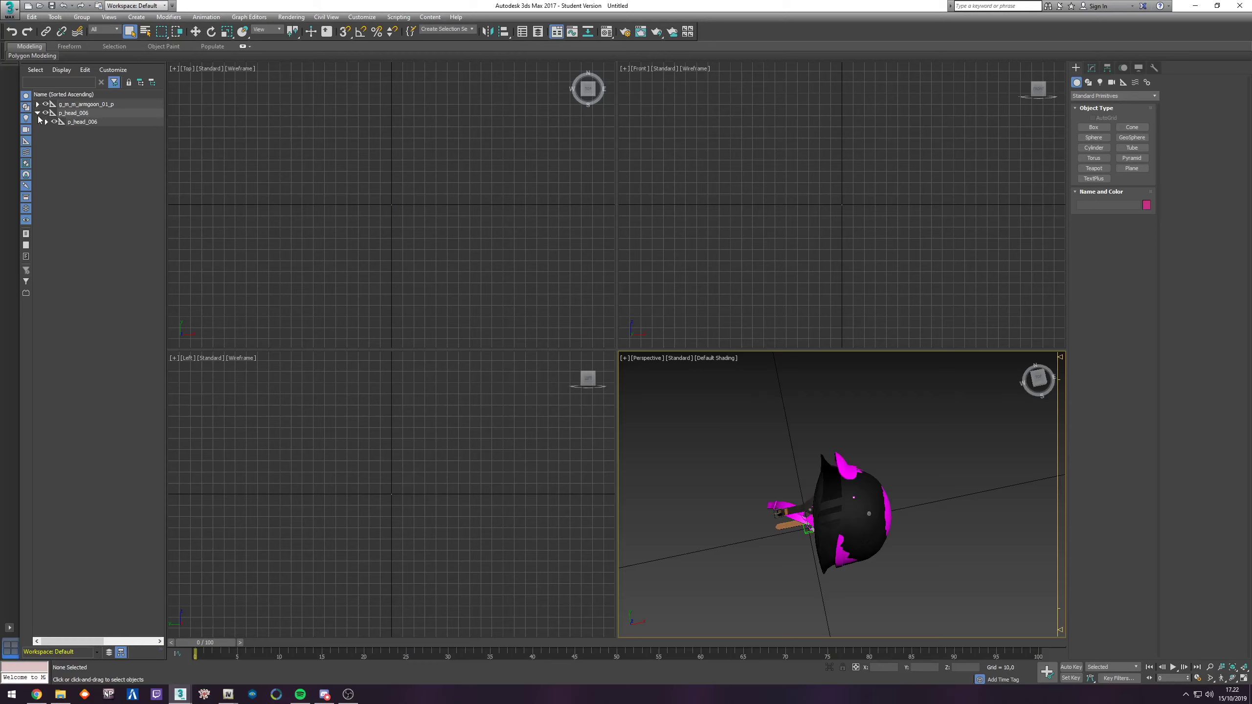
pyautogui.click(38, 104)
pyautogui.click(93, 106)
pyautogui.click(87, 139)
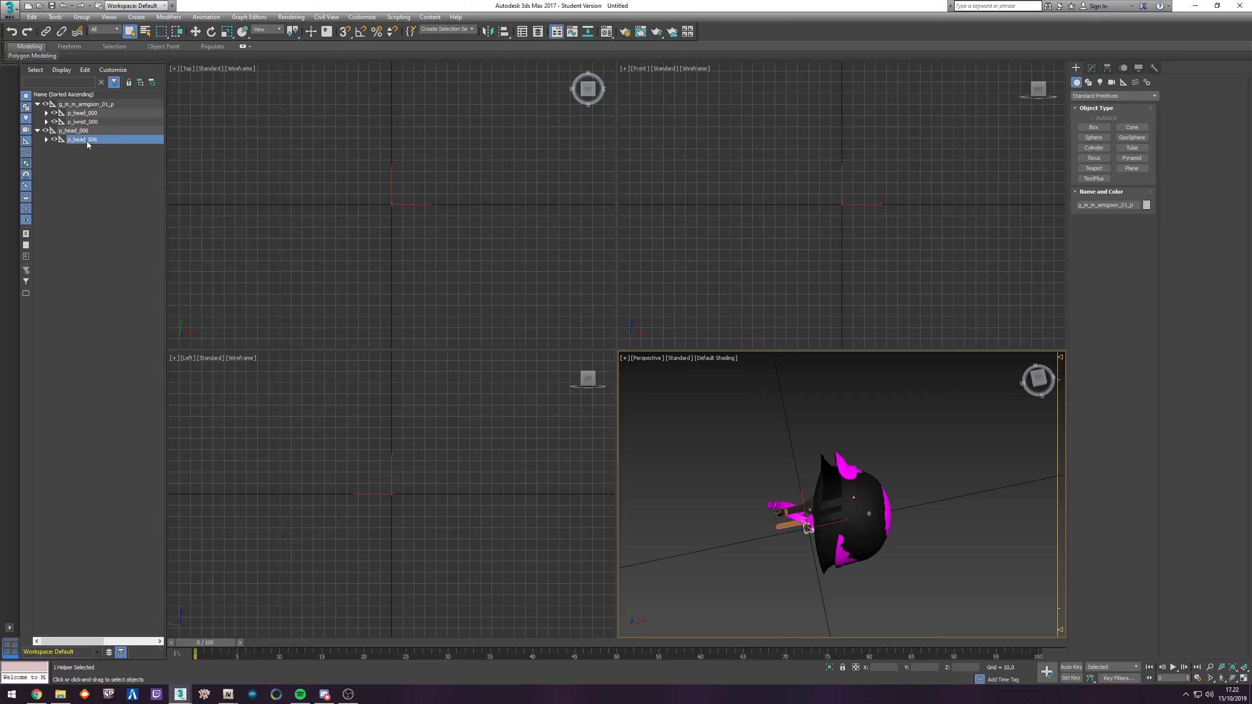
pyautogui.click(38, 131)
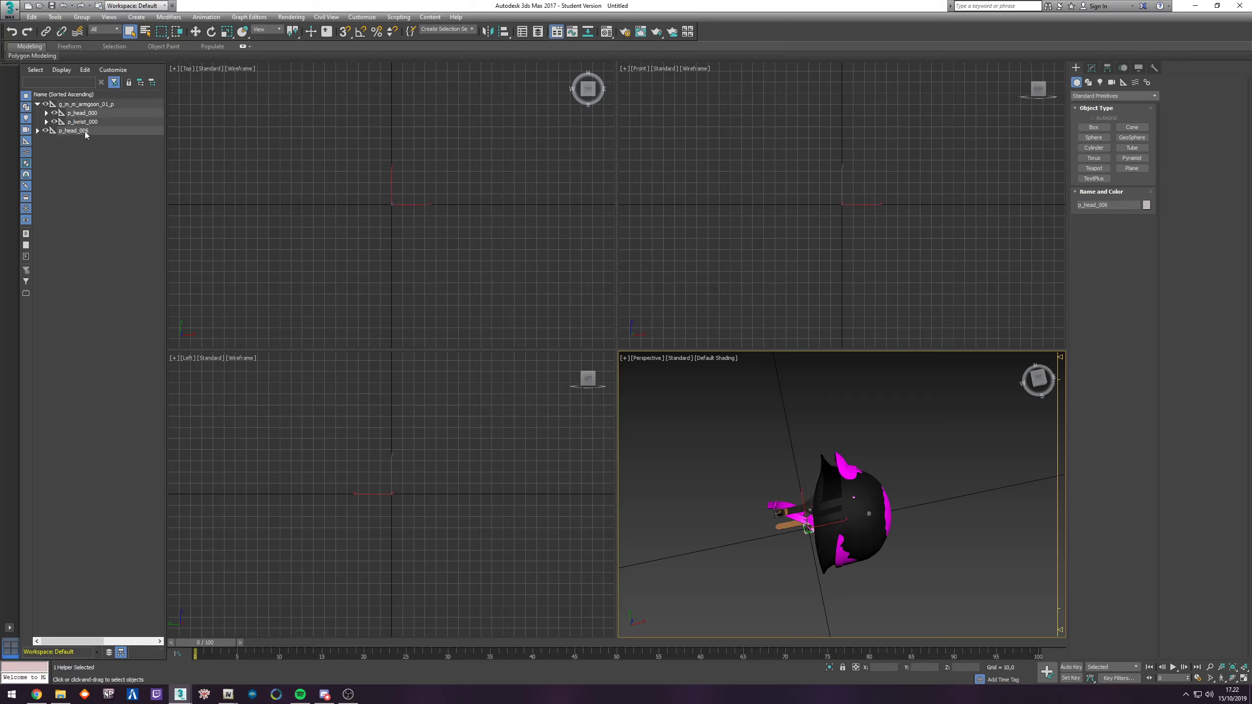
pyautogui.click(37, 130)
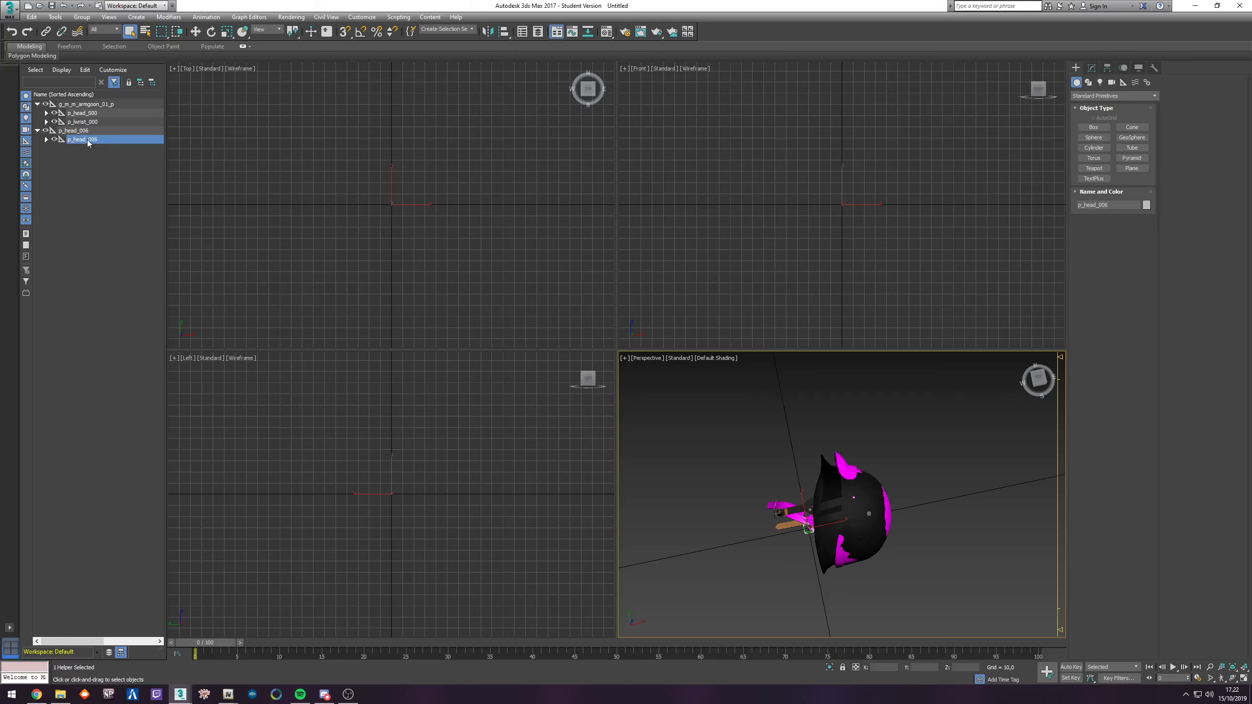
pyautogui.moveTo(88, 143); pyautogui.dragTo(82, 107)
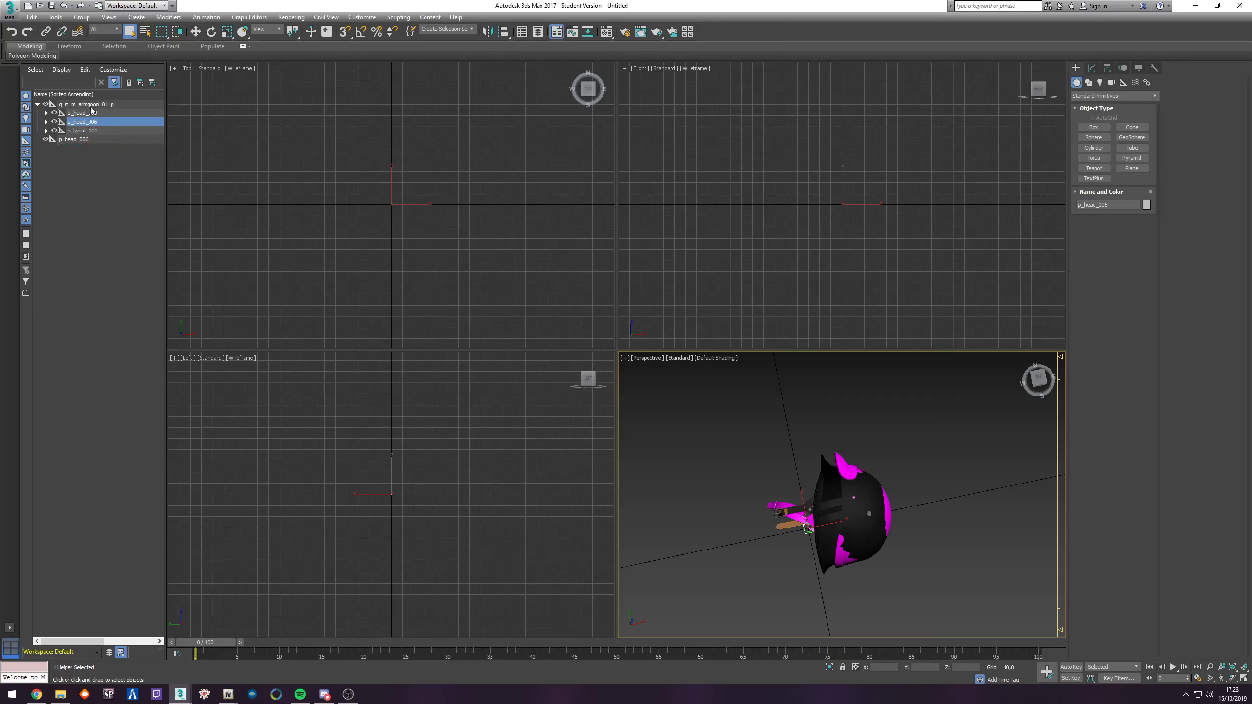
# Step: Rename the moved helmet node as p_head_001 and its child mesh as p_head_001_high
pyautogui.click(107, 122)
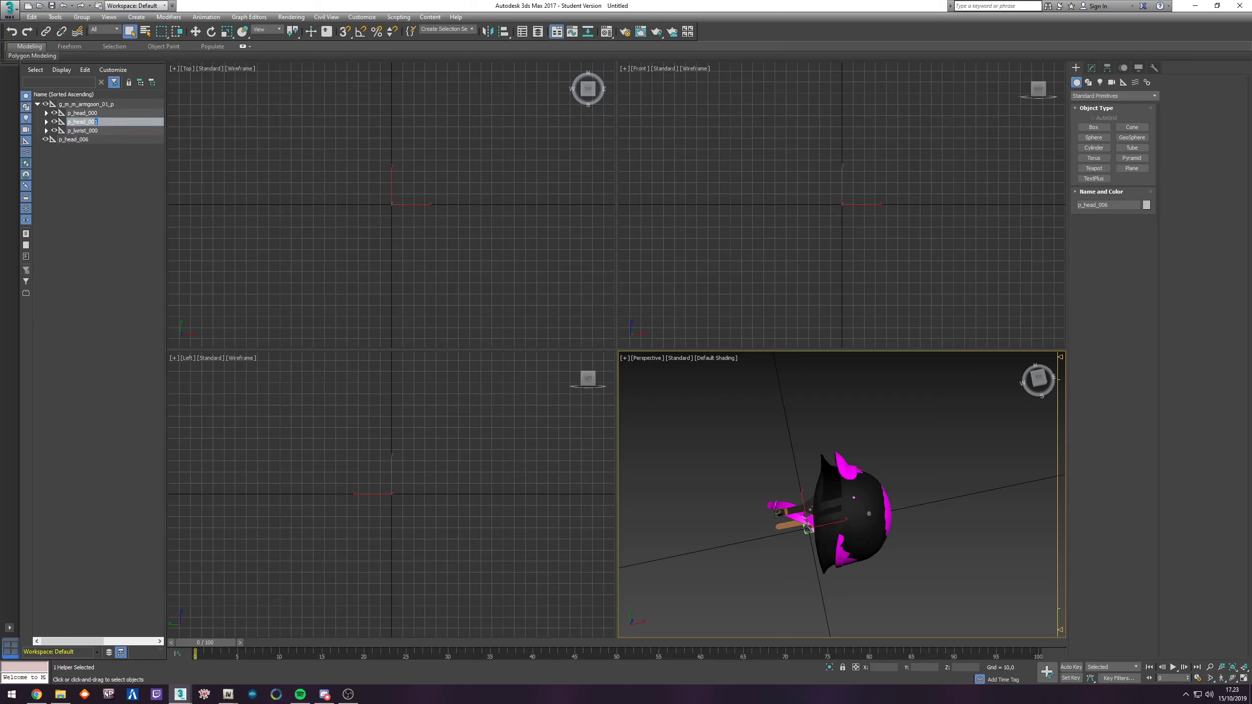
pyautogui.click(46, 121)
pyautogui.click(108, 131)
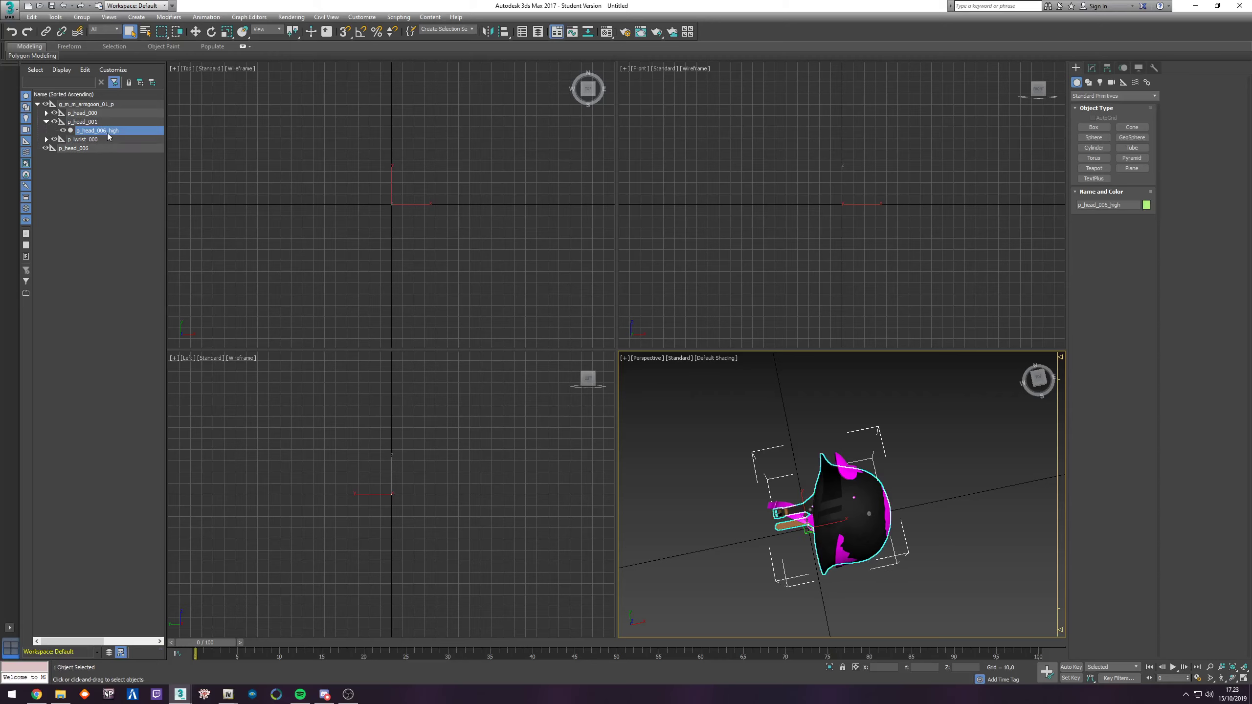
pyautogui.click(107, 130)
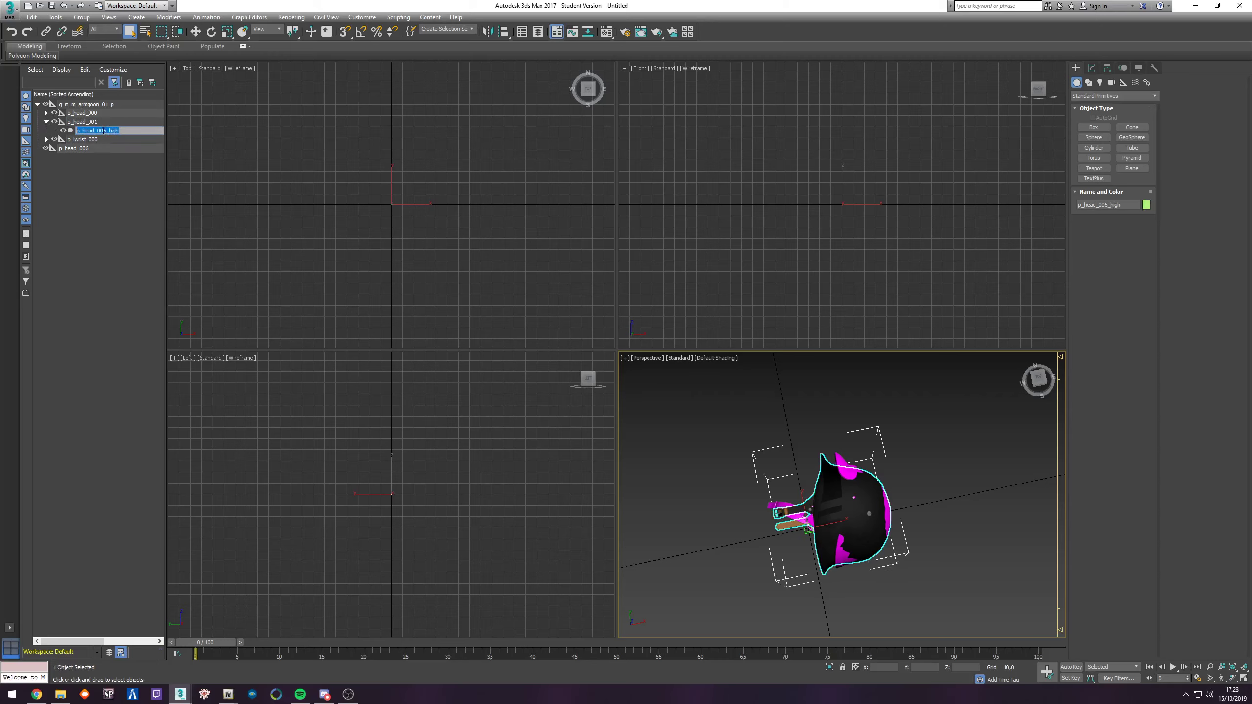
pyautogui.click(98, 196)
# Step: Delete the empty p_head_006 root from the scene and expand the g_m_m_armgoon_01_p hierarchy
pyautogui.rightClick(97, 150)
pyautogui.click(98, 198)
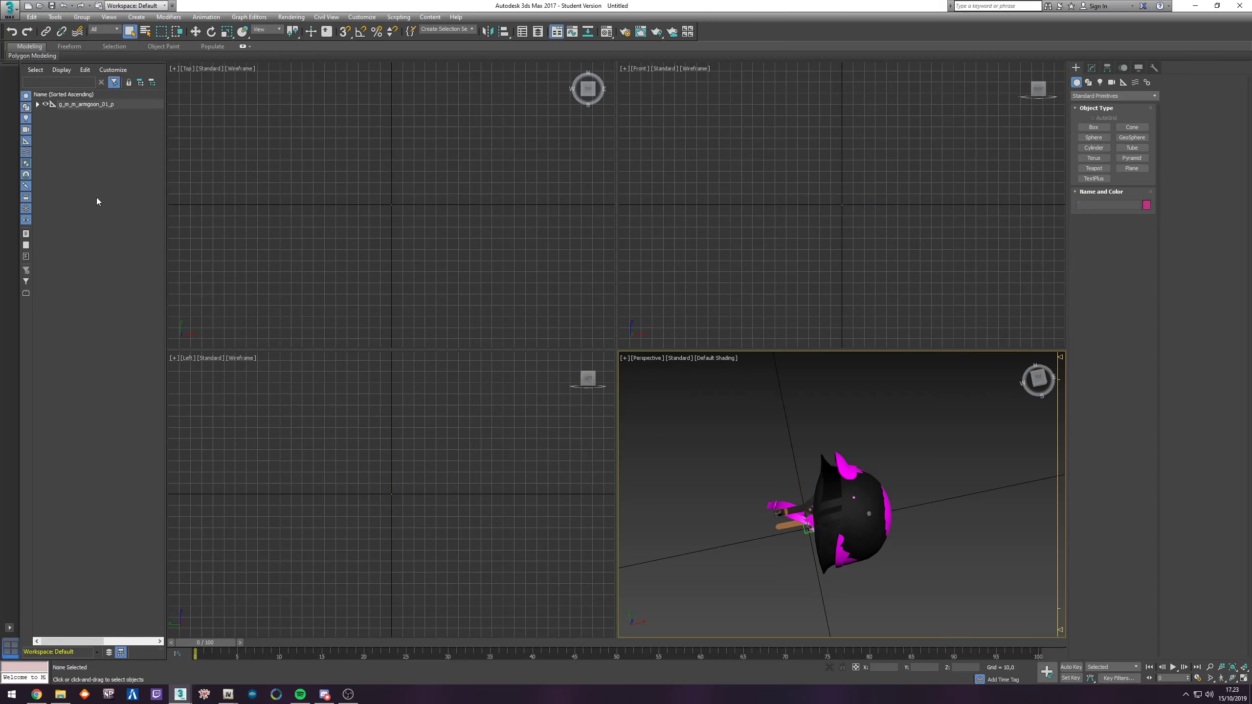
pyautogui.click(37, 105)
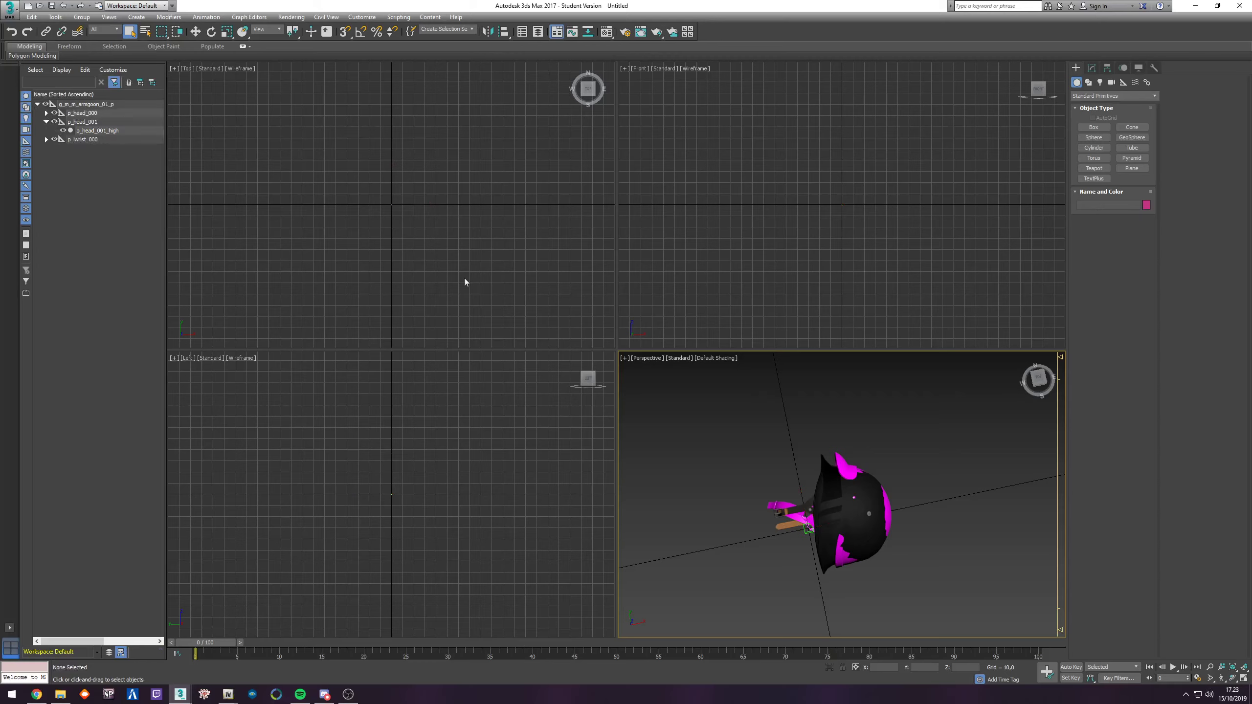
# Step: Hide the grid and frame the helmet mesh p_head_001_high in the Top, Front and Left viewports
pyautogui.moveTo(930, 479)
pyautogui.keyDown('alt'); pyautogui.mouseDown(button='middle')
pyautogui.moveTo(985, 504)
pyautogui.moveTo(937, 498)
pyautogui.mouseUp(button='middle'); pyautogui.keyUp('alt')
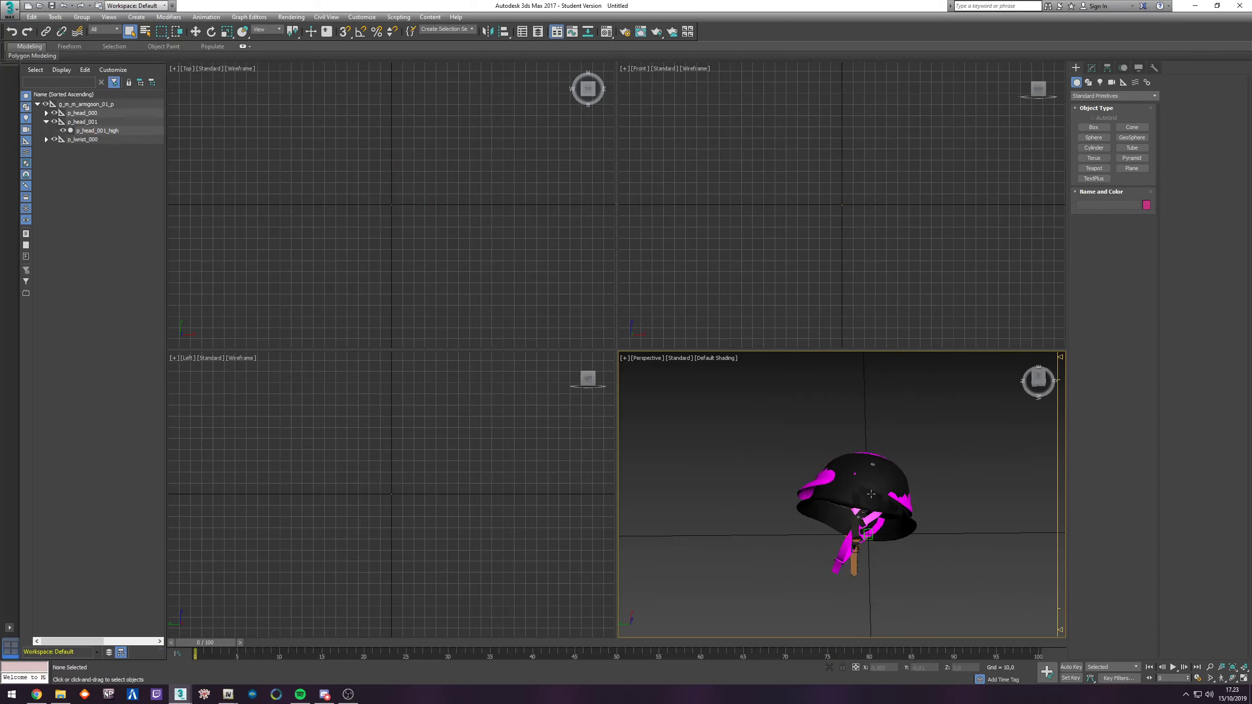
pyautogui.click(871, 493)
pyautogui.rightClick(399, 210)
pyautogui.press('g')
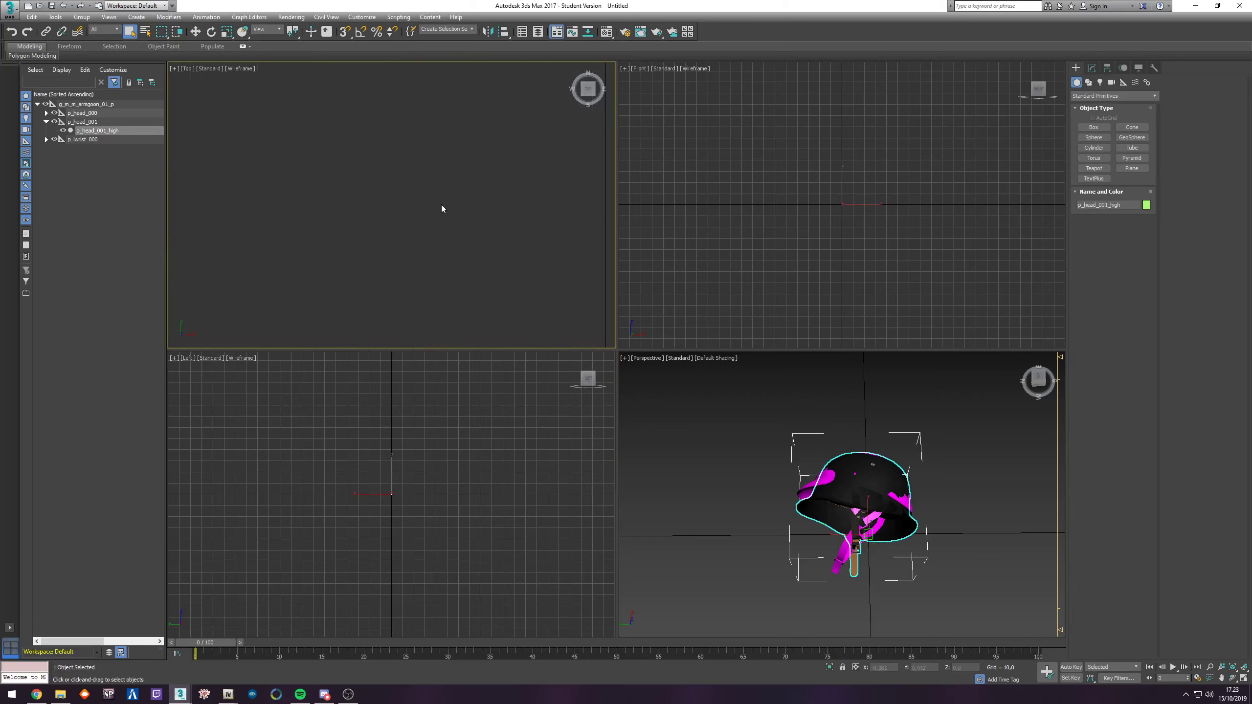
pyautogui.press('z')
pyautogui.rightClick(867, 206)
pyautogui.press('g')
pyautogui.press('z')
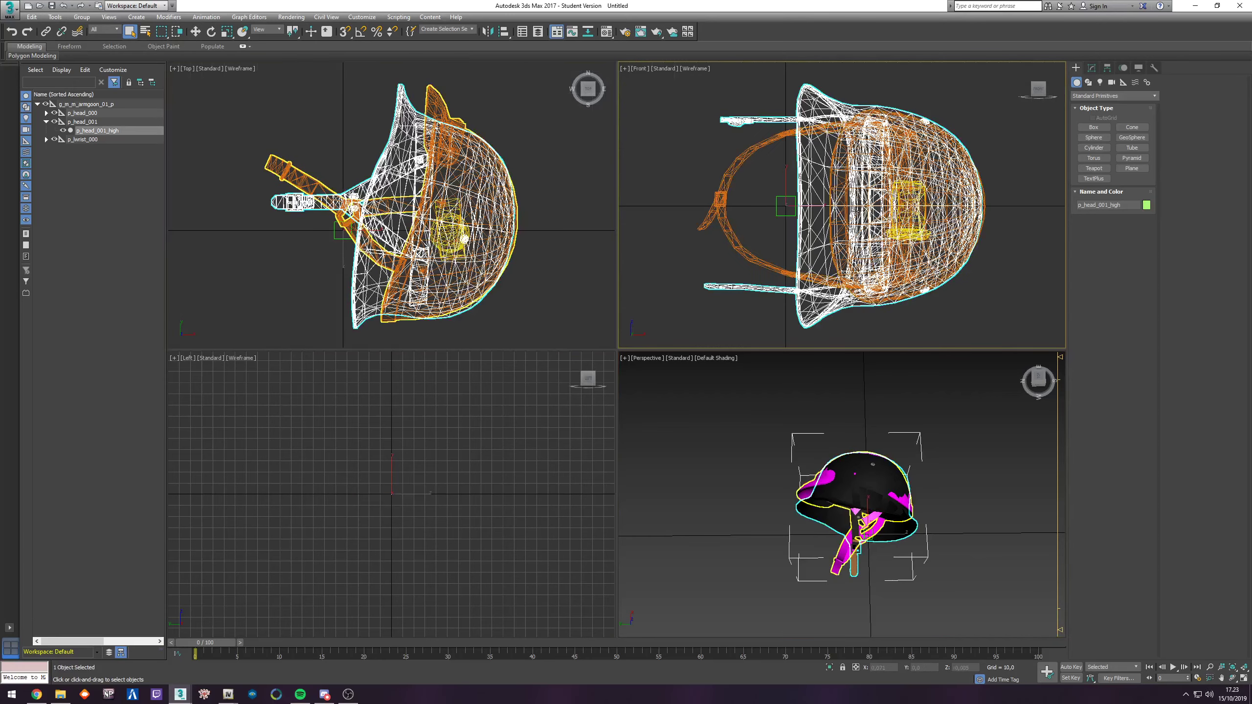
pyautogui.rightClick(399, 433)
pyautogui.press('g')
pyautogui.press('z')
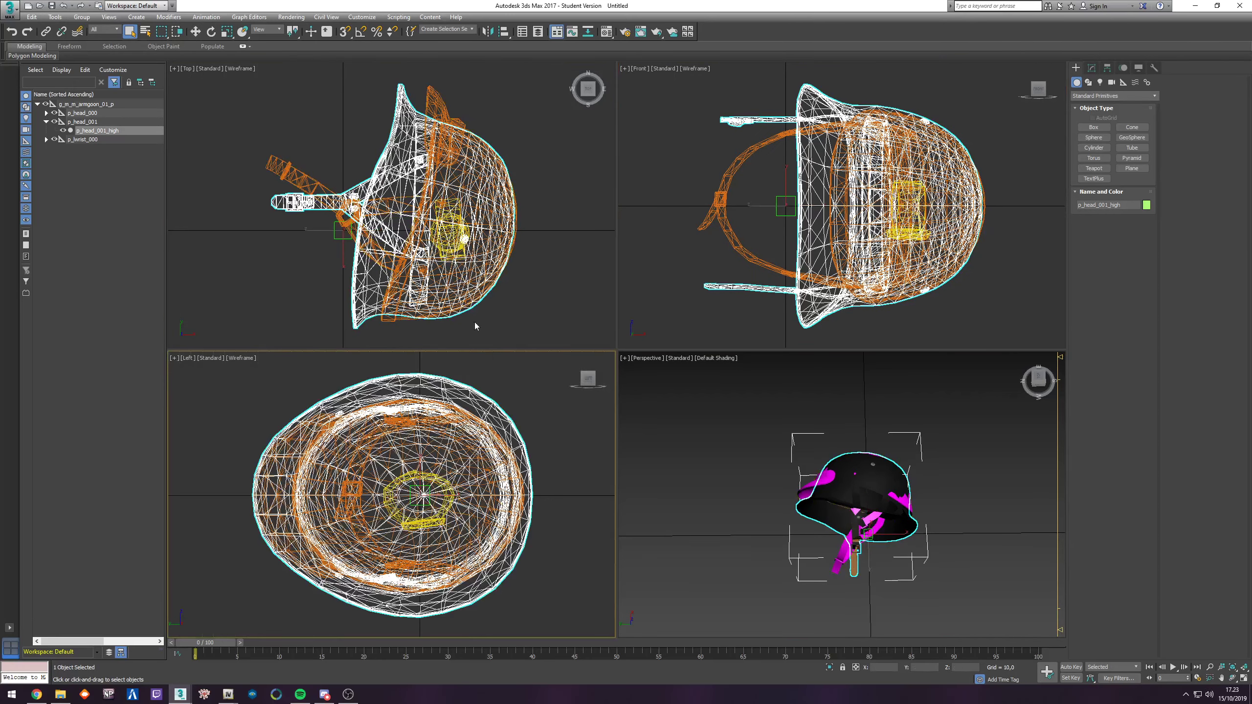
# Step: Activate the Move tool on p_head_001_high and examine the helmet's placement relative to the original head prop
pyautogui.click(196, 31)
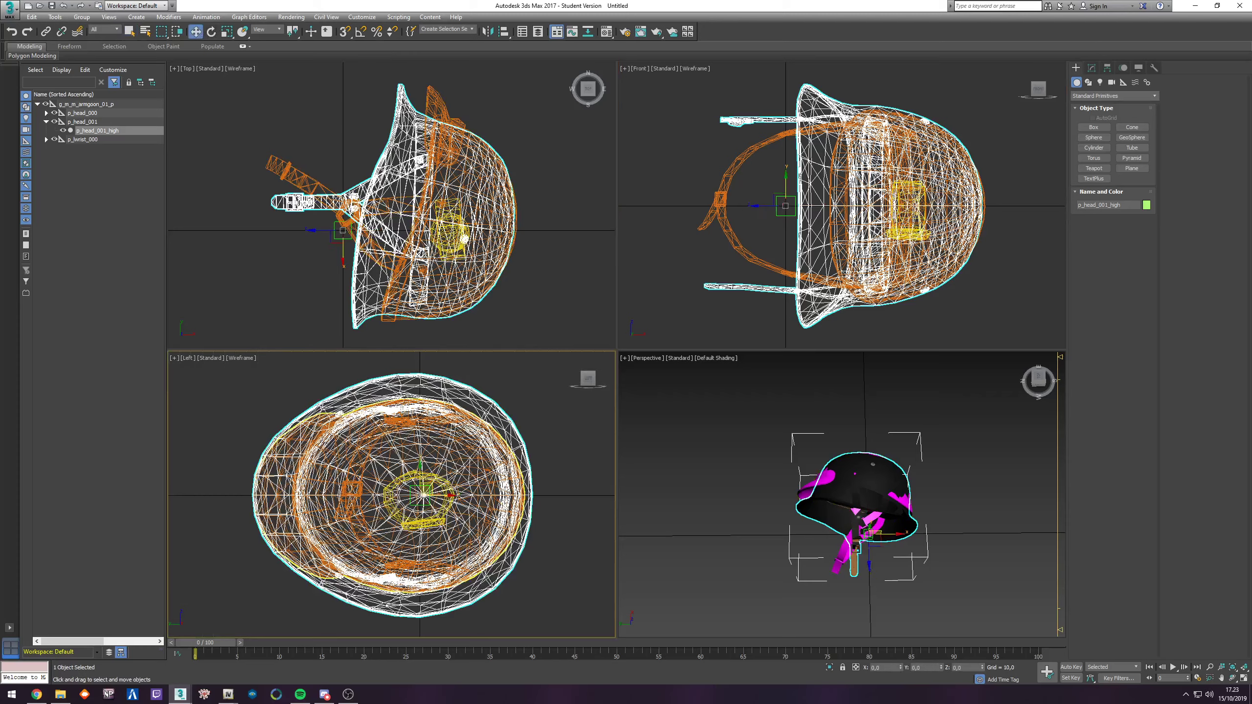
pyautogui.click(540, 218)
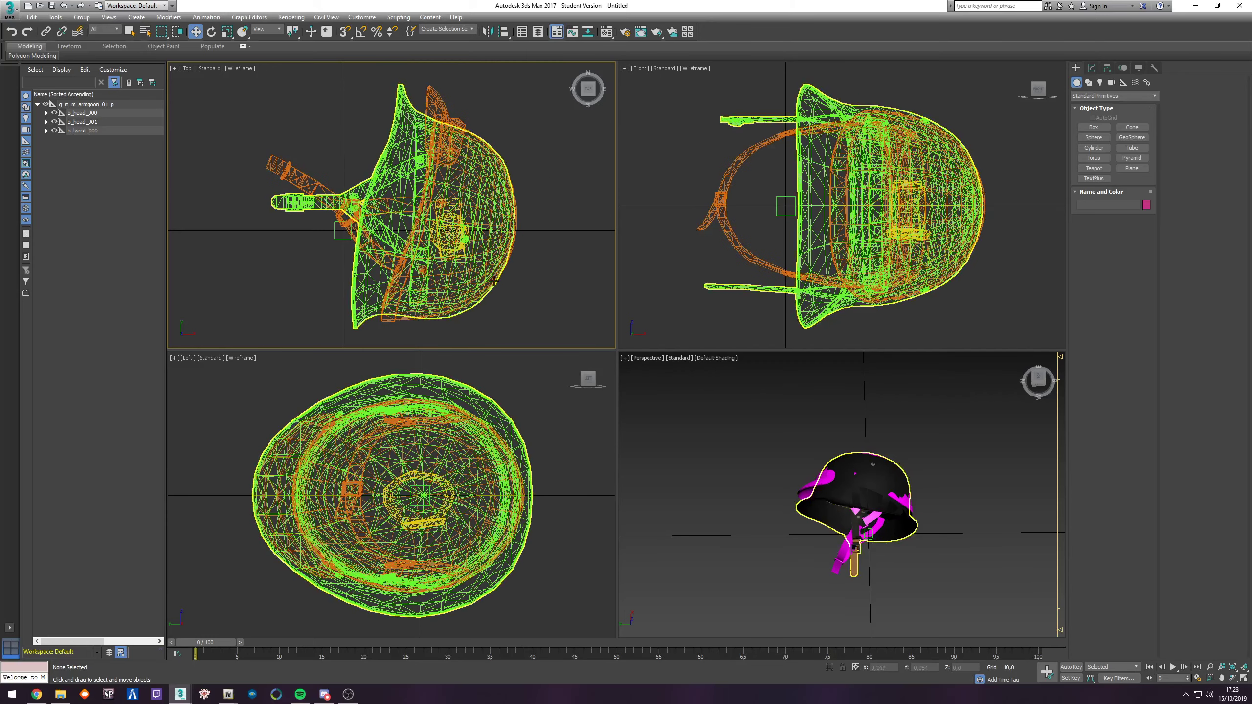
pyautogui.keyDown('alt'); pyautogui.moveTo(882, 485); pyautogui.dragTo(868, 511, button='middle'); pyautogui.keyUp('alt')
pyautogui.click(868, 511)
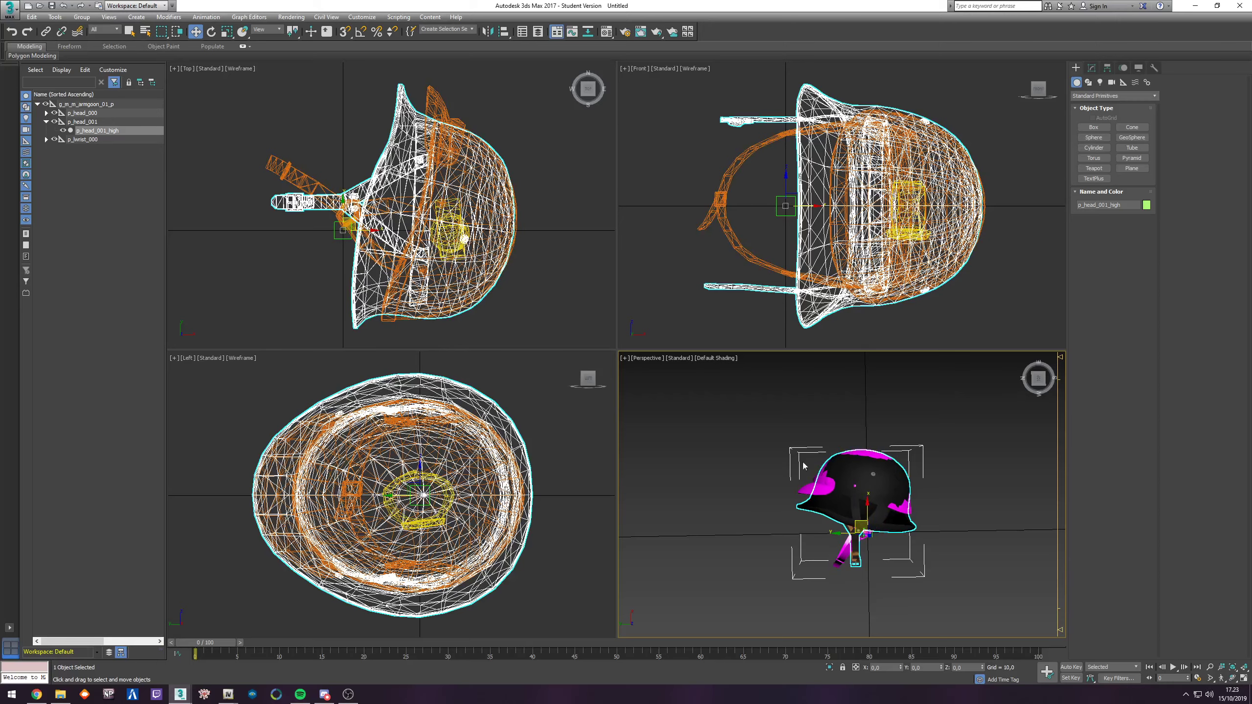
pyautogui.moveTo(807, 544)
pyautogui.keyDown('alt'); pyautogui.mouseDown(button='middle')
pyautogui.moveTo(976, 490)
pyautogui.moveTo(800, 551)
pyautogui.mouseUp(button='middle'); pyautogui.keyUp('alt')
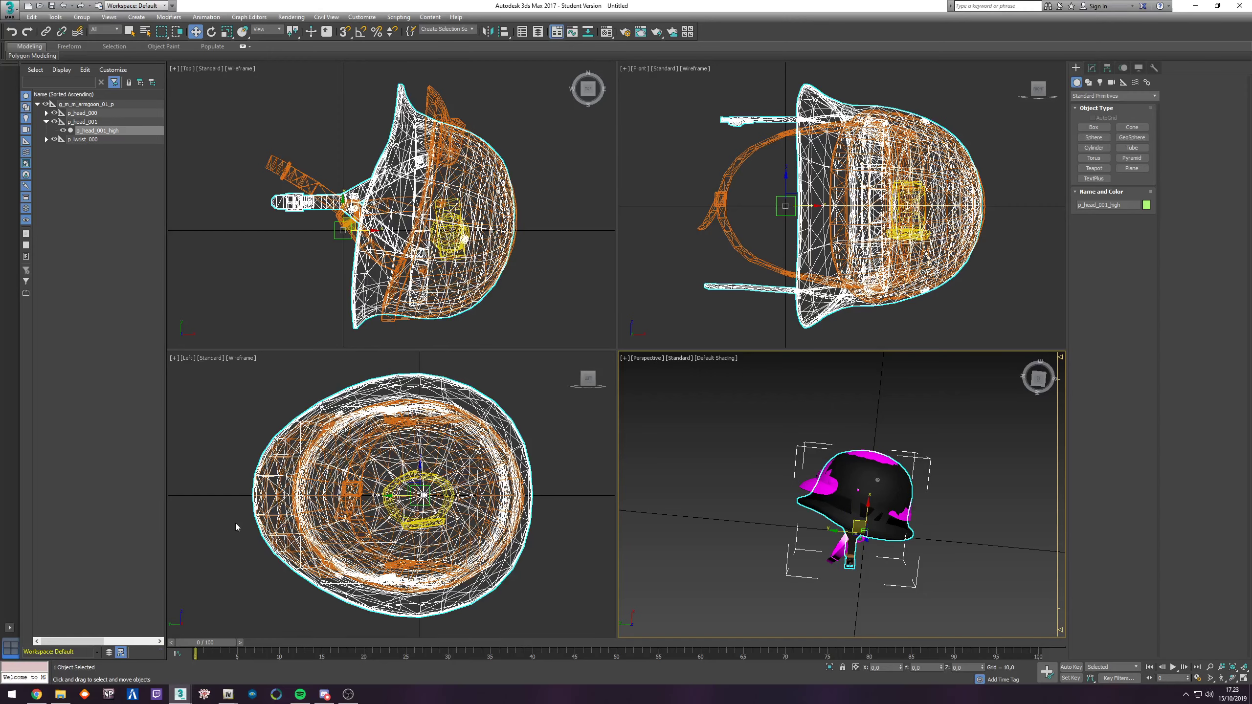
# Step: Open the inner p_head_006 folder in File Explorer and rename p_head_normal_006.dds as p_head_normal_001.dds
pyautogui.click(61, 695)
pyautogui.moveTo(587, 118); pyautogui.dragTo(674, 193)
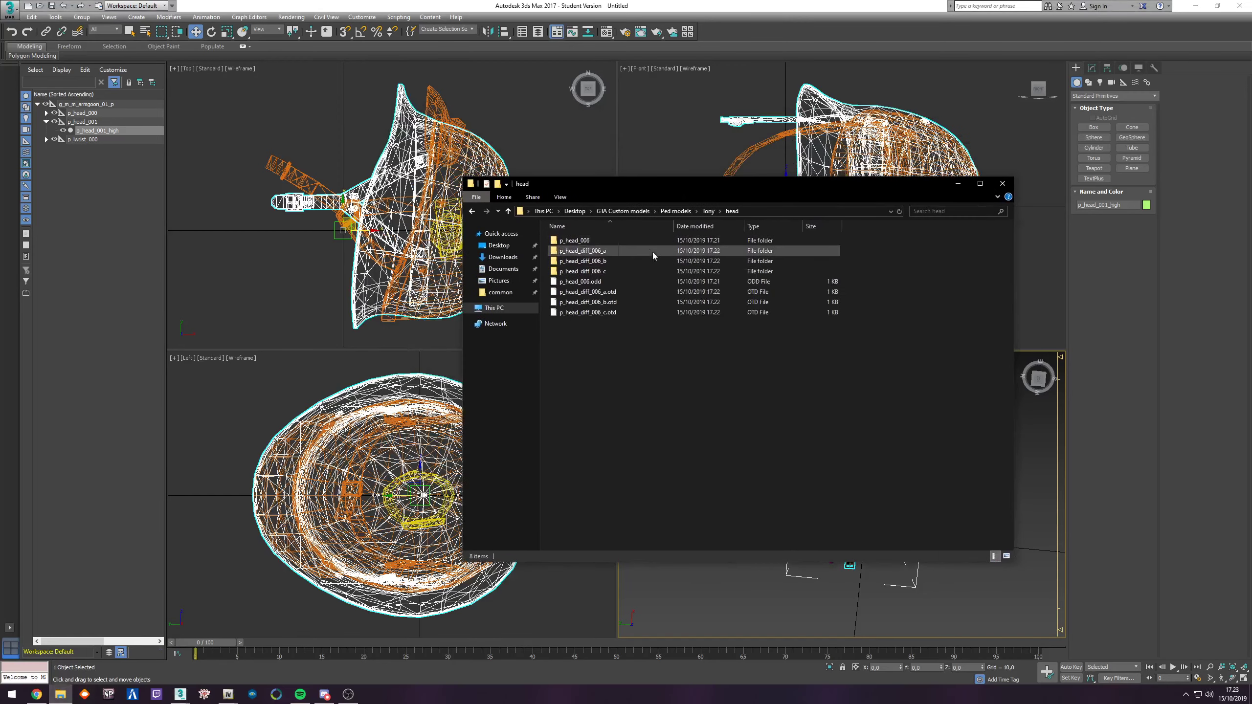
pyautogui.doubleClick(572, 240)
pyautogui.doubleClick(571, 240)
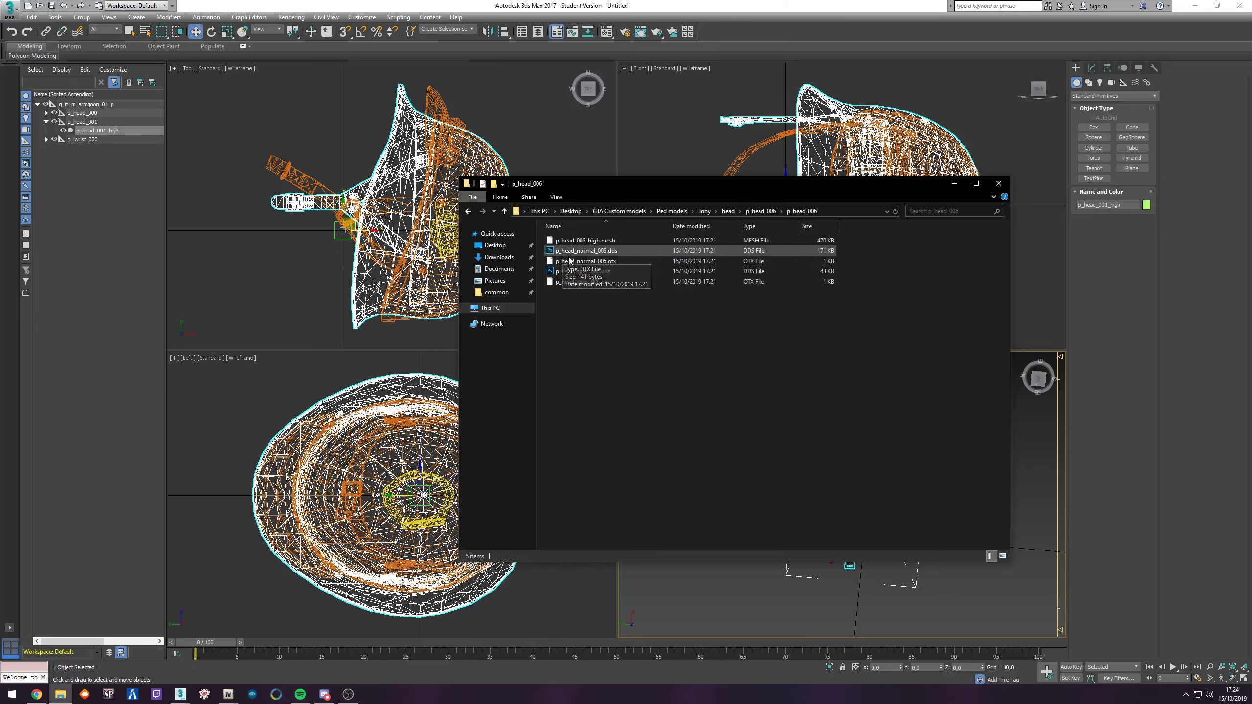
pyautogui.click(606, 253)
pyautogui.click(608, 252)
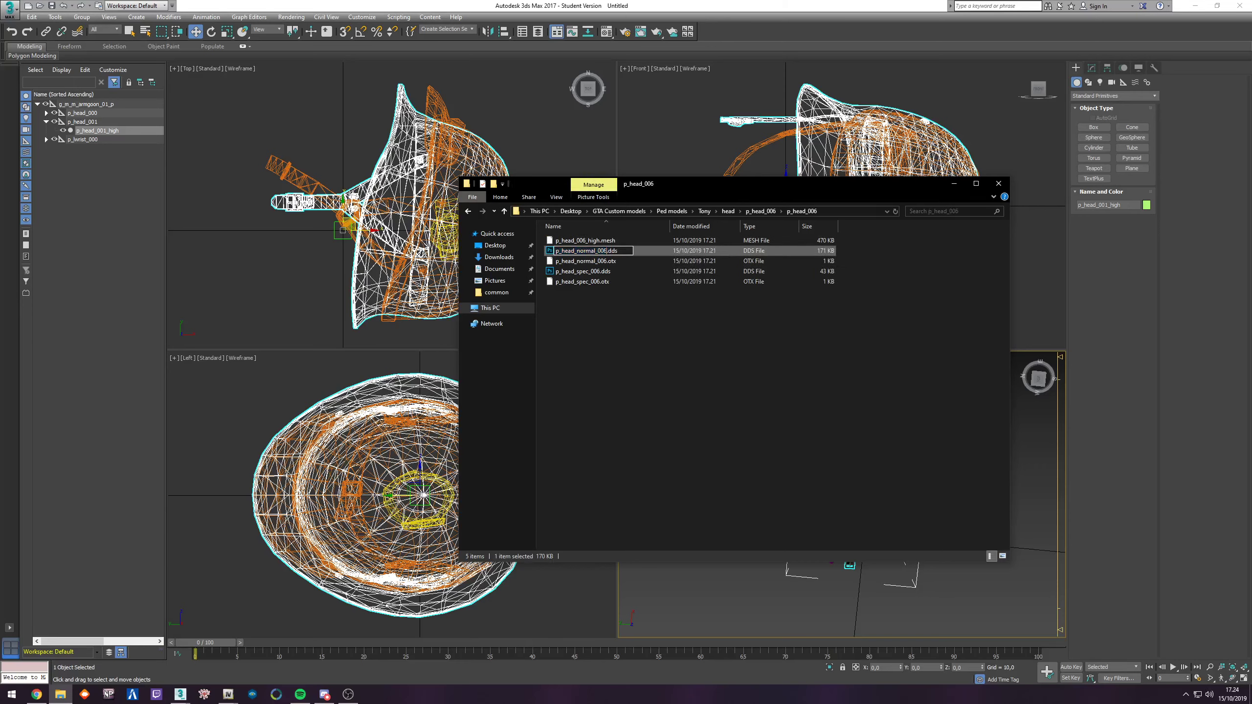
pyautogui.click(608, 251)
pyautogui.press('BackSpace')
pyautogui.write('1')
# Step: Rename the specular texture p_head_spec_006.dds as p_head_spec_001.dds
pyautogui.click(603, 272)
pyautogui.click(599, 273)
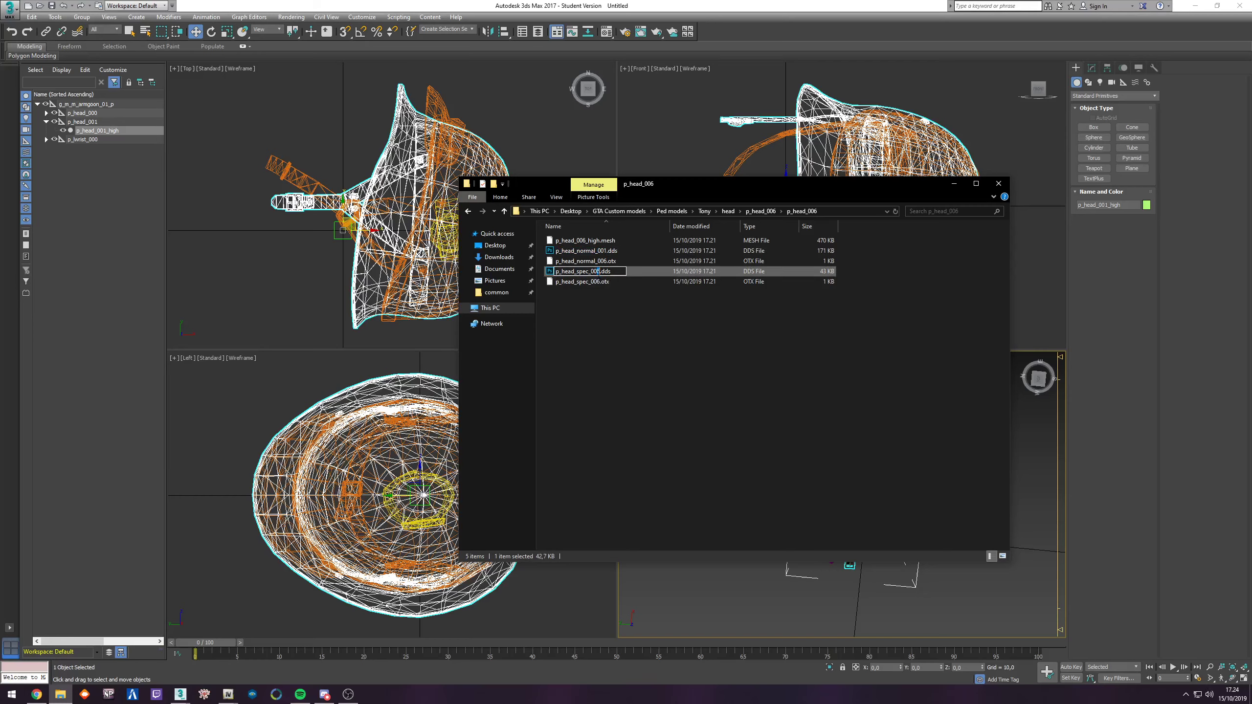
pyautogui.press('BackSpace')
pyautogui.write('1')
pyautogui.click(622, 331)
# Step: Return to the parent head folder, open p_head_diff_006_a and rename its diffuse texture as p_head_diff_001_a.dds
pyautogui.click(102, 122)
pyautogui.hotkey('alt', 'Tab')
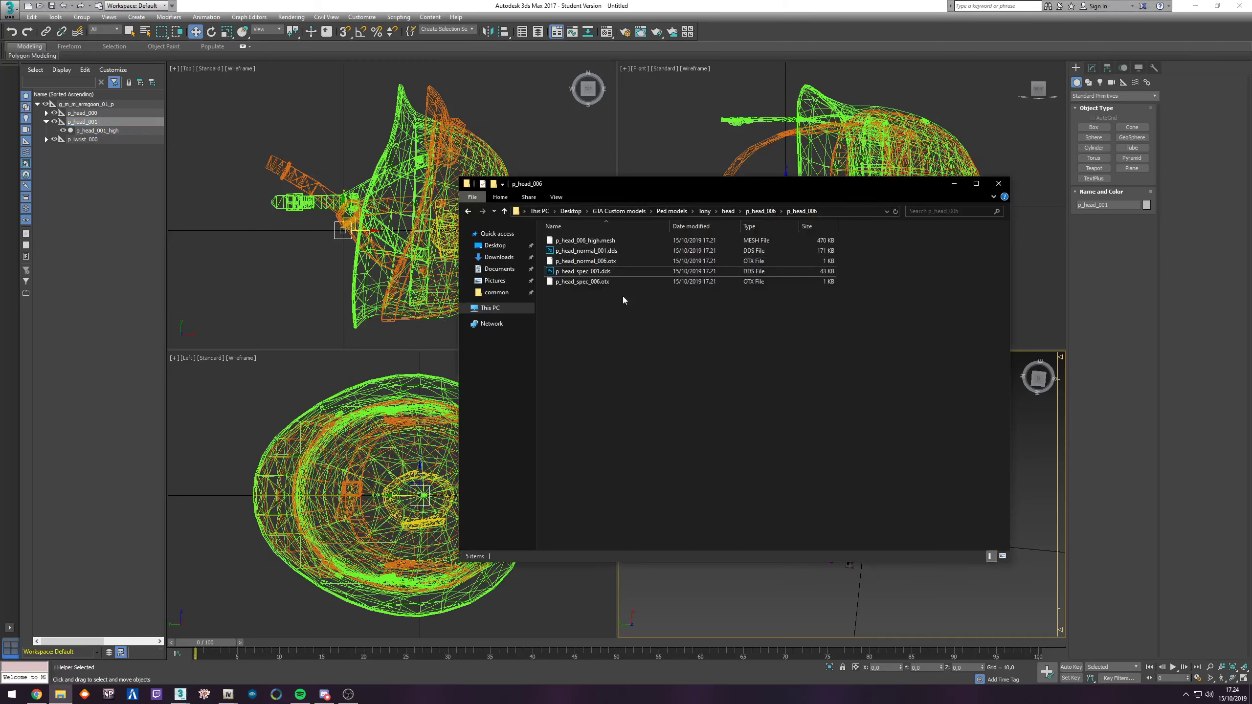
pyautogui.click(763, 211)
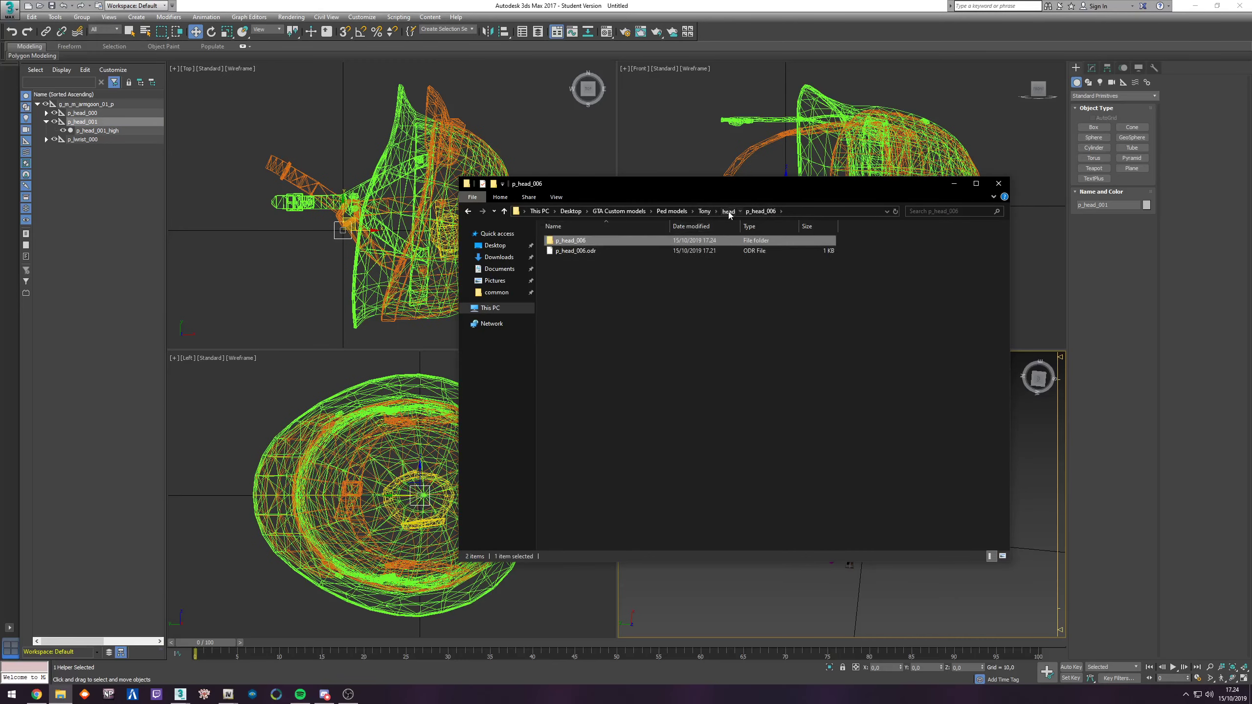
pyautogui.click(729, 212)
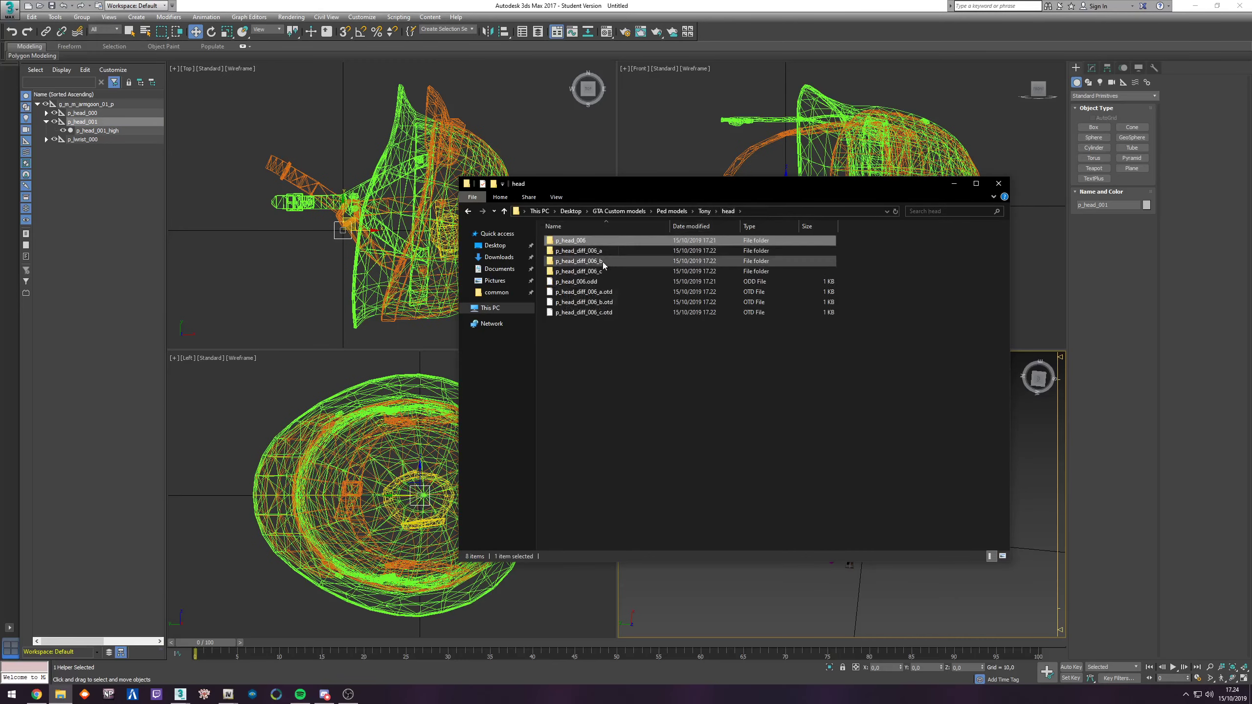
pyautogui.doubleClick(579, 251)
pyautogui.click(575, 274)
pyautogui.click(590, 283)
pyautogui.press('Return')
pyautogui.press('BackSpace')
# Step: Open the p_head_diff_006_b folder and rename its diffuse texture as p_head_diff_001_b.dds
pyautogui.doubleClick(590, 279)
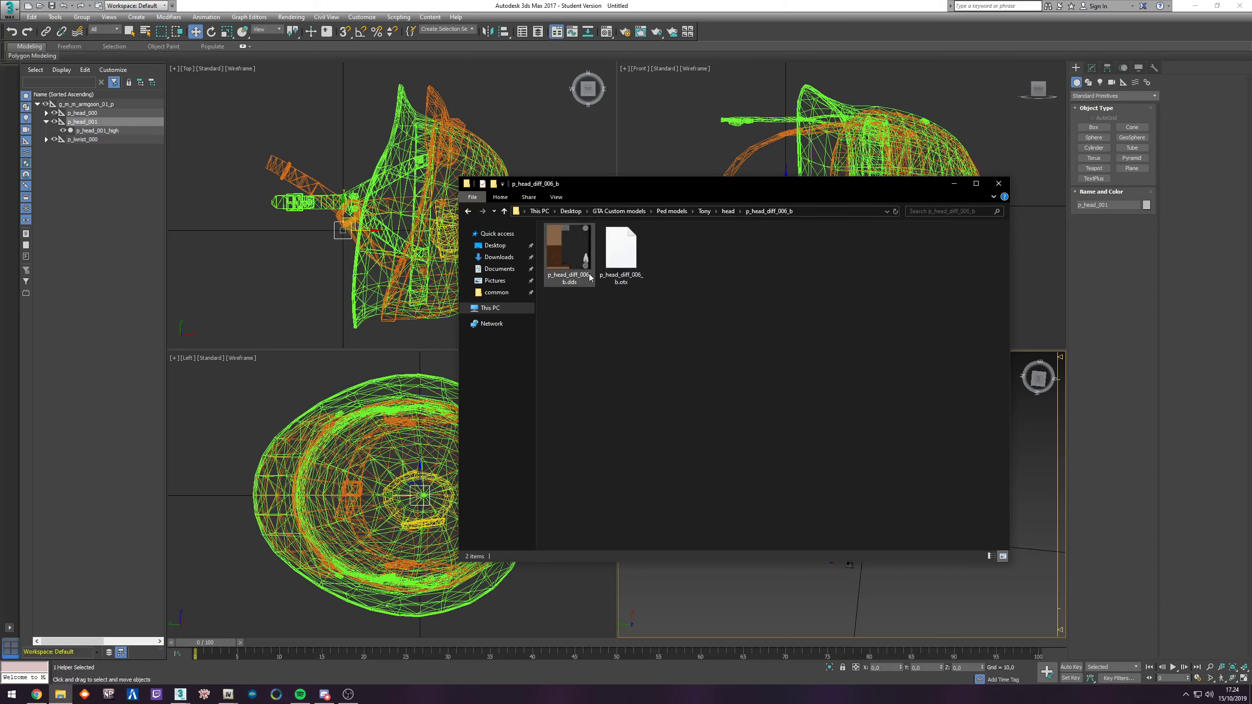
pyautogui.click(588, 281)
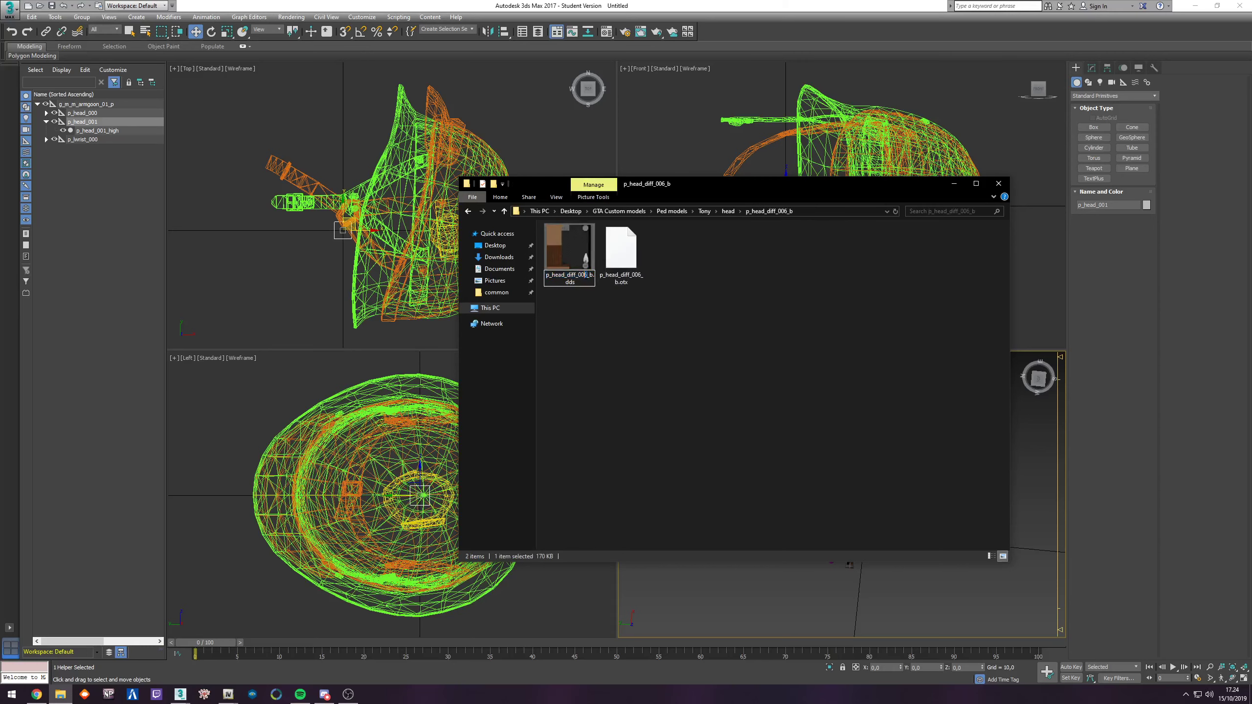
pyautogui.press('BackSpace')
# Step: Open the p_head_diff_006_c folder and rename its diffuse texture as p_head_diff_001_c.dds
pyautogui.doubleClick(590, 273)
pyautogui.click(591, 279)
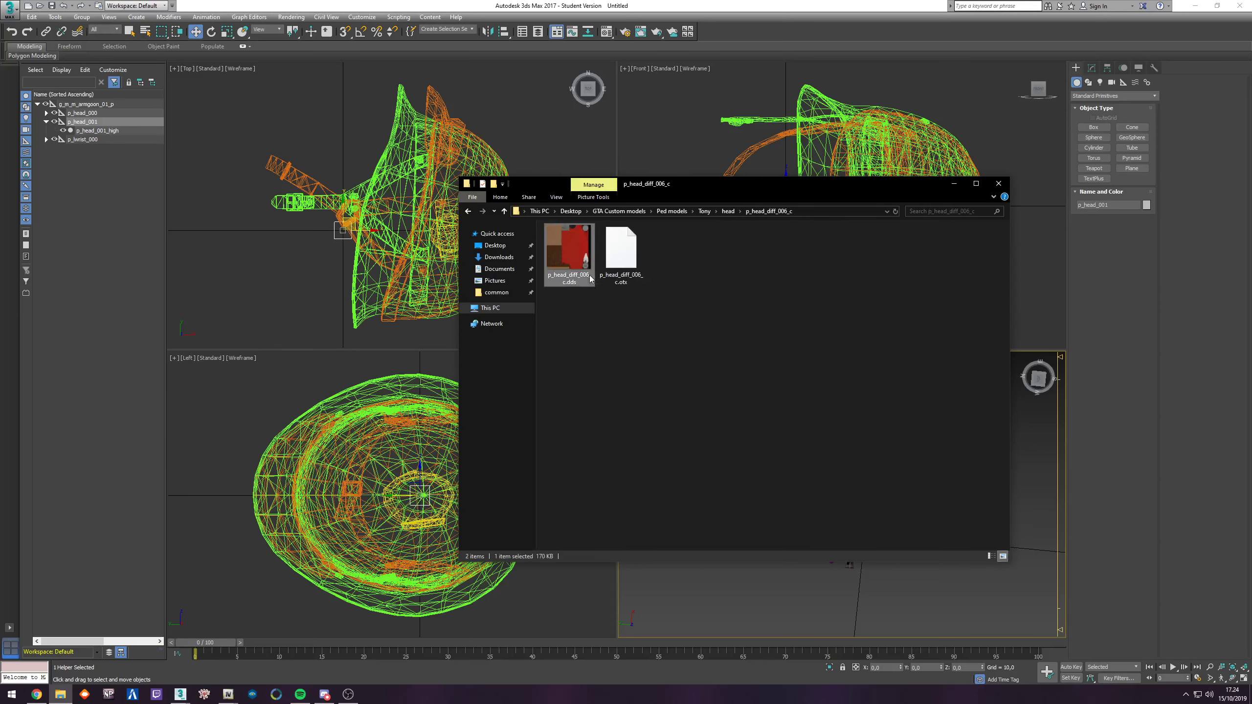
pyautogui.click(591, 286)
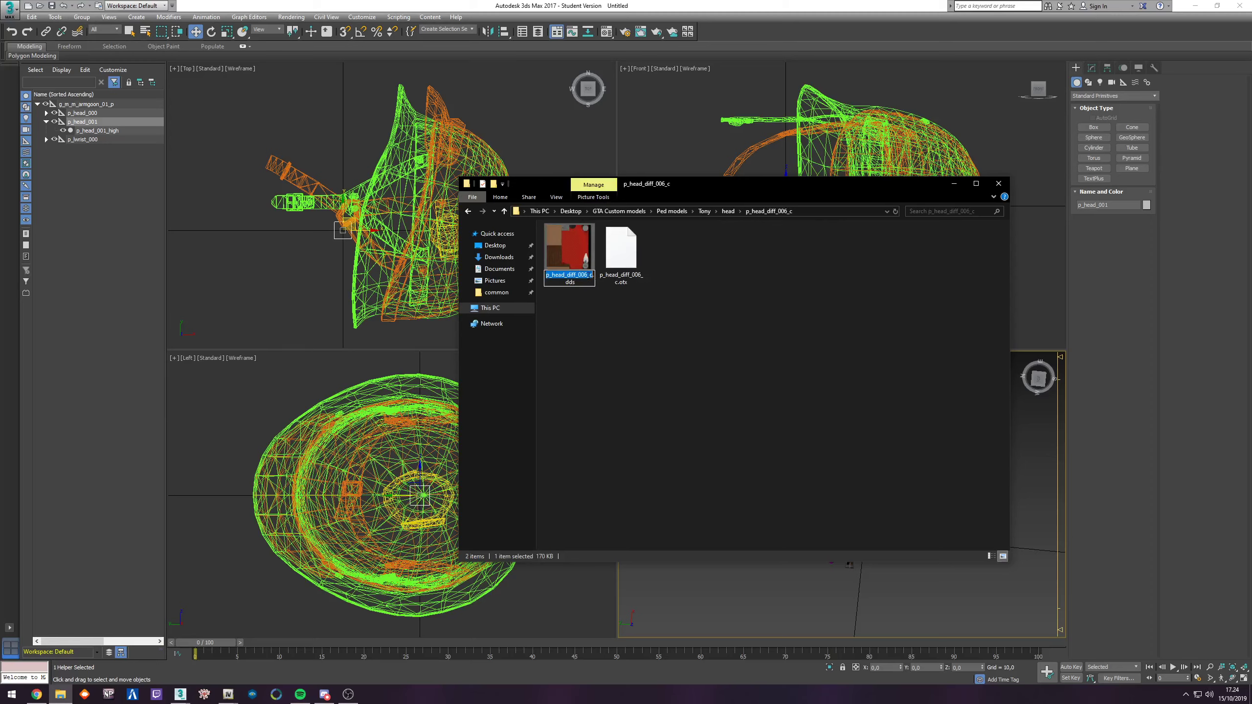
pyautogui.click(601, 338)
pyautogui.press('BackSpace')
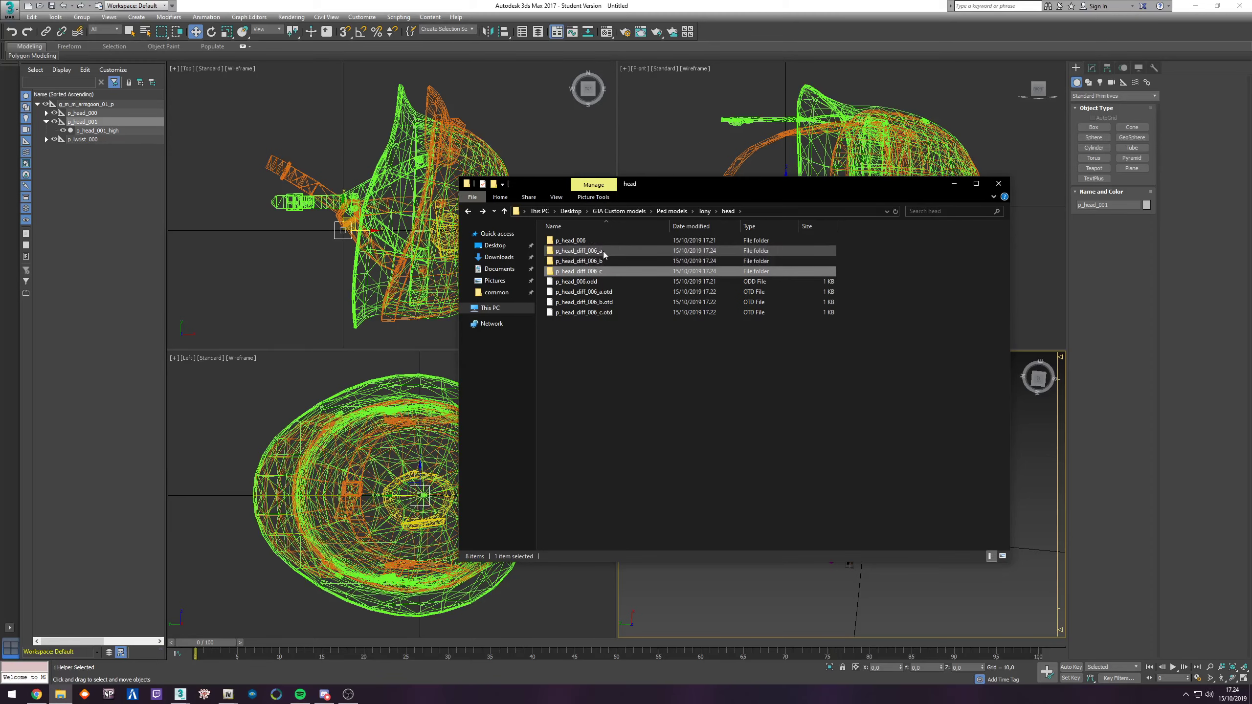
# Step: Switch to 3ds Max, open the helmet mesh p_head_001_high in the GIMS V material editor and rename its material as p_head_diff_001_a
pyautogui.hotkey('alt', 'Tab')
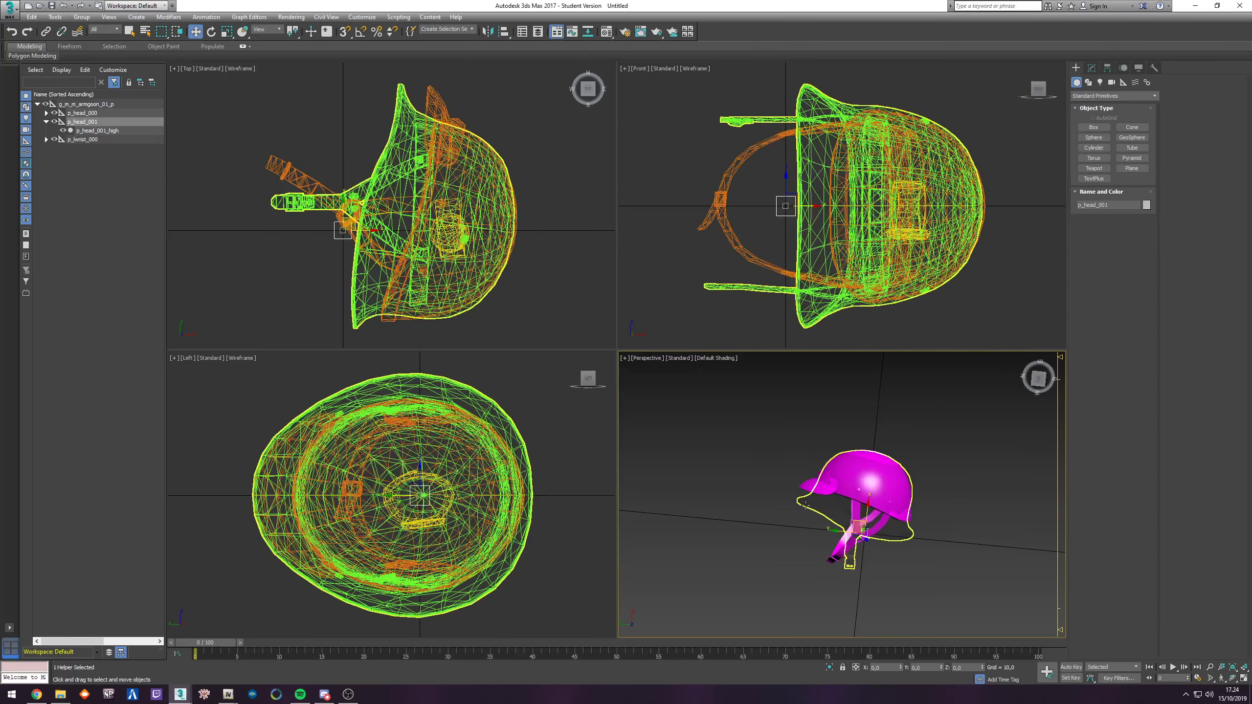
pyautogui.click(814, 504)
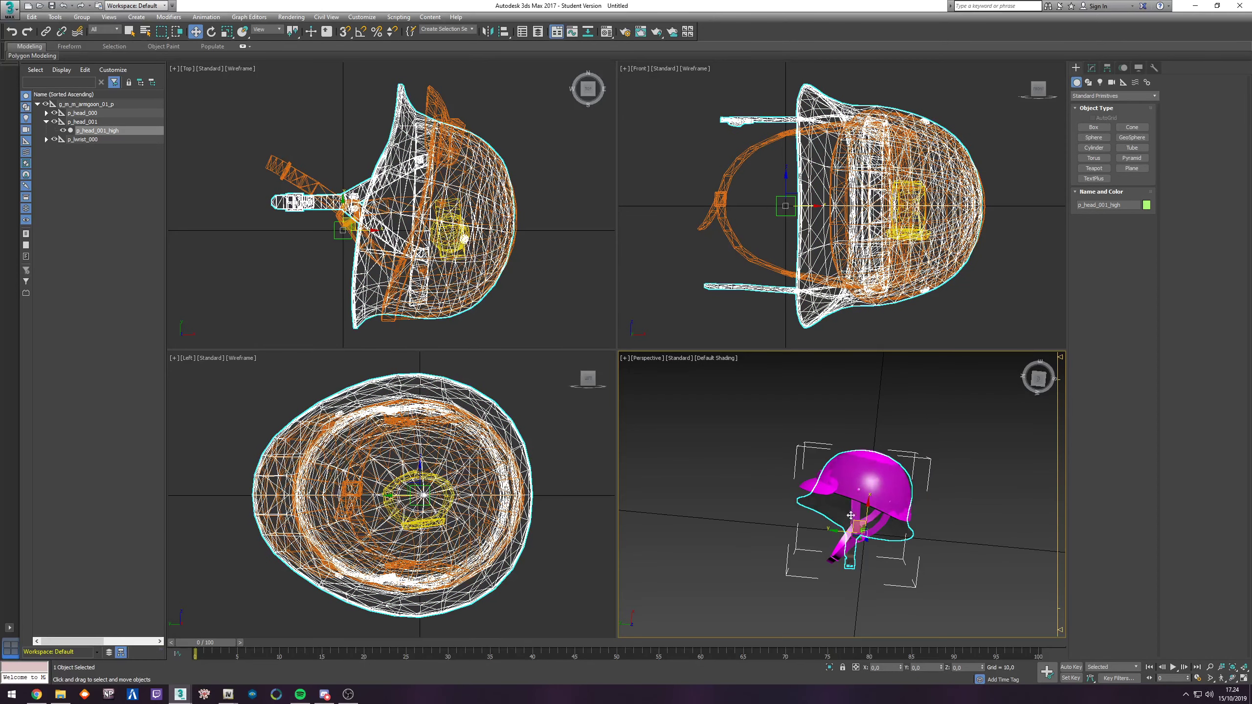
pyautogui.click(204, 694)
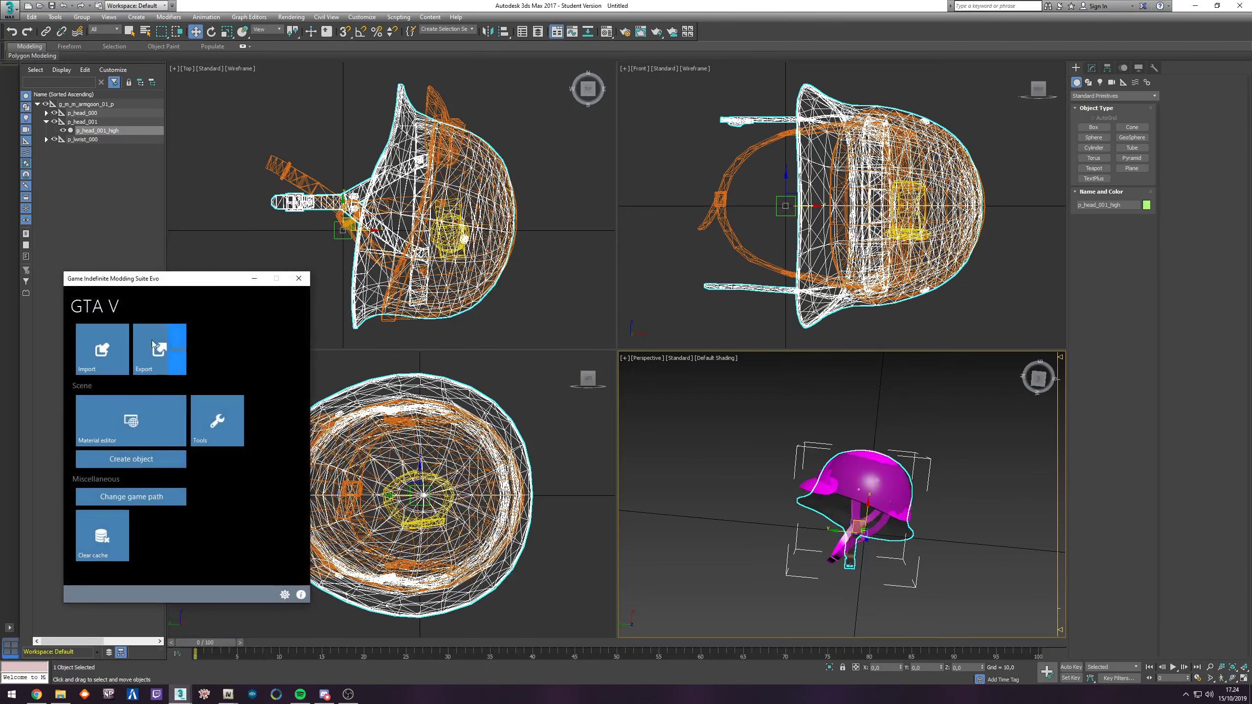
pyautogui.click(142, 425)
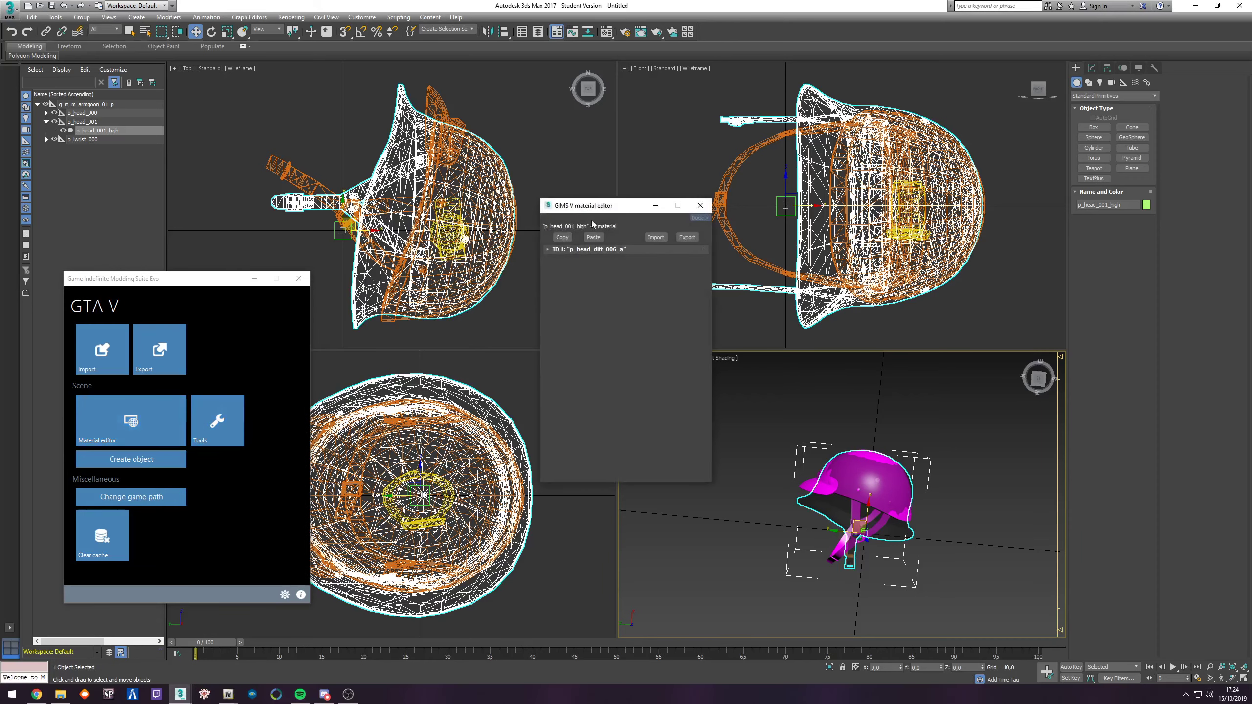
pyautogui.click(398, 261)
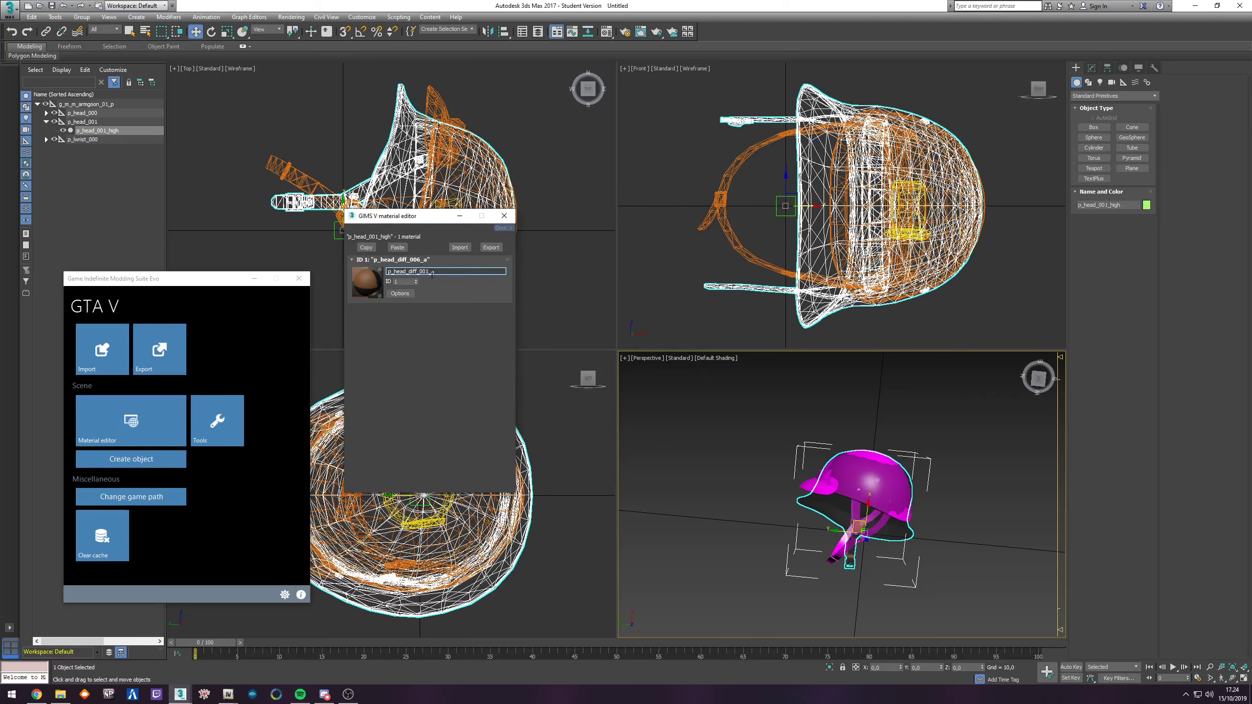
# Step: Open the material's settings and begin replacing its Bump Texture, browsing up to the GTA Custom models folder
pyautogui.click(402, 295)
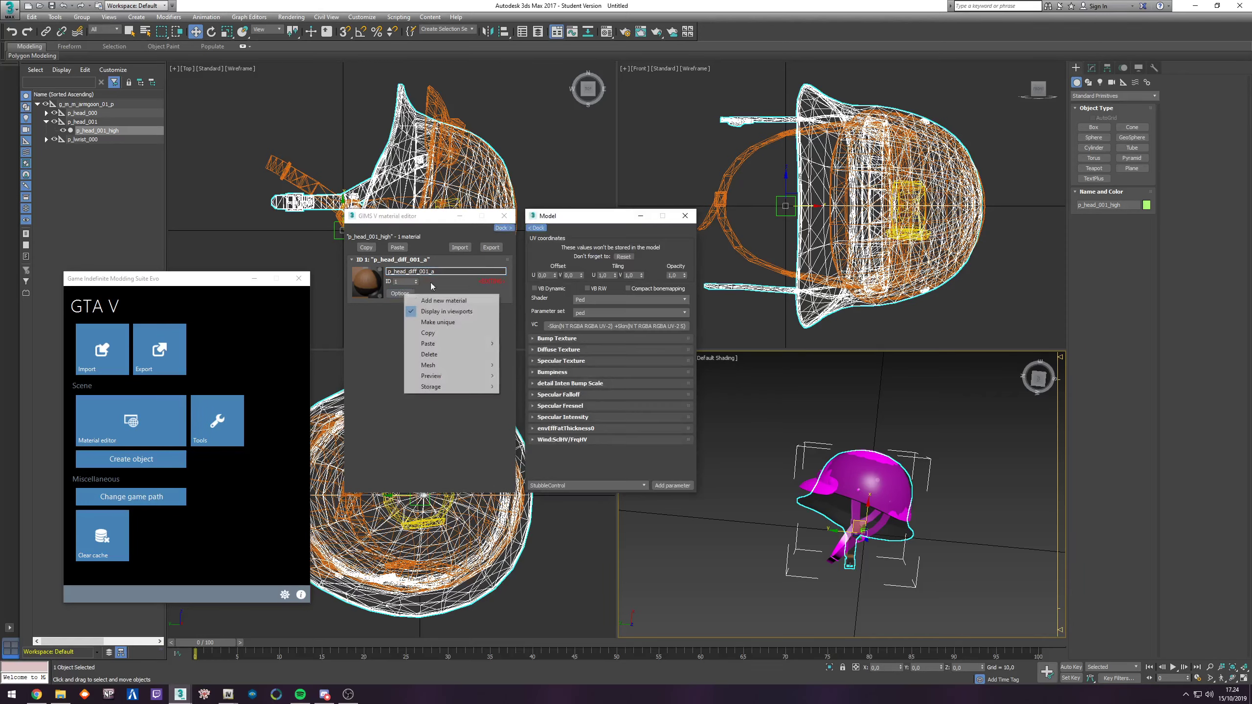
pyautogui.click(551, 339)
pyautogui.click(597, 360)
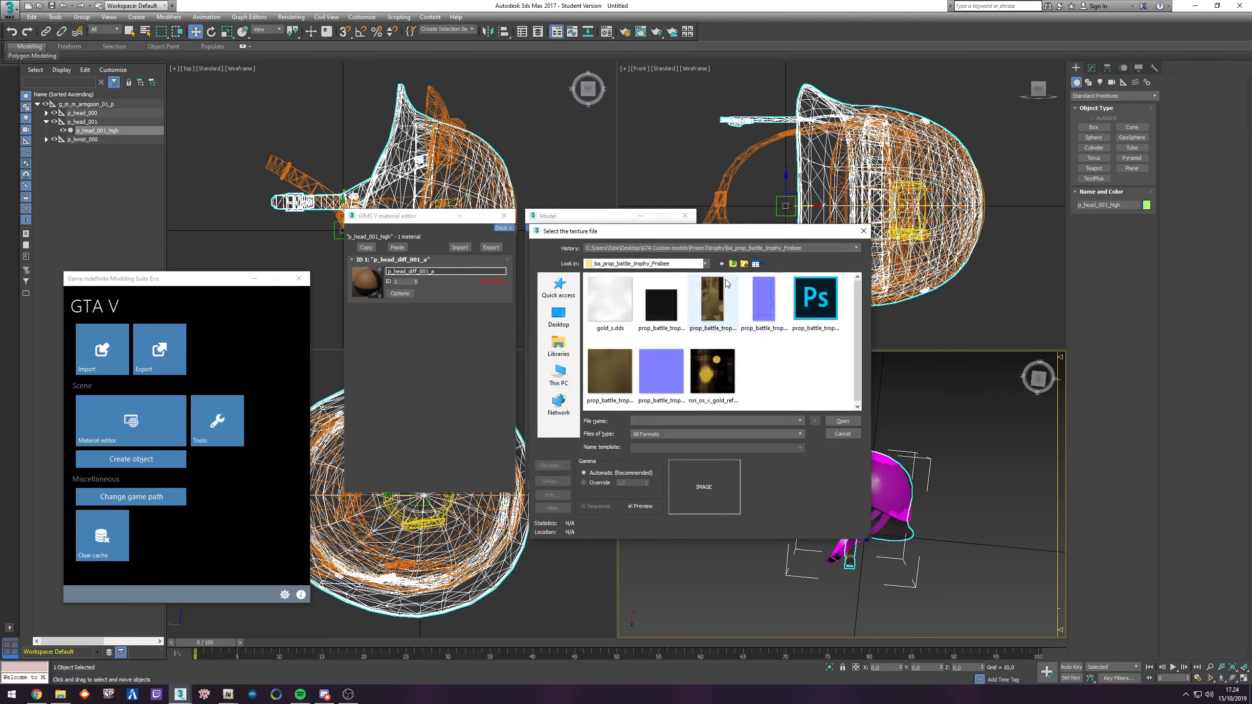
pyautogui.press('BackSpace')
pyautogui.press('BackSpace')
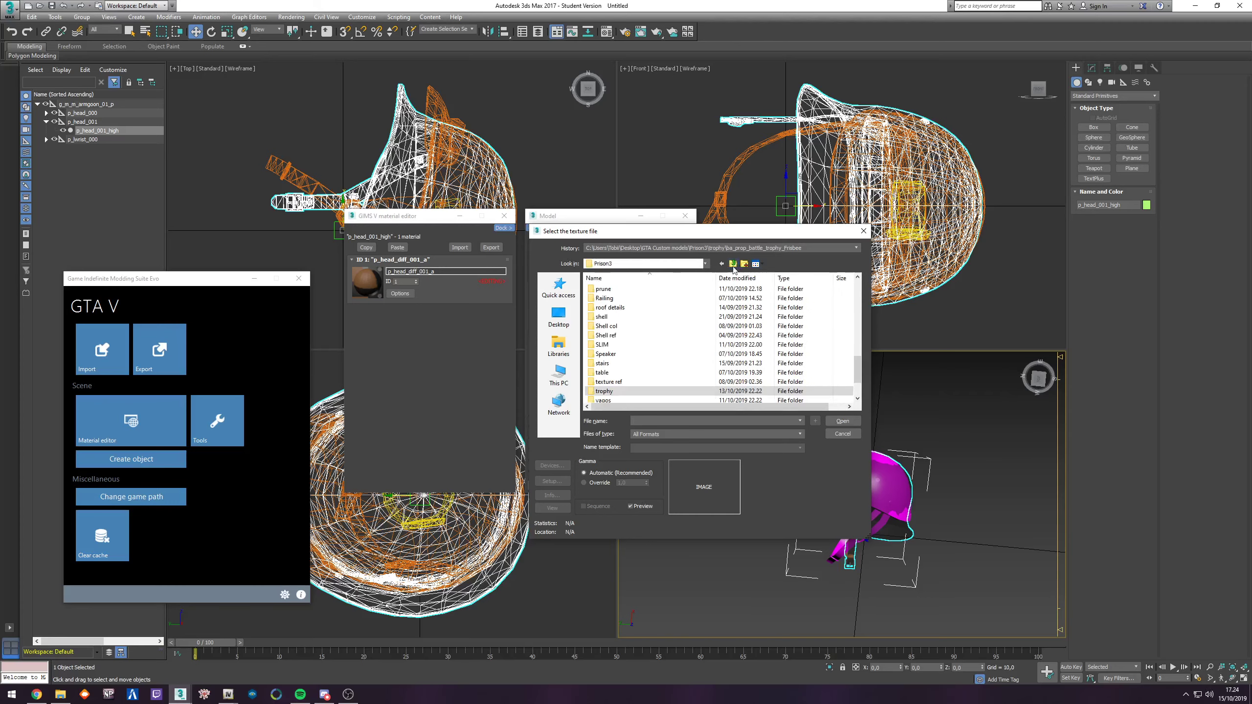
pyautogui.scroll(4, 649, 343)
pyautogui.click(622, 326)
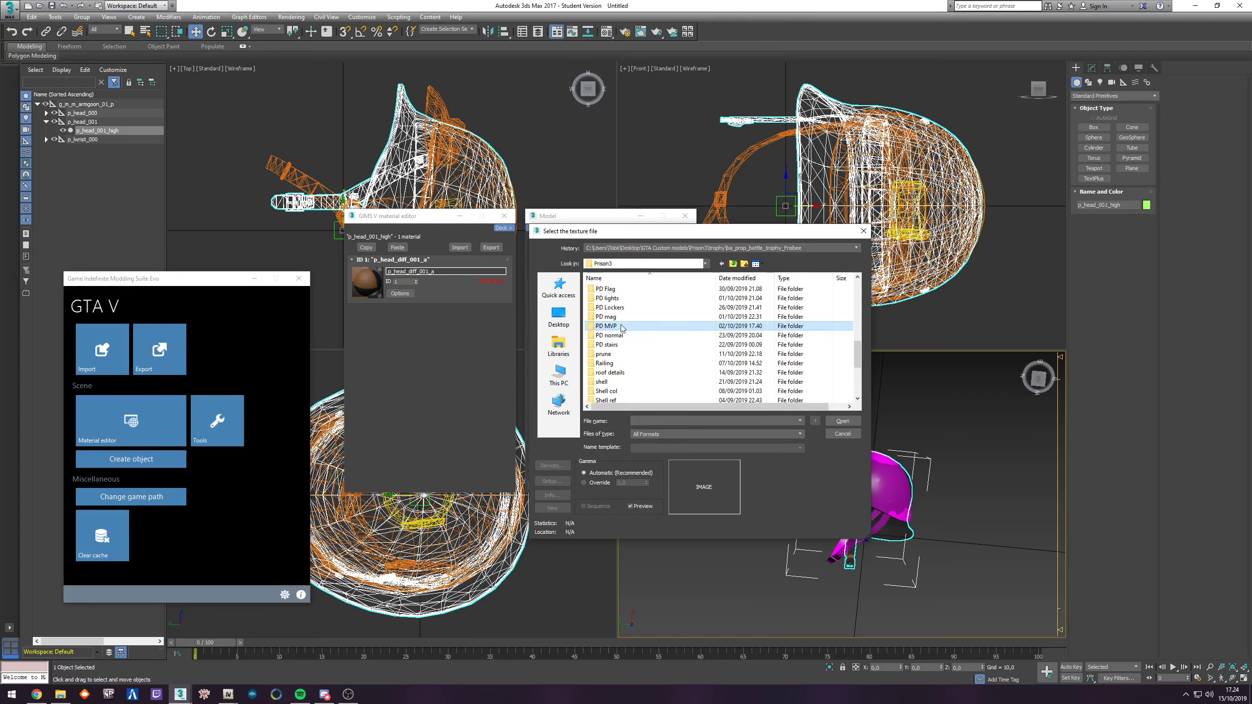
pyautogui.click(733, 266)
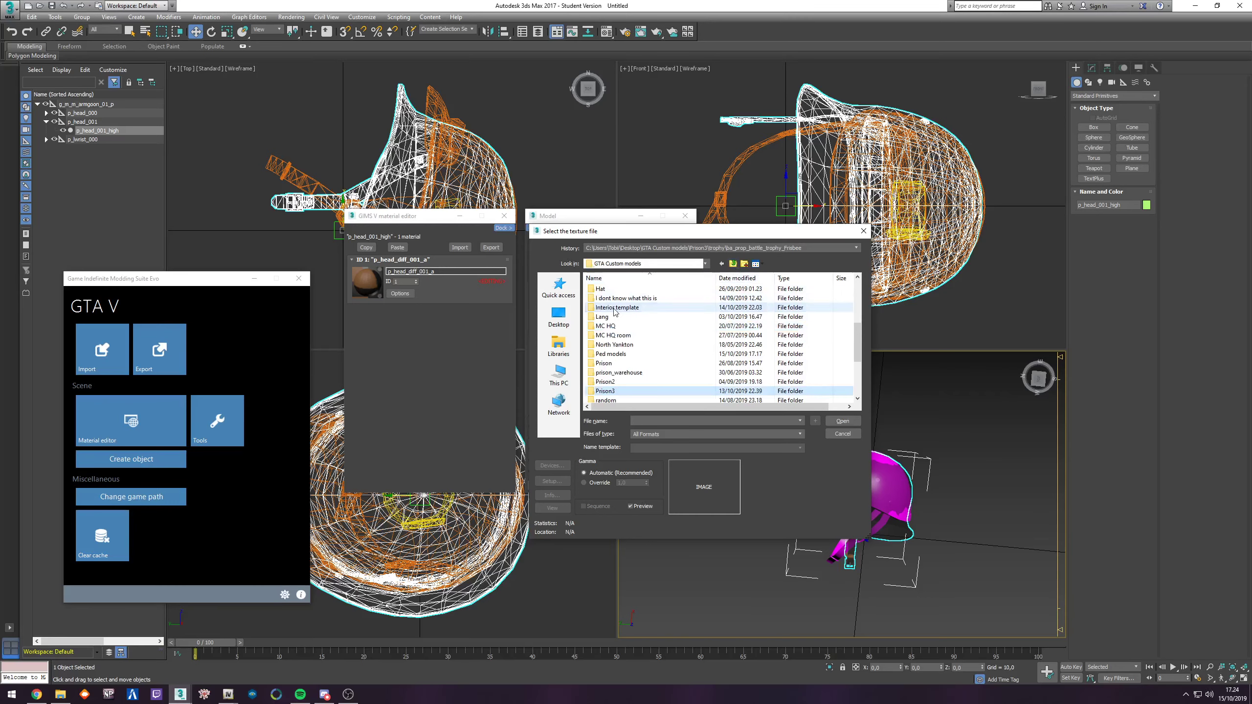
# Step: Assign p_head_normal_001.dds from Ped models > Tony > head > p_head_006 as the Bump Texture
pyautogui.doubleClick(617, 356)
pyautogui.doubleClick(603, 354)
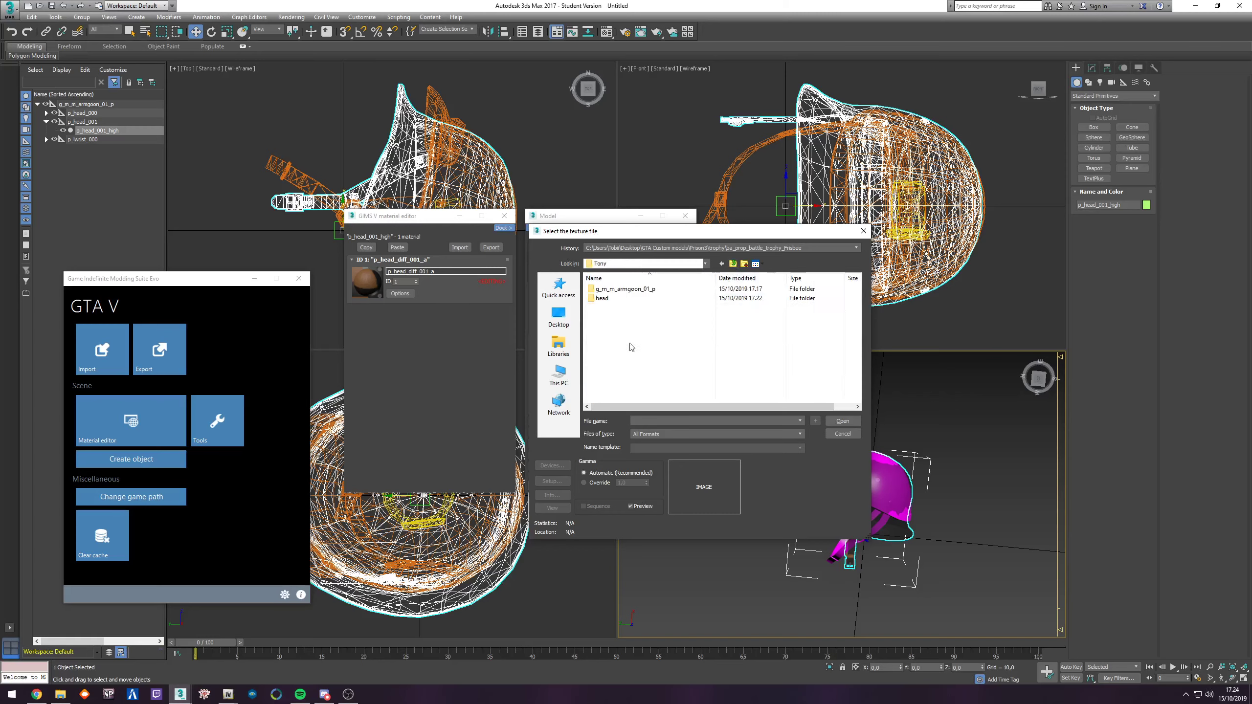
pyautogui.doubleClick(603, 298)
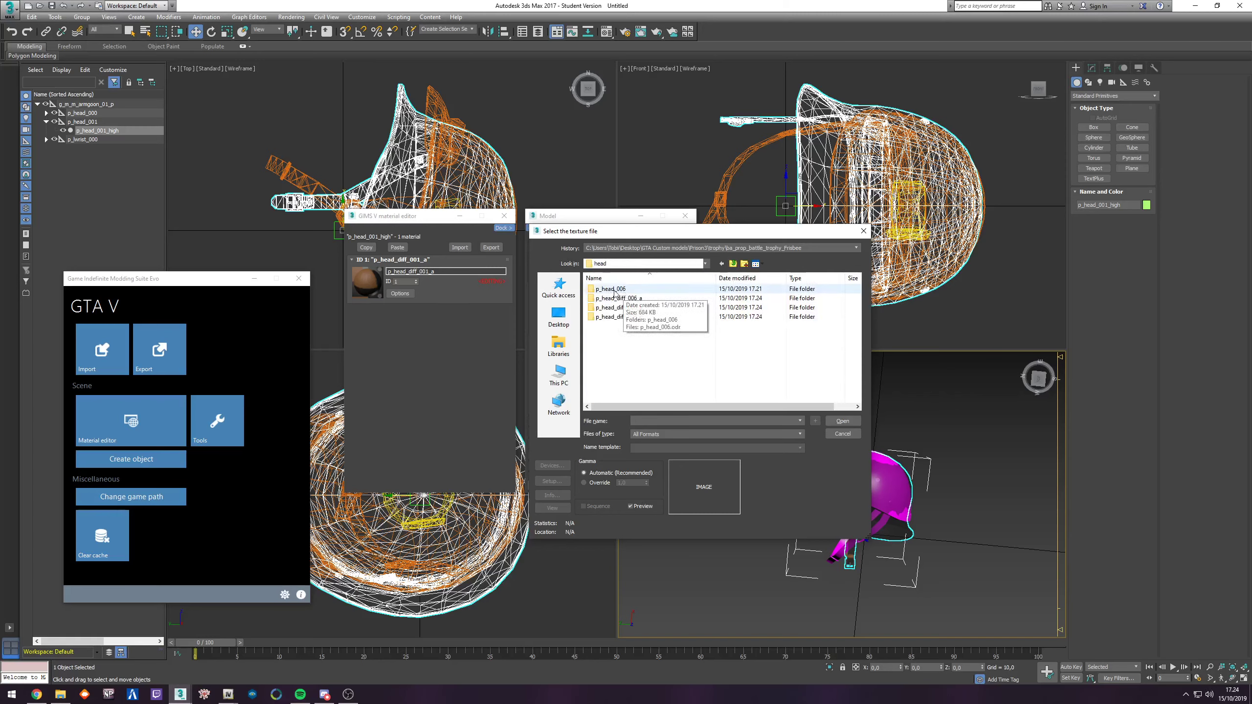
pyautogui.doubleClick(619, 317)
pyautogui.doubleClick(615, 292)
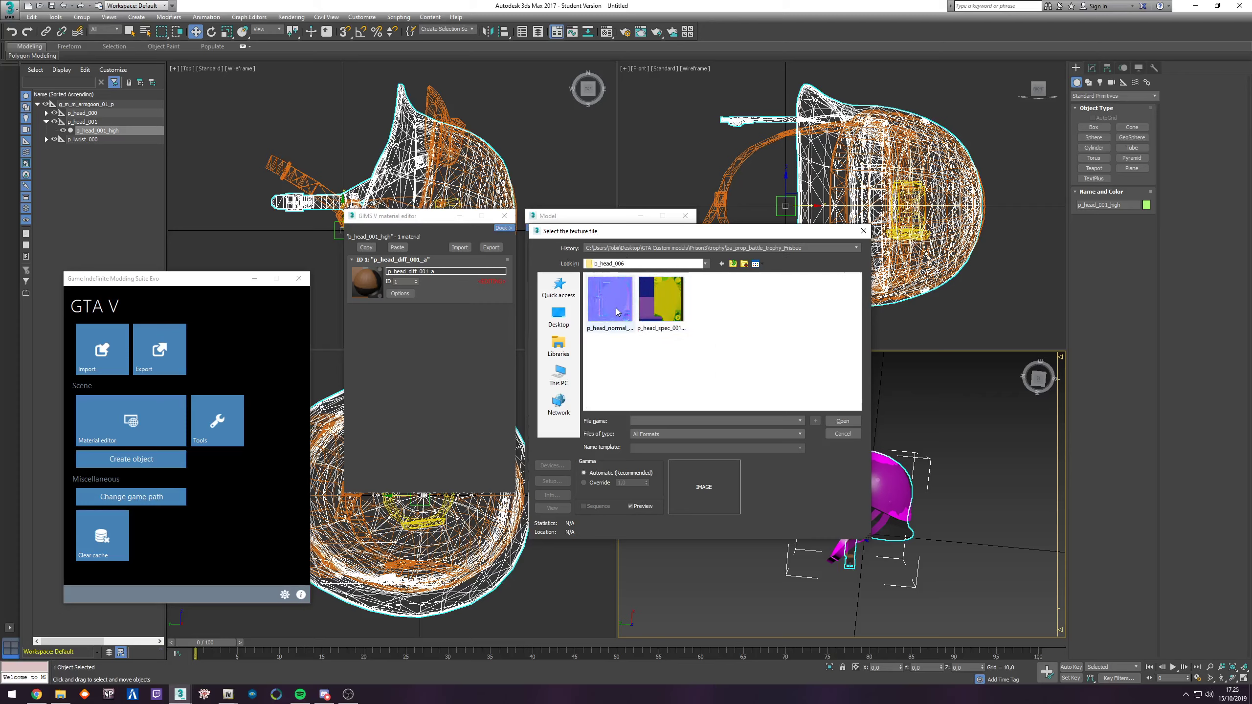
pyautogui.doubleClick(617, 312)
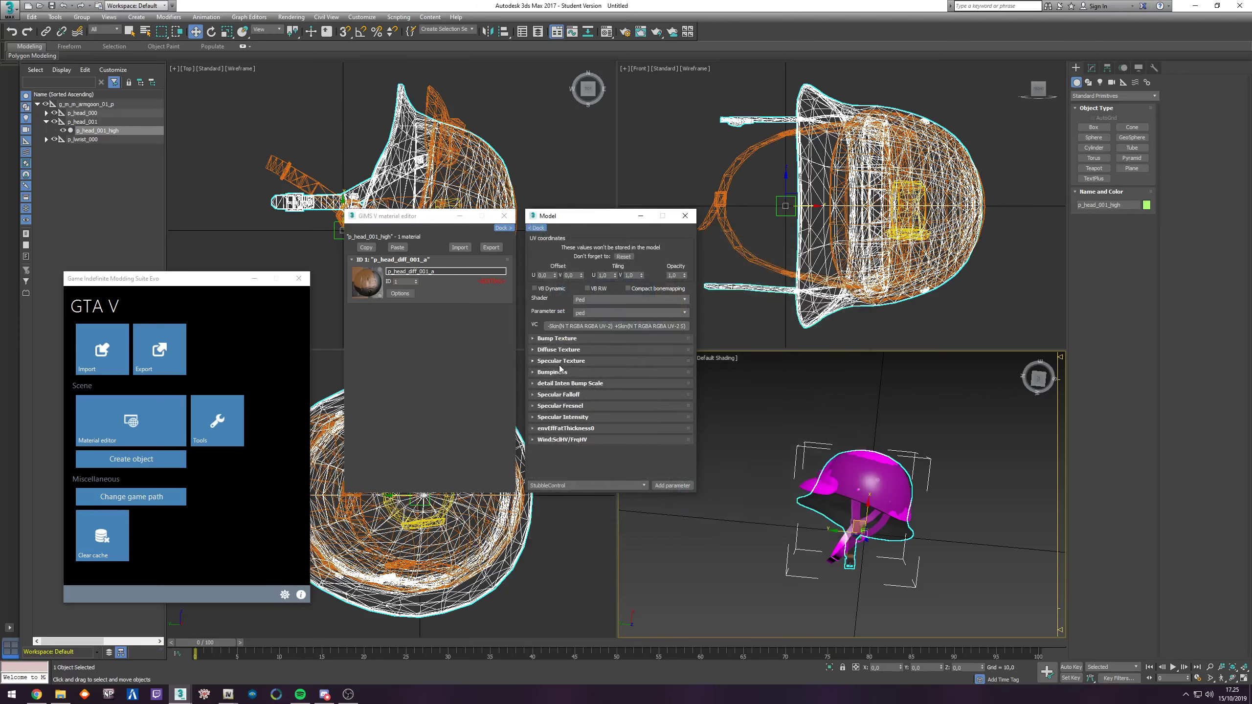
# Step: Assign p_head_spec_001.dds from the p_head_006 folder as the material's Specular Texture
pyautogui.click(561, 368)
pyautogui.click(601, 378)
pyautogui.doubleClick(668, 305)
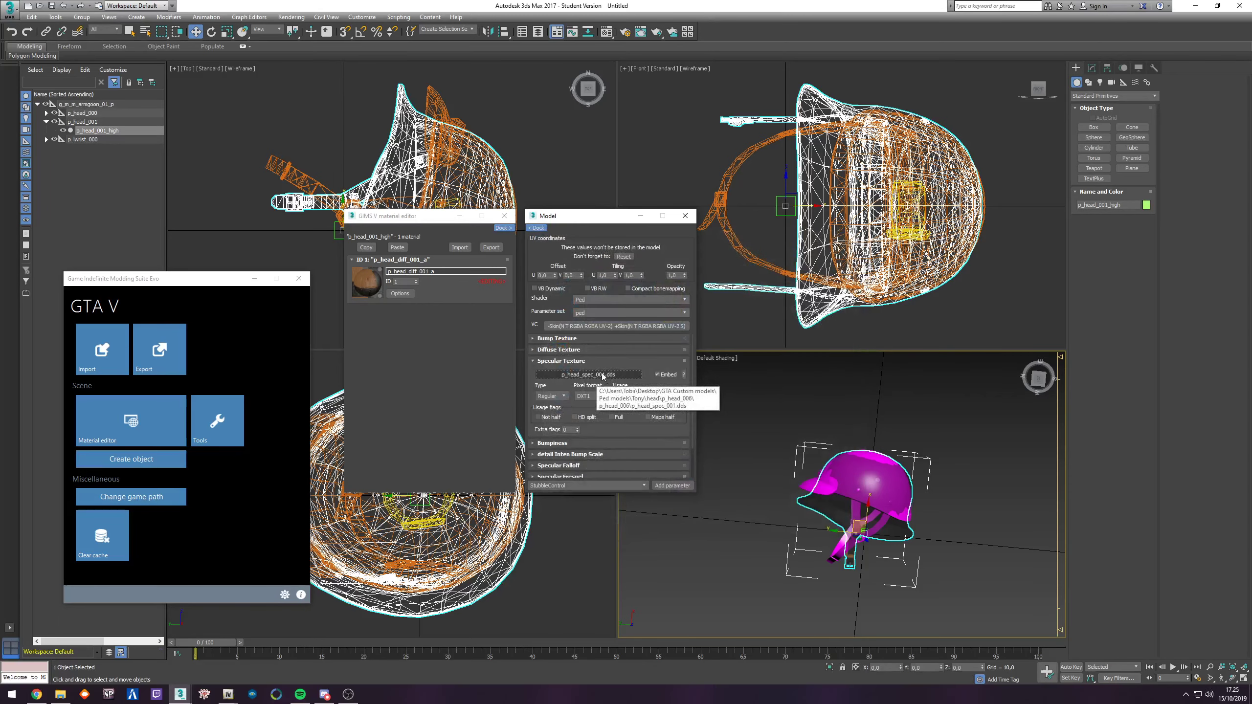
pyautogui.click(543, 361)
# Step: Assign p_head_diff_001_a.dds from the p_head_diff_006_a folder as the material's Diffuse Texture
pyautogui.click(542, 349)
pyautogui.click(598, 364)
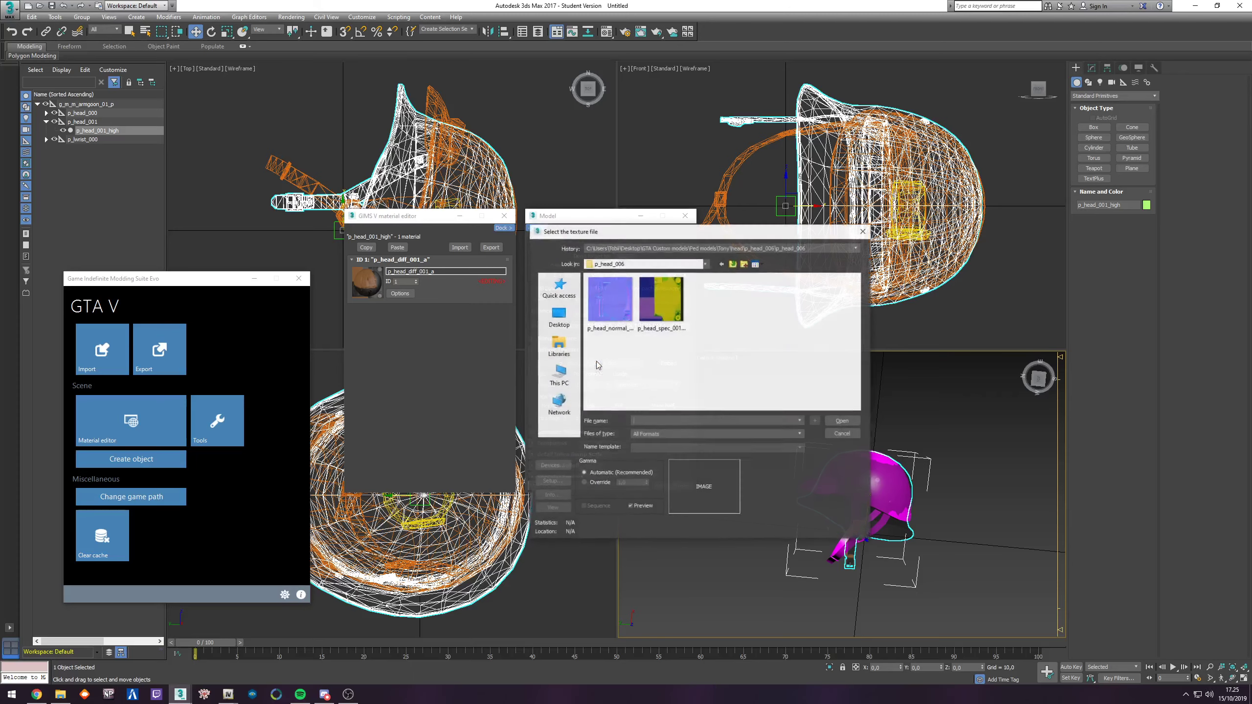
pyautogui.click(733, 264)
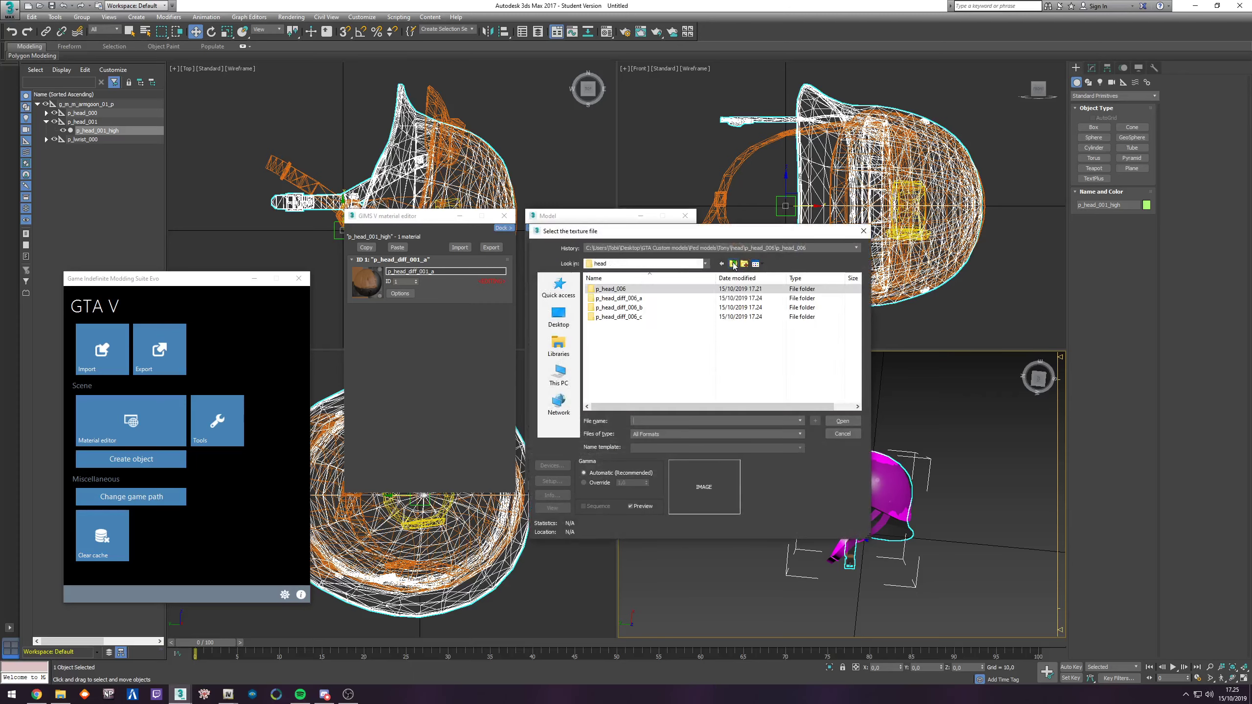
pyautogui.doubleClick(641, 299)
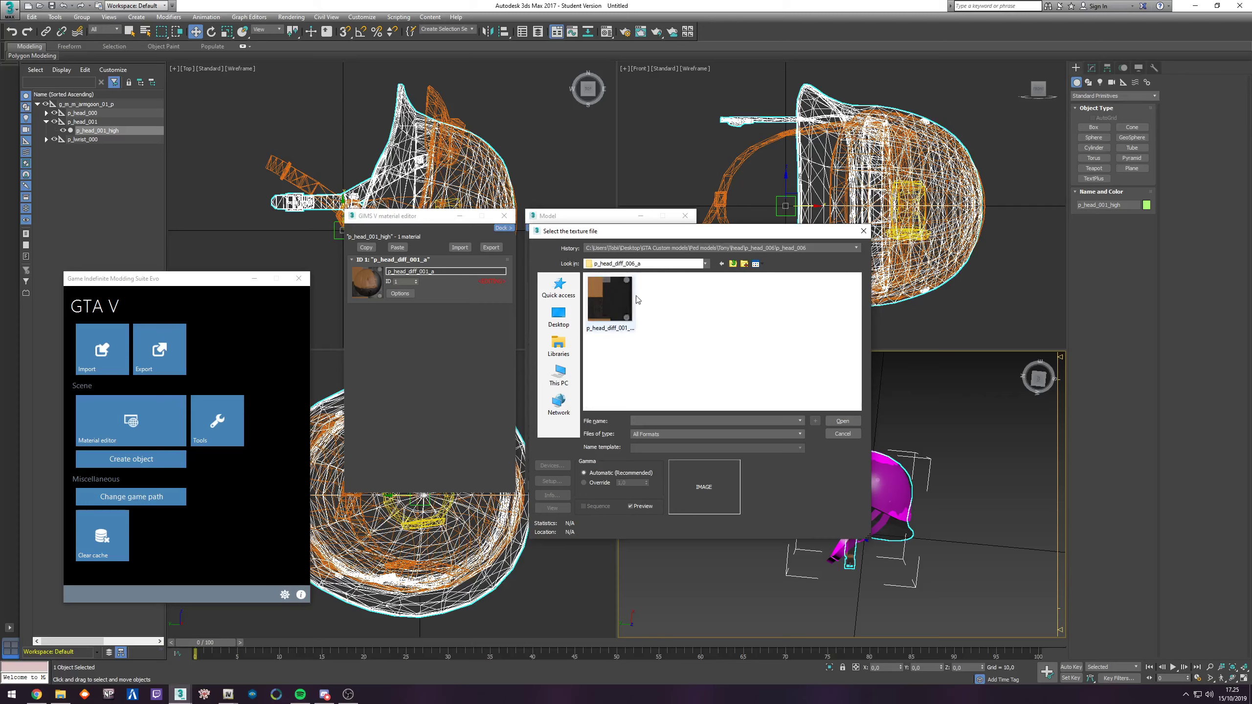
pyautogui.doubleClick(606, 303)
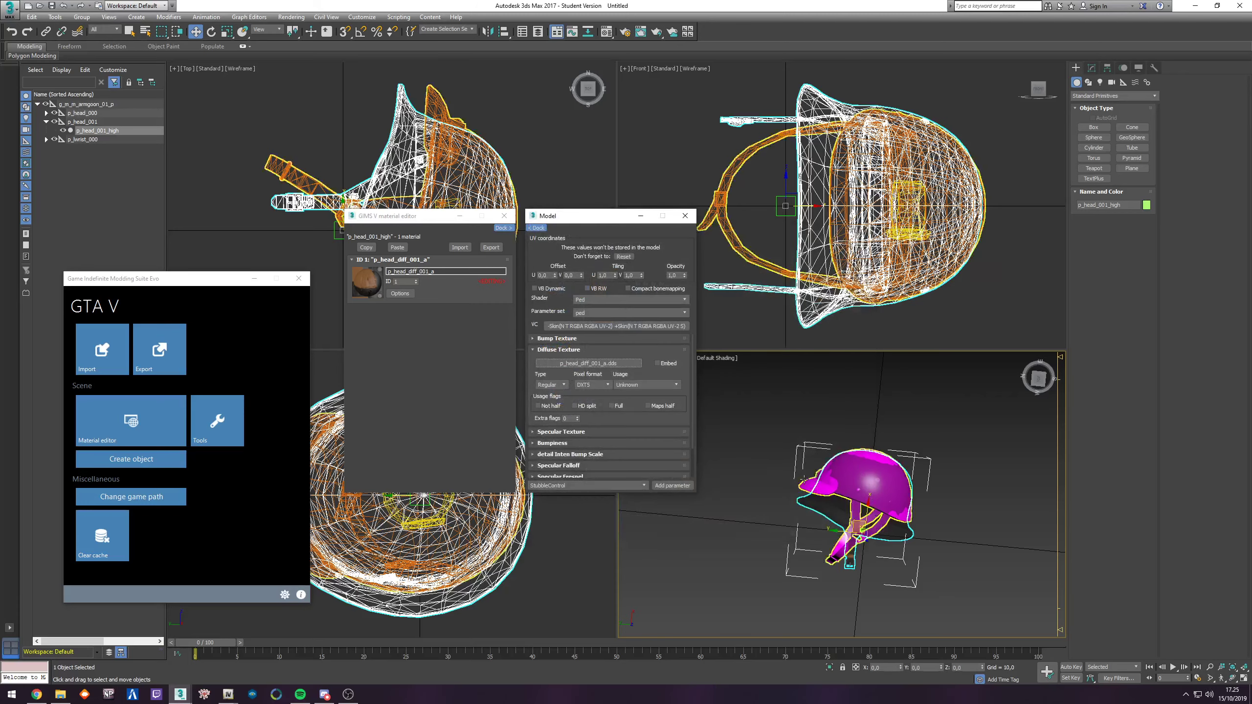
pyautogui.click(560, 350)
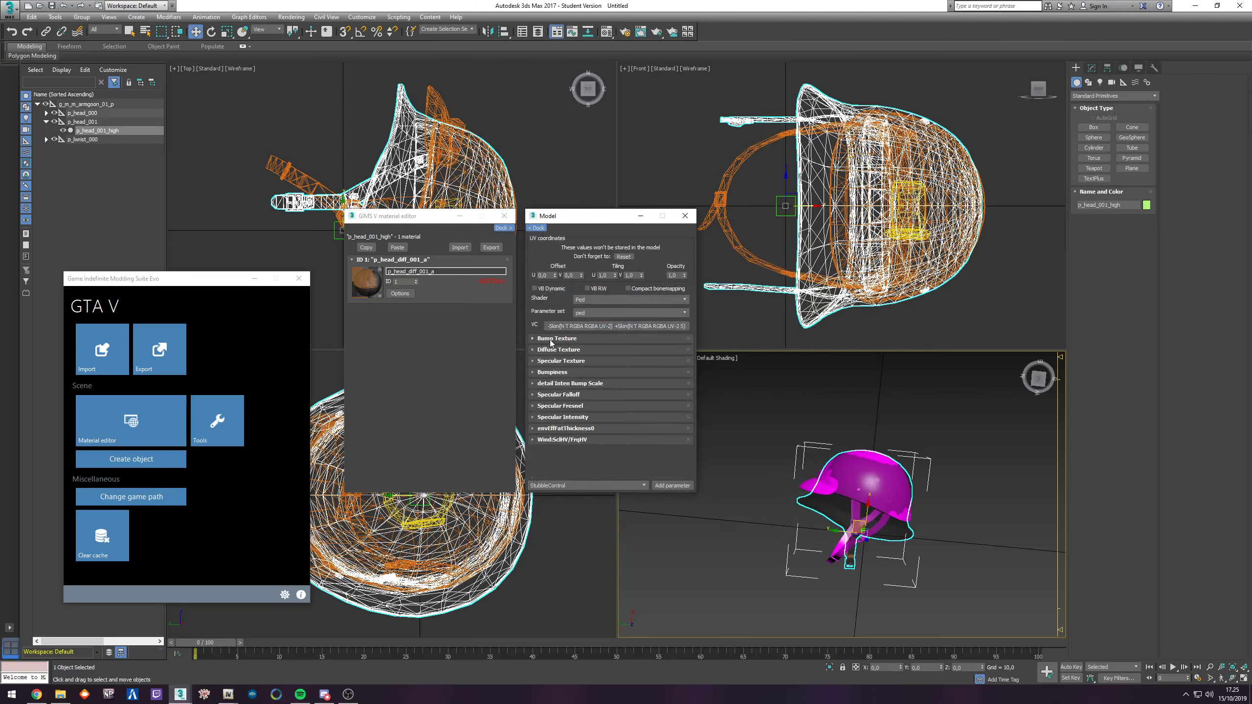
# Step: Check the file names and embed settings of the Bump, Specular and Diffuse textures
pyautogui.click(556, 341)
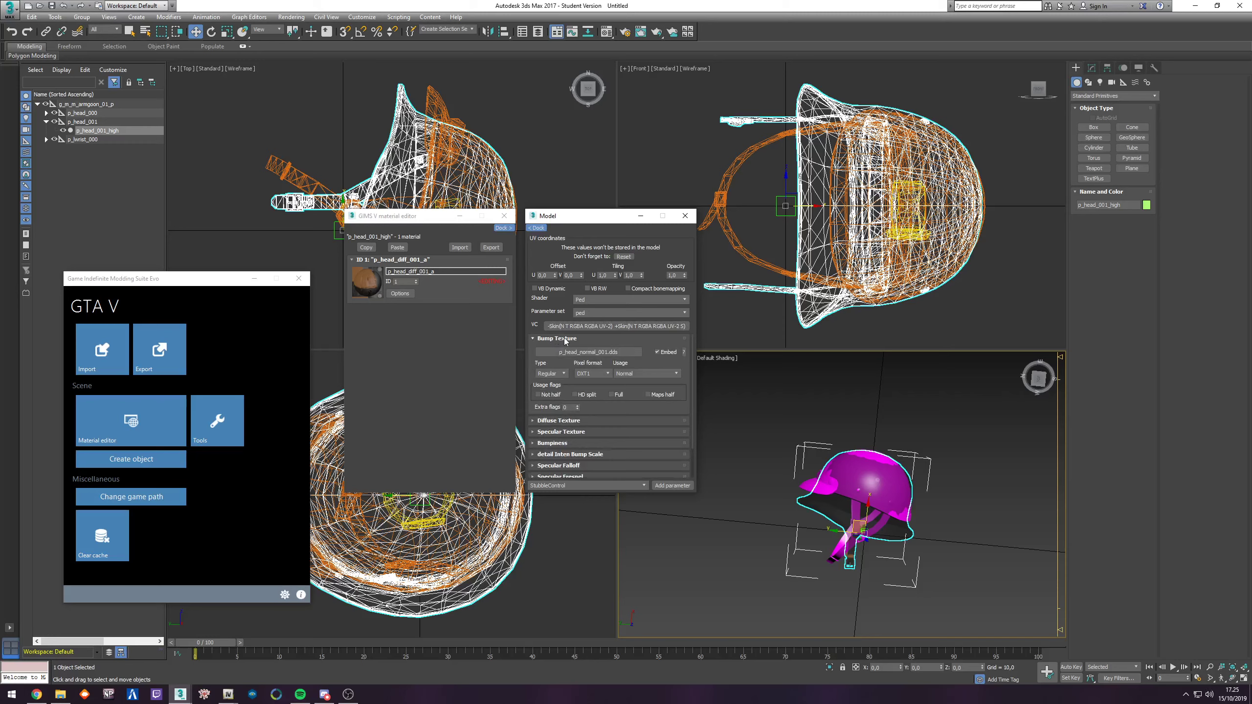
pyautogui.click(557, 338)
pyautogui.click(567, 361)
pyautogui.click(562, 361)
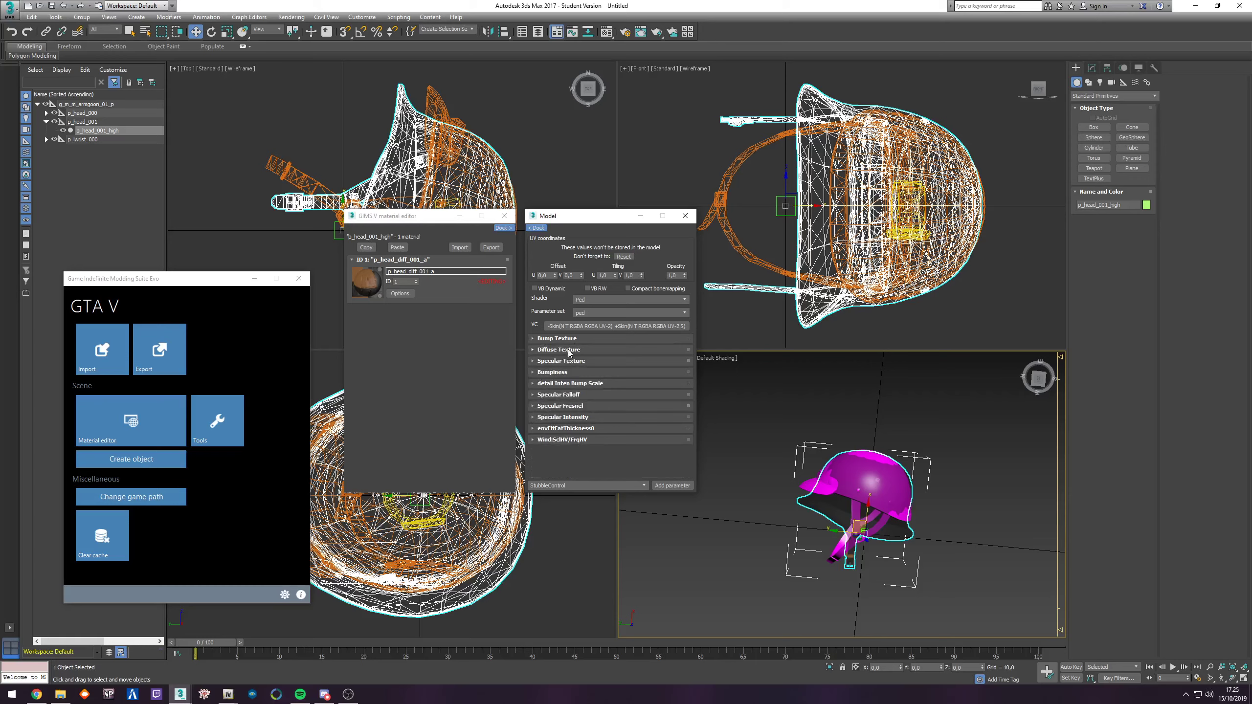
pyautogui.click(559, 349)
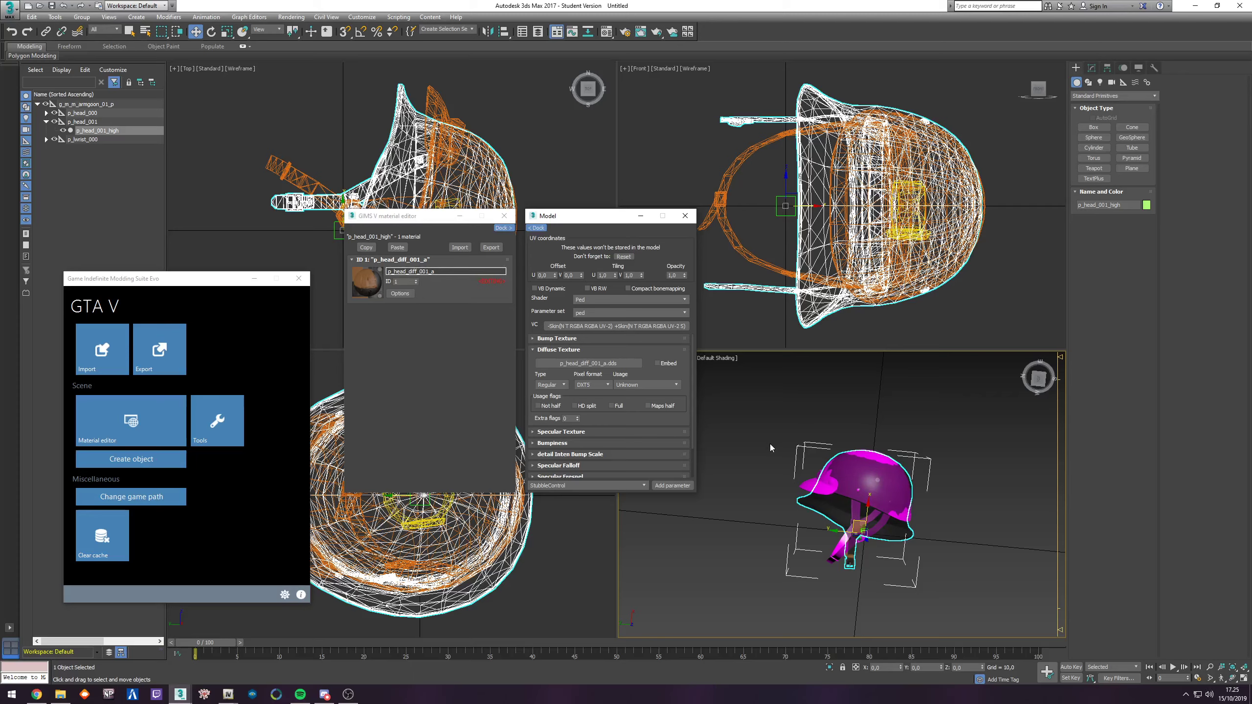
# Step: Reselect the helmet mesh p_head_001_high and expand its material entry p_head_diff_001_a
pyautogui.click(784, 453)
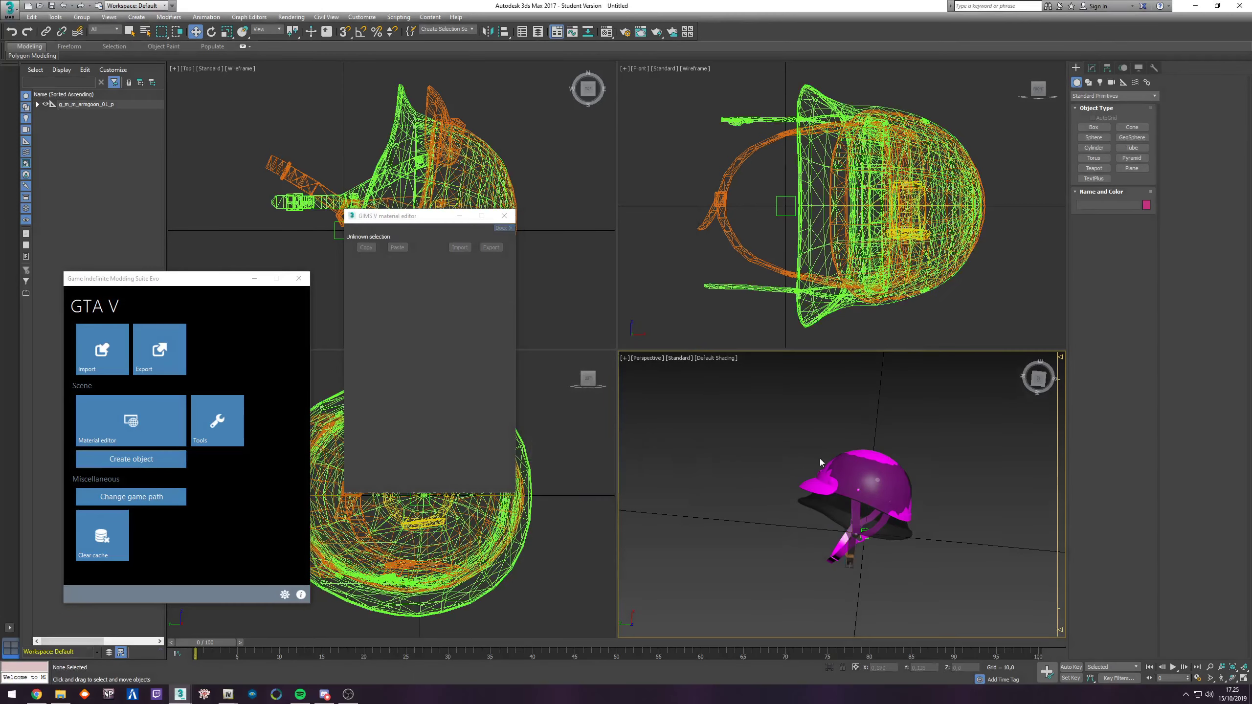
pyautogui.click(830, 509)
pyautogui.click(356, 259)
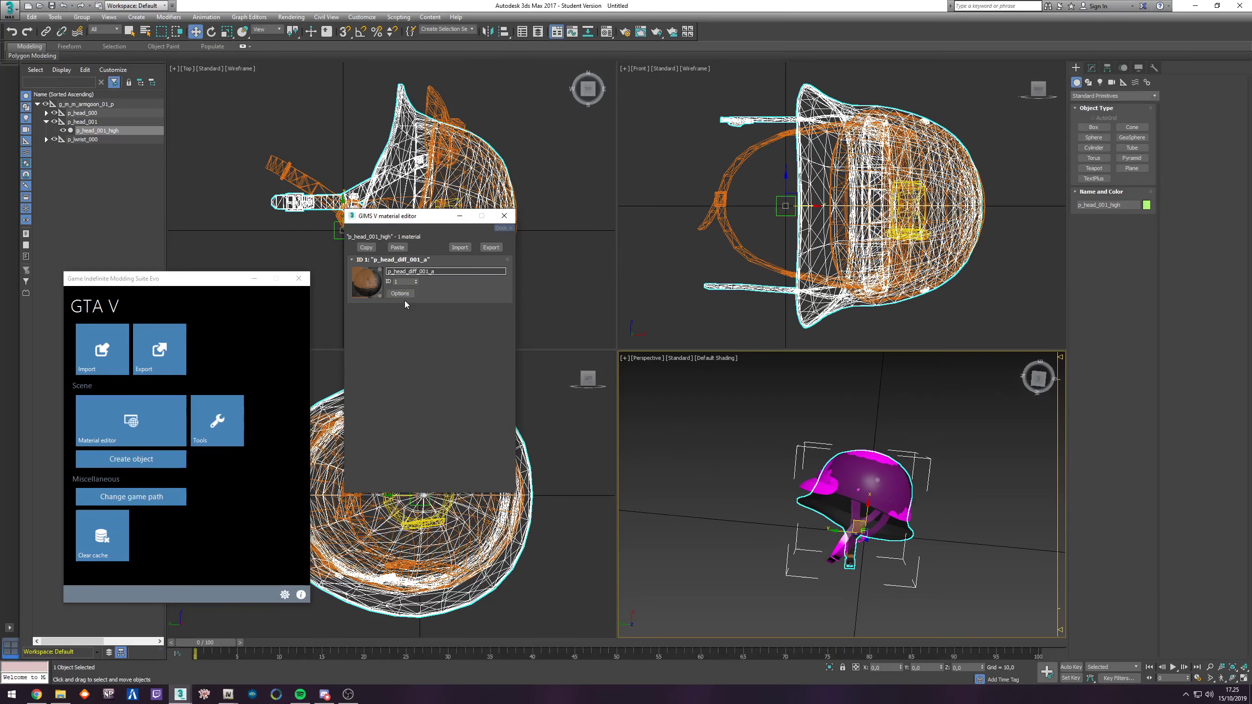
# Step: Export the g_m_m_armgoon_01_p model dictionary into a new folder named Tony modded inside the Tony folder
pyautogui.click(160, 354)
pyautogui.scroll(-9, 622, 390)
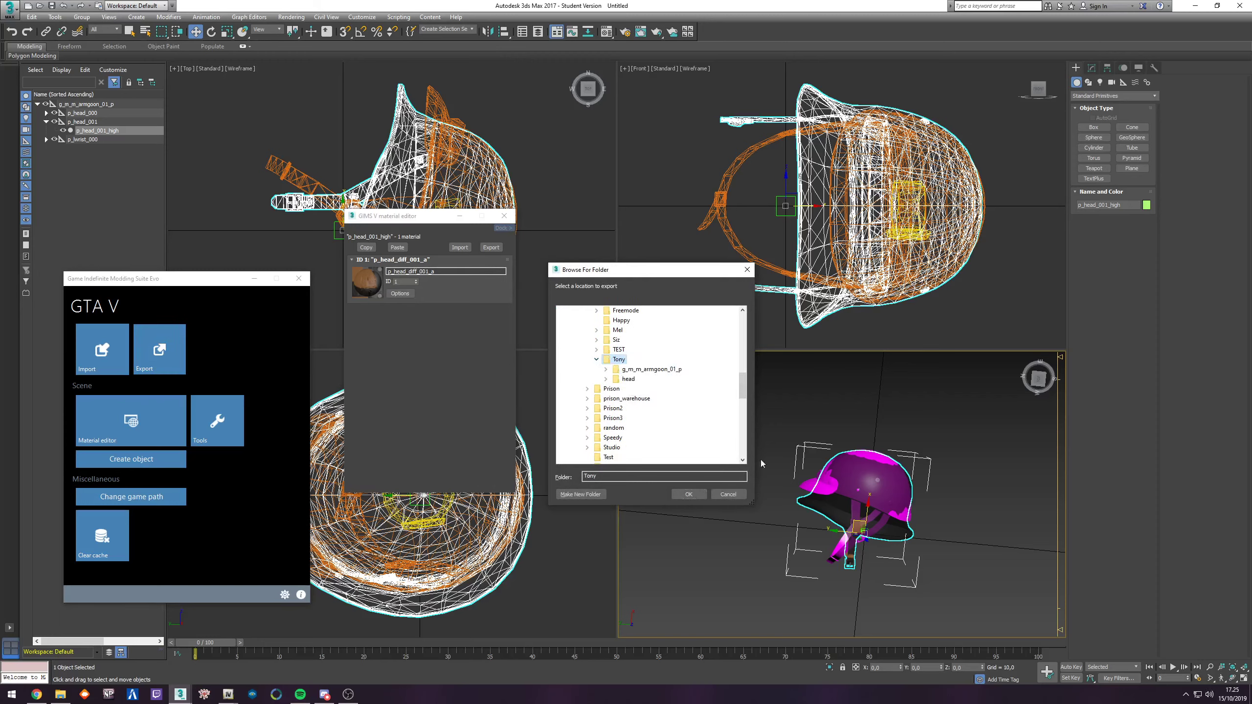
pyautogui.click(581, 495)
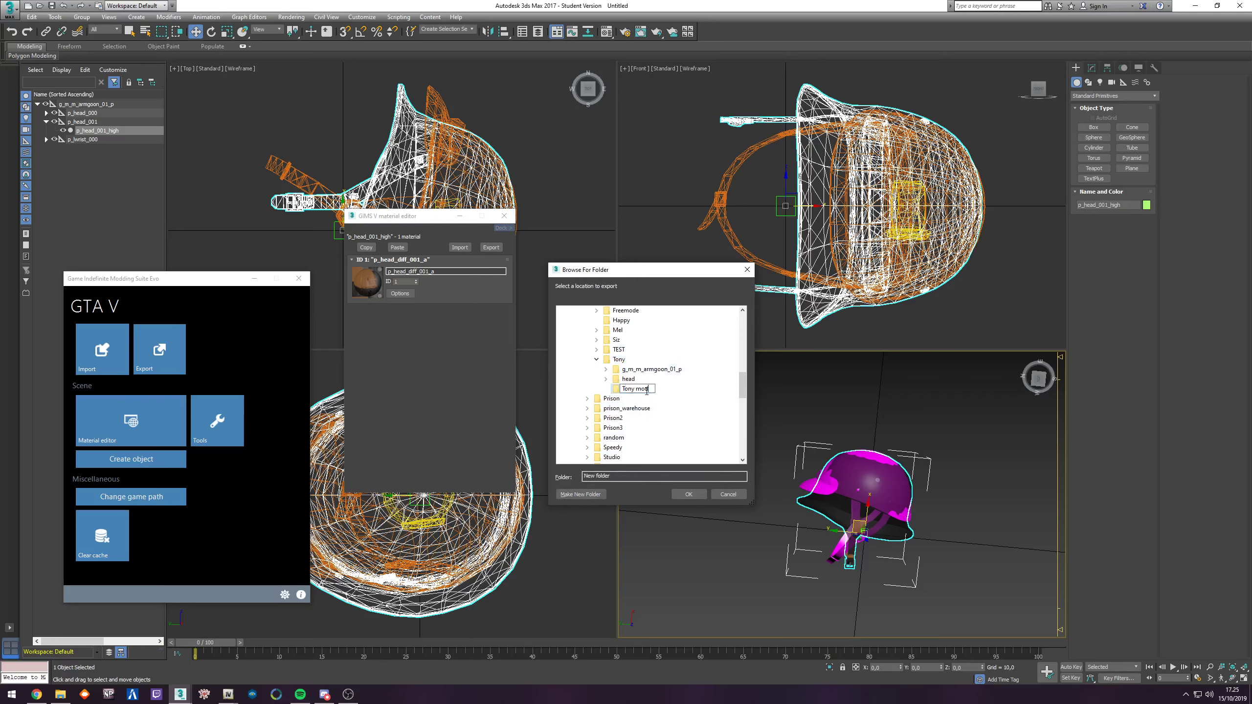
pyautogui.press('Return')
pyautogui.click(690, 494)
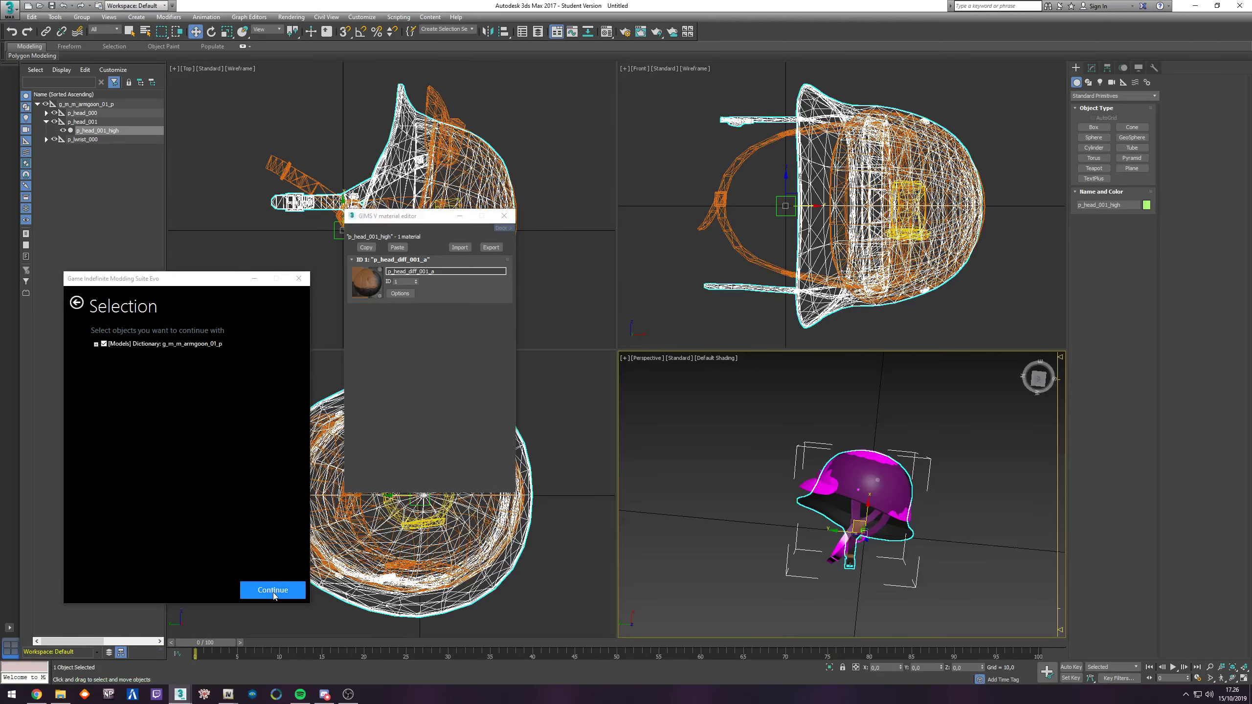
pyautogui.click(273, 591)
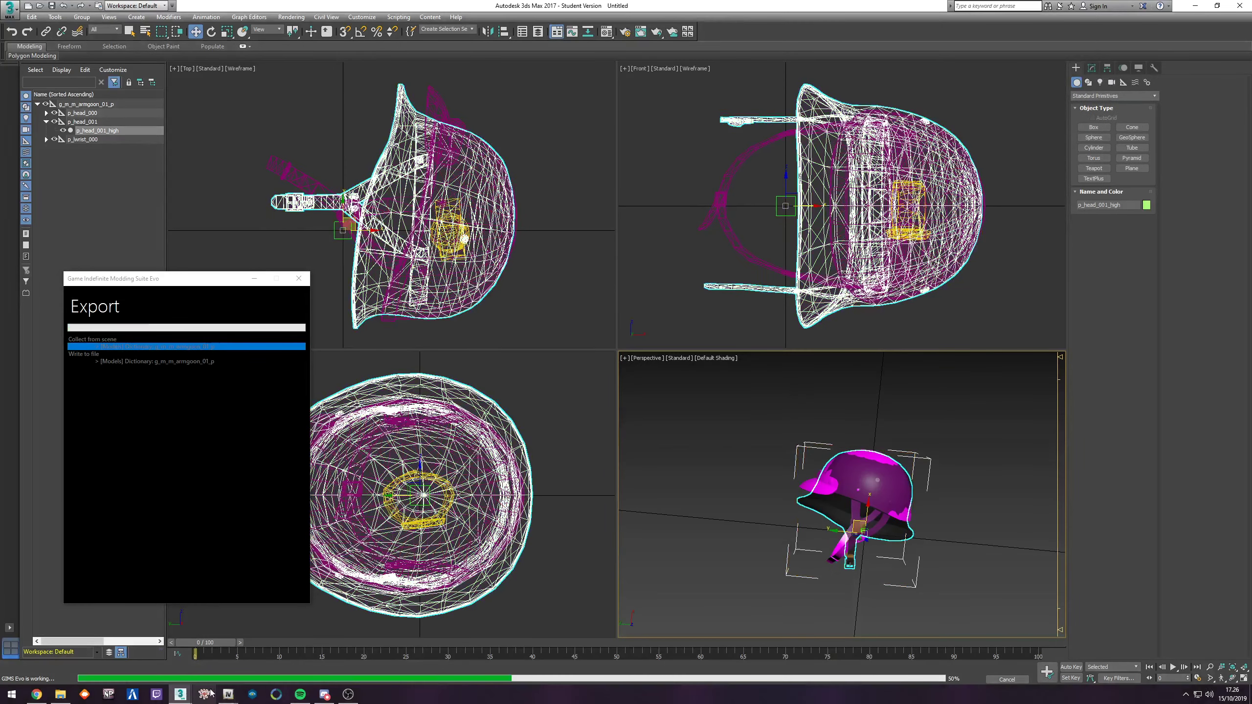
# Step: Switch to OpenIV and open the ped_models folder under mods/update/update.rpf/x64/dlcpacks
pyautogui.click(228, 694)
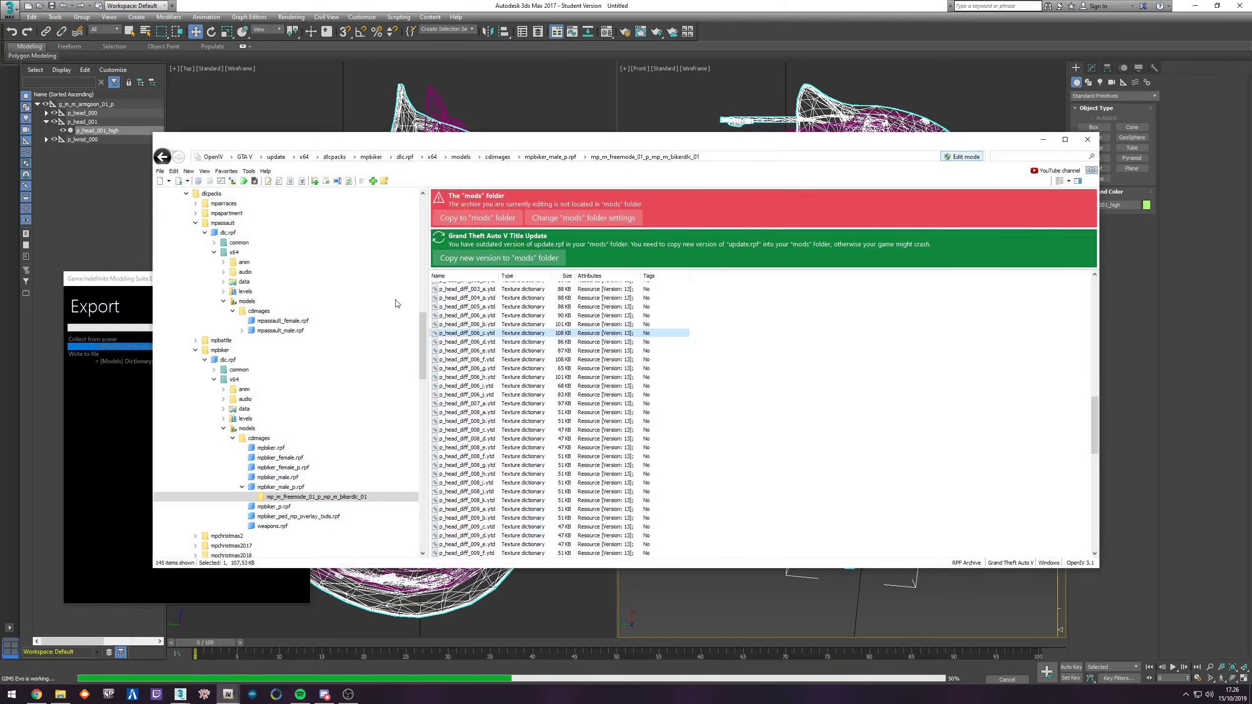
pyautogui.moveTo(423, 345); pyautogui.dragTo(422, 246)
pyautogui.click(248, 171)
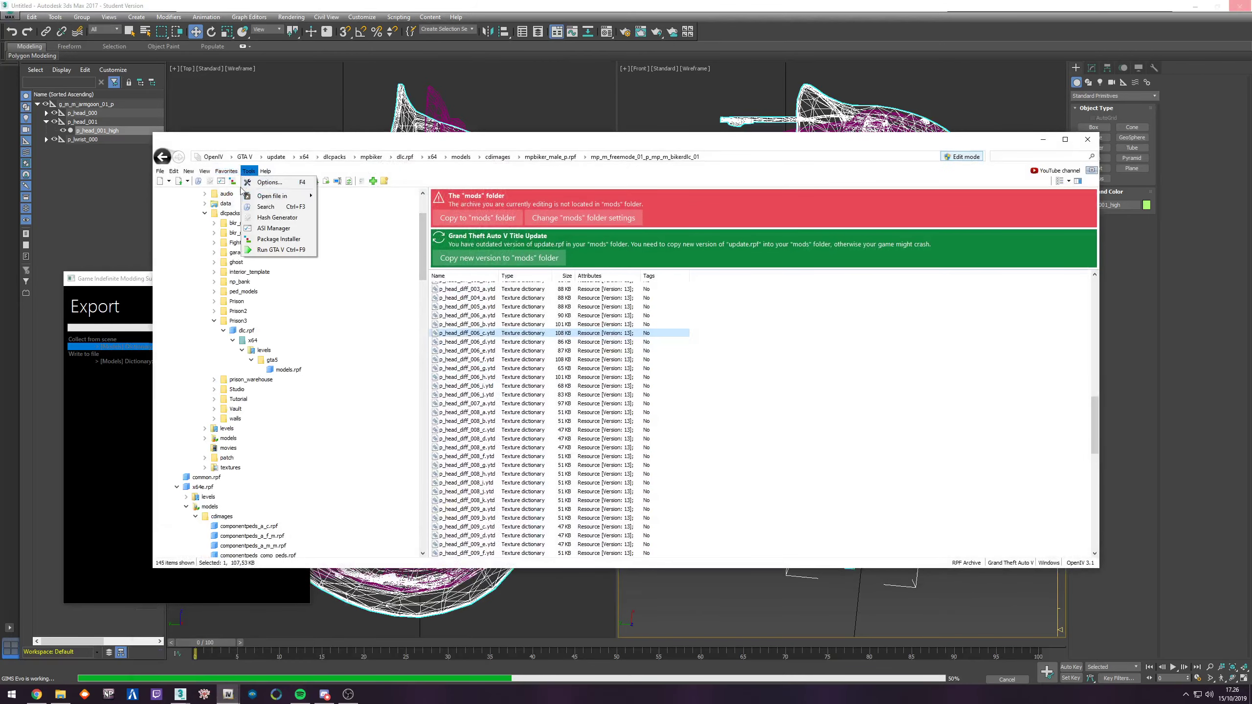
pyautogui.click(262, 213)
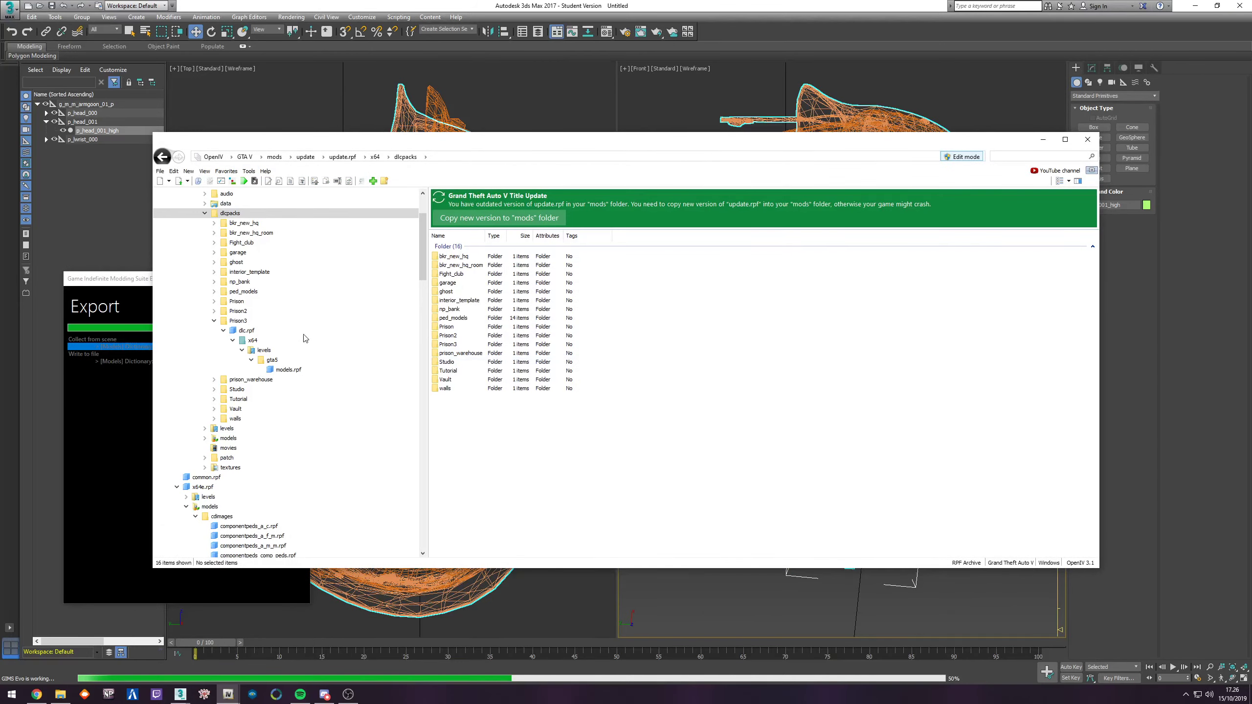
pyautogui.scroll(3, 340, 331)
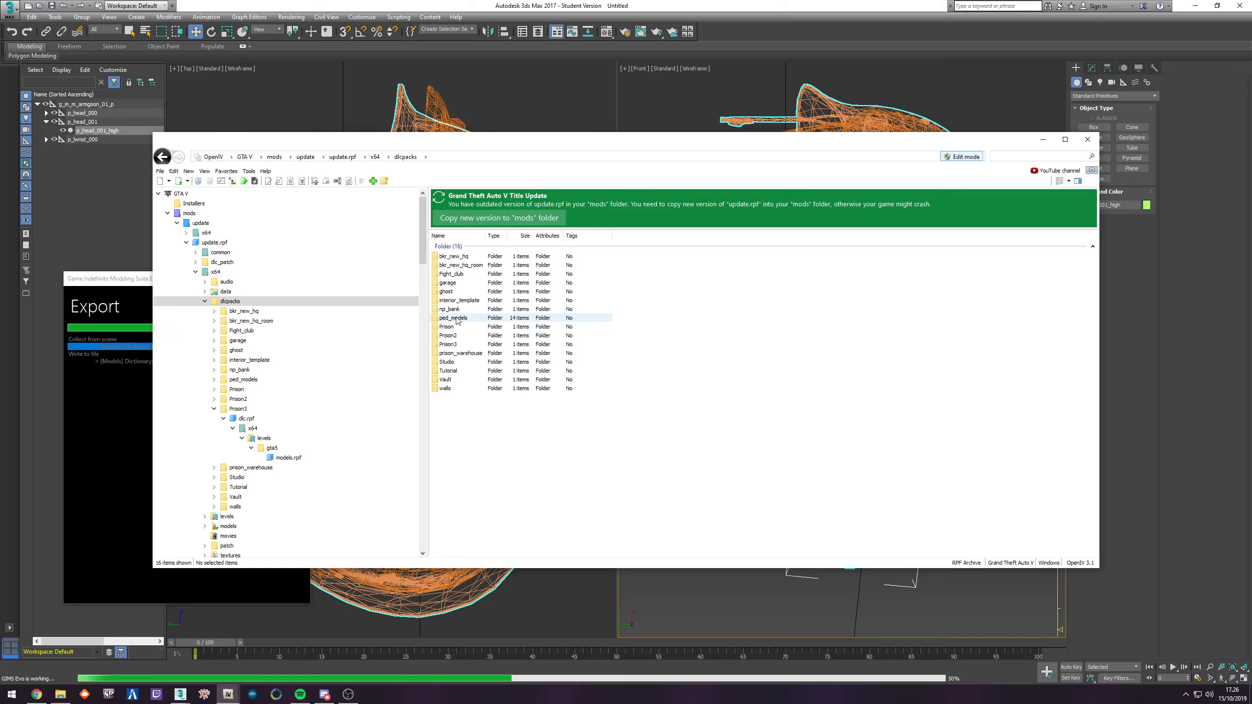
pyautogui.doubleClick(454, 318)
# Step: Create a new folder named Tony in ped_models and open it
pyautogui.rightClick(493, 442)
pyautogui.moveTo(546, 500)
pyautogui.click(639, 494)
pyautogui.write('To')
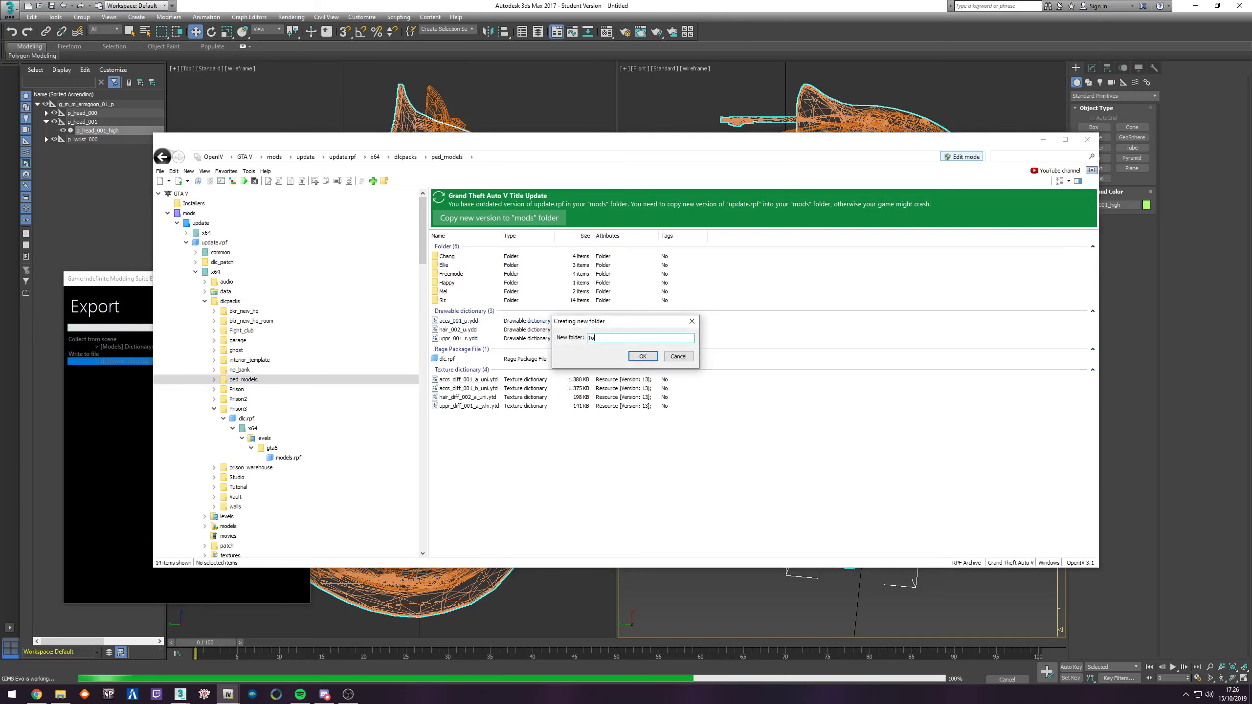
pyautogui.write('ny')
pyautogui.press('Return')
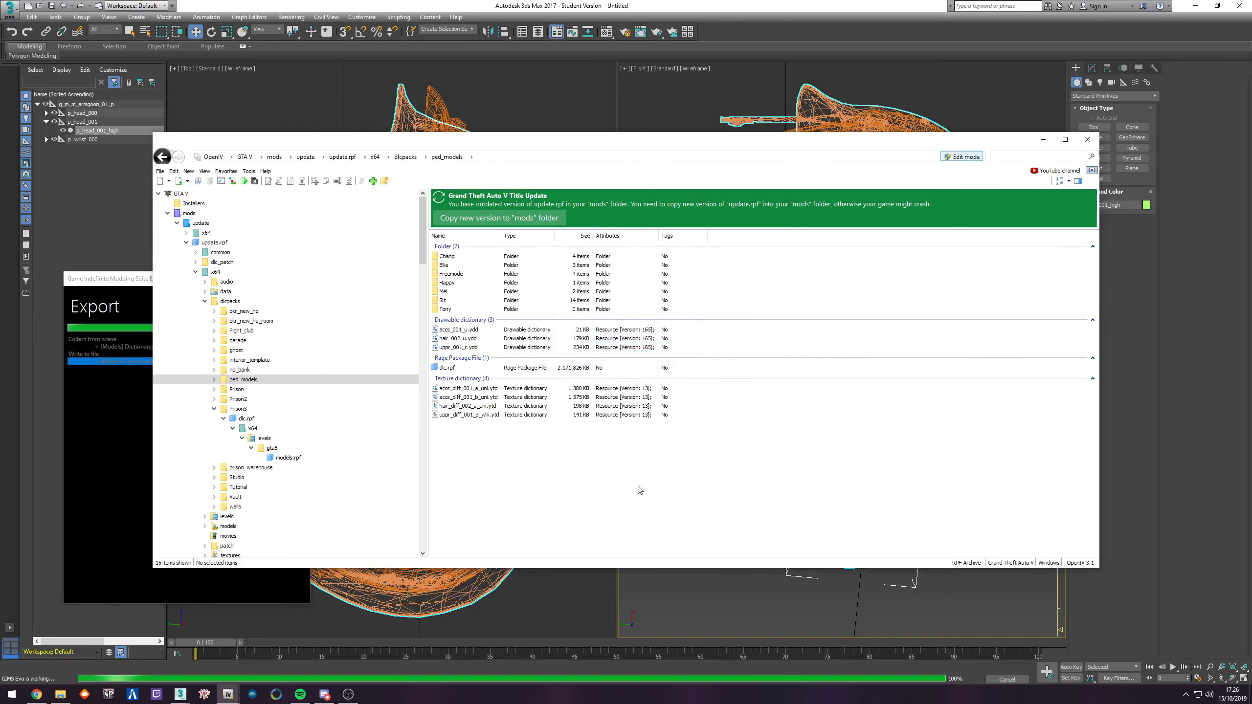
pyautogui.doubleClick(457, 309)
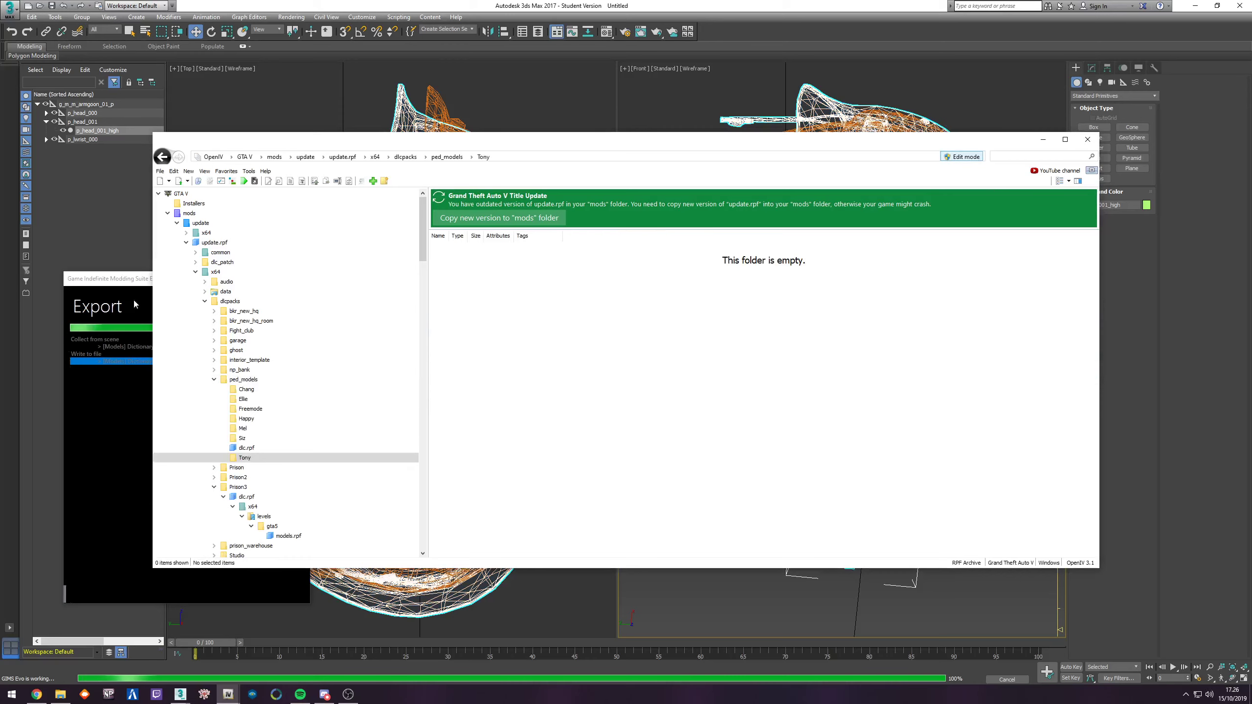
# Step: Import g_m_m_armgoon_01_p.odd from the Tony modded folder in File Explorer into OpenIV's Tony folder
pyautogui.click(63, 698)
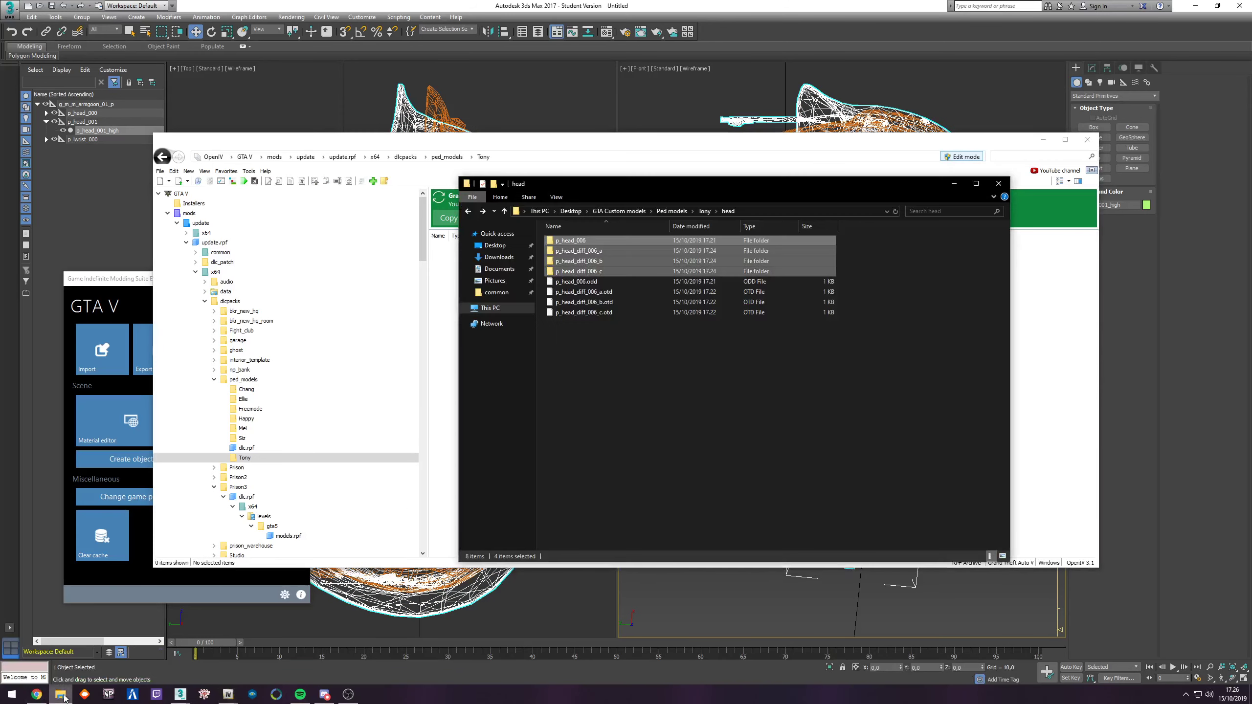
pyautogui.click(704, 211)
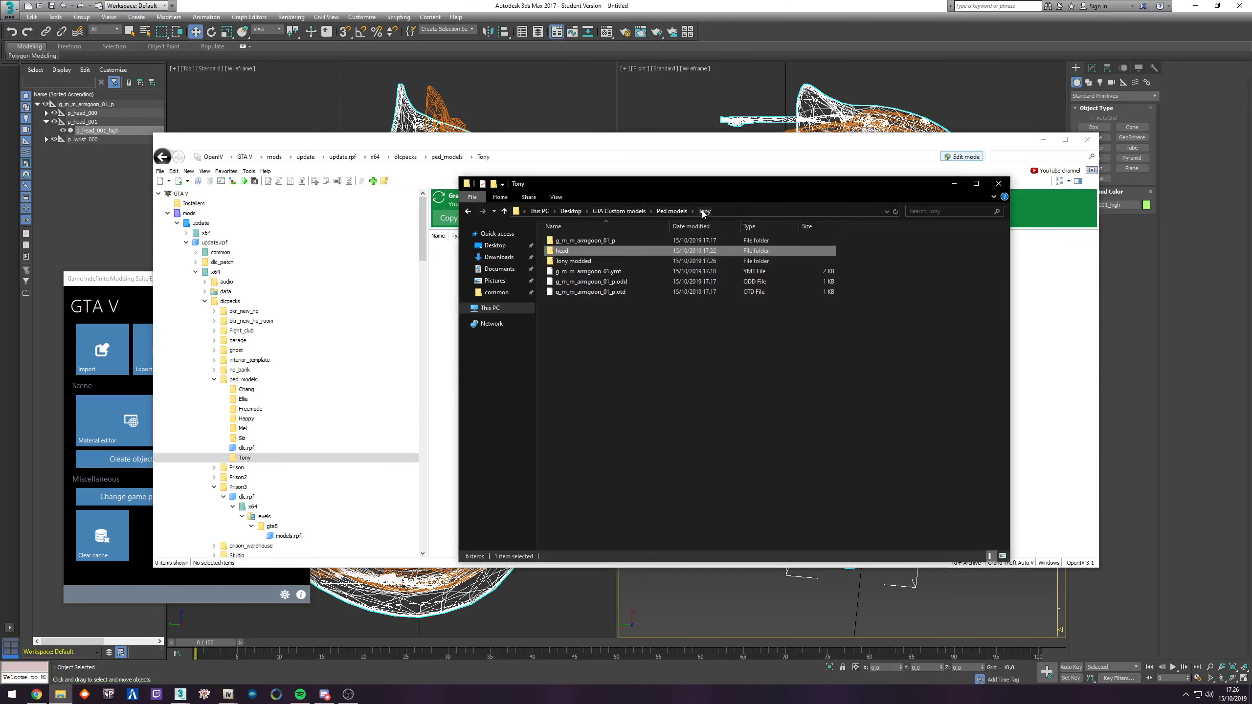
pyautogui.doubleClick(582, 261)
pyautogui.moveTo(761, 274); pyautogui.dragTo(497, 285)
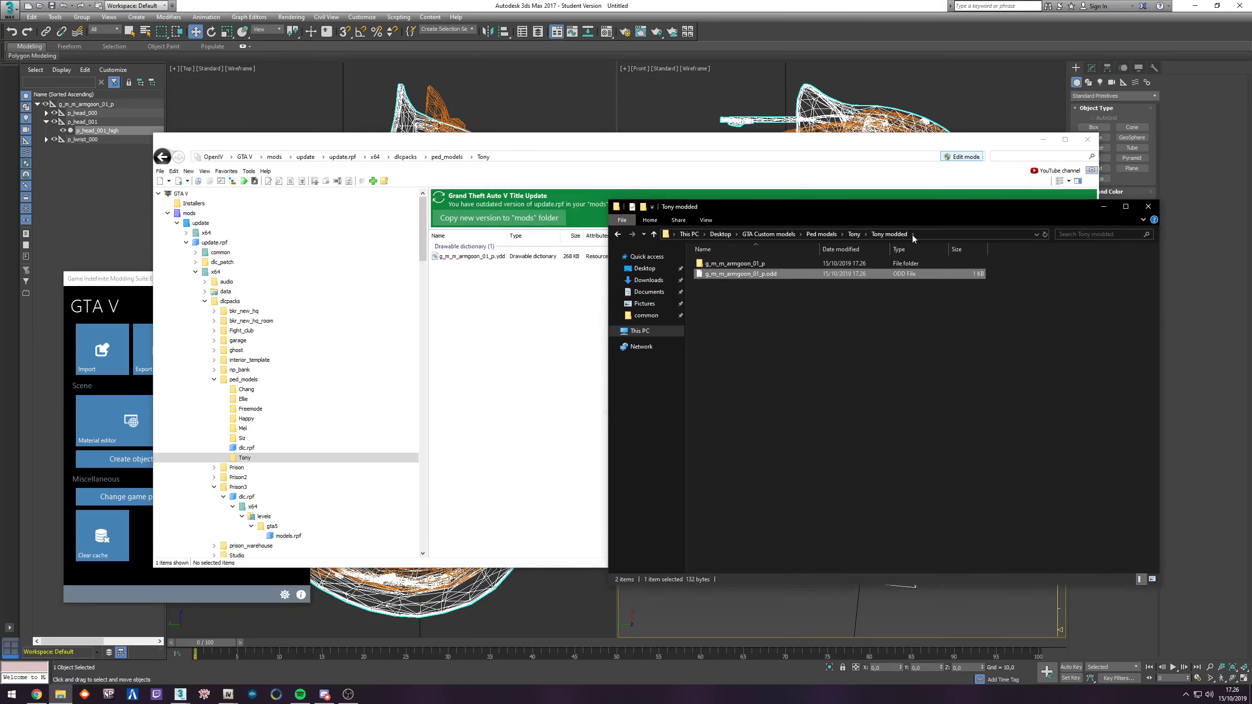
# Step: Import g_m_m_armgoon_01_p.otd from the original Tony folder into the same OpenIV folder
pyautogui.click(855, 238)
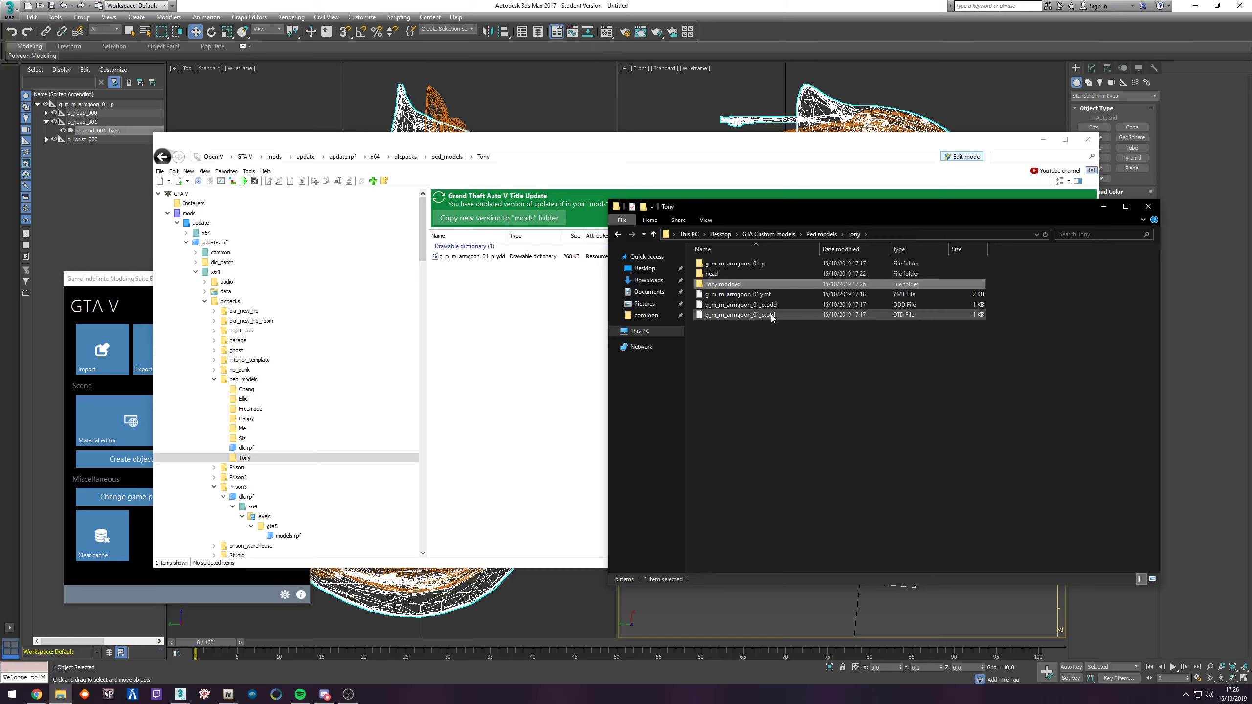
pyautogui.click(744, 316)
pyautogui.moveTo(745, 319); pyautogui.dragTo(502, 341)
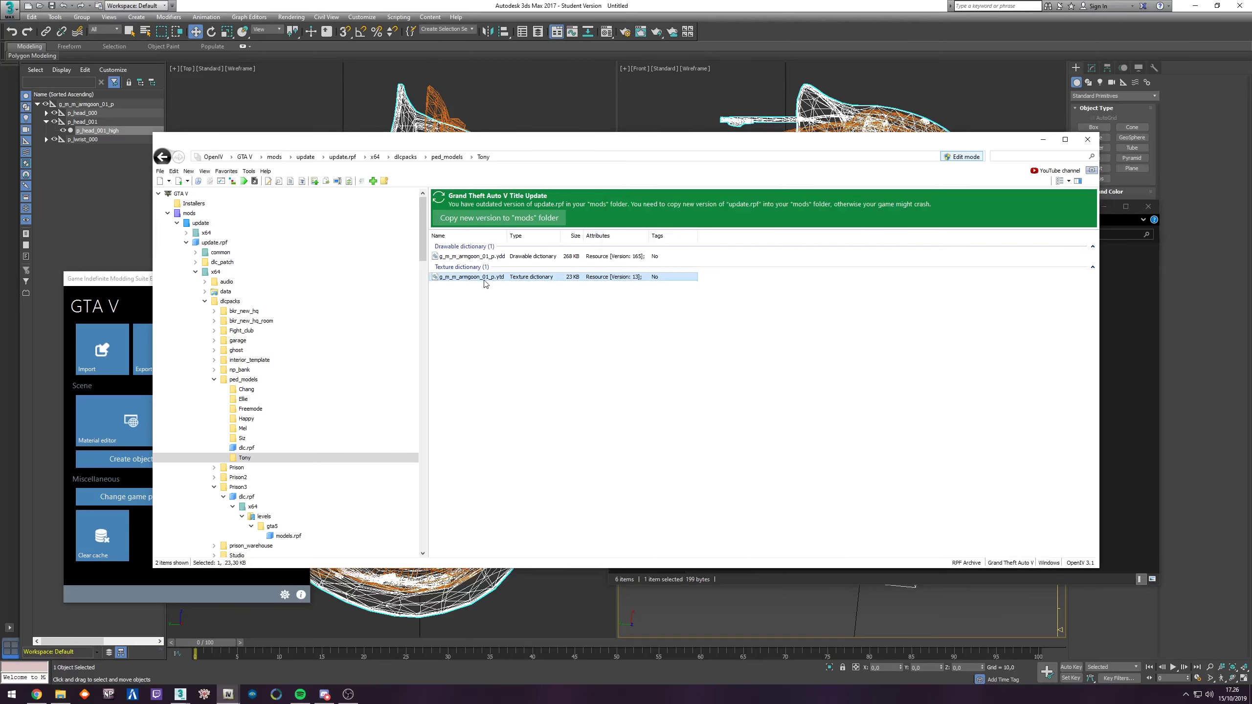
# Step: Inspect the imported texture dictionary and view p_head_001 on its own in the drawable dictionary
pyautogui.doubleClick(474, 277)
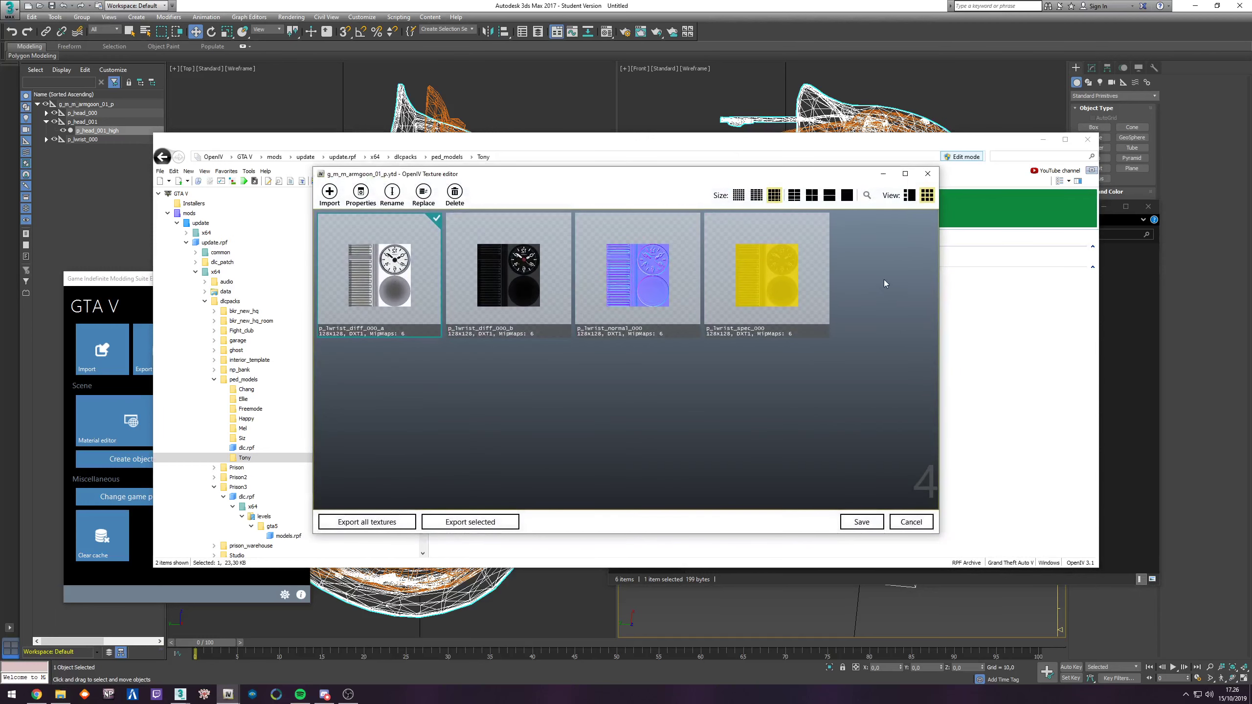
pyautogui.click(930, 174)
pyautogui.click(477, 256)
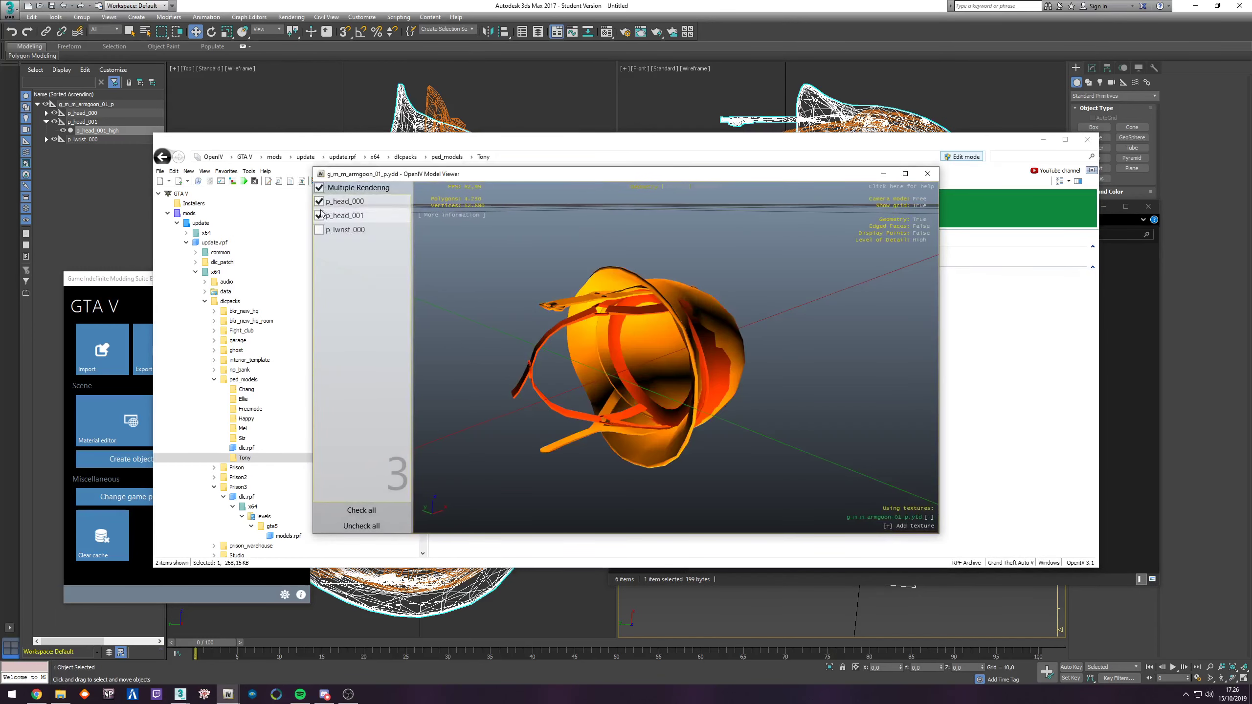
pyautogui.click(320, 202)
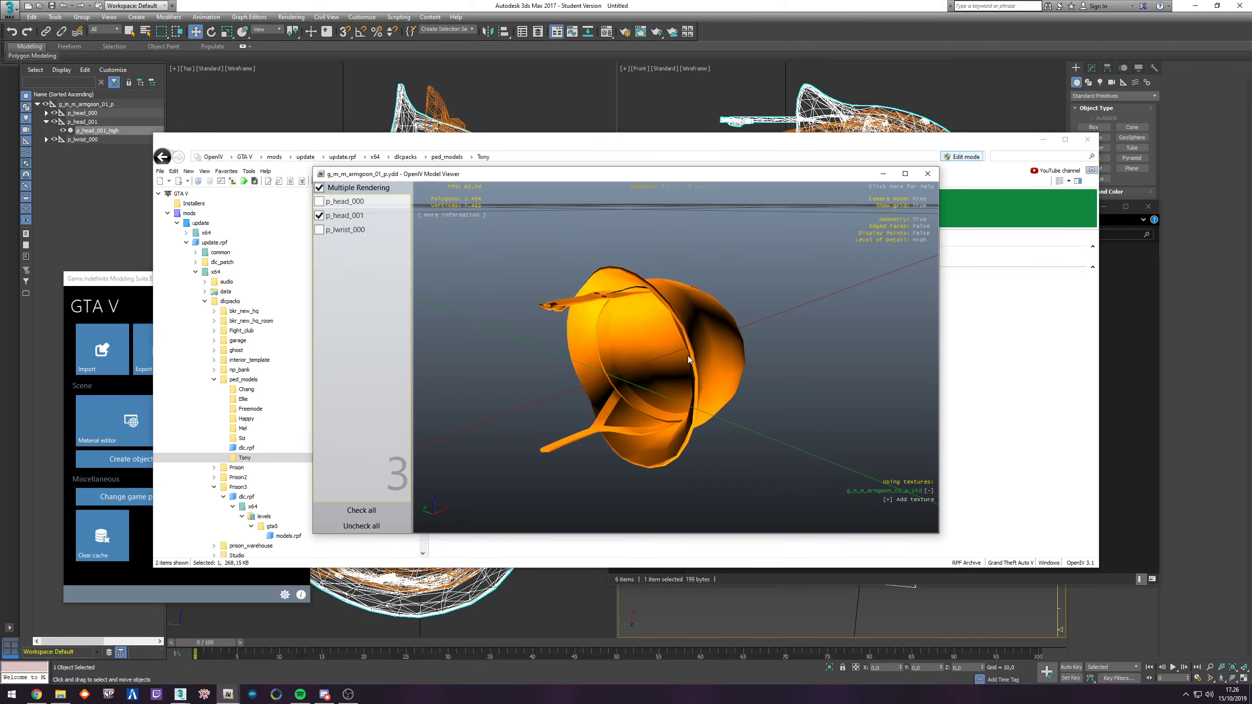
pyautogui.click(928, 173)
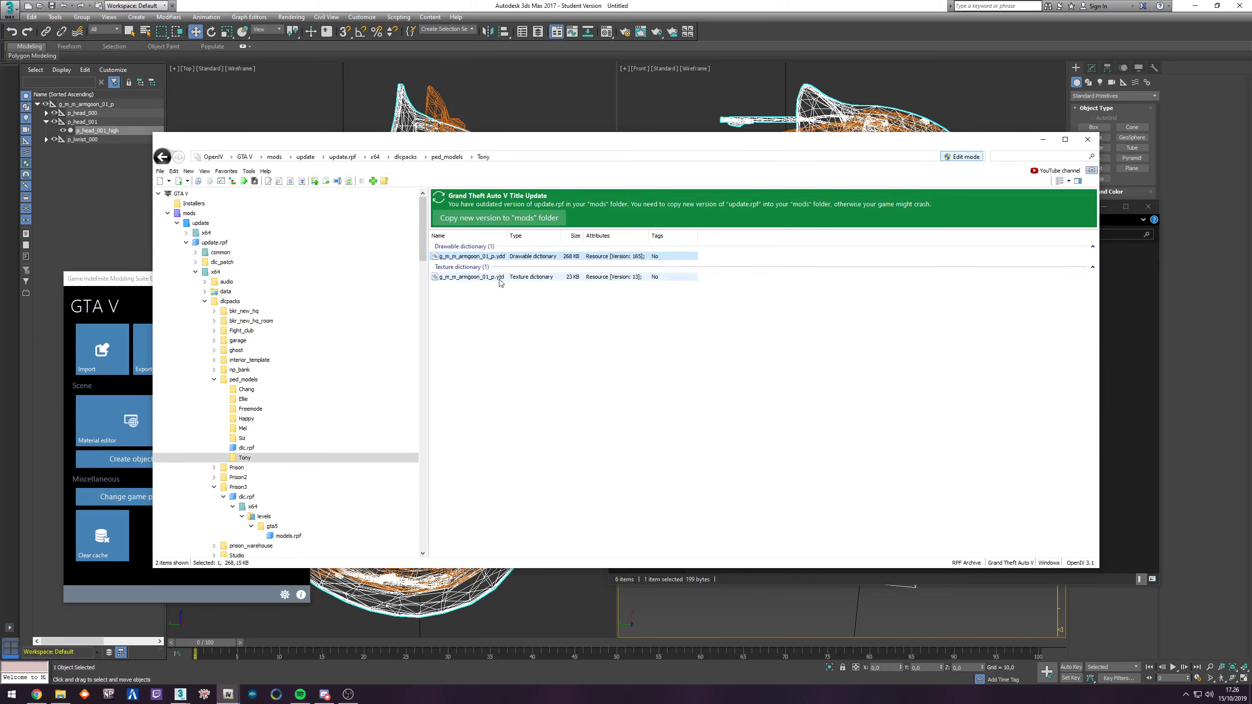
# Step: Open g_m_m_armgoon_01_p.ytd for editing and add p_head_diff_001_a.dds from the p_head_diff_006_a folder
pyautogui.doubleClick(478, 277)
pyautogui.click(1113, 334)
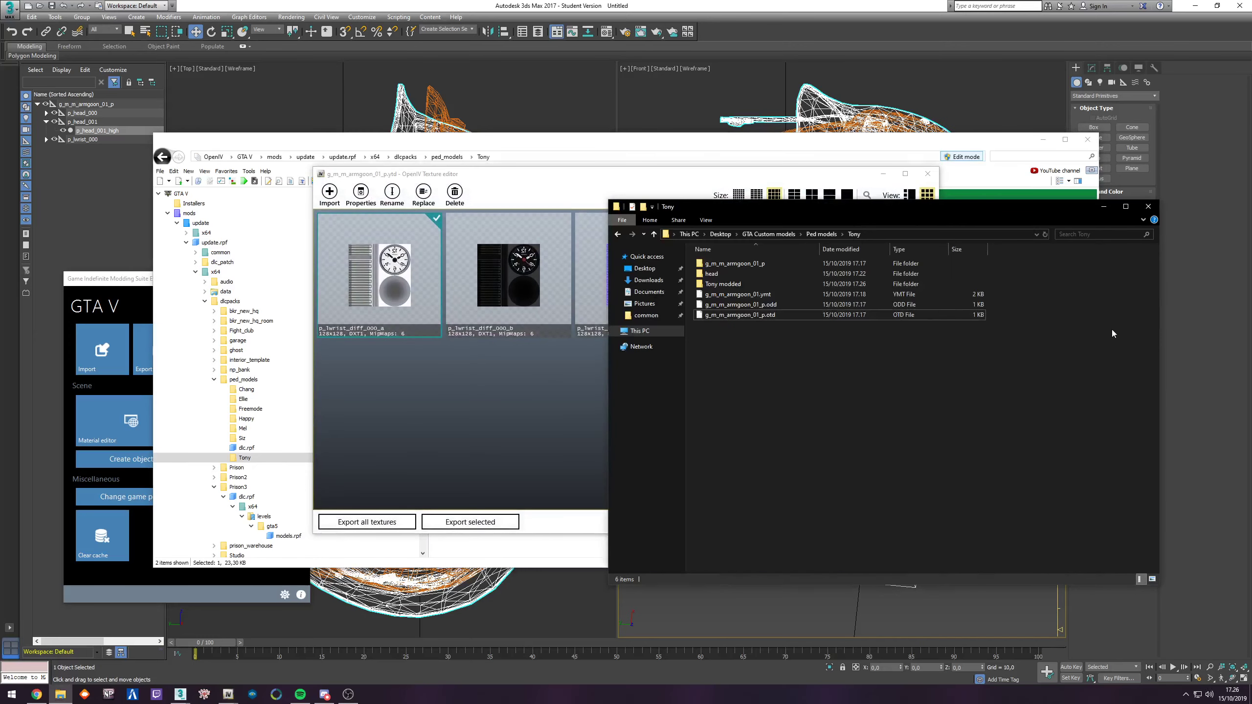
pyautogui.doubleClick(718, 274)
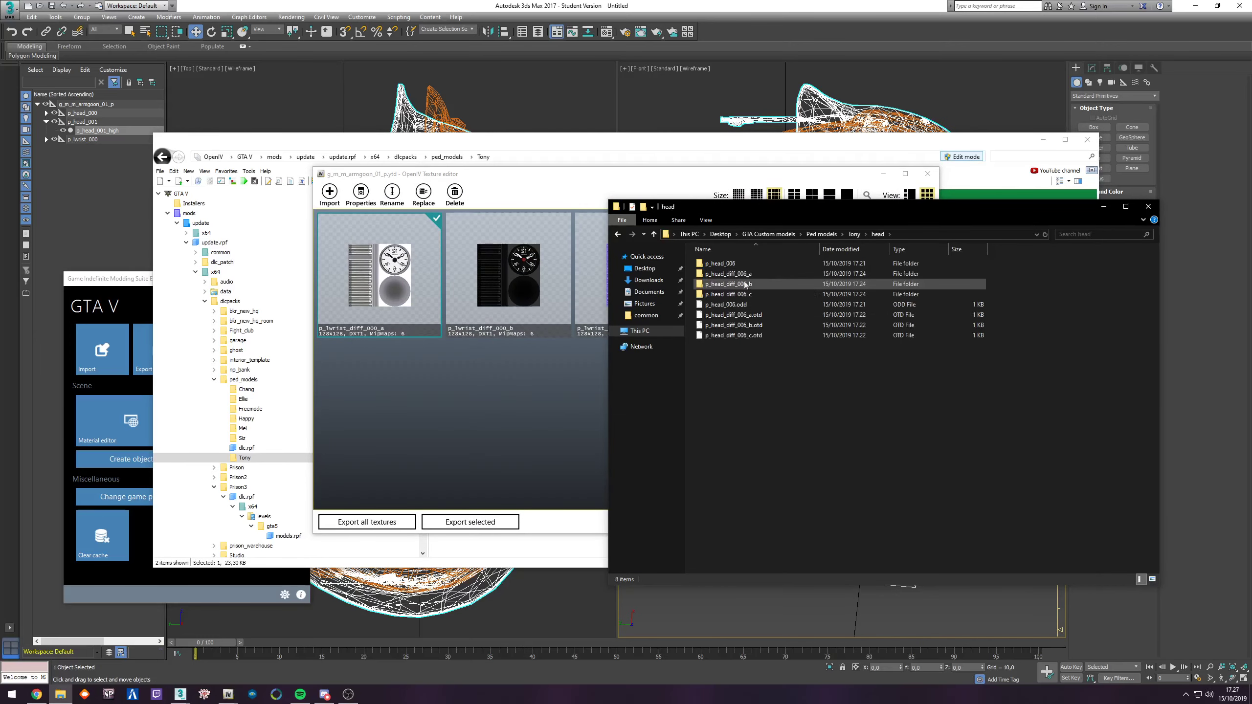
pyautogui.doubleClick(742, 275)
pyautogui.moveTo(718, 274); pyautogui.dragTo(489, 431)
# Step: Add the p_head_diff_001_b and p_head_diff_001_c textures from their p_head_diff_006 folders and save the texture dictionary
pyautogui.click(618, 234)
pyautogui.doubleClick(730, 273)
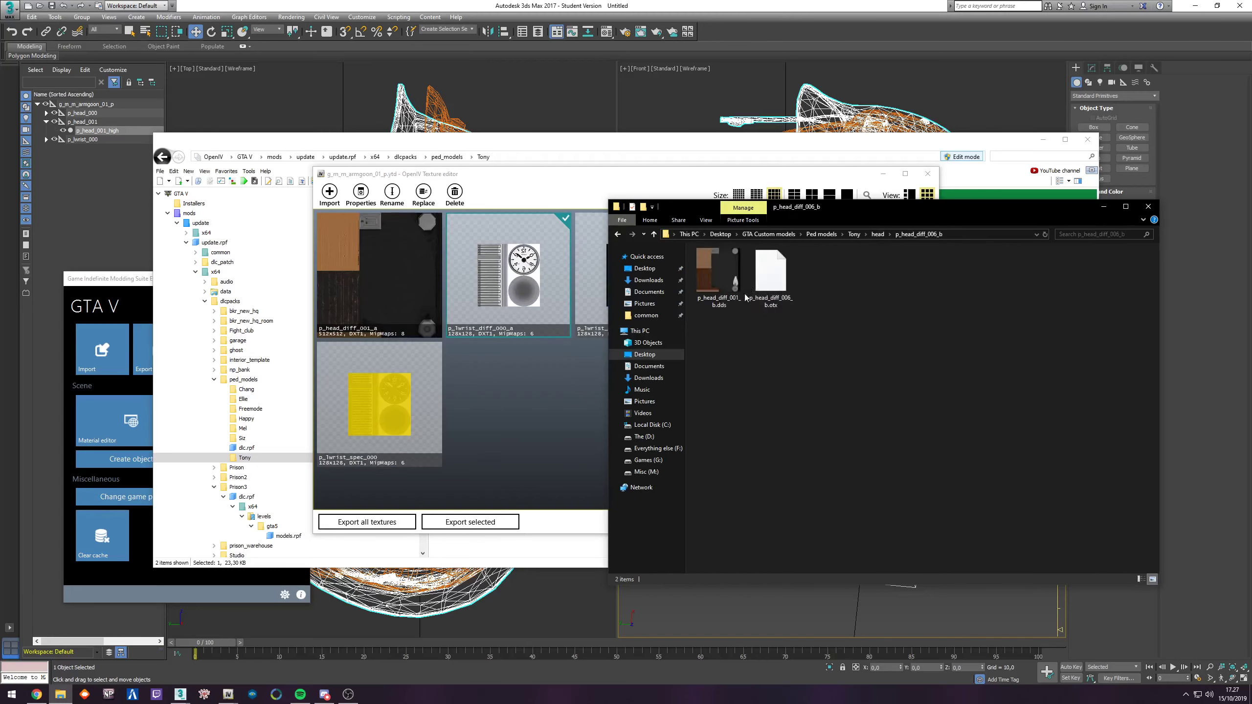
pyautogui.moveTo(718, 274); pyautogui.dragTo(553, 402)
pyautogui.click(617, 234)
pyautogui.doubleClick(725, 306)
pyautogui.moveTo(718, 274); pyautogui.dragTo(547, 404)
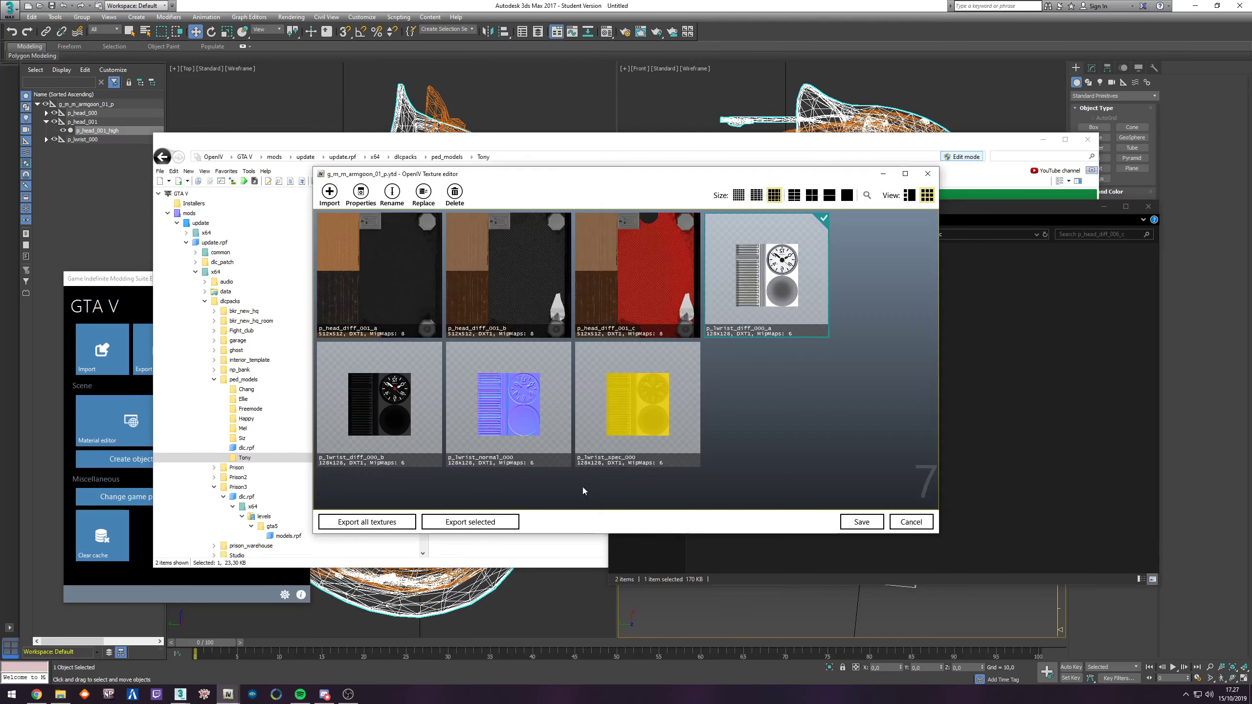
pyautogui.click(862, 522)
# Step: View p_head_001 alone in g_m_m_armgoon_01_p.ydd and check the helmet's texture from several sides
pyautogui.click(500, 257)
pyautogui.doubleClick(497, 257)
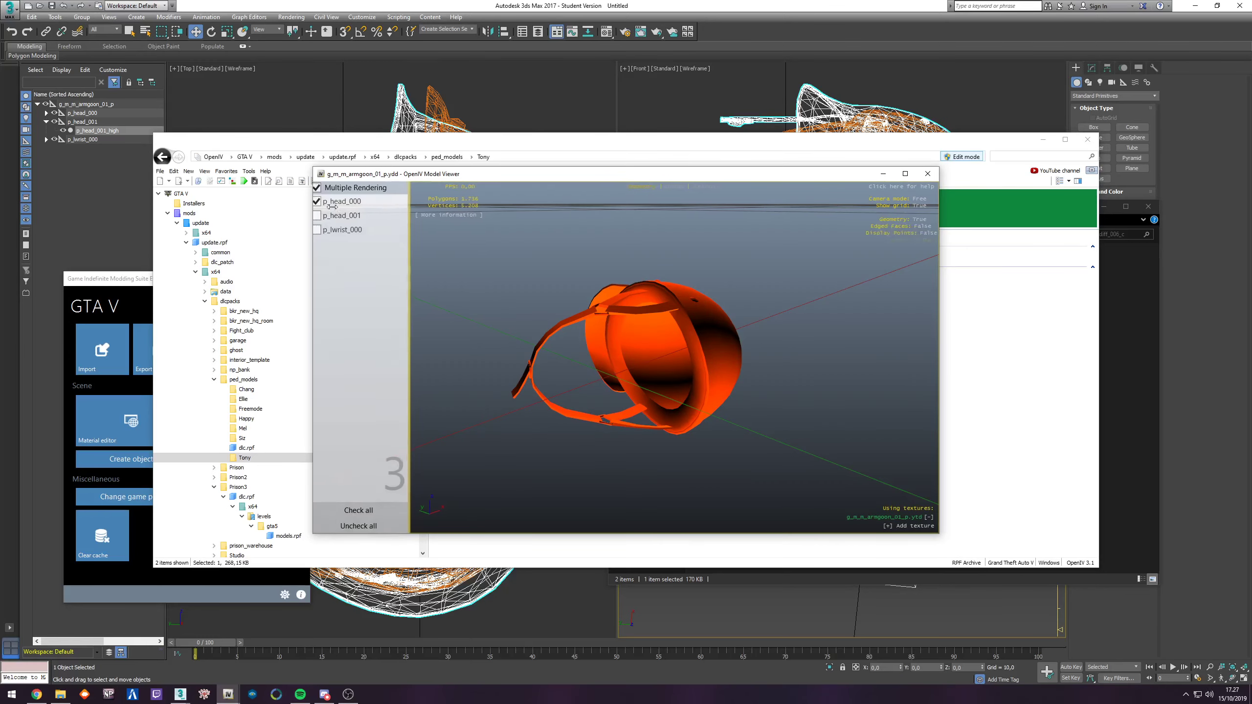
pyautogui.click(320, 201)
pyautogui.click(319, 216)
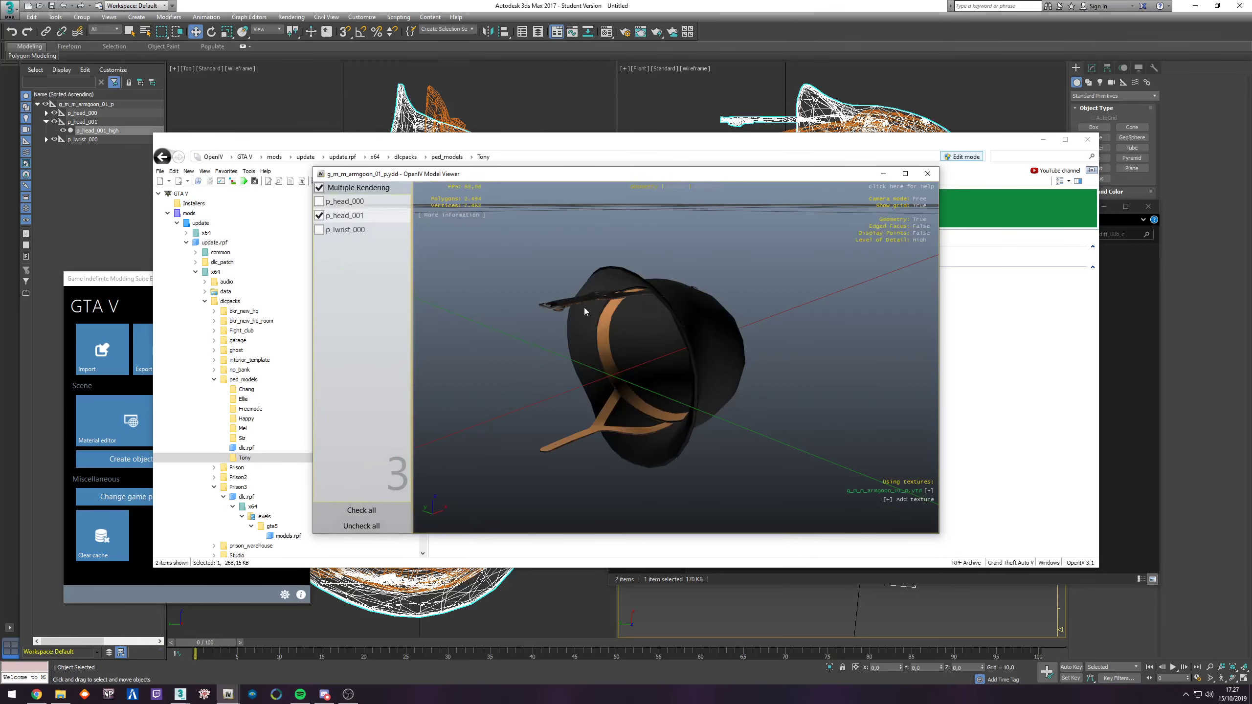
pyautogui.moveTo(585, 308); pyautogui.dragTo(640, 331)
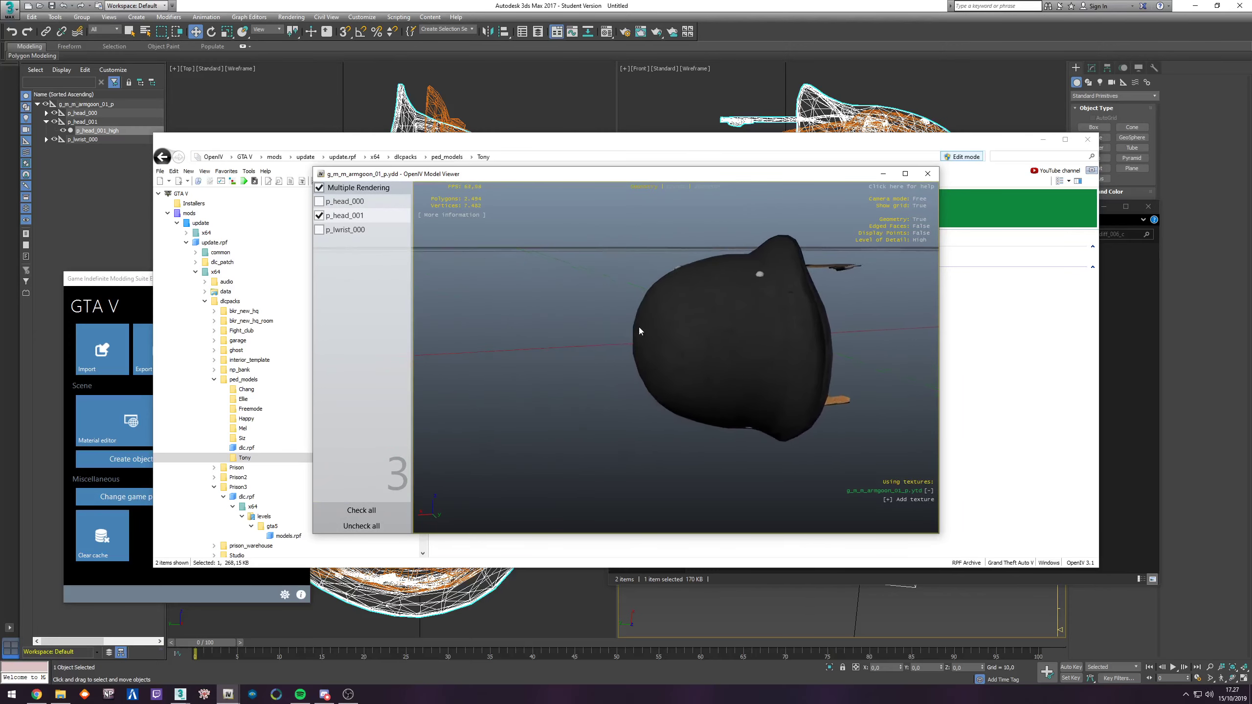
pyautogui.click(928, 173)
# Step: Select both g_m_m_armgoon_01_p files and open FXServer's cfx-server-data-master resources folder in a new File Explorer window
pyautogui.keyDown('shift'); pyautogui.click(488, 278); pyautogui.keyUp('shift')
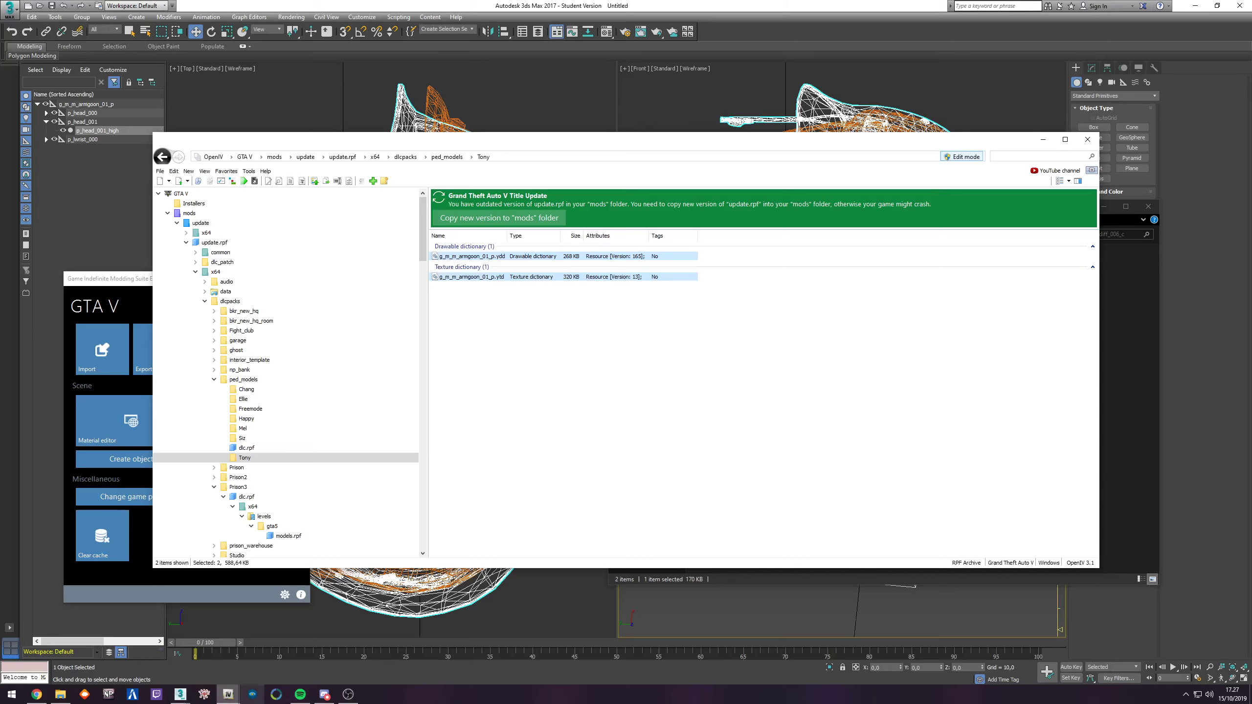
pyautogui.rightClick(60, 694)
pyautogui.click(54, 647)
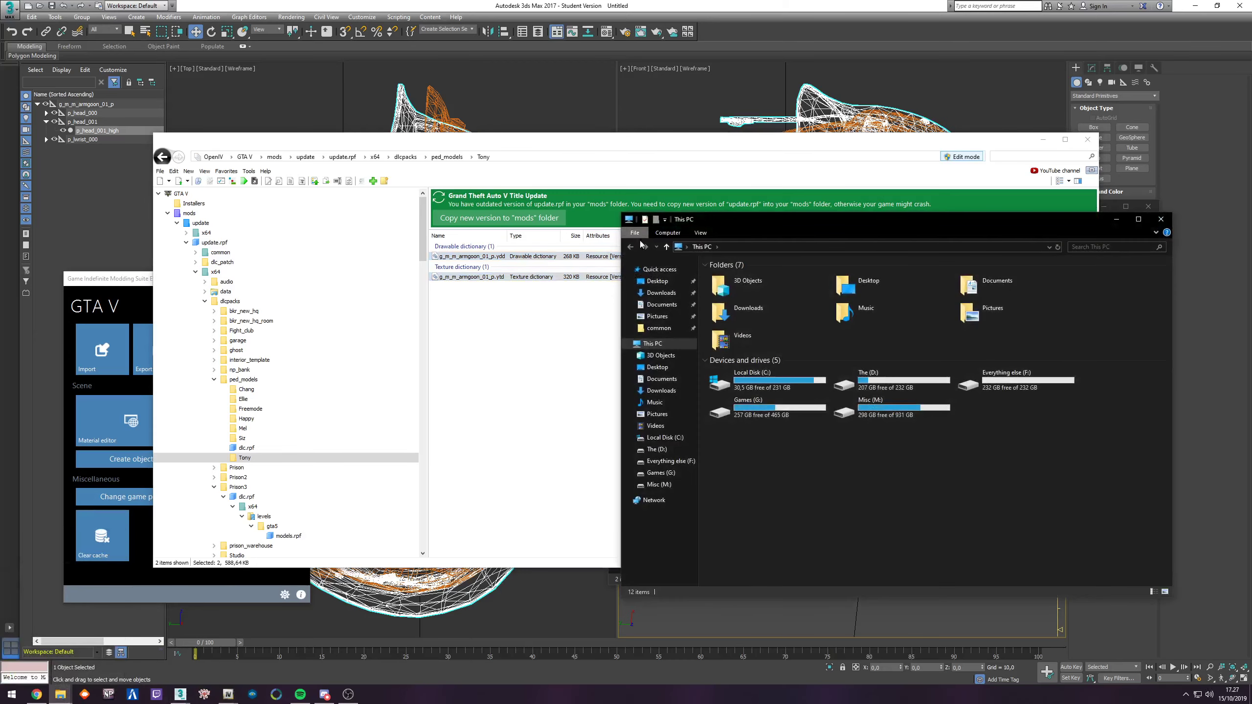
pyautogui.click(660, 282)
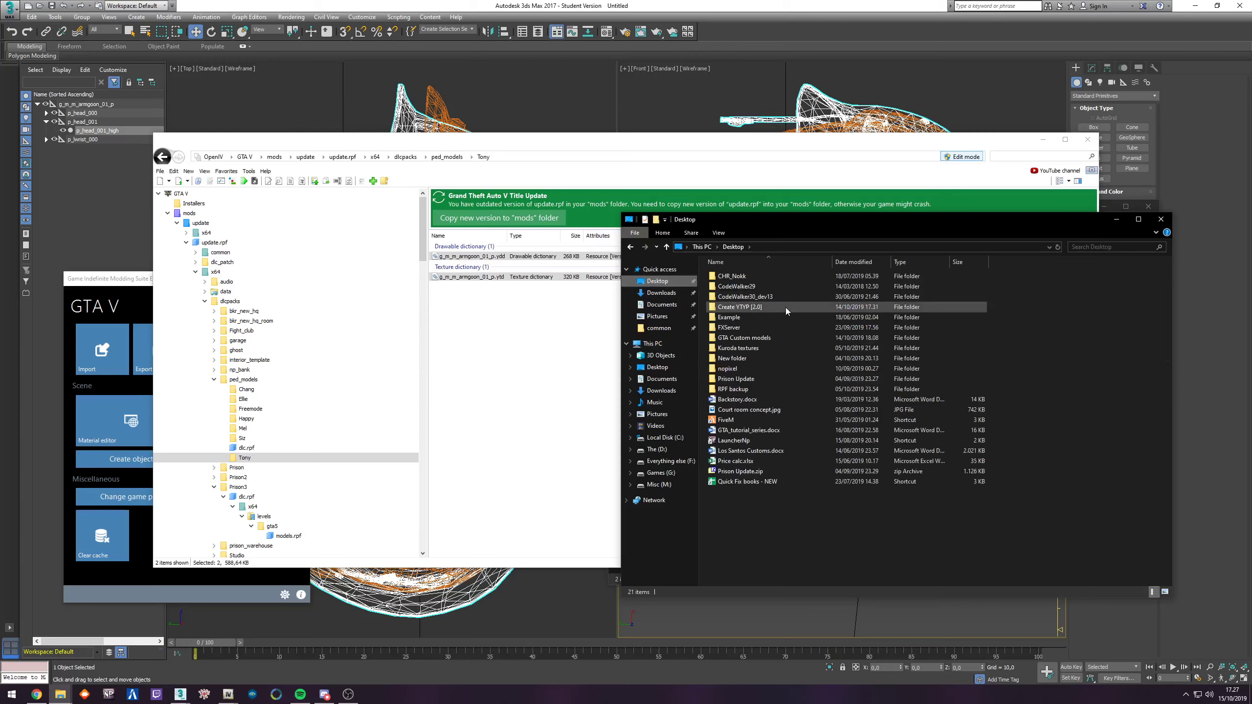
pyautogui.doubleClick(735, 328)
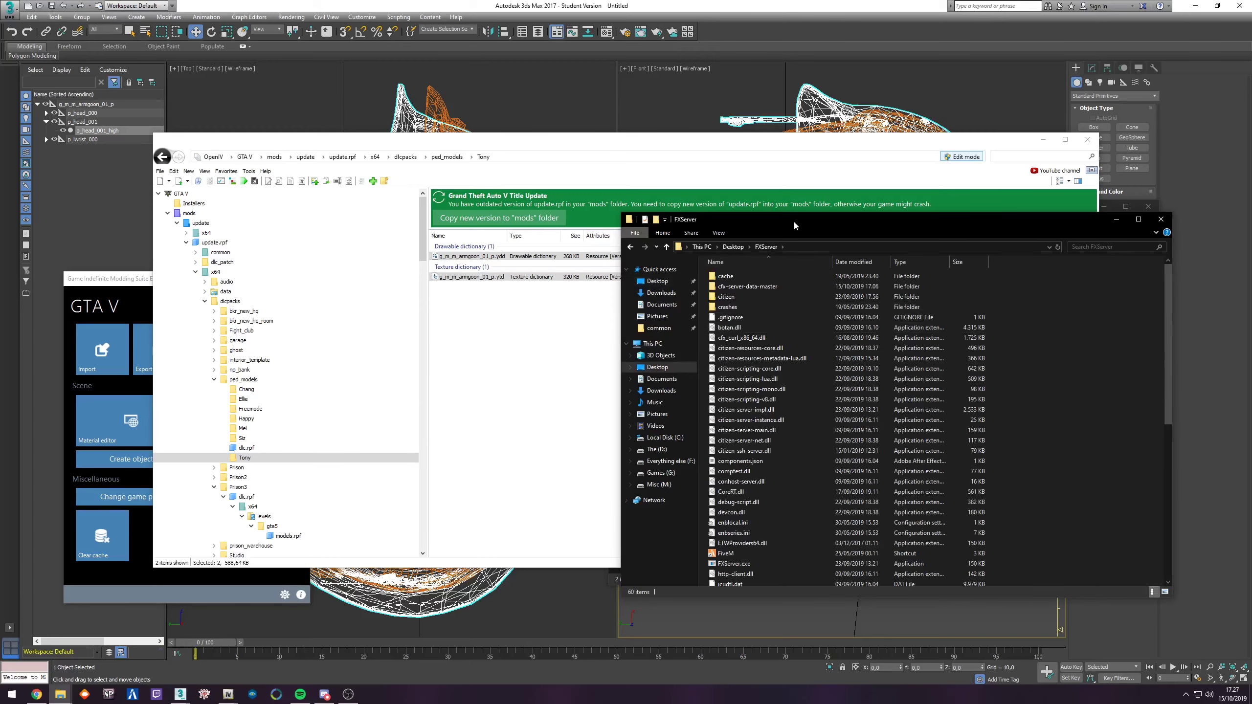
pyautogui.moveTo(793, 219); pyautogui.dragTo(782, 217)
pyautogui.doubleClick(740, 285)
pyautogui.doubleClick(744, 286)
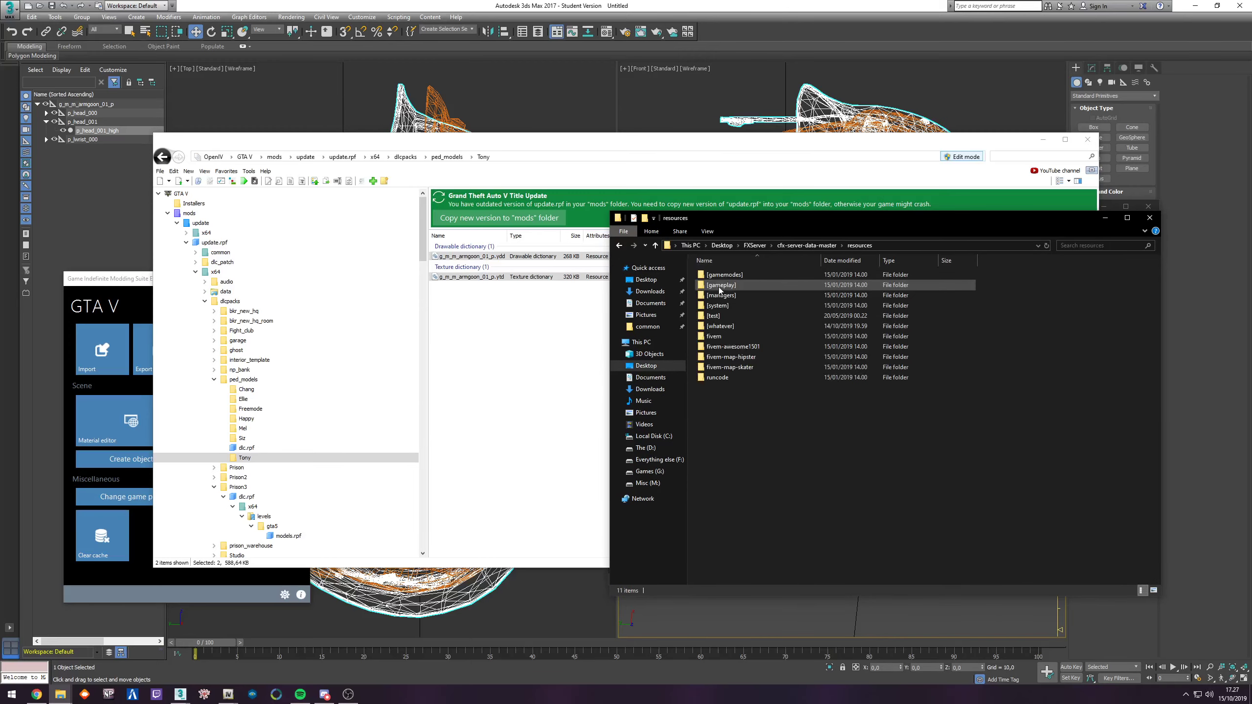
# Step: Open the stream folder of the tutorial resource inside the [whatever] resources folder
pyautogui.doubleClick(724, 326)
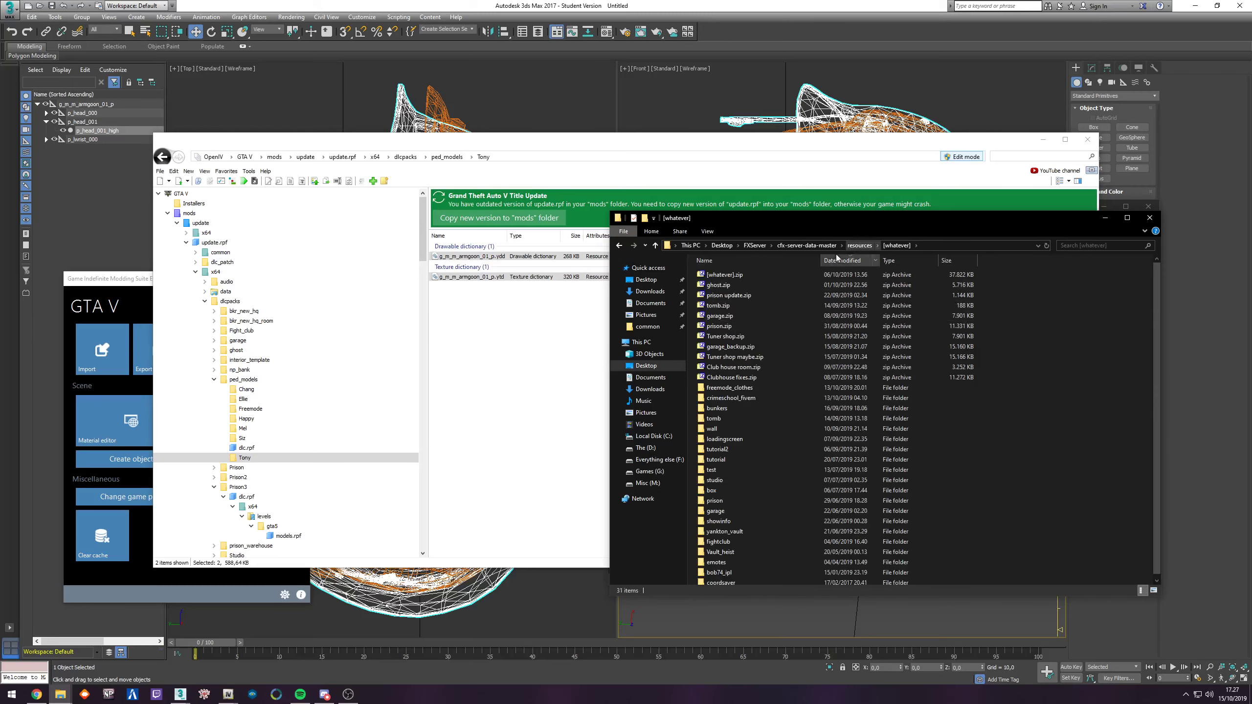
pyautogui.scroll(-1, 762, 375)
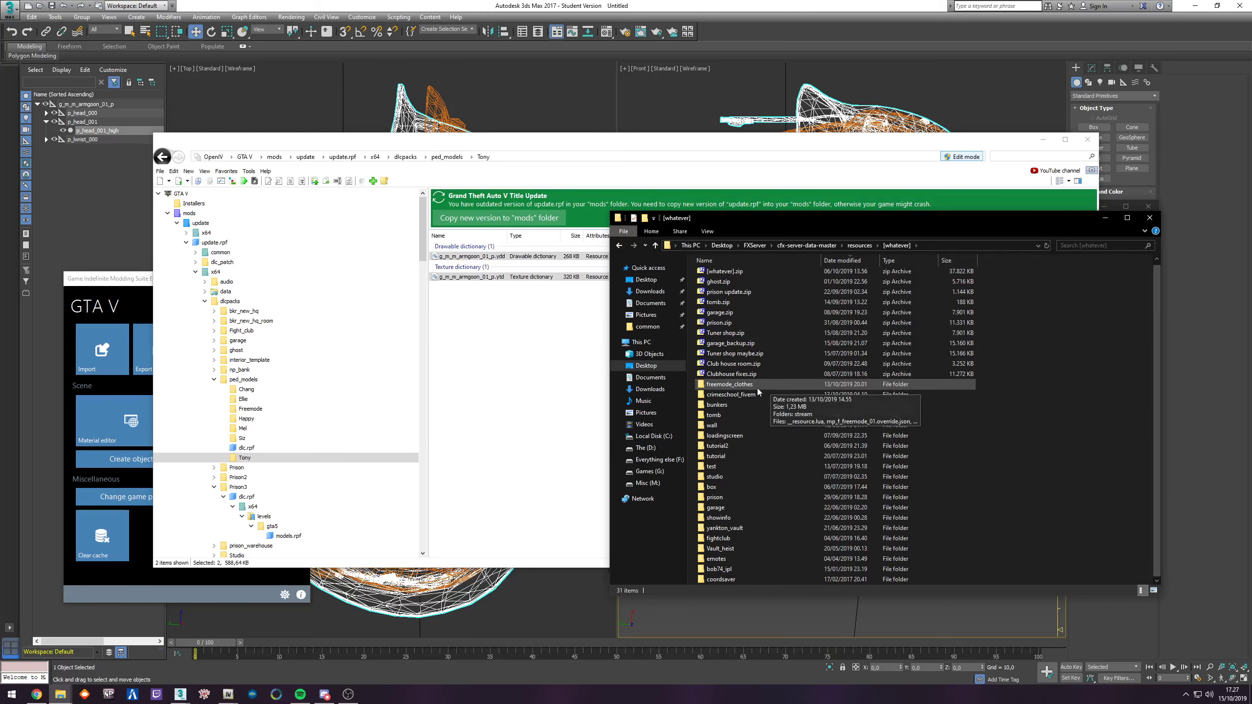
pyautogui.doubleClick(737, 447)
pyautogui.doubleClick(729, 275)
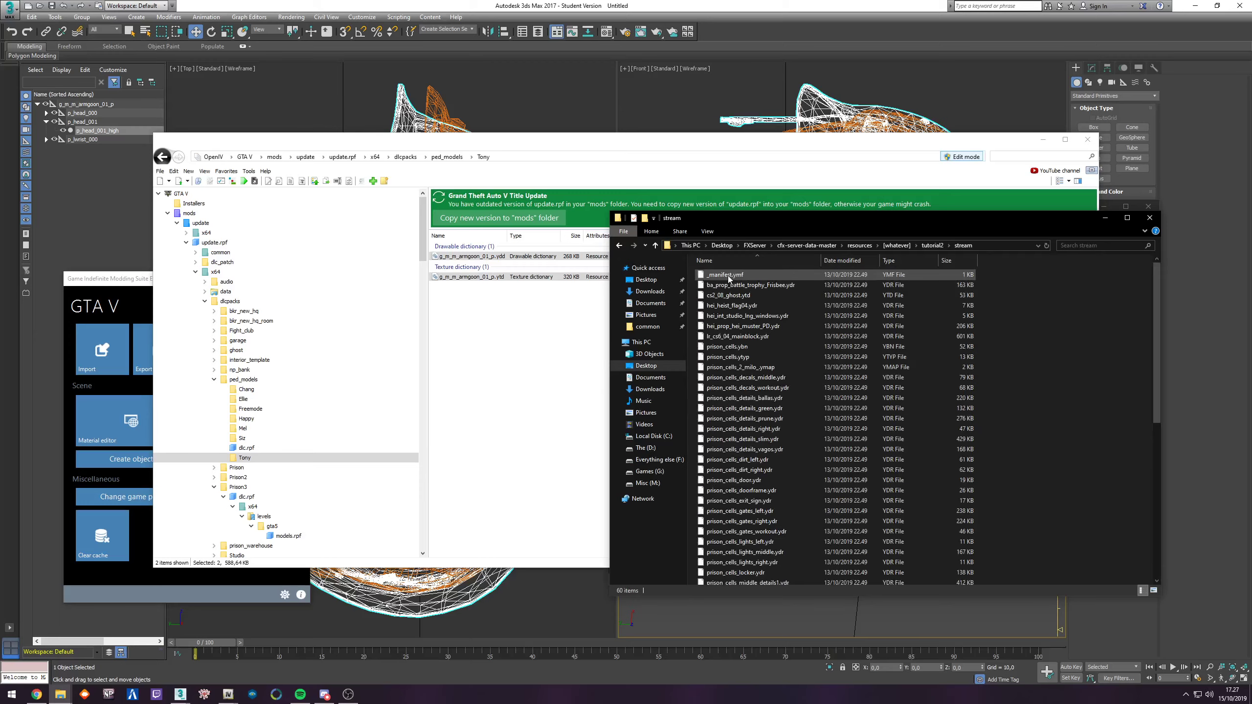
pyautogui.hotkey('alt', 'Left')
pyautogui.hotkey('alt', 'Left')
pyautogui.doubleClick(729, 460)
pyautogui.click(727, 278)
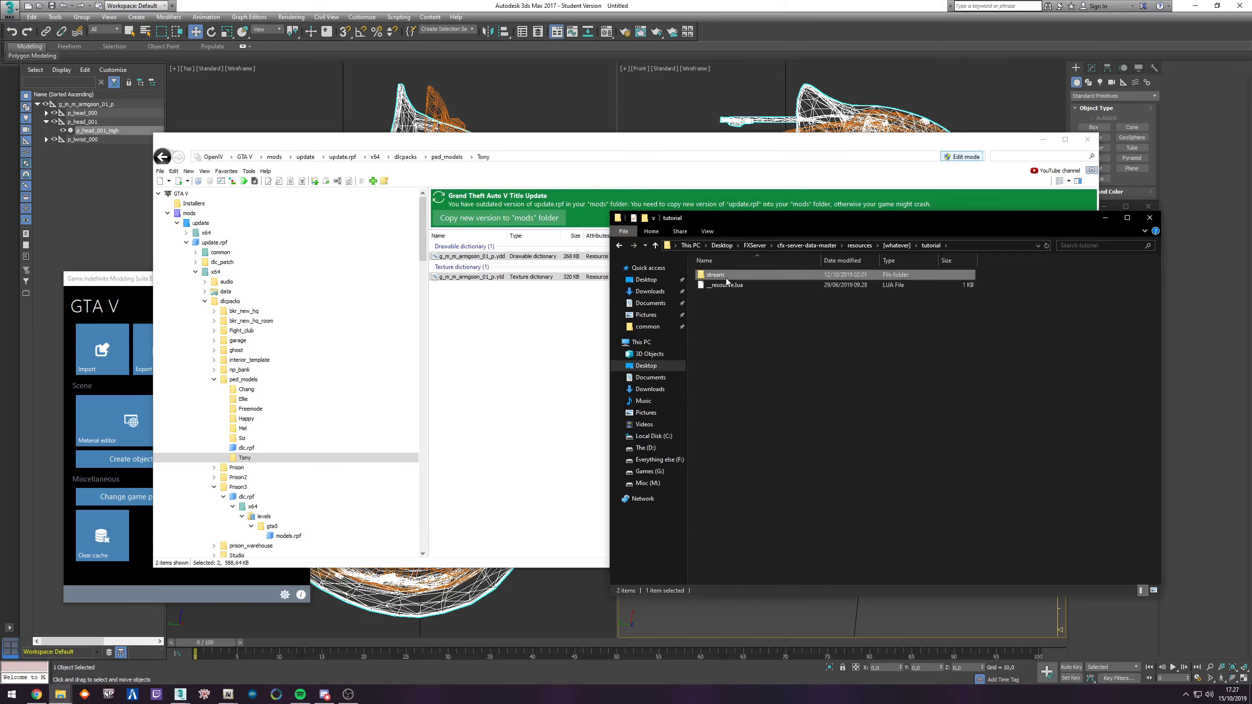
pyautogui.doubleClick(727, 278)
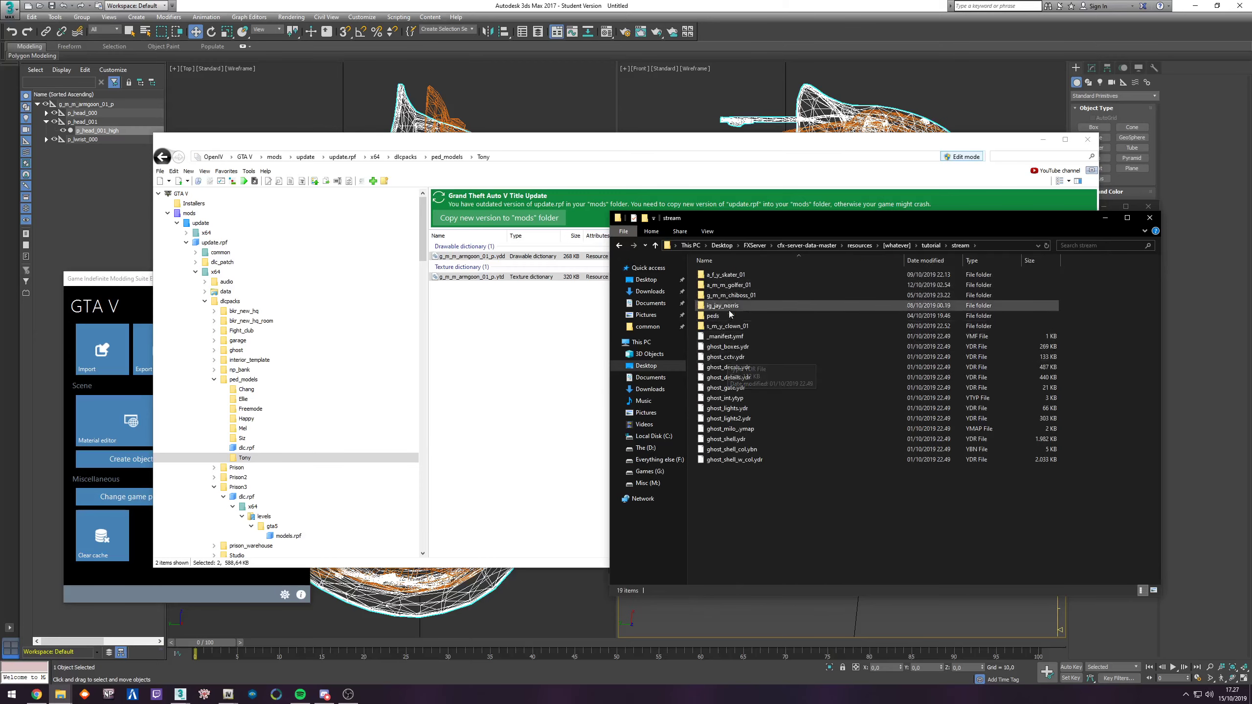
# Step: Create a folder named g_m_m_armgoon_01 in stream, copying the base name from the drawable dictionary in OpenIV
pyautogui.rightClick(742, 511)
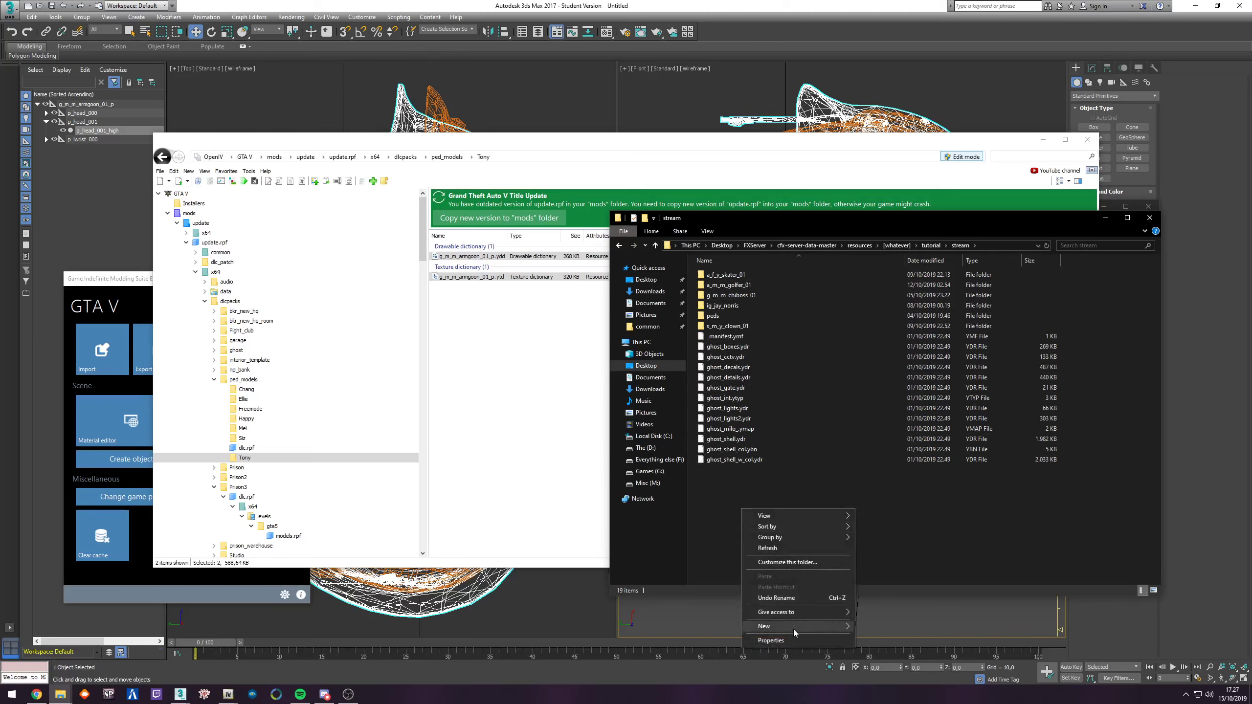
pyautogui.moveTo(795, 631)
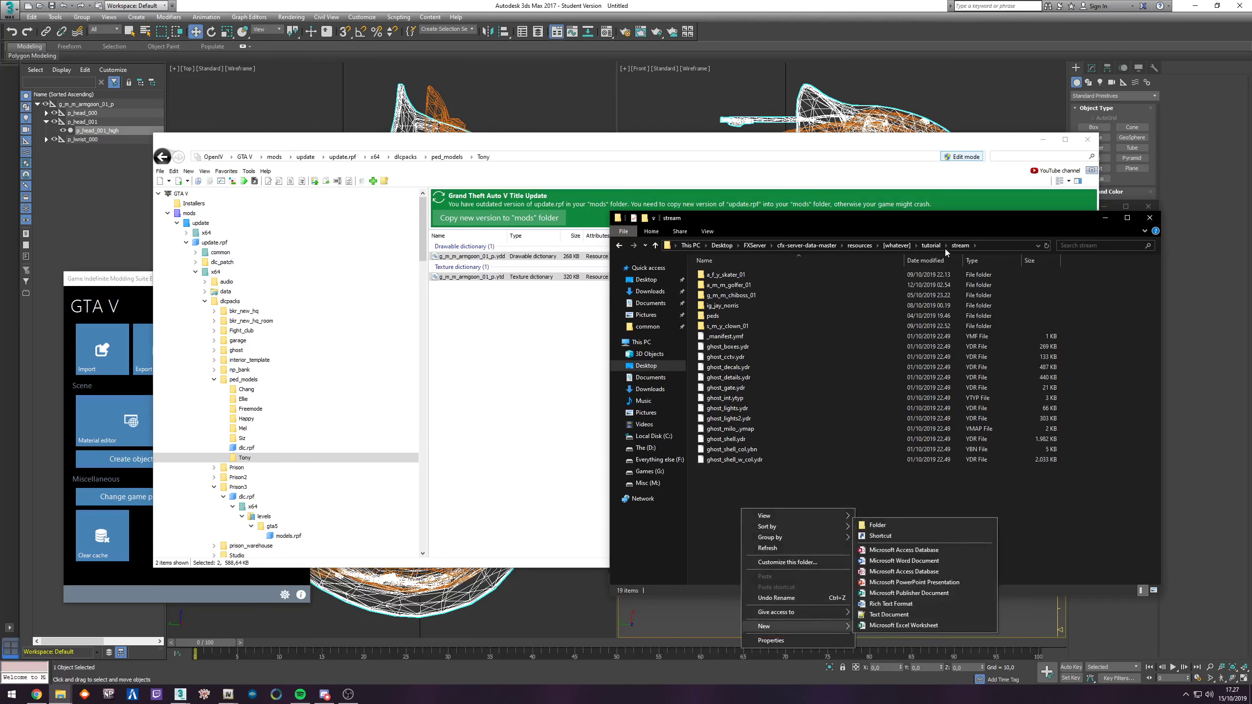
pyautogui.click(896, 525)
pyautogui.click(471, 257)
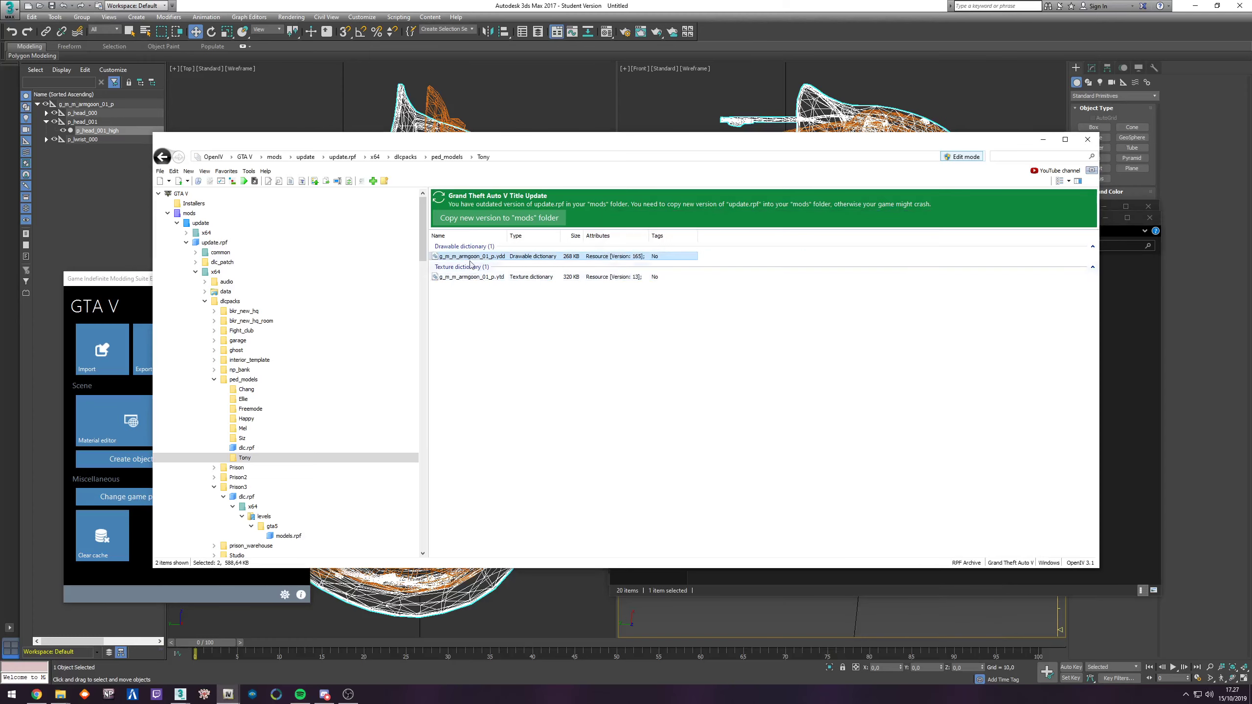
pyautogui.click(451, 256)
pyautogui.hotkey('ctrl', 'c')
pyautogui.hotkey('alt', 'Tab')
pyautogui.press('F2')
pyautogui.hotkey('ctrl', 'v')
pyautogui.press('Return')
# Step: Copy g_m_m_armgoon_01_p.ydd and g_m_m_armgoon_01_p.ytd from OpenIV into the new g_m_m_armgoon_01 folder
pyautogui.doubleClick(758, 300)
pyautogui.moveTo(556, 330); pyautogui.dragTo(466, 254)
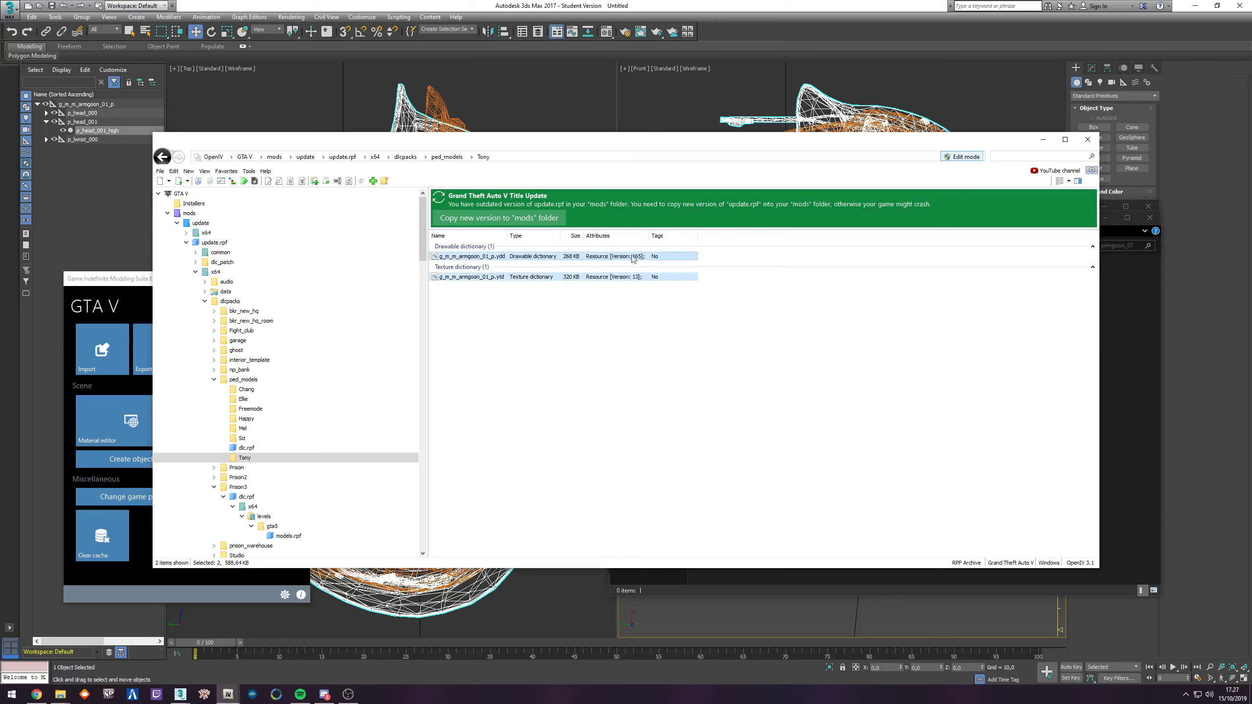
pyautogui.hotkey('ctrl', 'c')
pyautogui.hotkey('alt', 'Tab')
pyautogui.hotkey('ctrl', 'v')
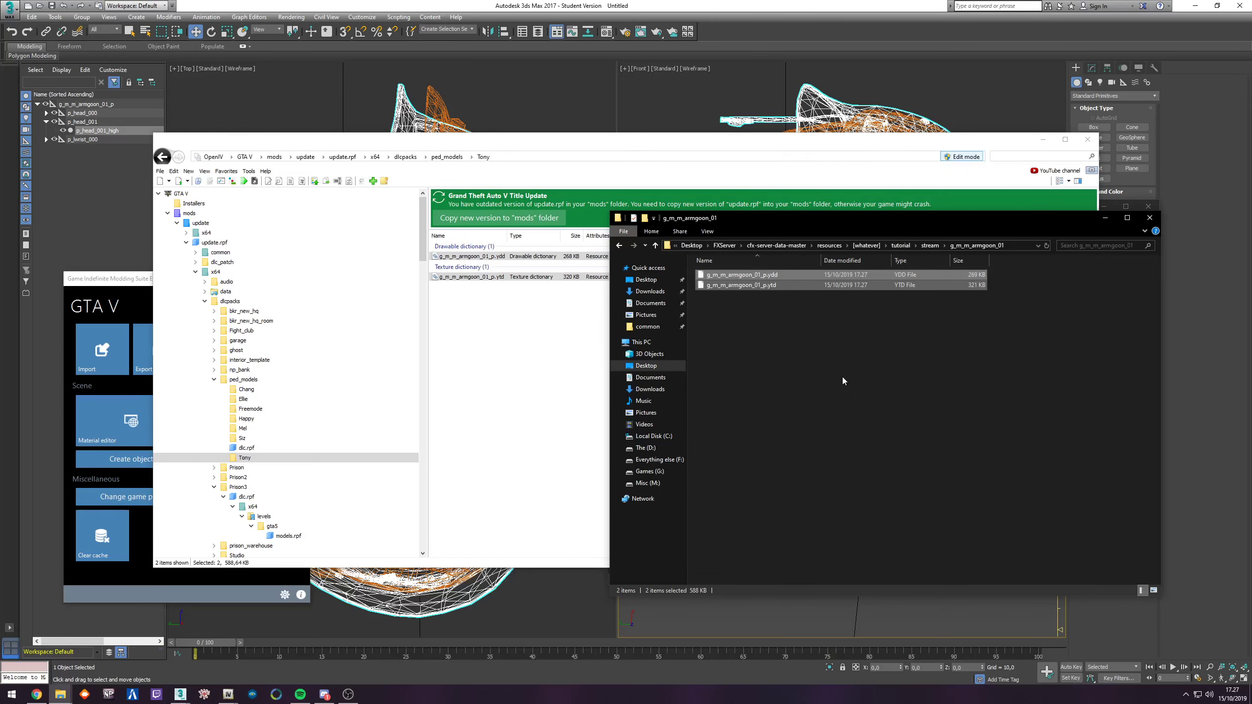
# Step: Copy g_m_m_armgoon_01.ymt from the Tony ped models folder into the server's g_m_m_armgoon_01 folder
pyautogui.click(63, 694)
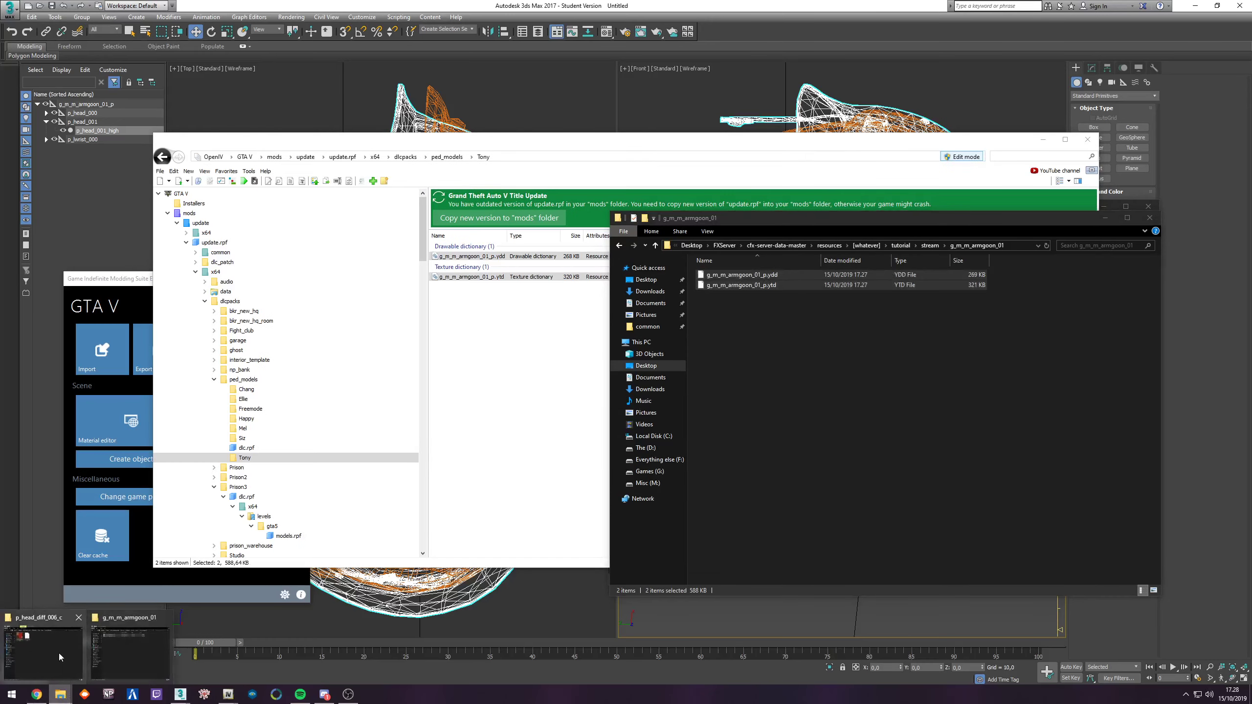
pyautogui.click(59, 659)
pyautogui.moveTo(848, 207); pyautogui.dragTo(511, 198)
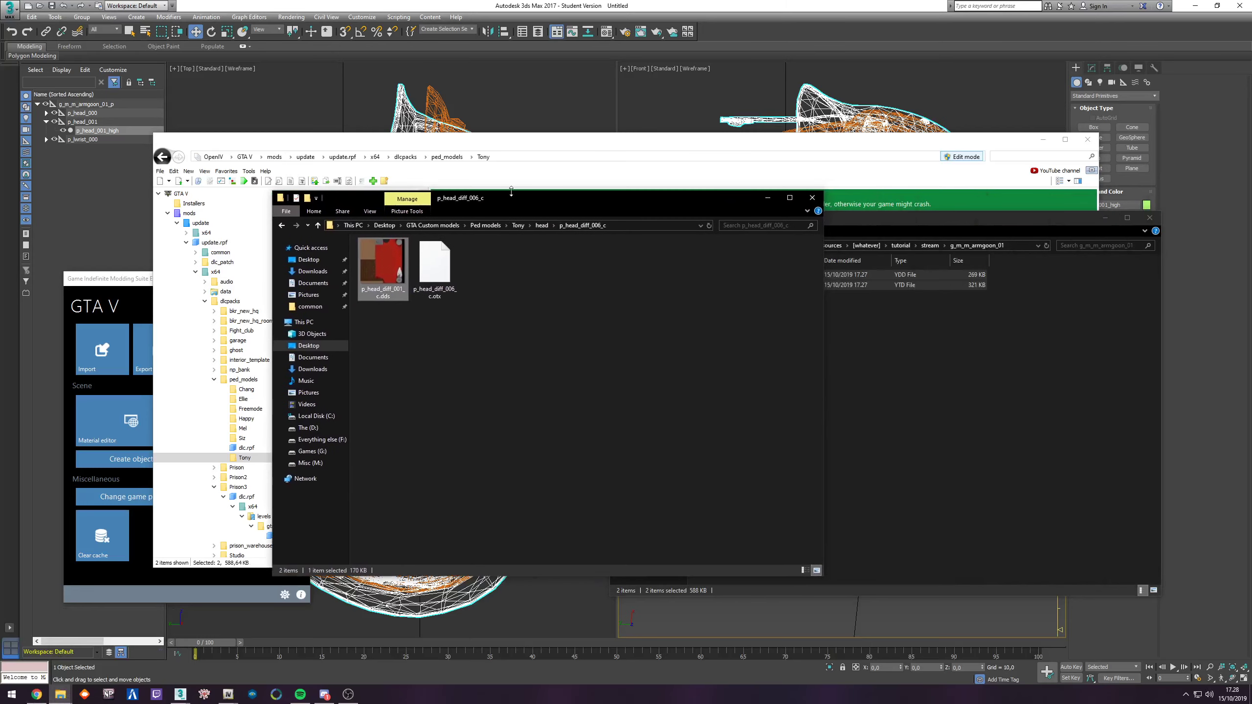
pyautogui.click(518, 226)
pyautogui.click(428, 286)
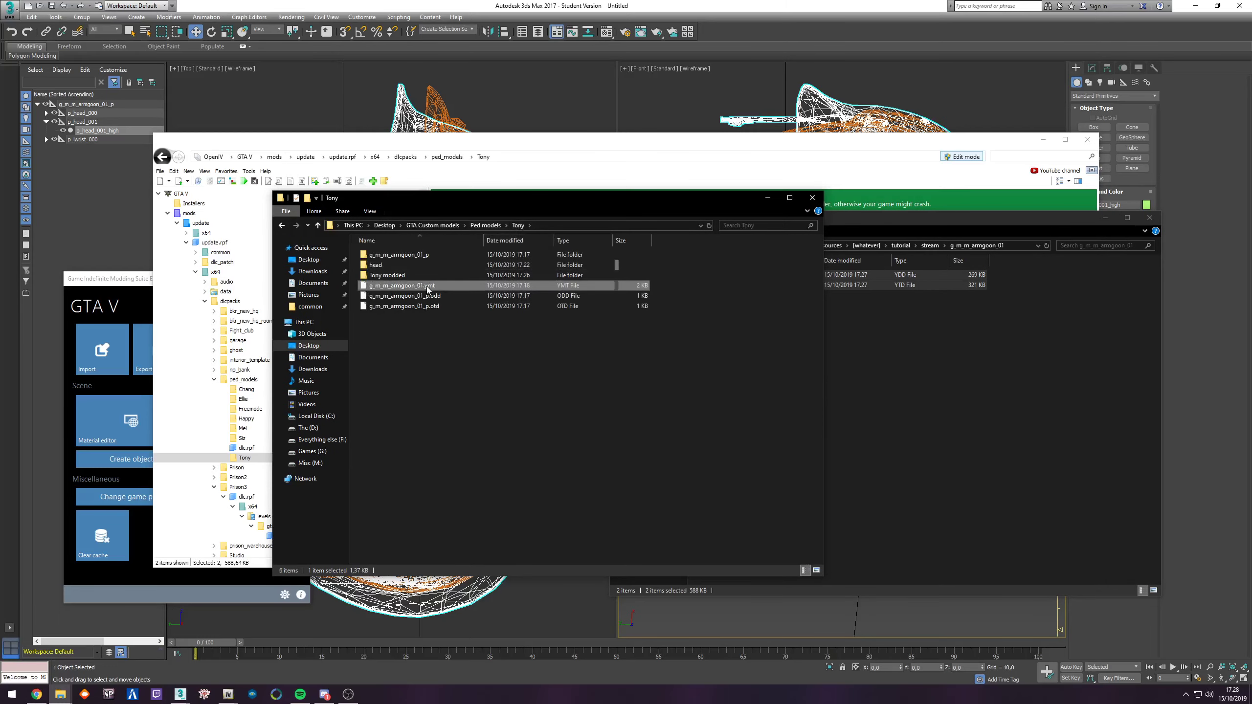
pyautogui.click(784, 316)
pyautogui.hotkey('ctrl', 'v')
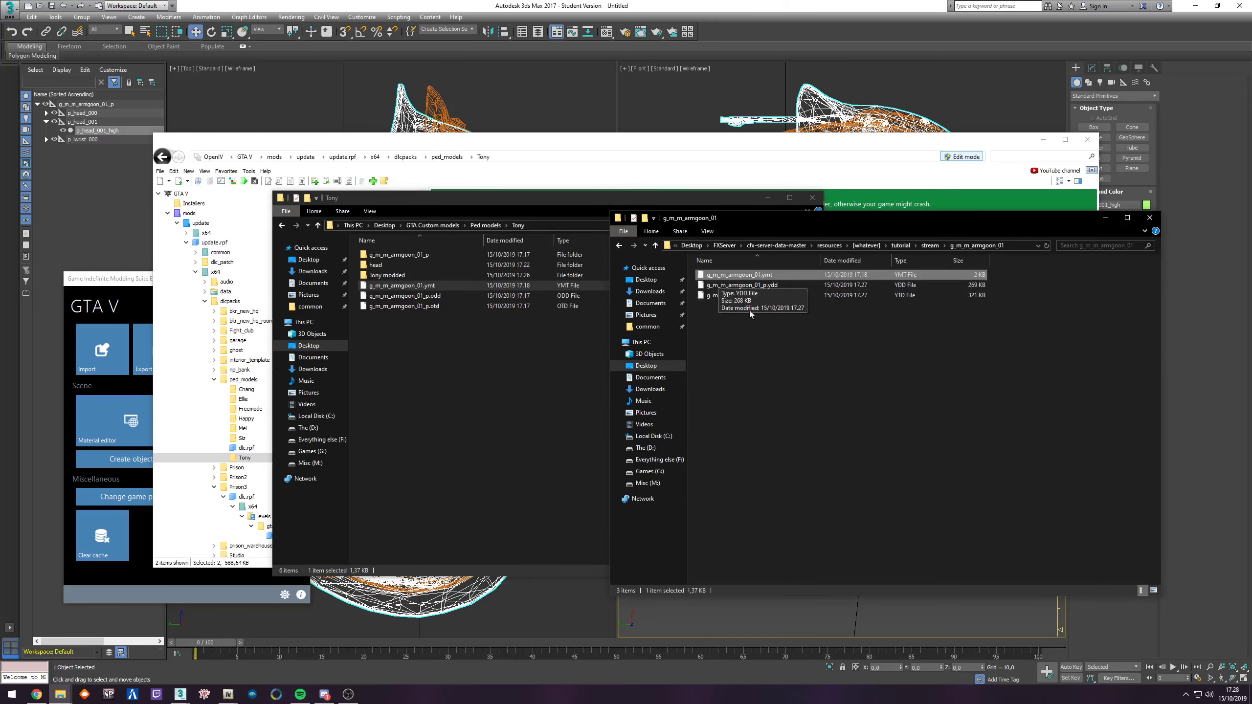
# Step: Convert the server copy of g_m_m_armgoon_01.ymt to XML with MetaTool.exe from the desktop's New folder
pyautogui.keyDown('shift'); pyautogui.click(757, 296); pyautogui.keyUp('shift')
pyautogui.moveTo(458, 202); pyautogui.dragTo(412, 181)
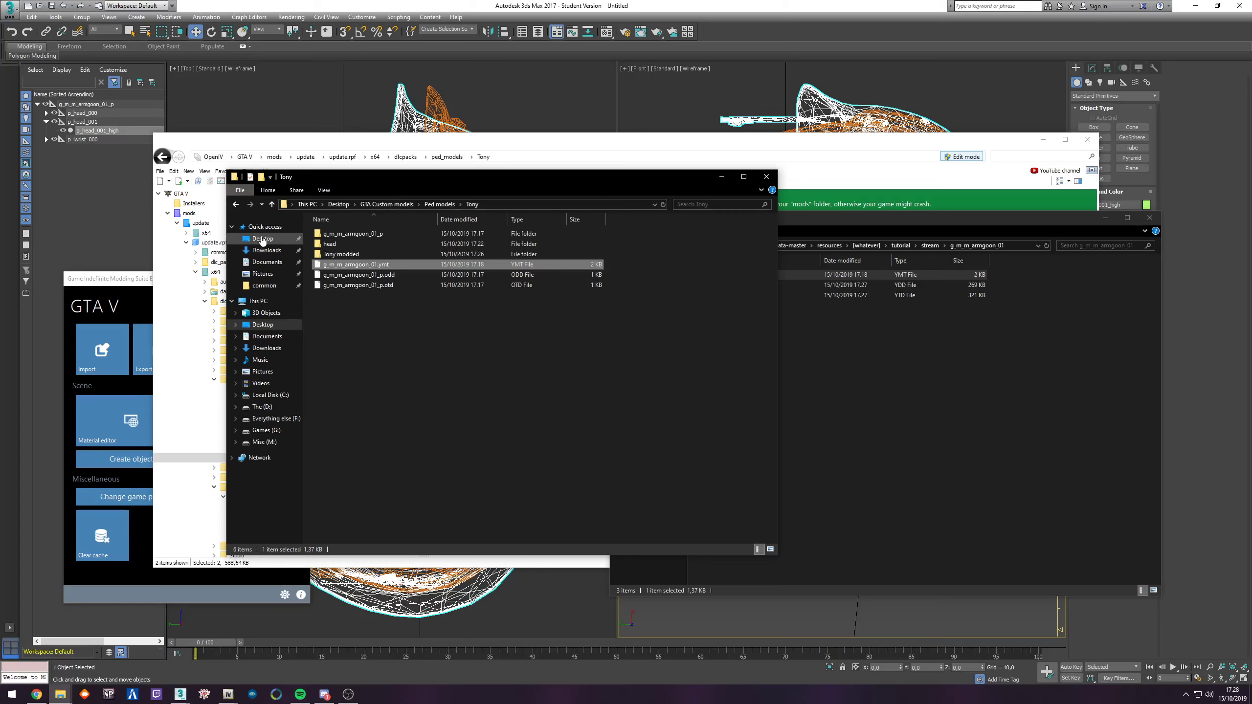
pyautogui.click(261, 240)
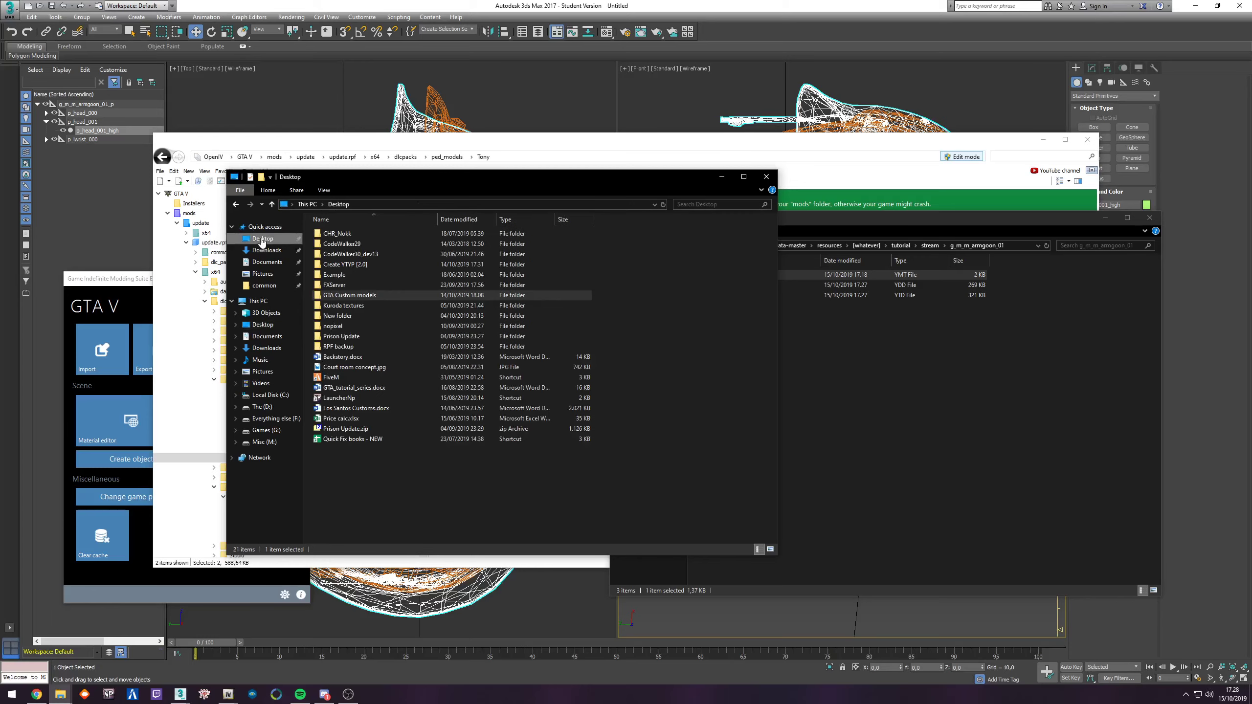
pyautogui.doubleClick(344, 316)
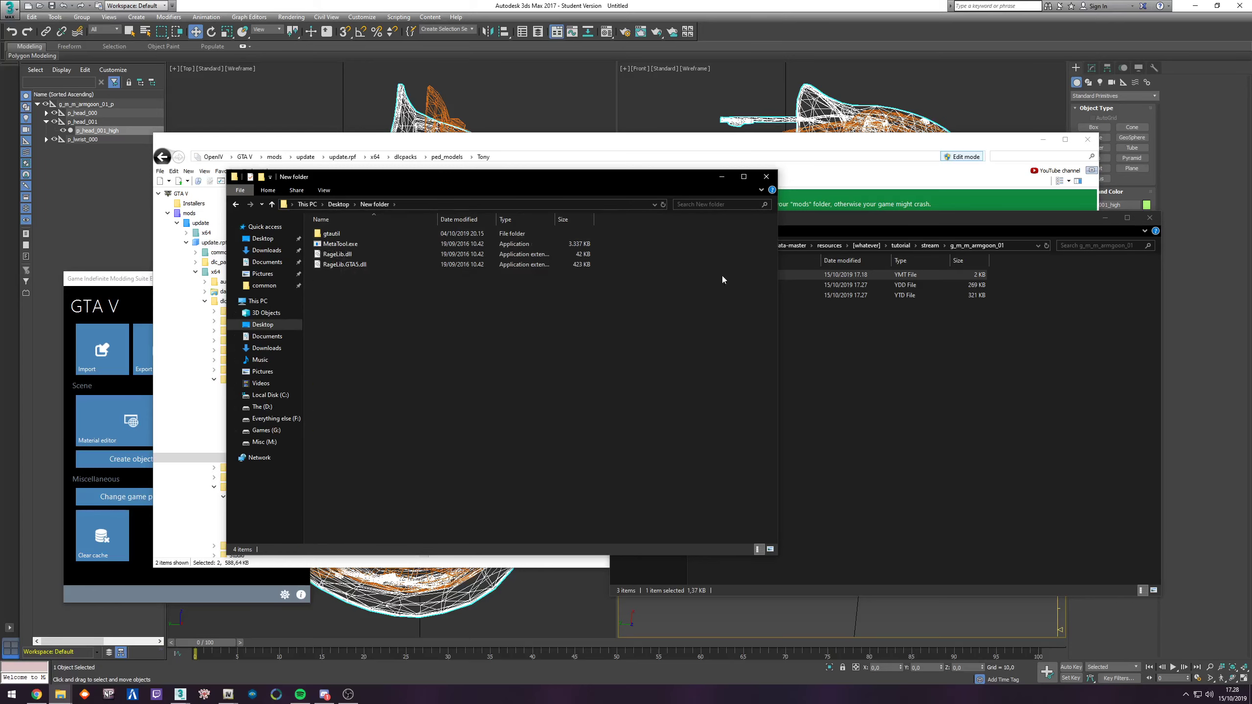
pyautogui.click(759, 276)
pyautogui.moveTo(762, 278); pyautogui.dragTo(349, 247)
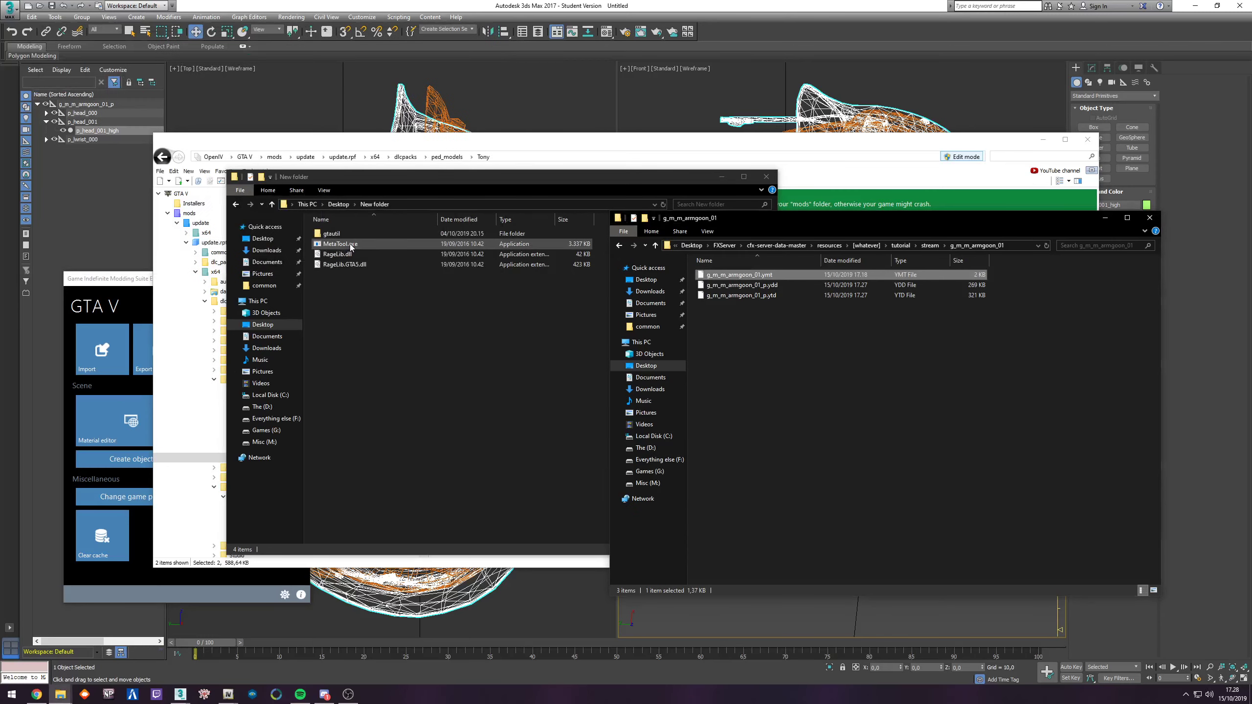
pyautogui.click(781, 287)
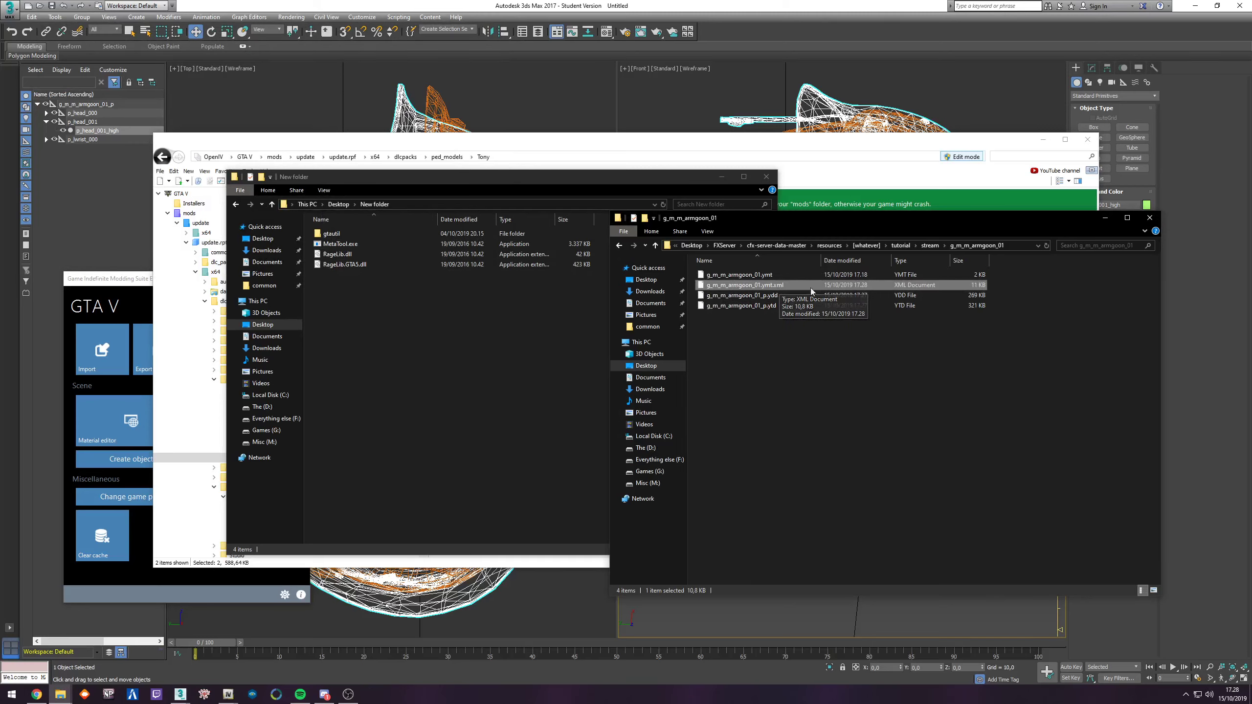
# Step: Open g_m_m_armgoon_01.ymt.xml in Notepad++ and dismiss the XML schema request
pyautogui.rightClick(756, 286)
pyautogui.click(784, 336)
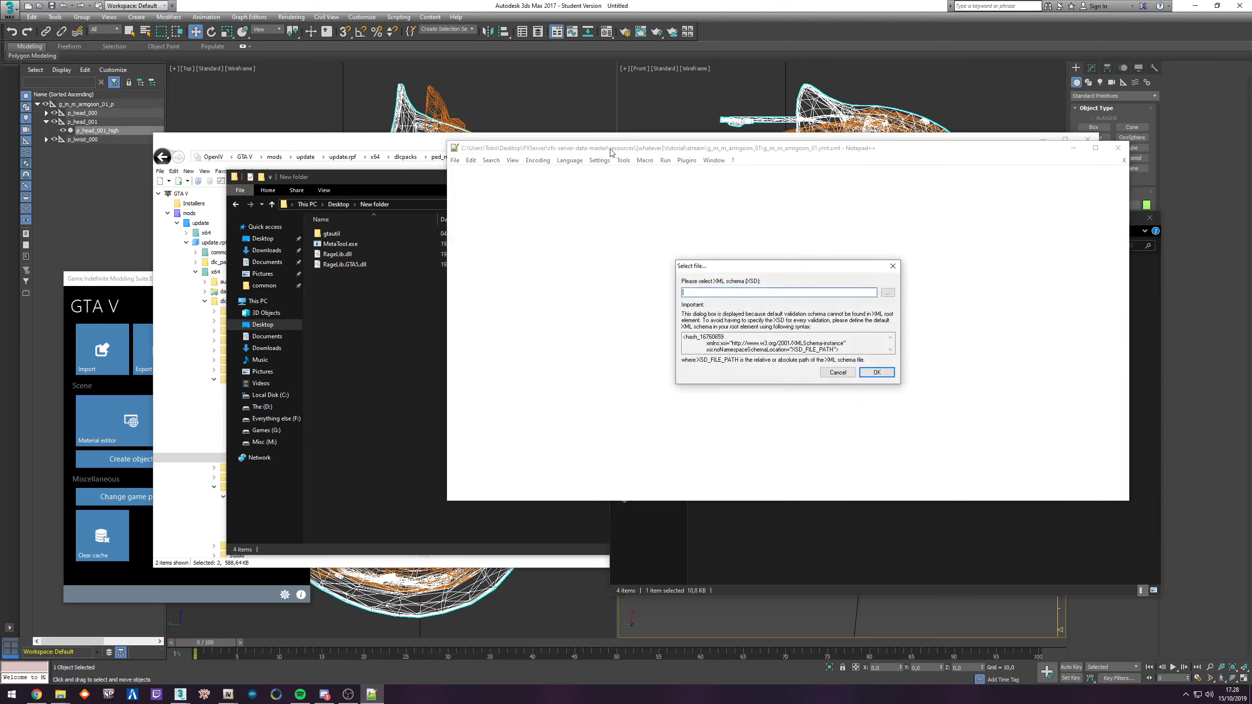
pyautogui.click(878, 374)
pyautogui.moveTo(726, 154); pyautogui.dragTo(636, 142)
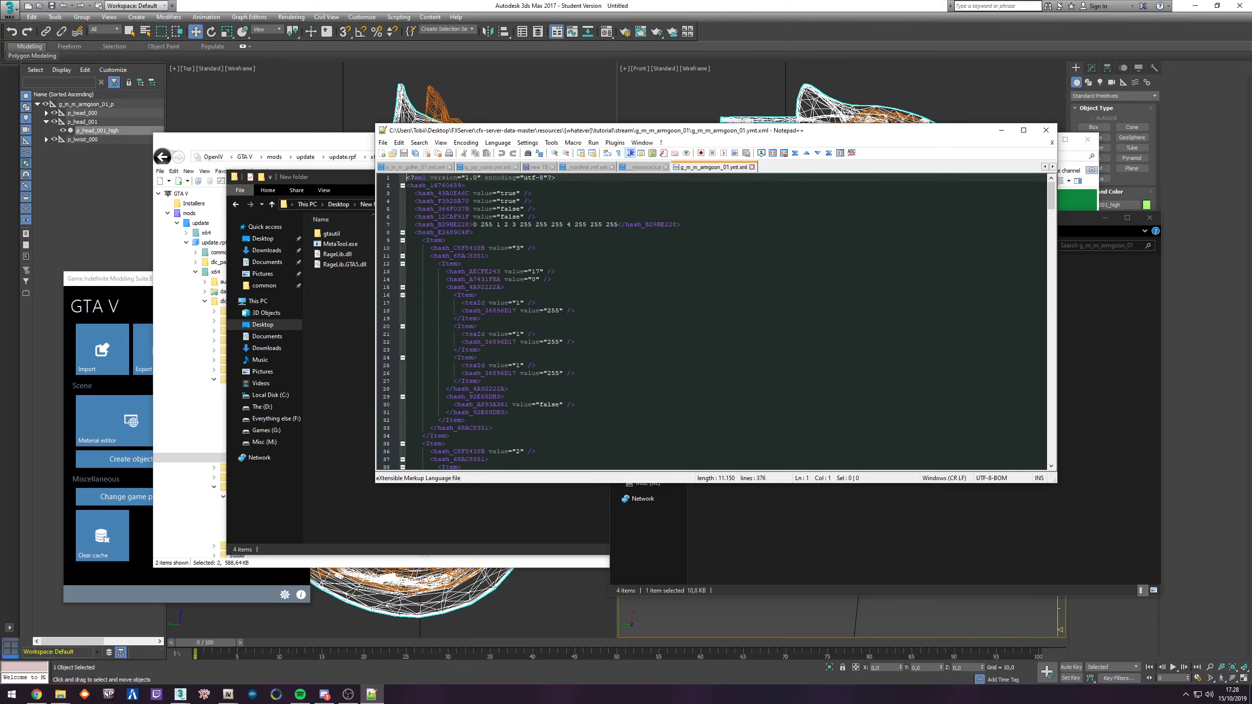
# Step: Collapse the five Item blocks under hash_E2489C4F
pyautogui.click(403, 240)
pyautogui.click(402, 248)
pyautogui.click(402, 256)
pyautogui.click(402, 264)
pyautogui.click(402, 272)
# Step: Go through the collapsed component Item lines under hash_E2489C4F one by one
pyautogui.click(450, 240)
pyautogui.click(450, 248)
pyautogui.click(450, 256)
pyautogui.click(450, 263)
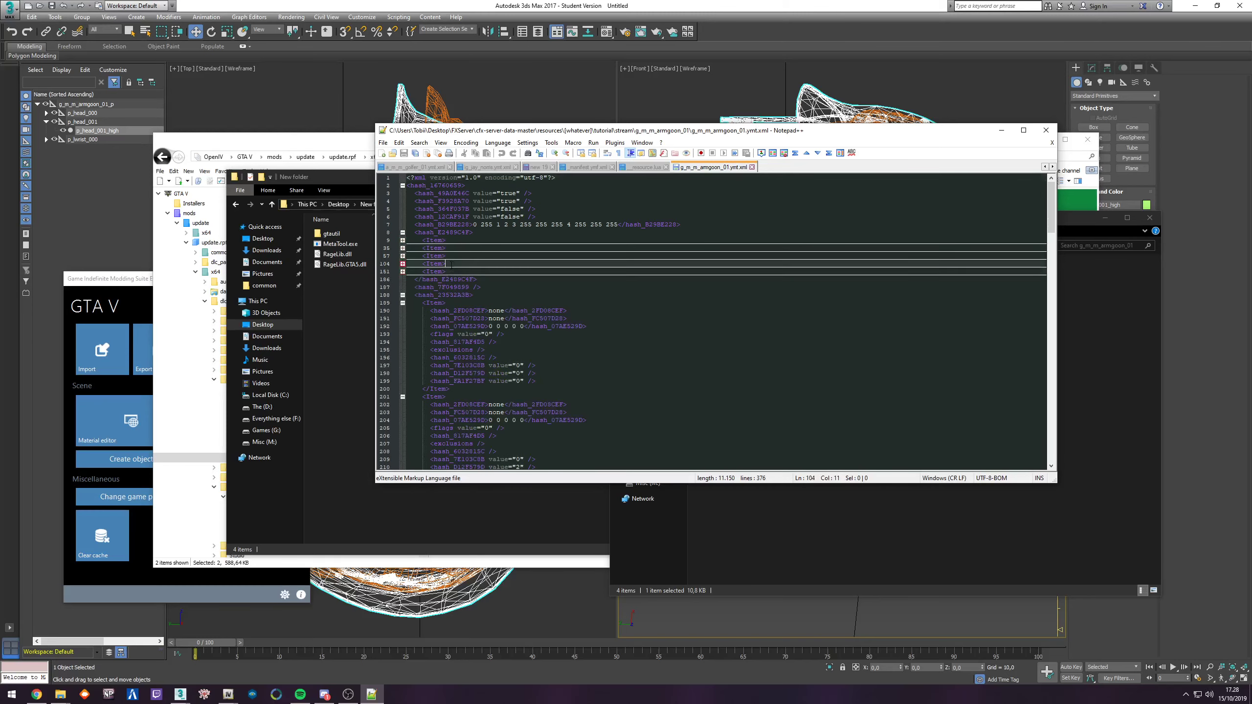
pyautogui.click(454, 269)
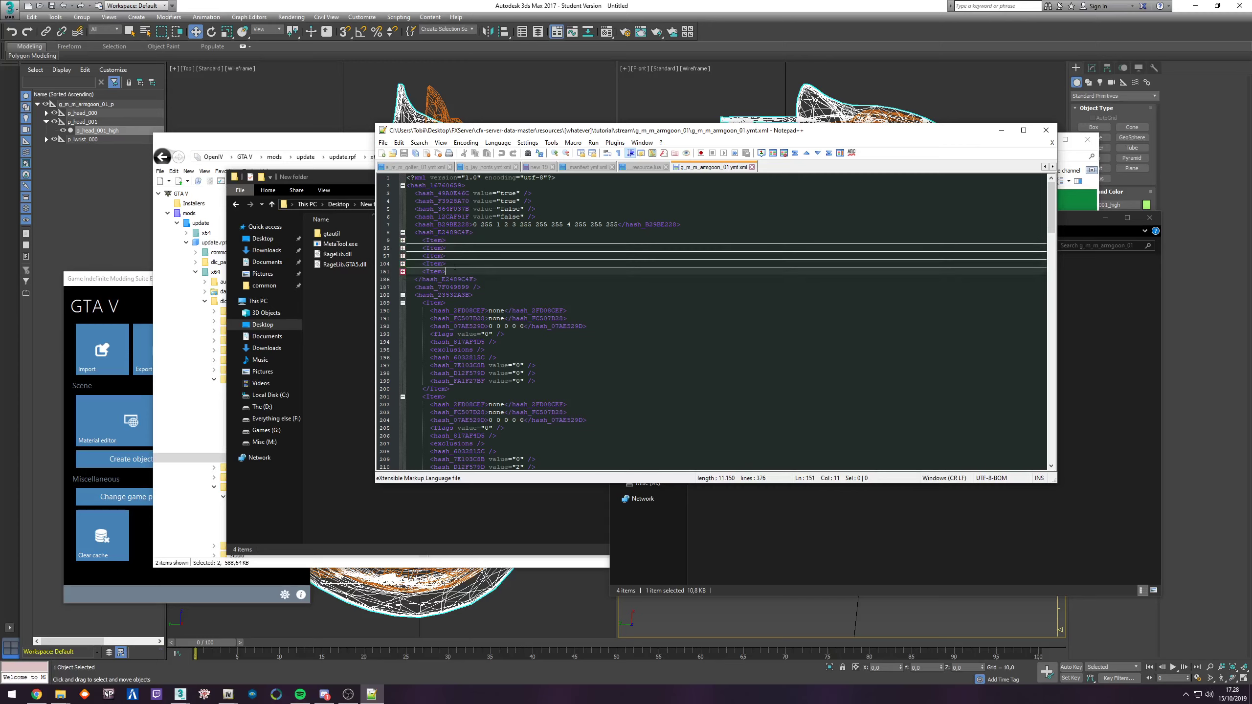
pyautogui.click(434, 241)
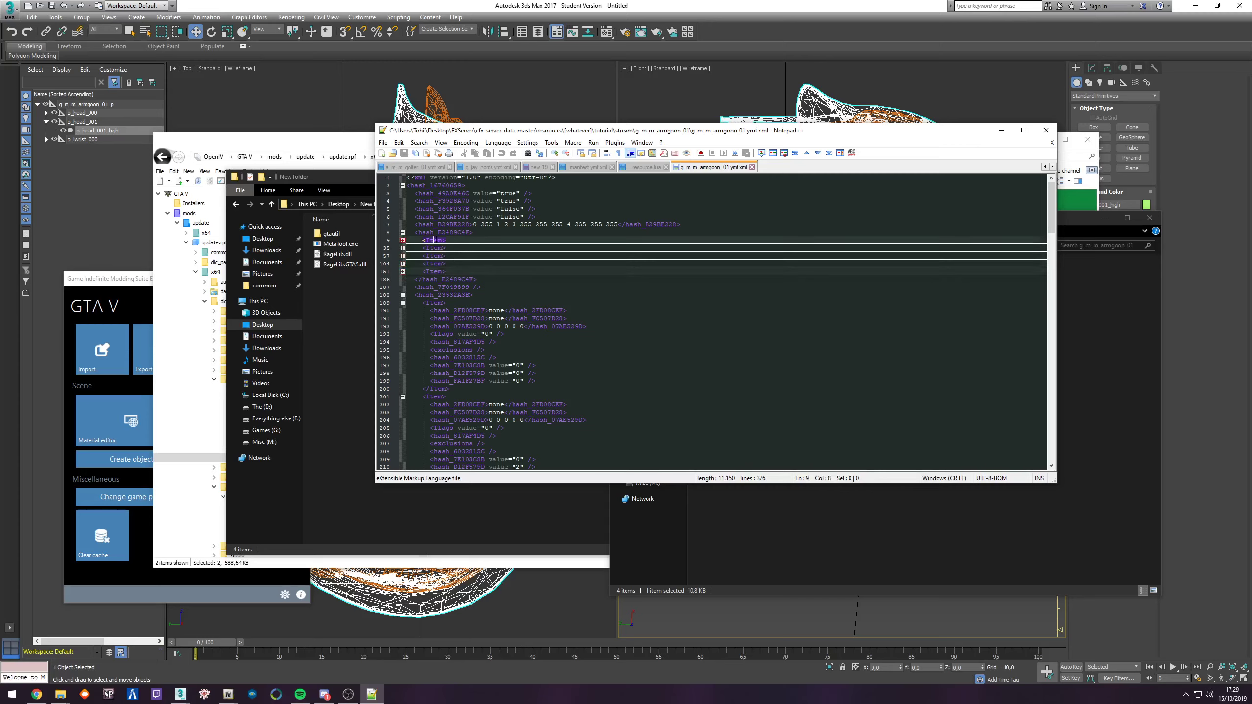
pyautogui.click(437, 248)
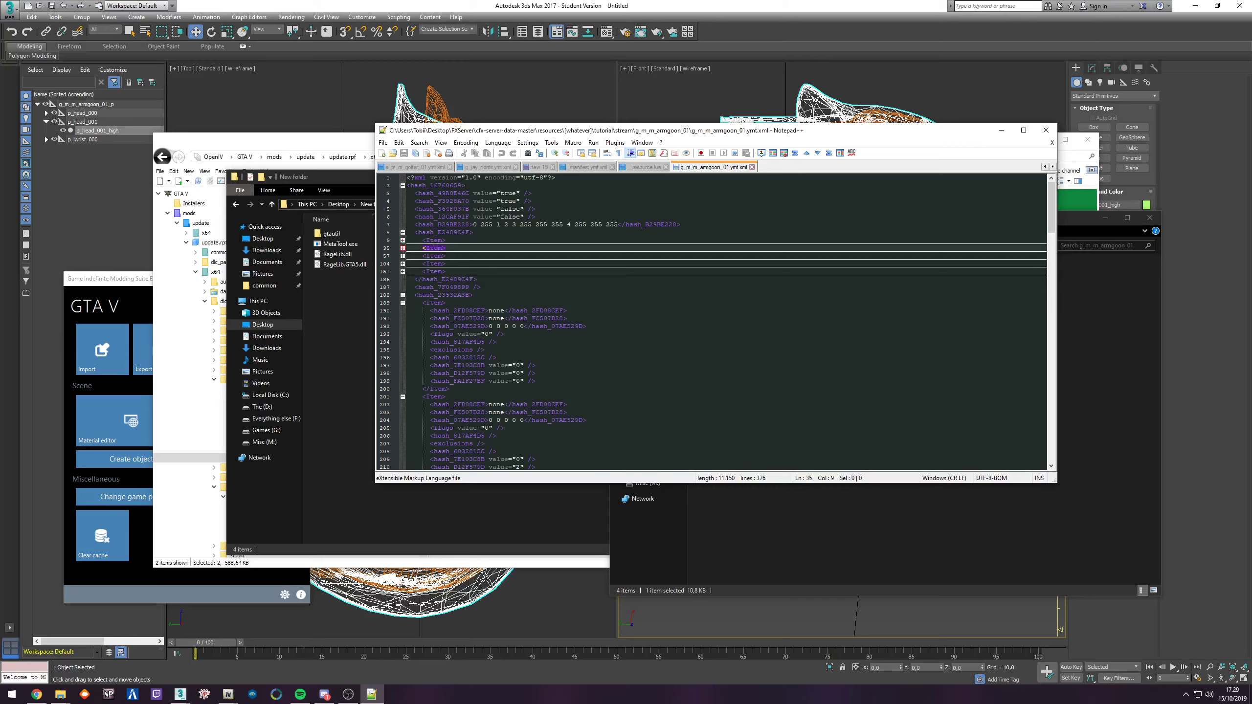
pyautogui.click(432, 256)
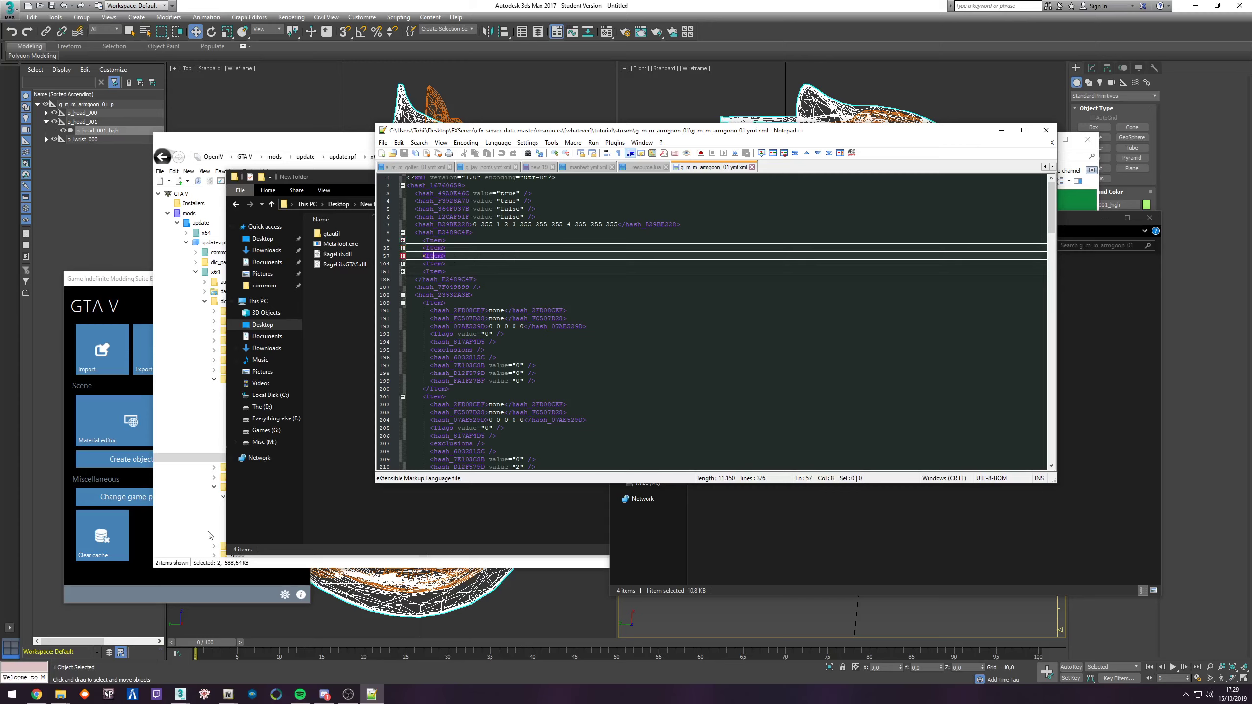
# Step: Compare the XML's component items with the HEAD to JBIB components list in the FiveM forum's addon clothes tutorial in Chrome
pyautogui.click(37, 695)
pyautogui.click(1042, 7)
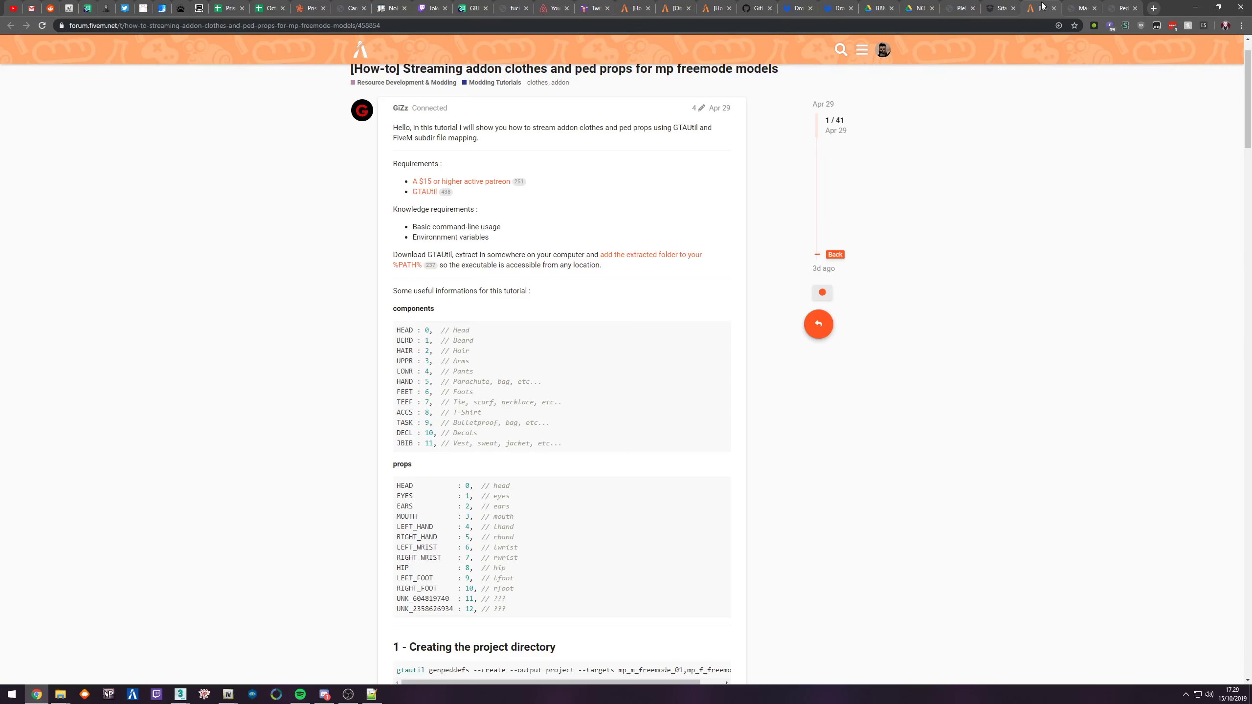
pyautogui.moveTo(396, 333); pyautogui.dragTo(562, 444)
pyautogui.click(586, 413)
pyautogui.hotkey('alt', 'Tab')
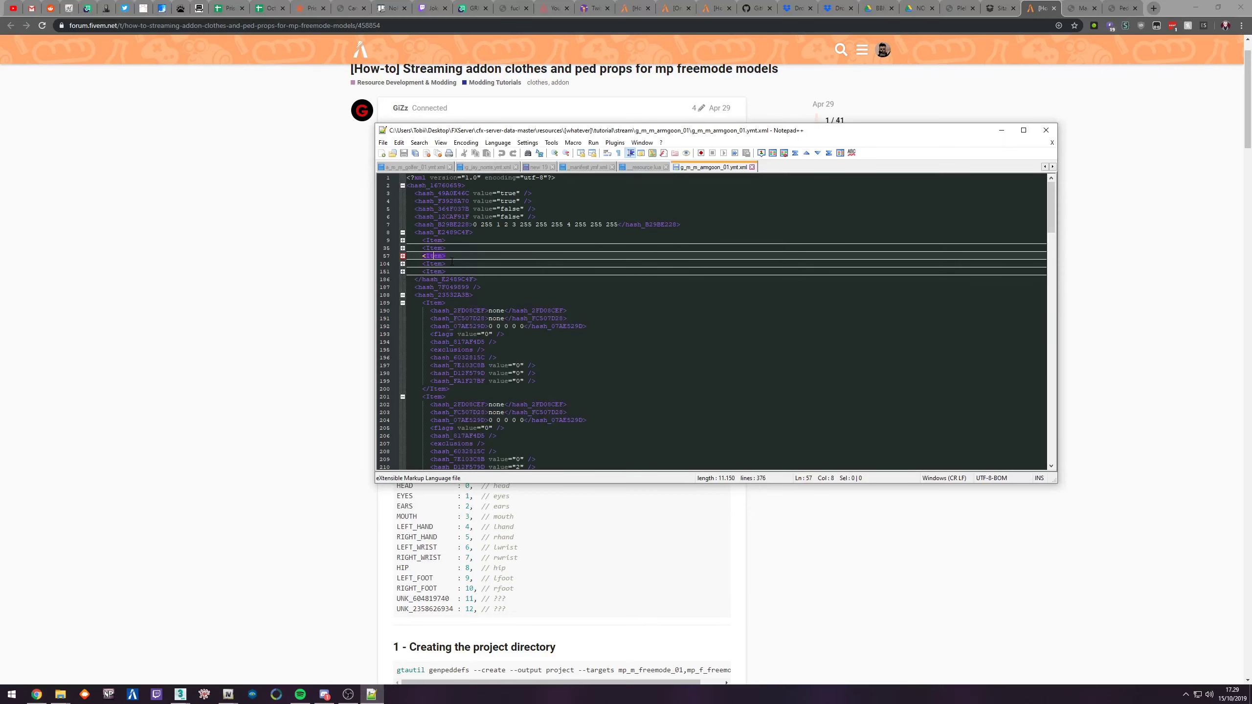
pyautogui.hotkey('alt', 'Tab')
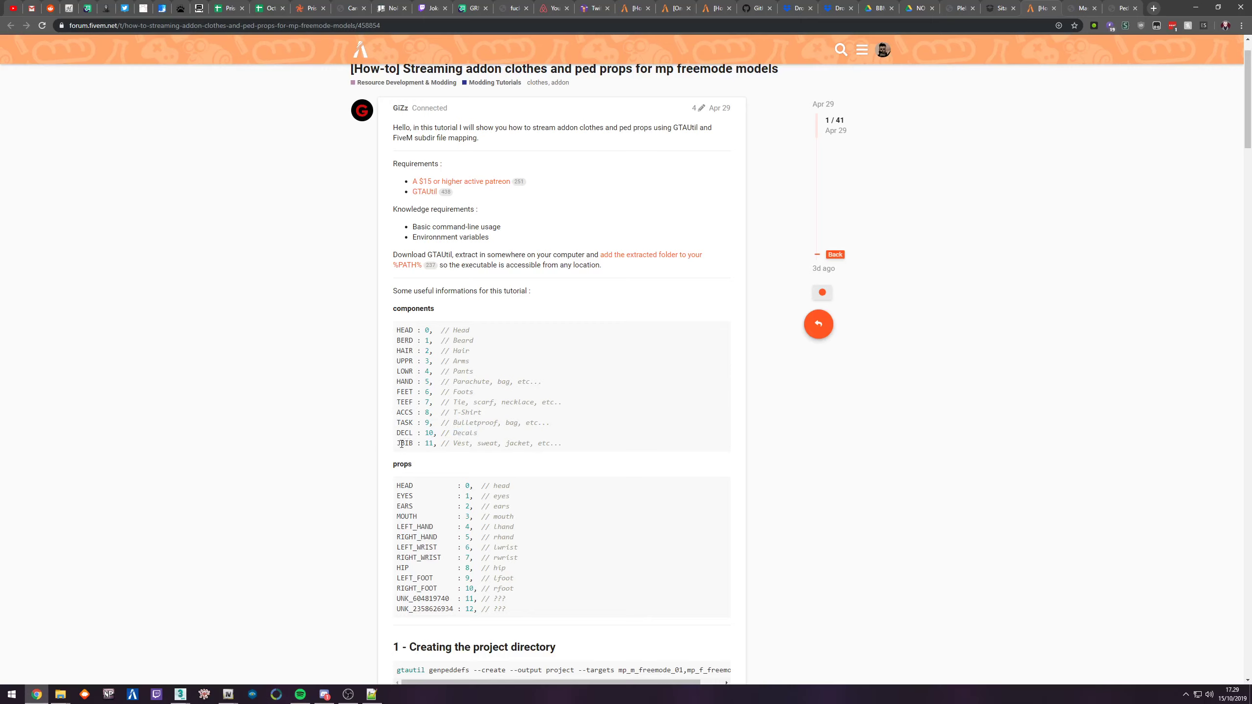
pyautogui.hotkey('alt', 'Tab')
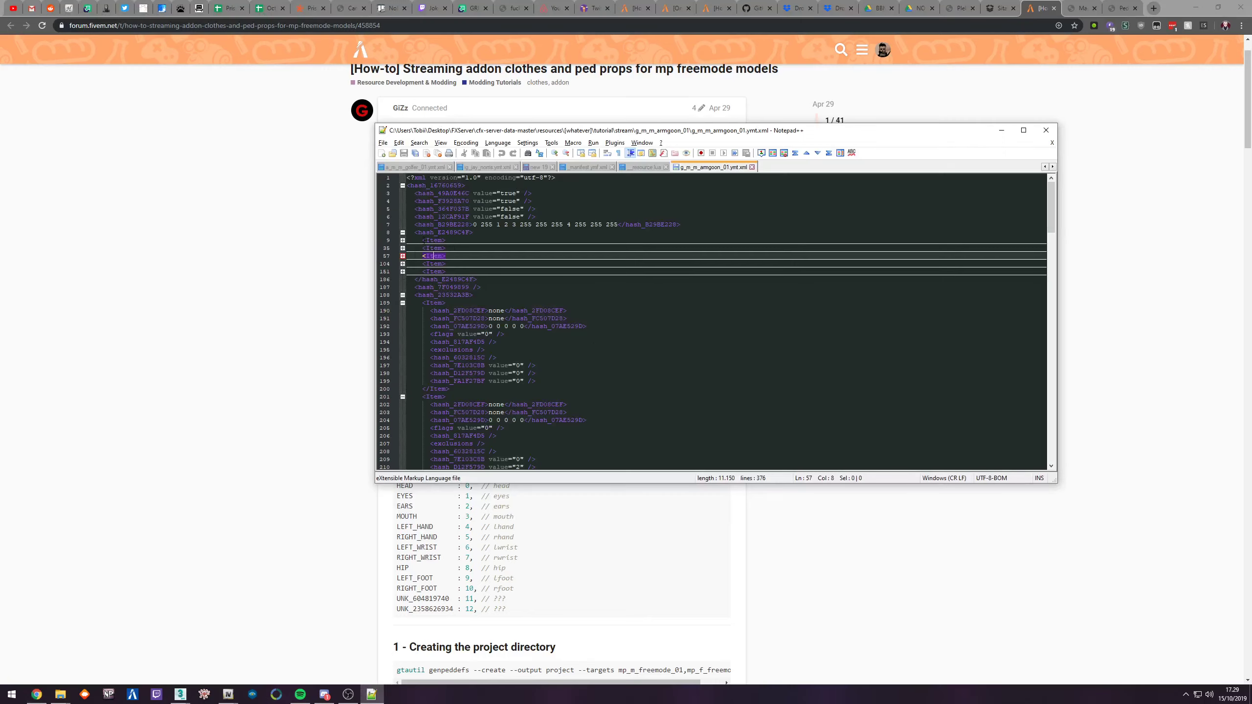
pyautogui.click(450, 240)
pyautogui.hotkey('alt', 'Tab')
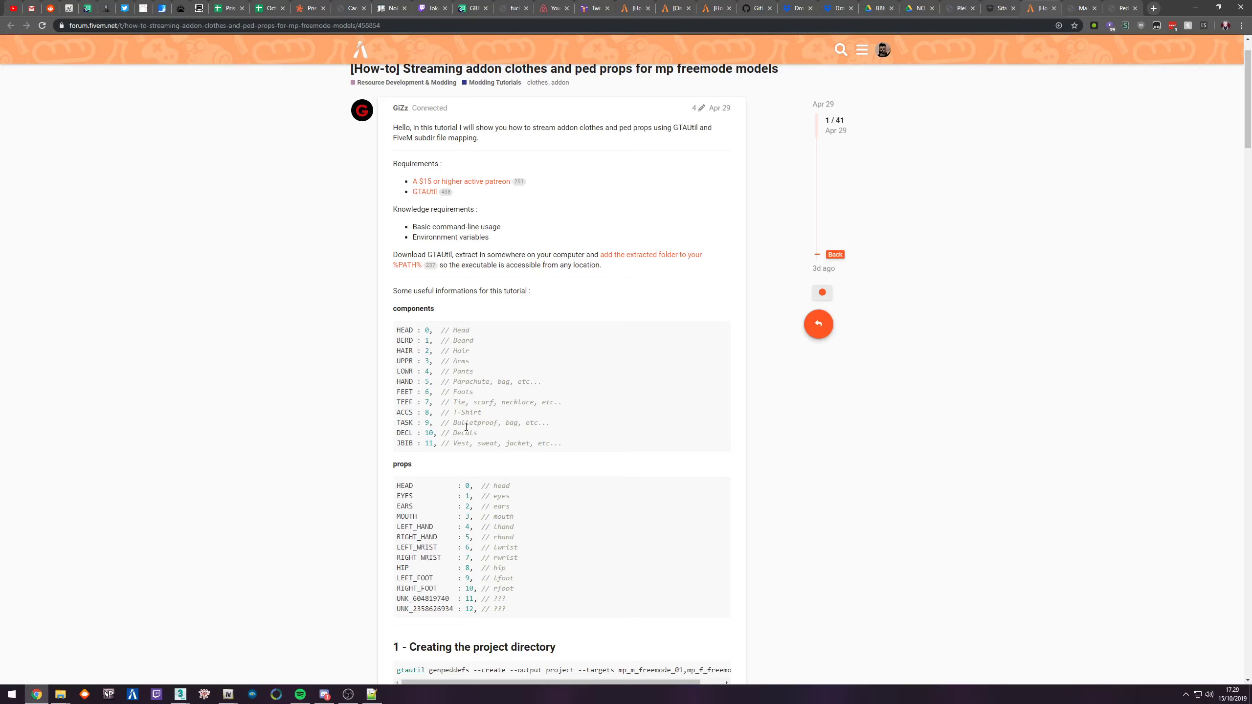
pyautogui.hotkey('alt', 'Tab')
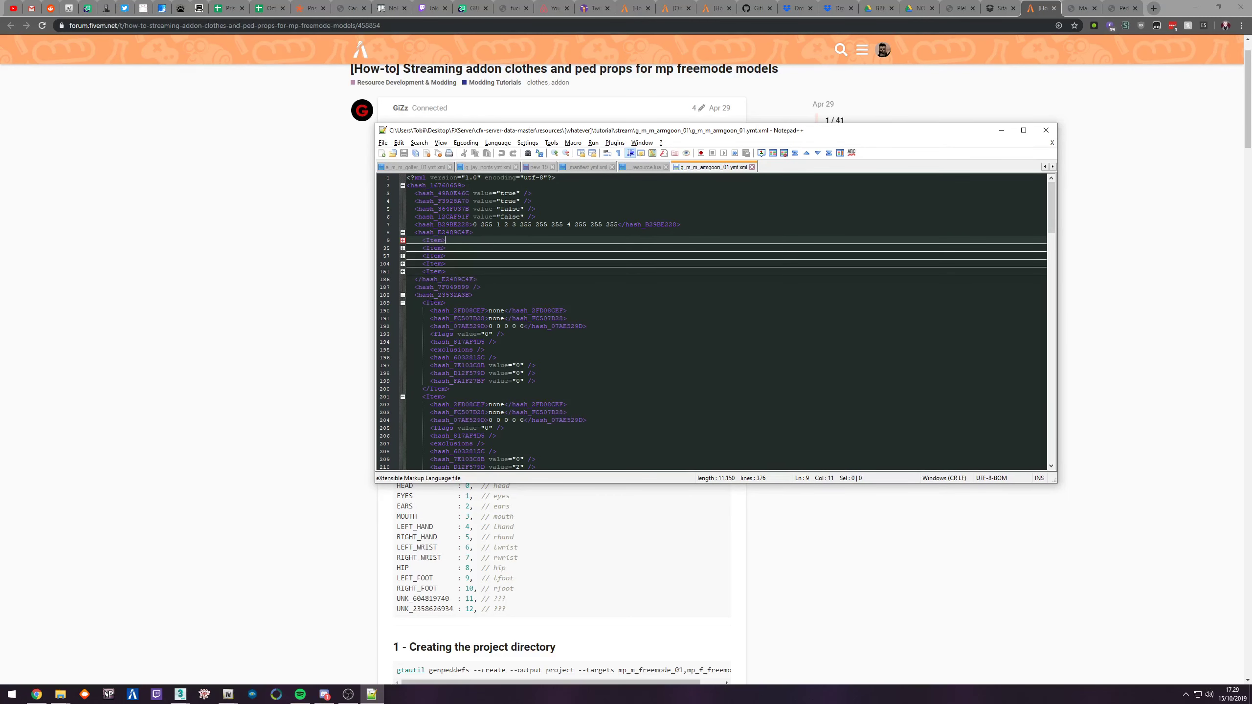
# Step: Collapse the eight Item blocks under hash_23532A3B and the large hash block just above dlcName
pyautogui.scroll(-4, 420, 251)
pyautogui.scroll(4, 420, 252)
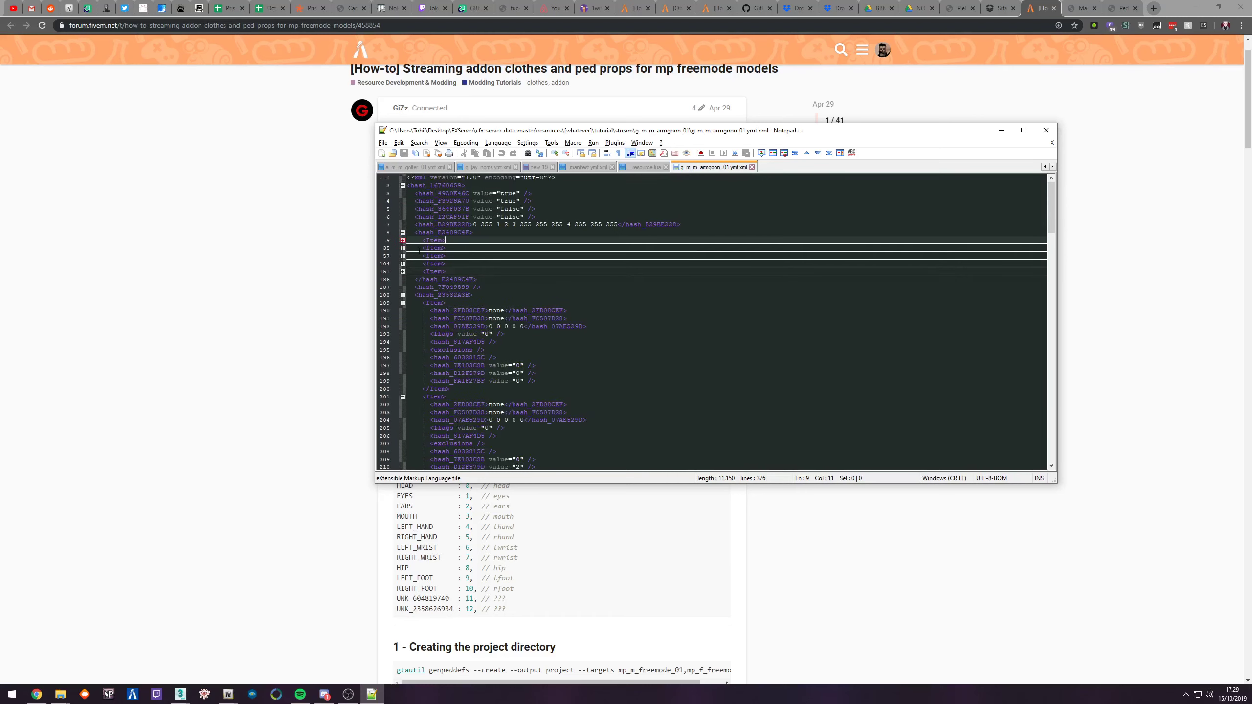
pyautogui.click(402, 302)
pyautogui.click(402, 311)
pyautogui.click(402, 318)
pyautogui.click(402, 327)
pyautogui.click(402, 334)
pyautogui.click(402, 342)
pyautogui.click(402, 350)
pyautogui.click(402, 357)
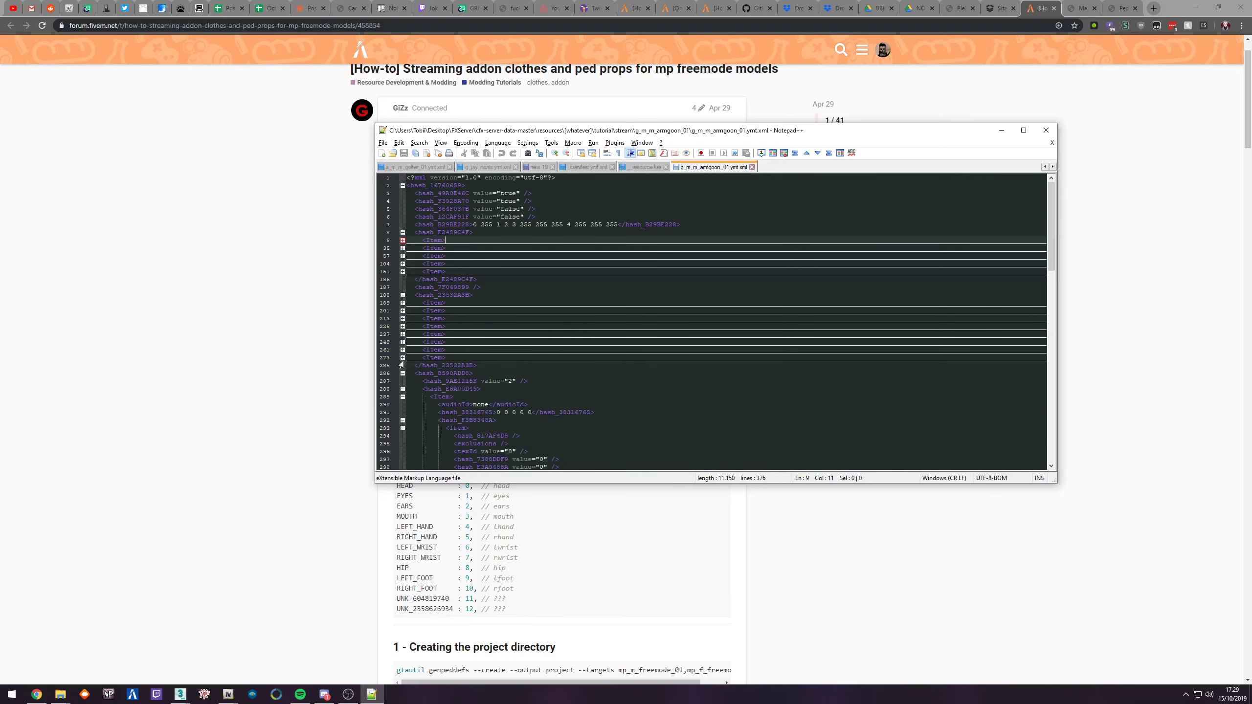
pyautogui.scroll(-4, 408, 291)
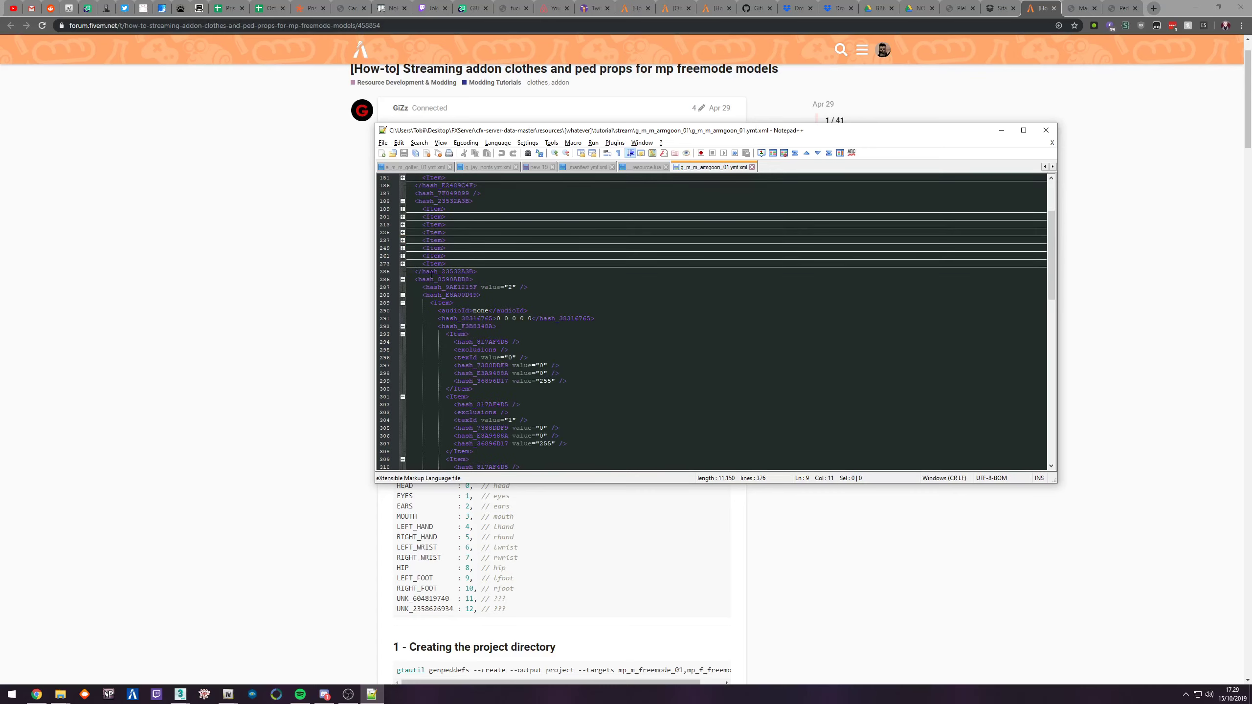
pyautogui.click(402, 279)
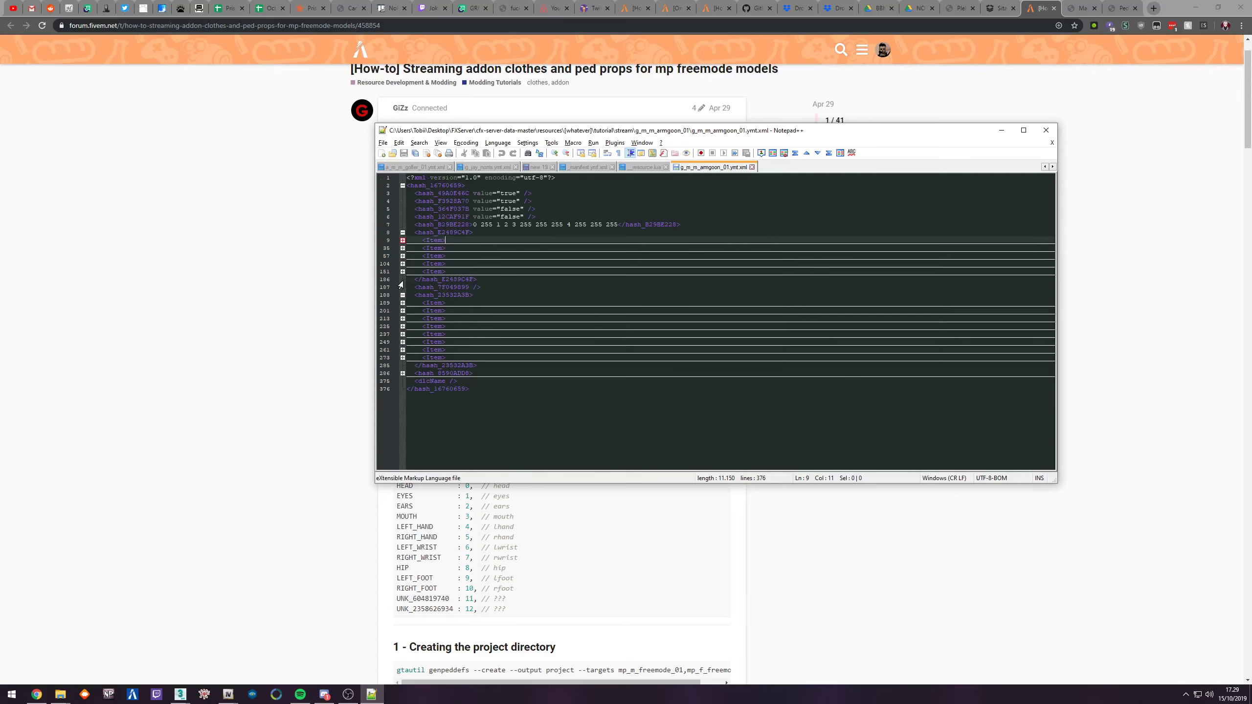
# Step: Inspect the last Item under hash_23532A3B, fold it again and expand the hash block just above dlcName
pyautogui.click(402, 358)
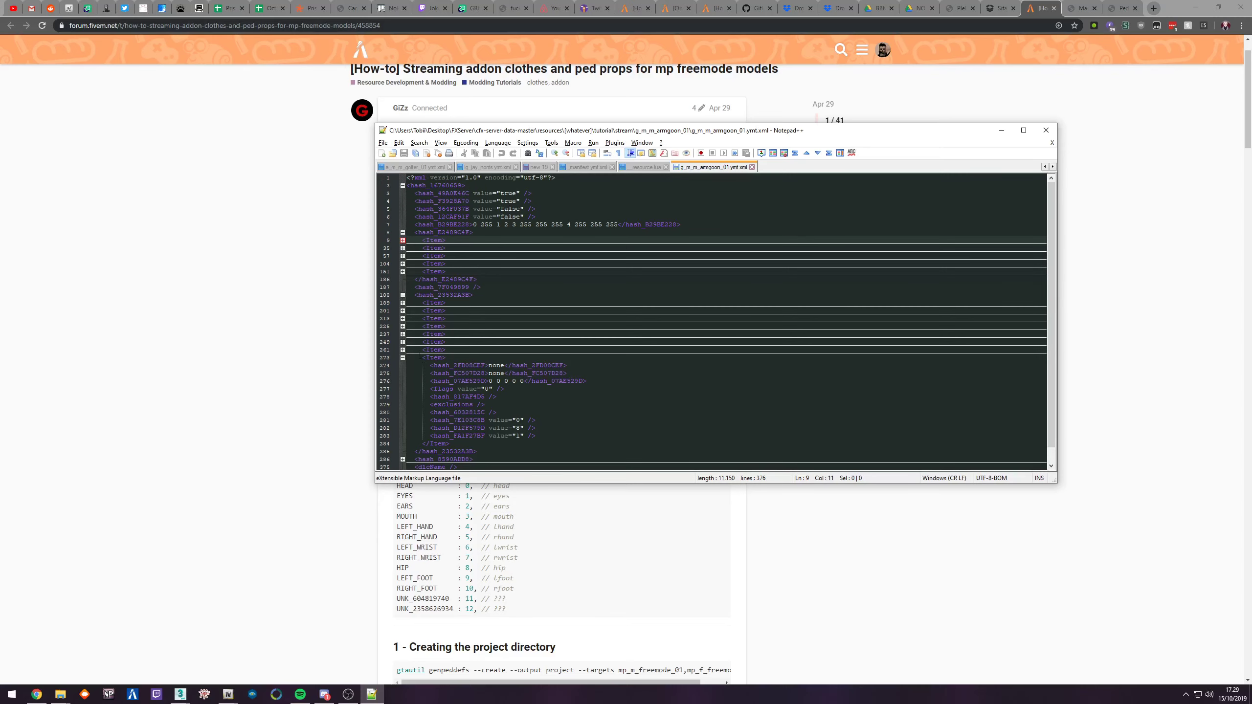
pyautogui.click(402, 357)
pyautogui.click(402, 373)
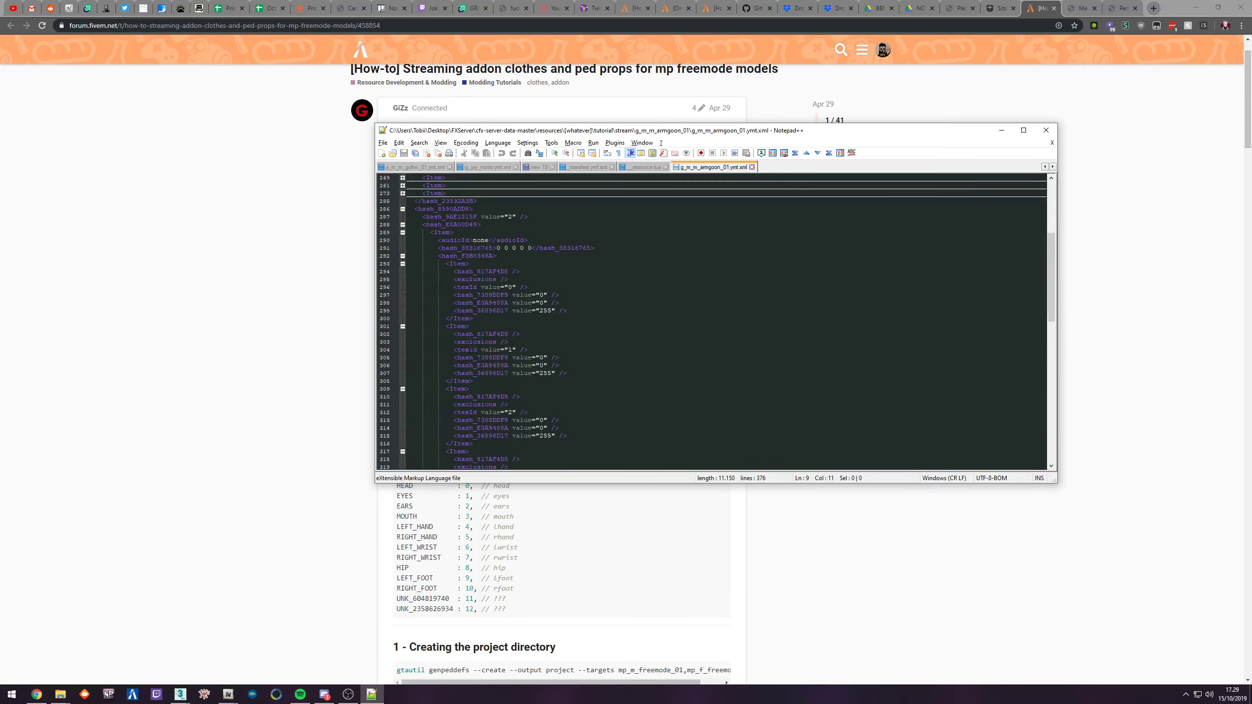